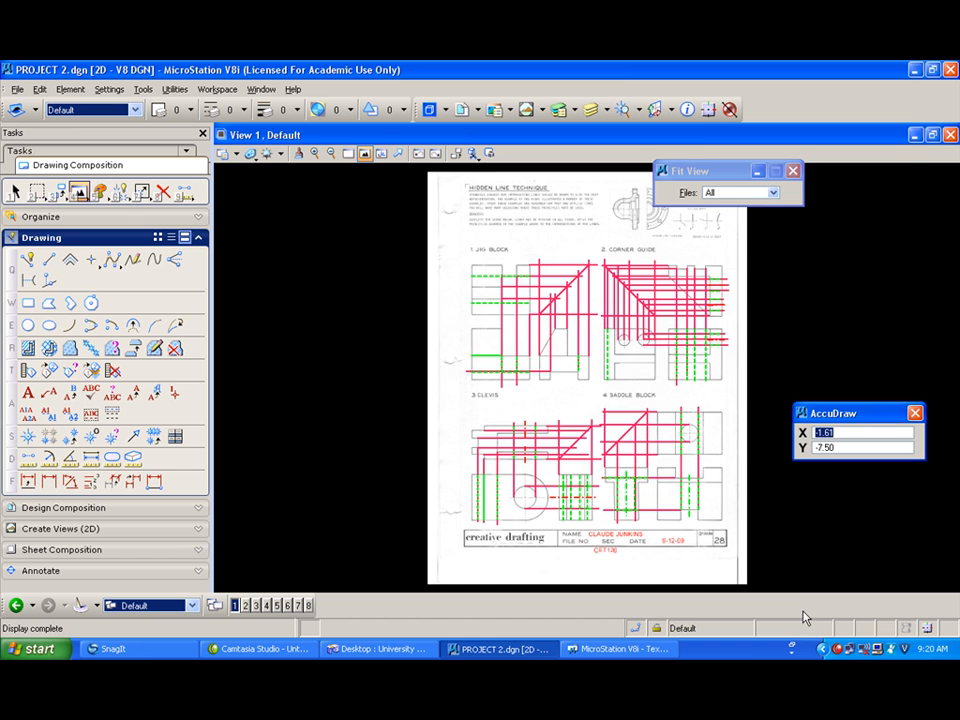
Step: Save the drawing under the new name ASSIGN 3 CJ.dgn in the PROJECTS folder
click(15, 89)
click(44, 162)
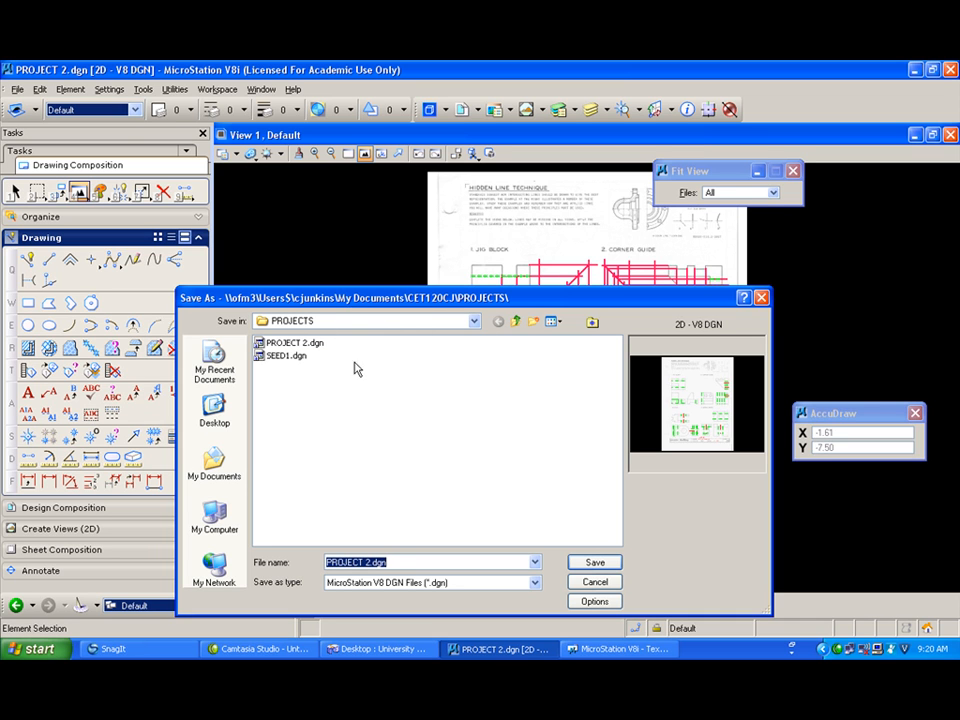
drag(369, 565, 320, 565)
text(ASSGN)
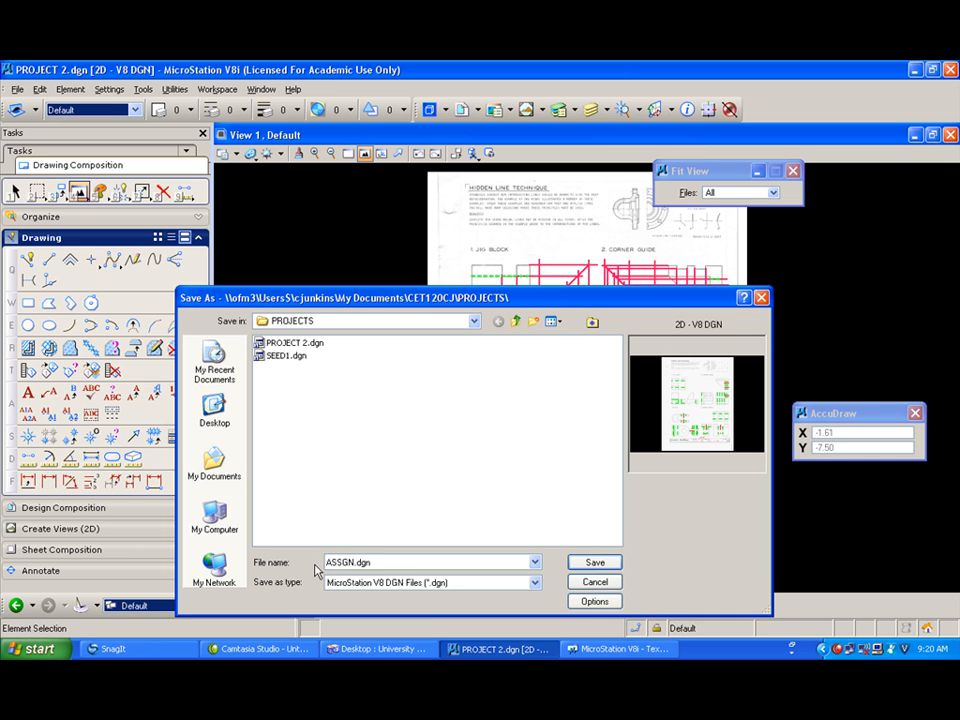
text(IGN 3 CJ)
key(Return)
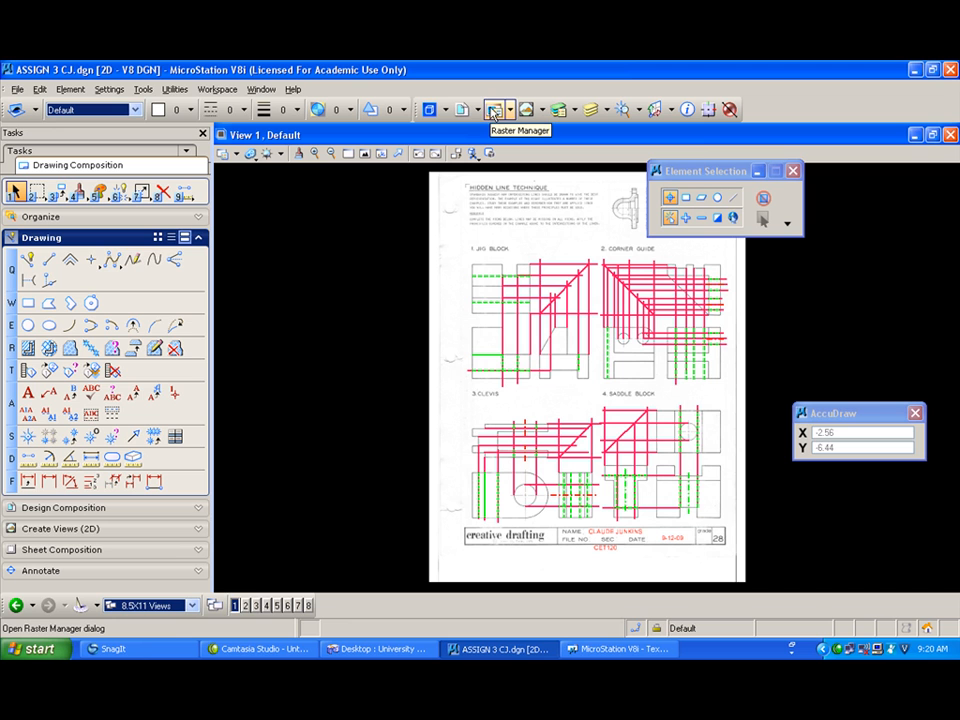
Step: Detach the EX28.pdf raster reference from the drawing and close the Raster Manager
click(494, 112)
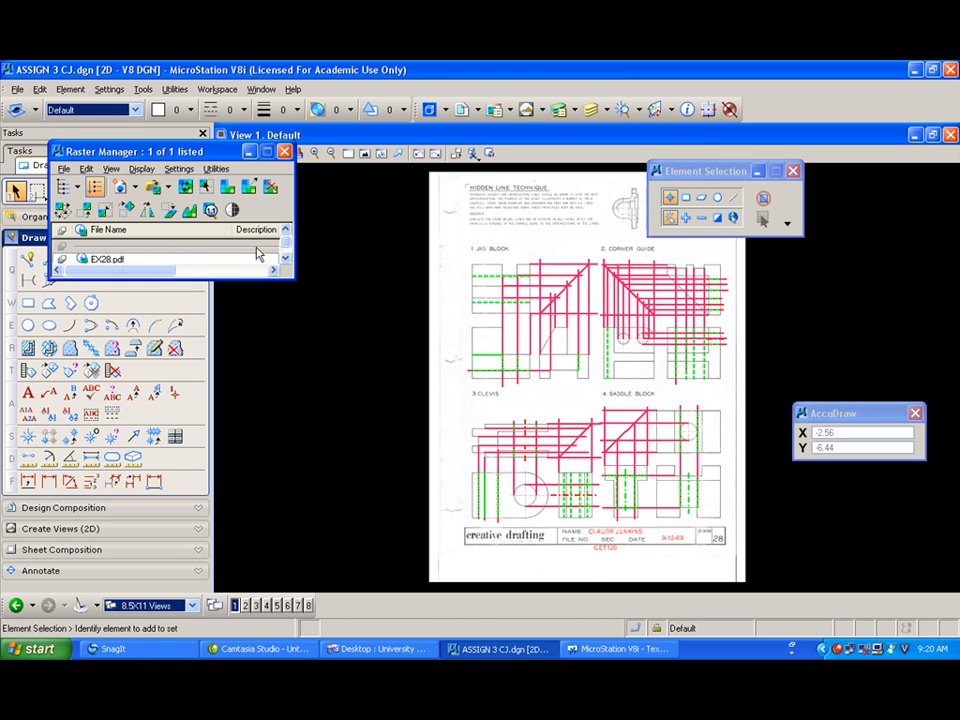
click(129, 265)
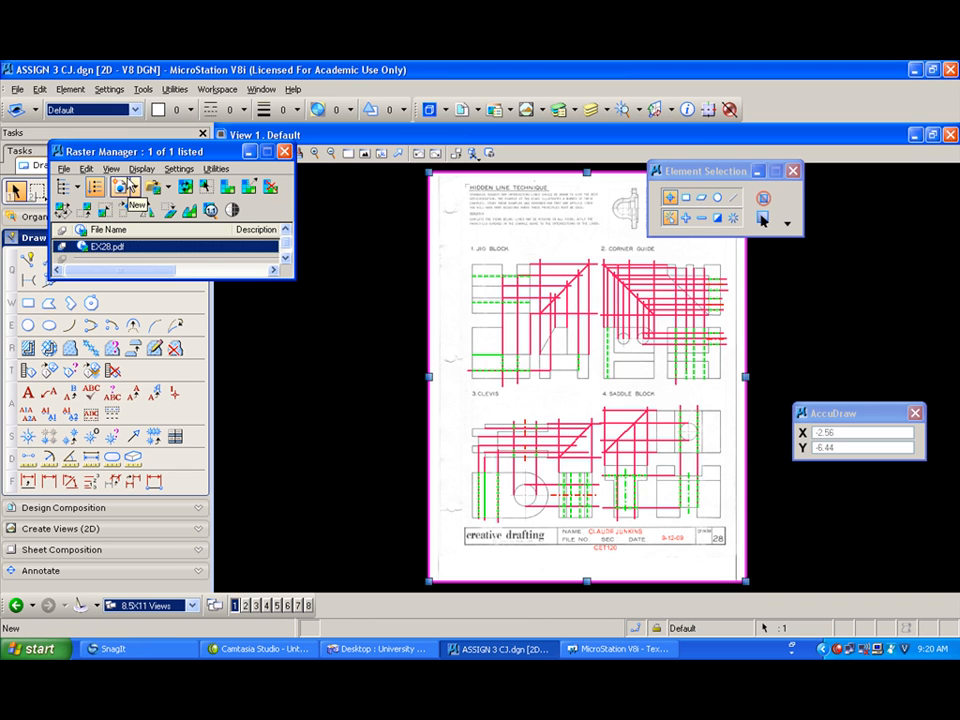
key(Delete)
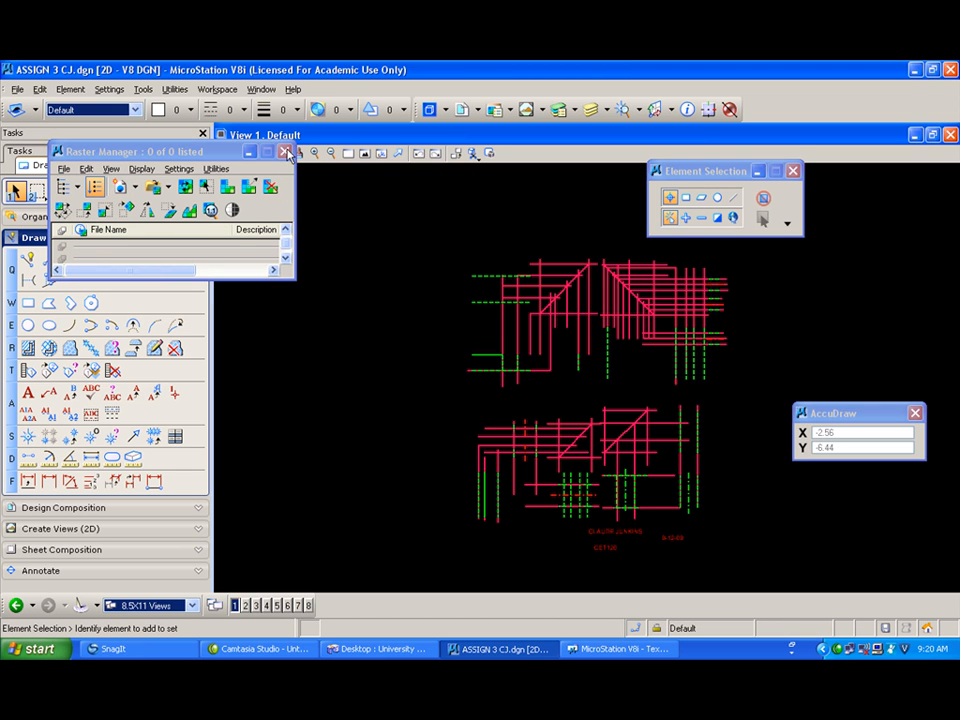
click(286, 153)
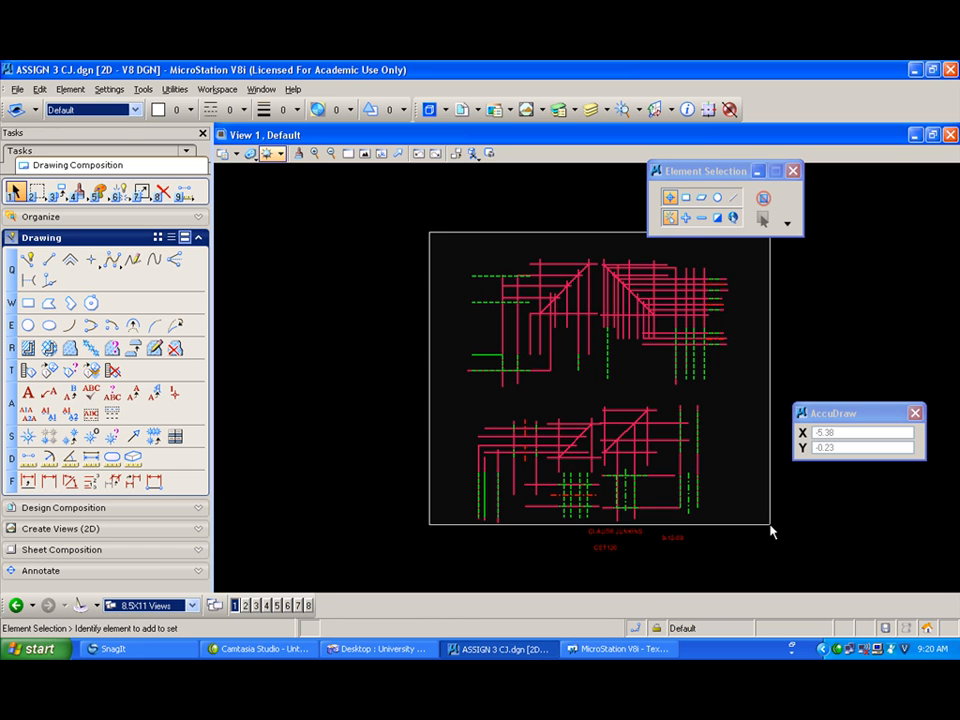
click(770, 530)
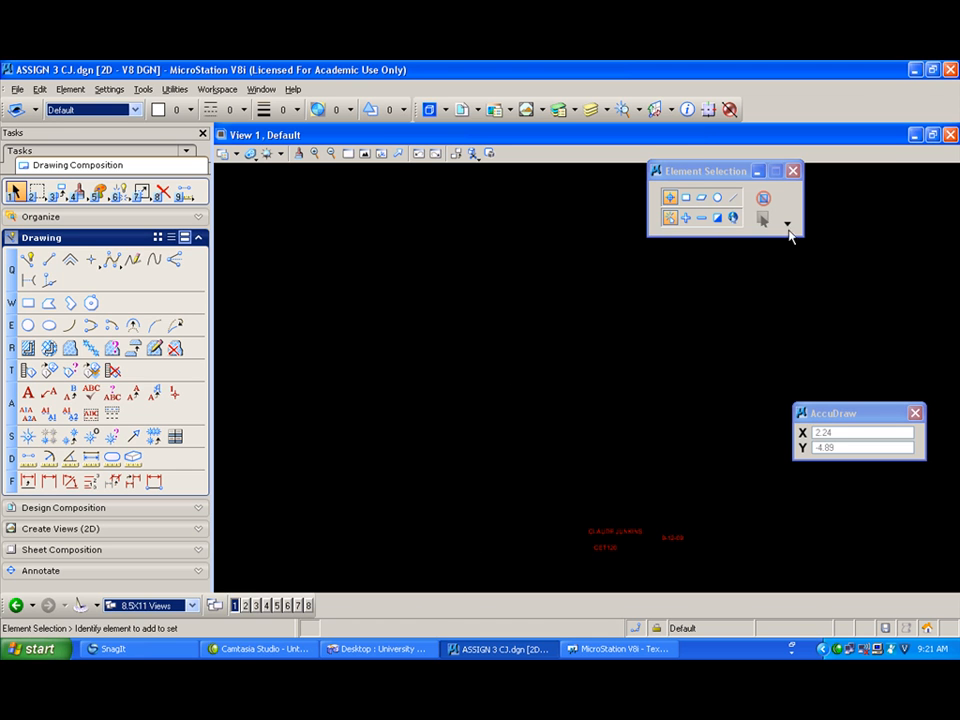
Step: Switch to the University of Maine conferencing desktop and download ex29.pdf from the CET120 class folder into the CET120CJ RASTER FILES folder
click(399, 649)
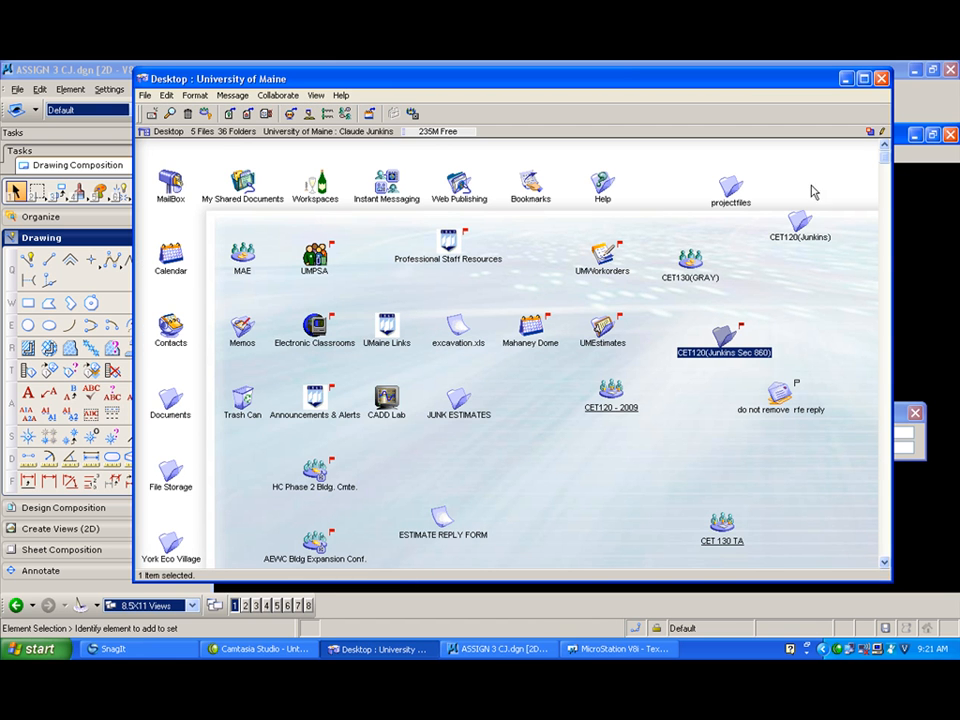
double_click(800, 221)
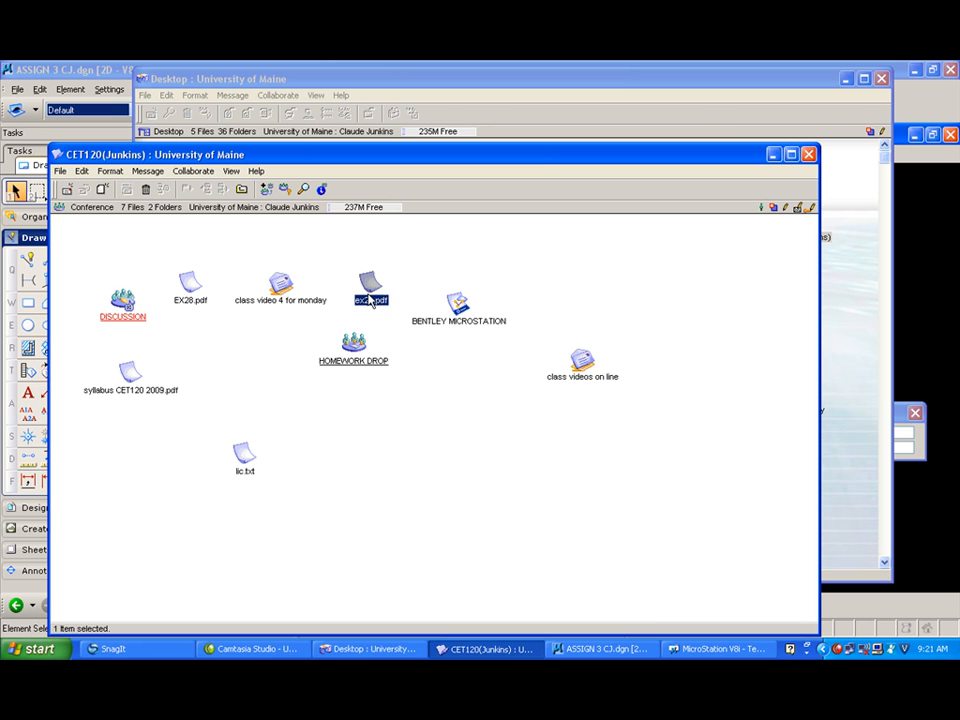
right_click(370, 299)
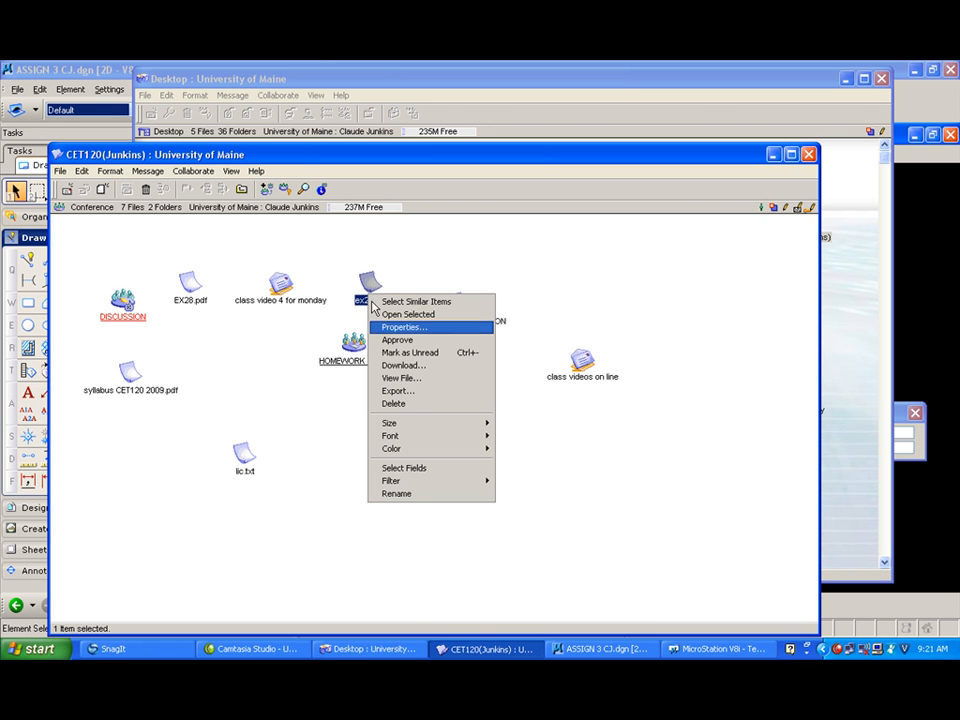
click(405, 366)
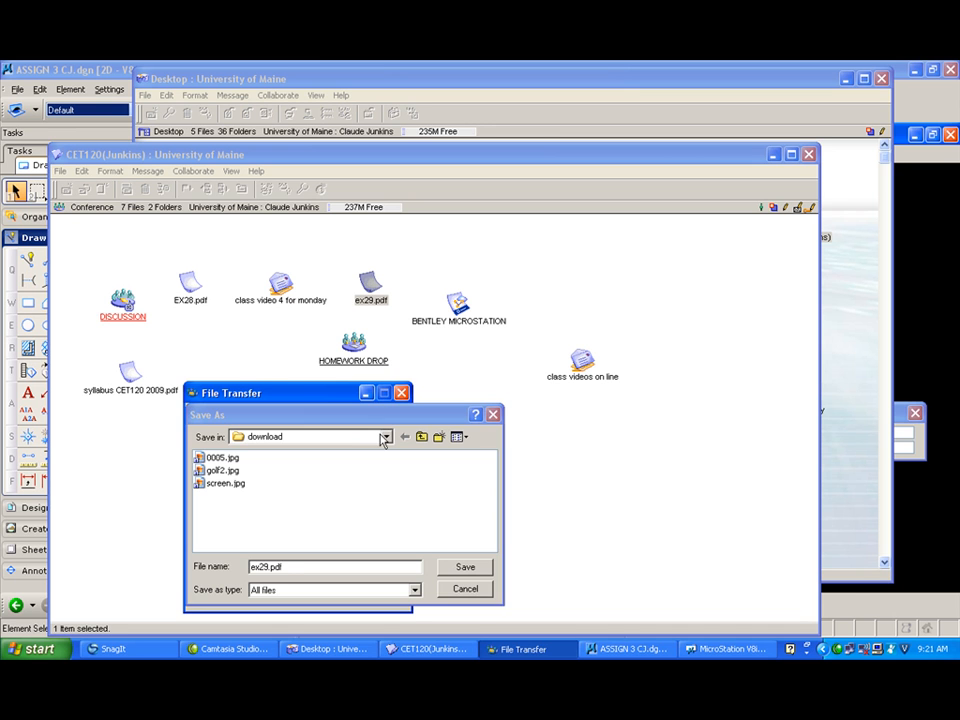
click(383, 437)
click(321, 466)
double_click(341, 471)
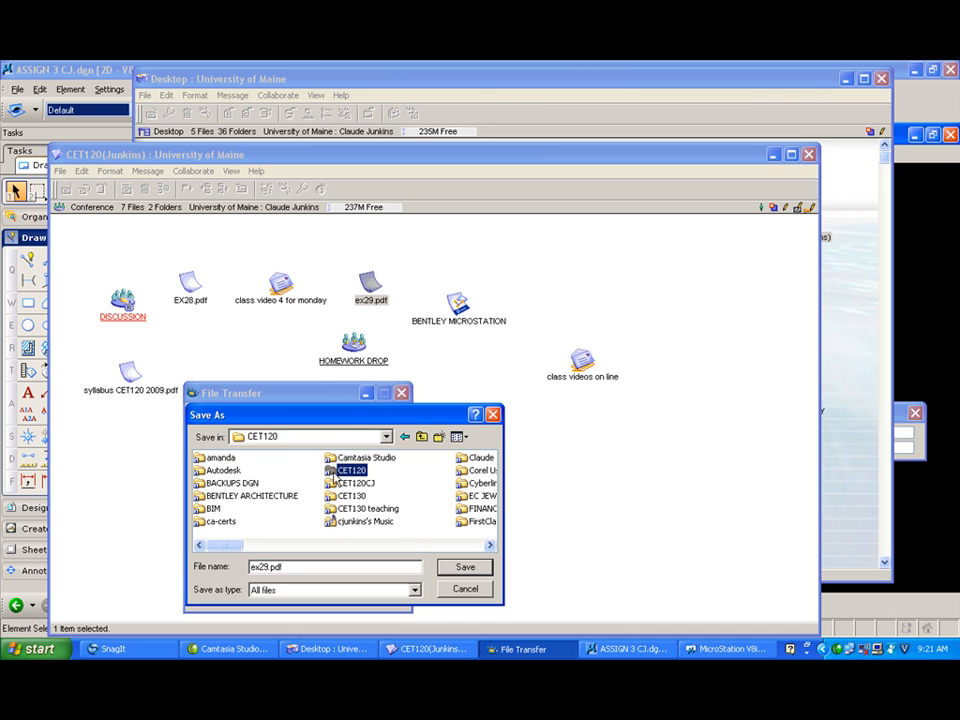
click(421, 437)
double_click(355, 483)
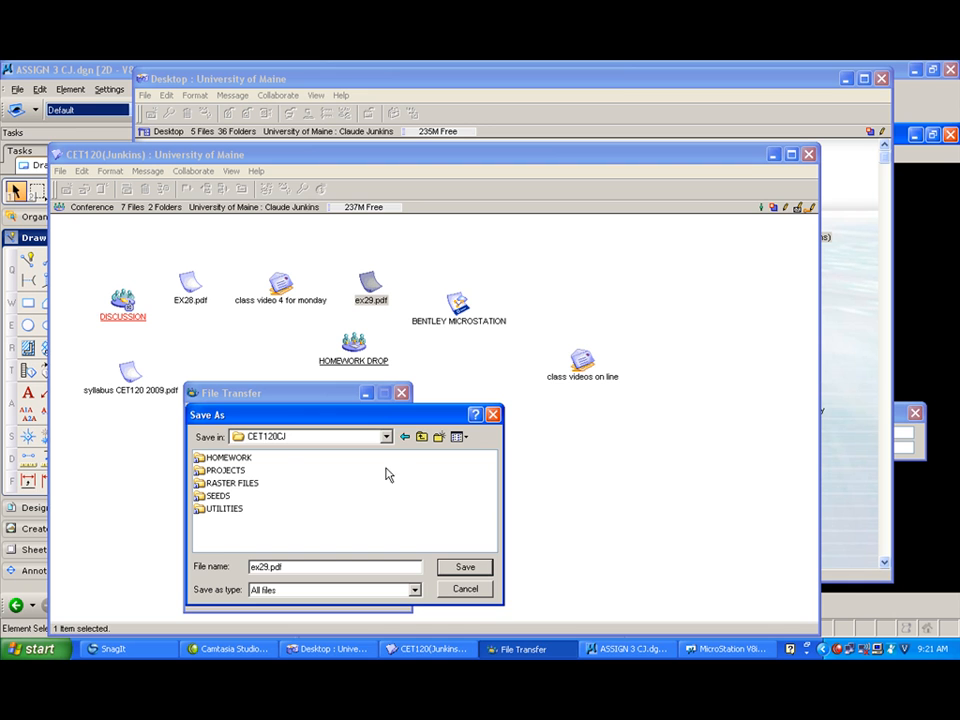
click(464, 567)
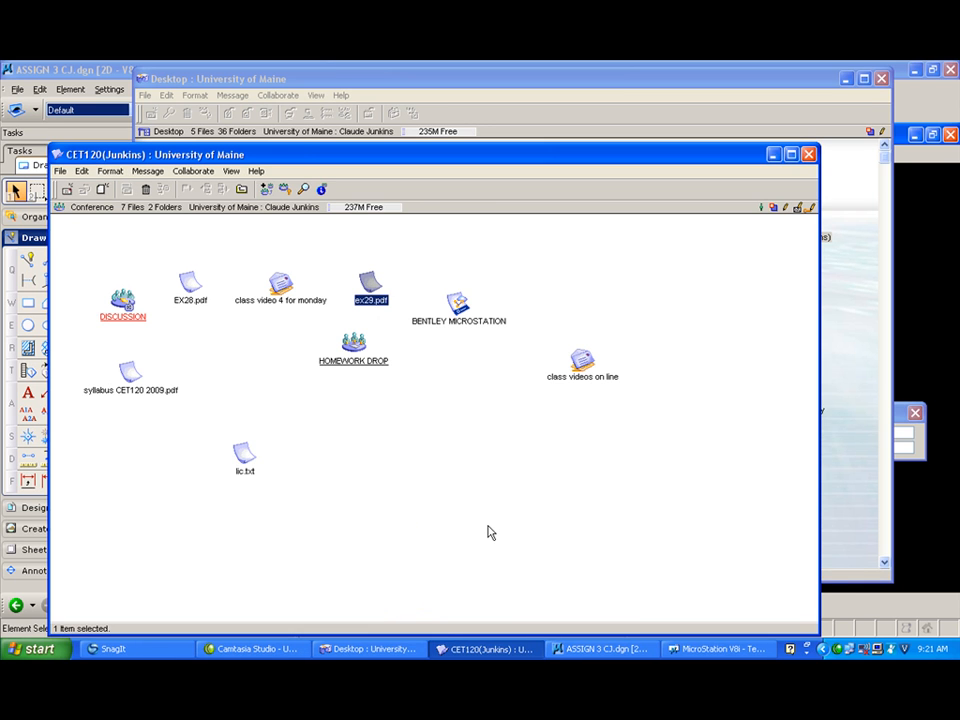
Step: Close the conference windows and the account statistics dialog
click(809, 155)
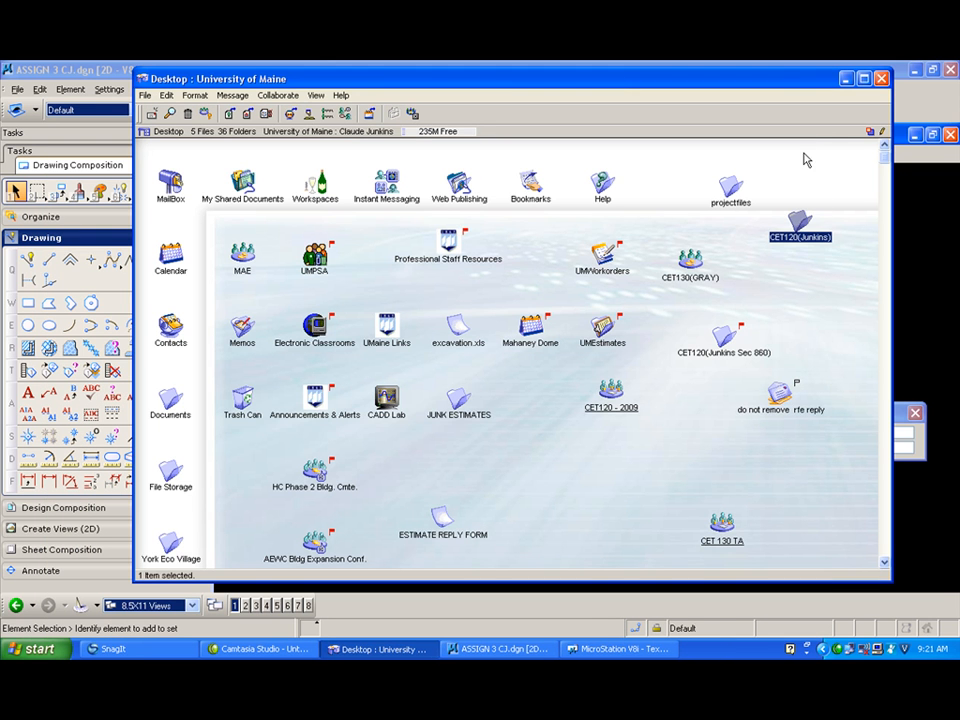
click(880, 79)
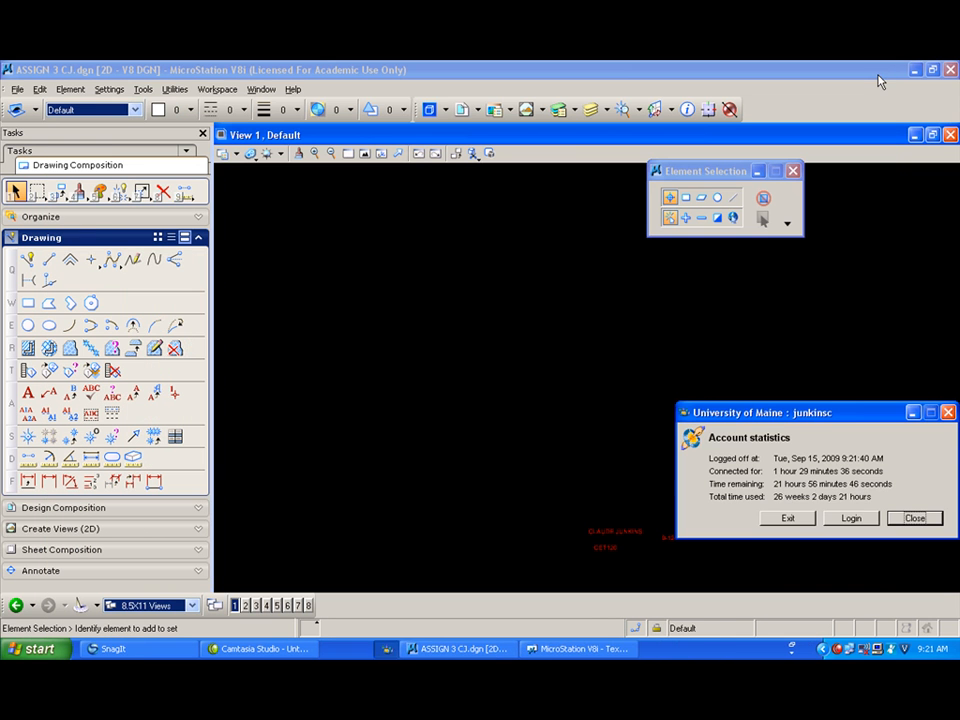
click(914, 518)
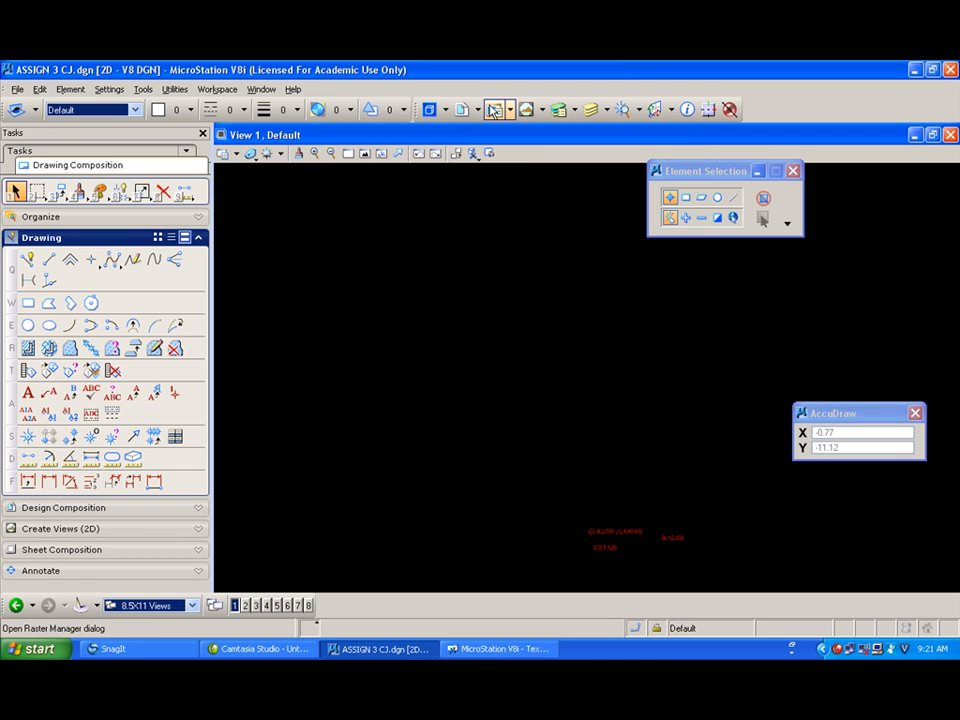
Step: Attach ex29.pdf from the RASTER FILES folder as a raster reference with the default attachment options
click(497, 111)
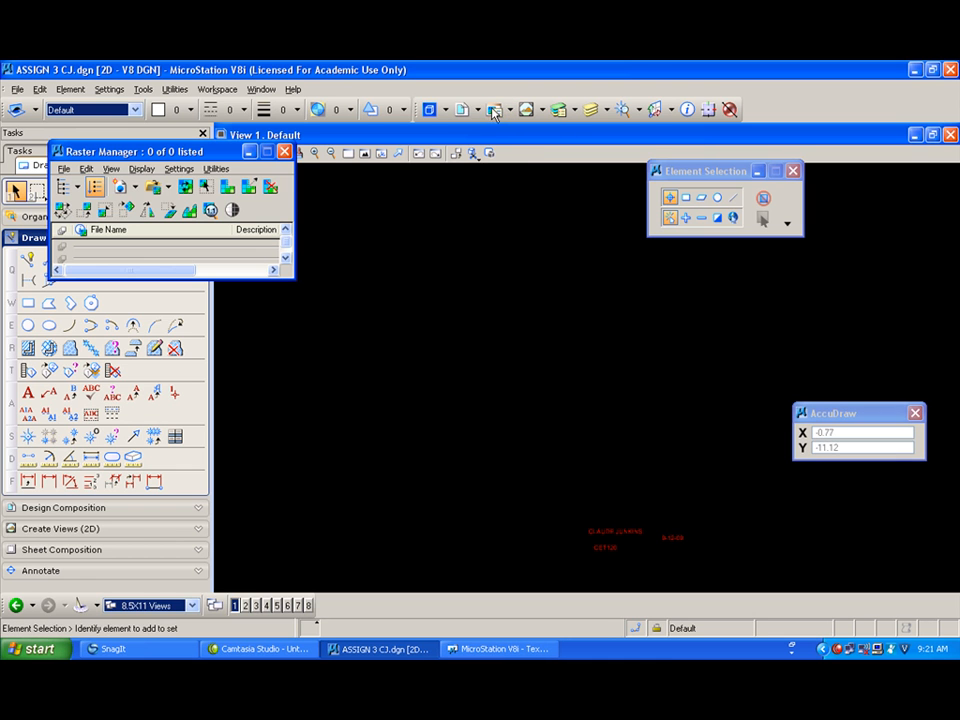
click(63, 168)
mouse_move(69, 183)
click(160, 196)
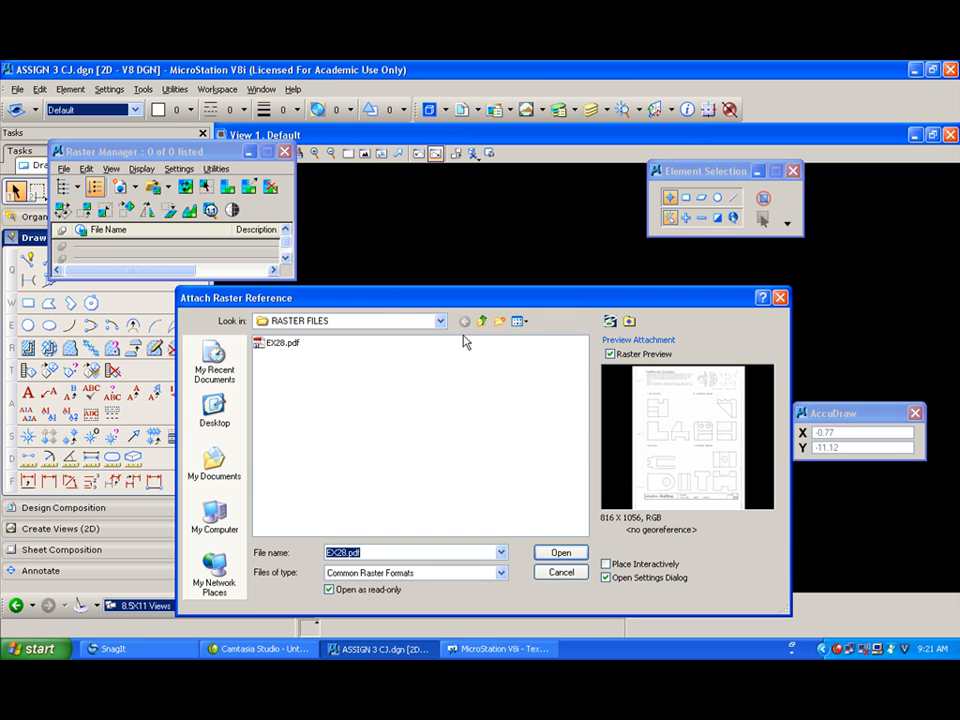
click(440, 321)
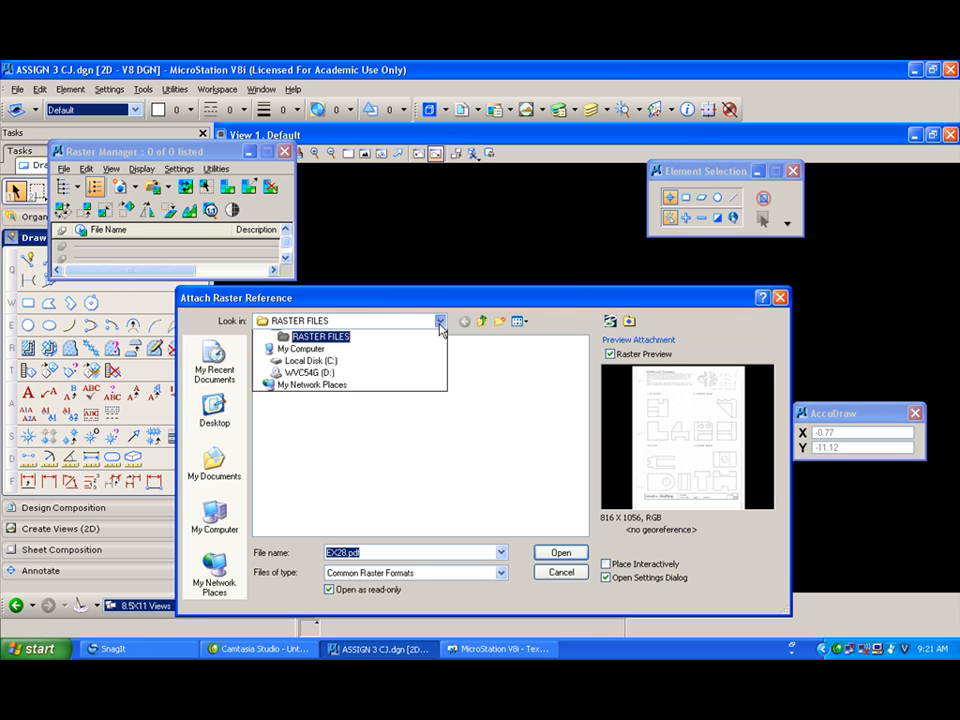
click(310, 373)
click(280, 408)
drag(274, 406, 291, 370)
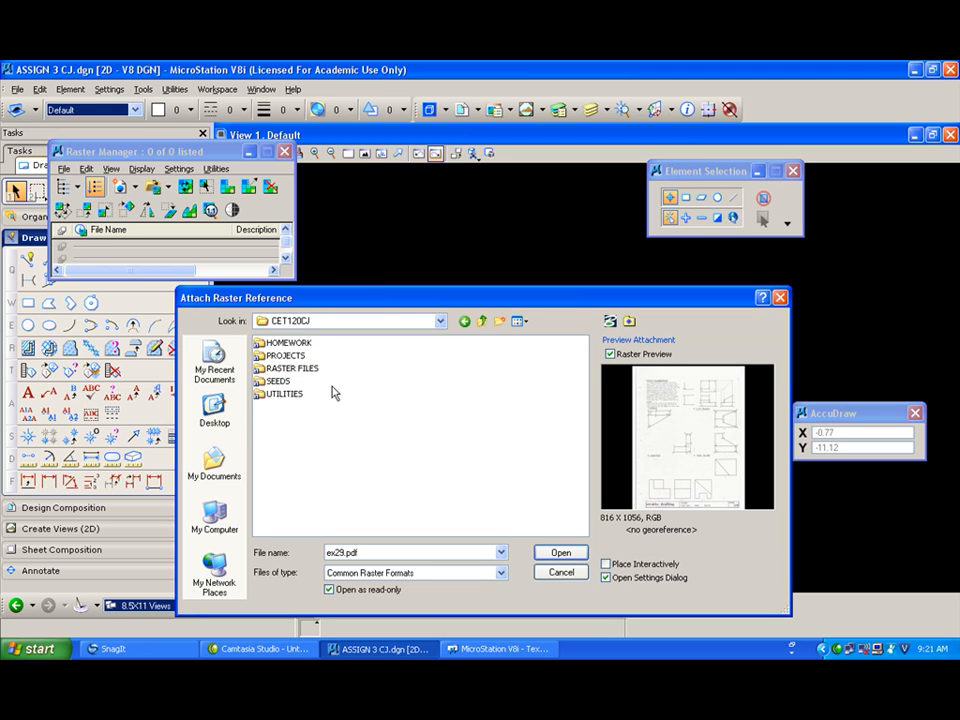
double_click(280, 367)
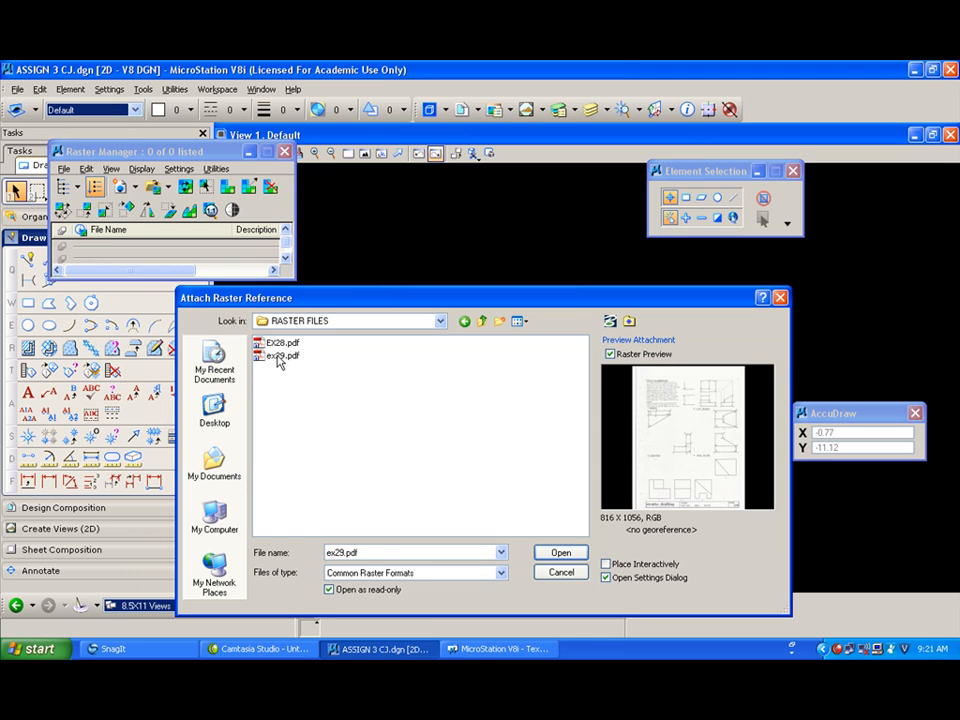
click(280, 357)
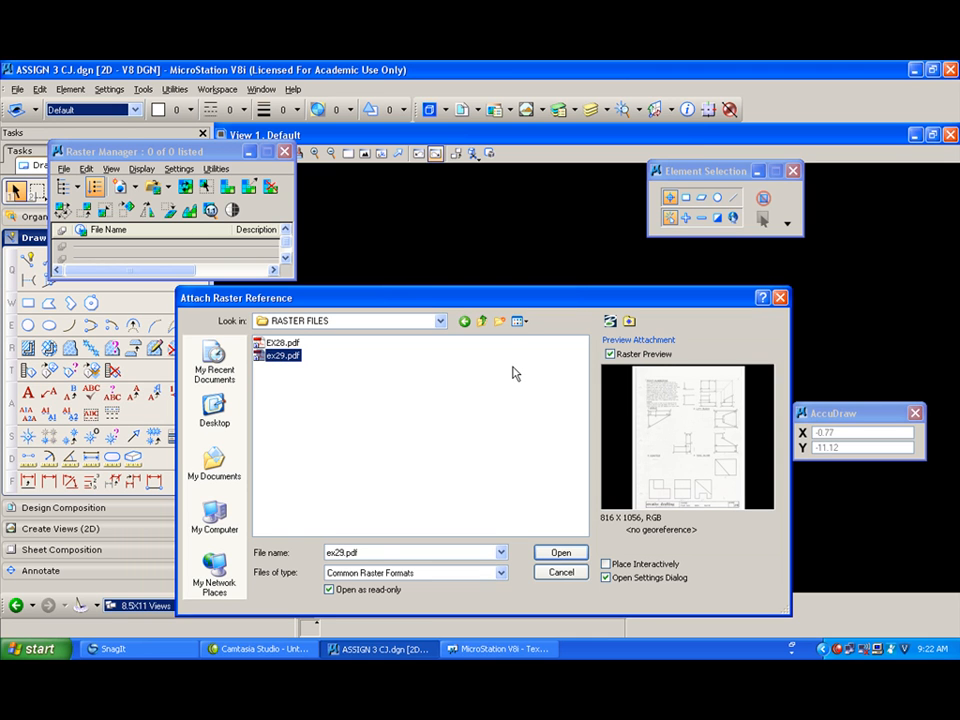
click(565, 554)
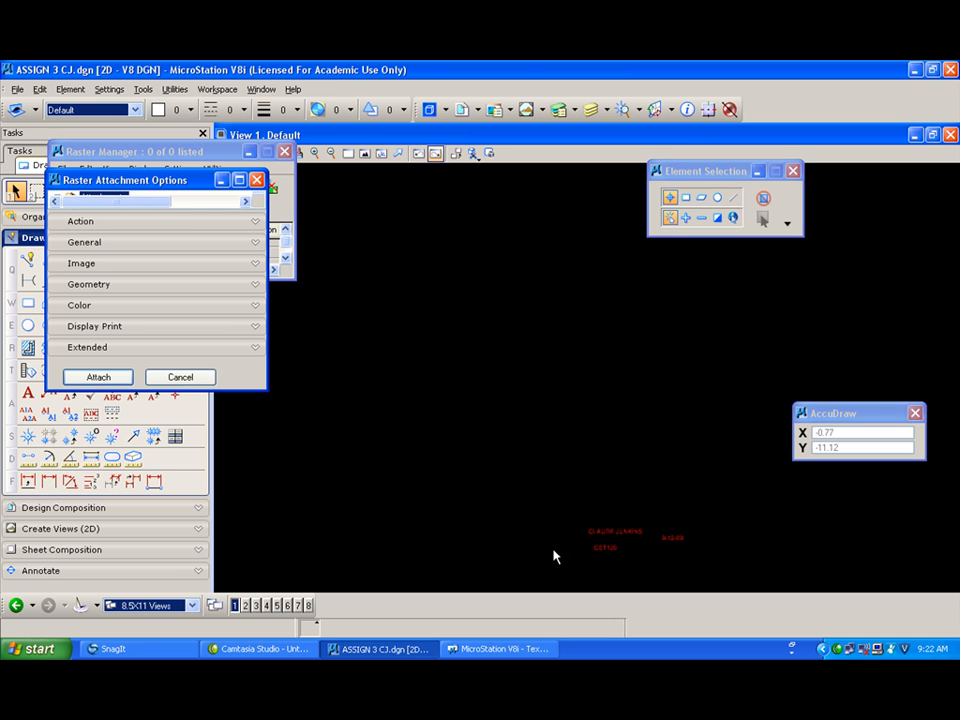
click(98, 377)
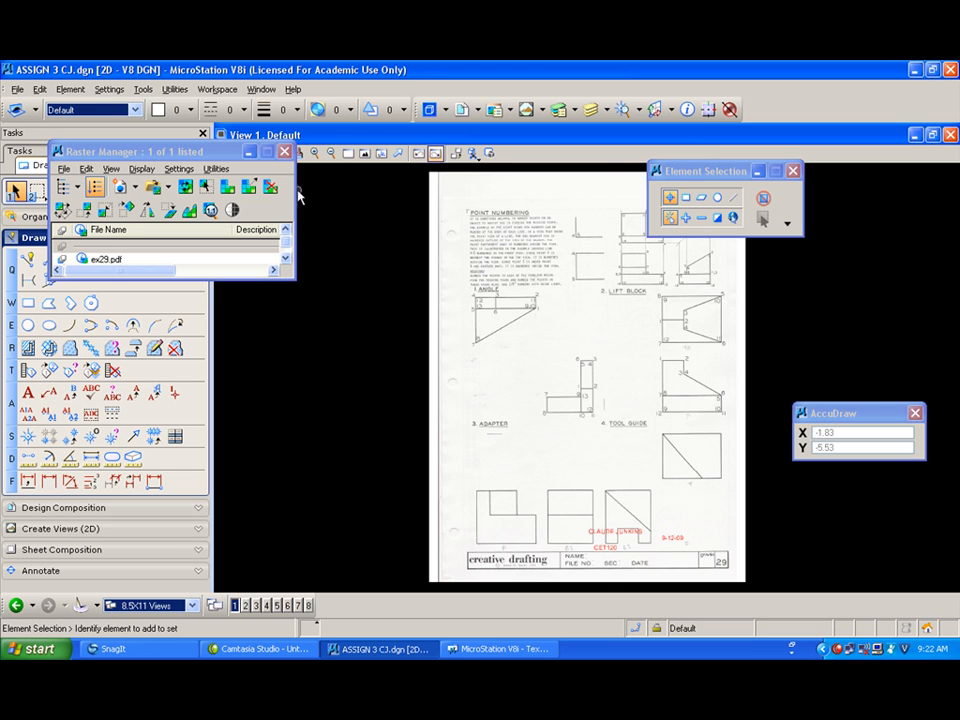
Step: Close the Raster Manager and zoom into the title block area at the bottom of the sheet
click(284, 151)
click(349, 154)
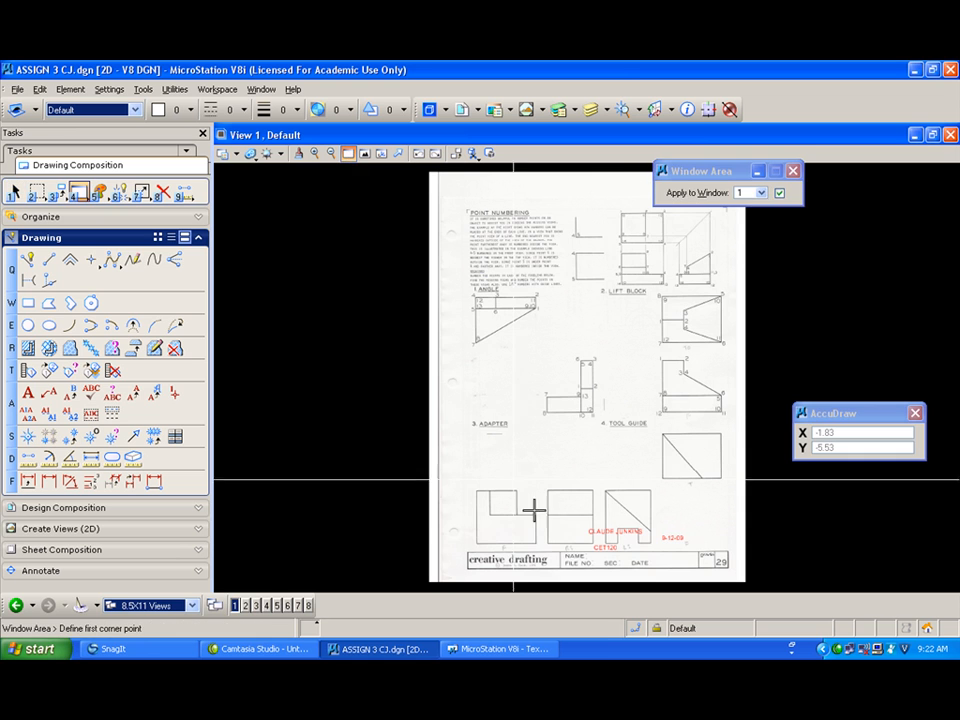
click(553, 590)
click(731, 510)
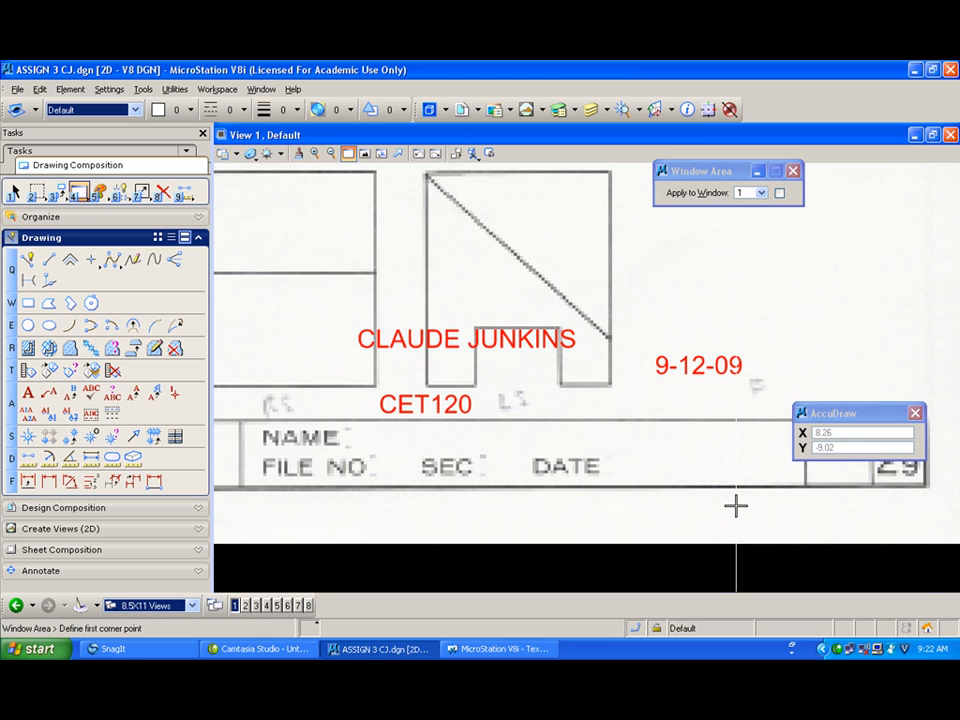
Step: Move the student name, CET120 and 9-12-09 text elements into the title block's NAME and FILE NO rows
drag(62, 192, 116, 224)
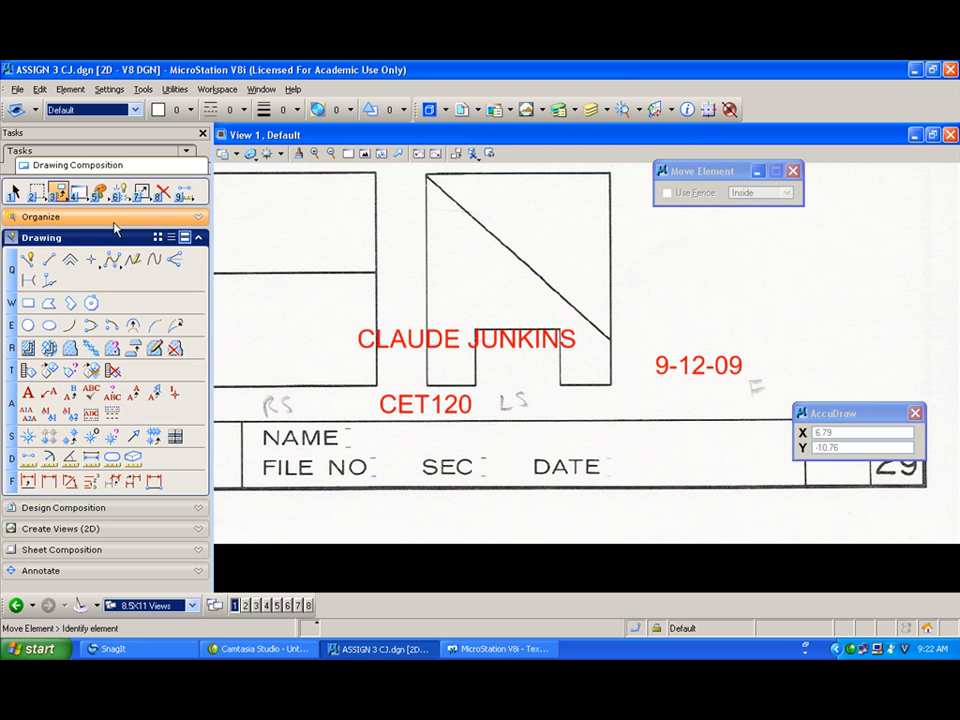
click(398, 337)
click(398, 333)
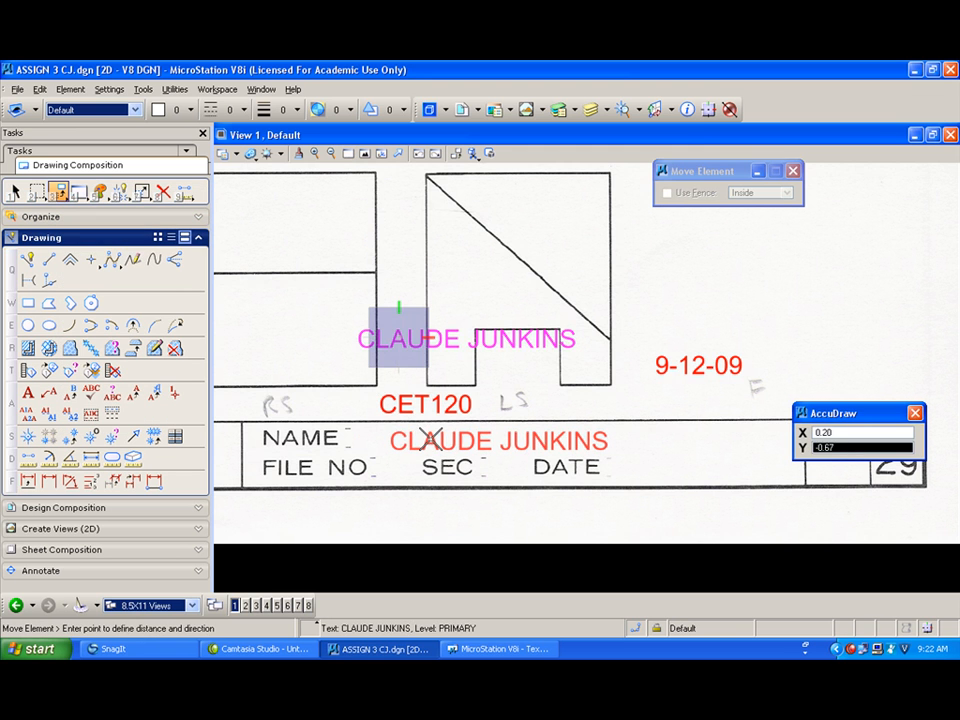
click(409, 402)
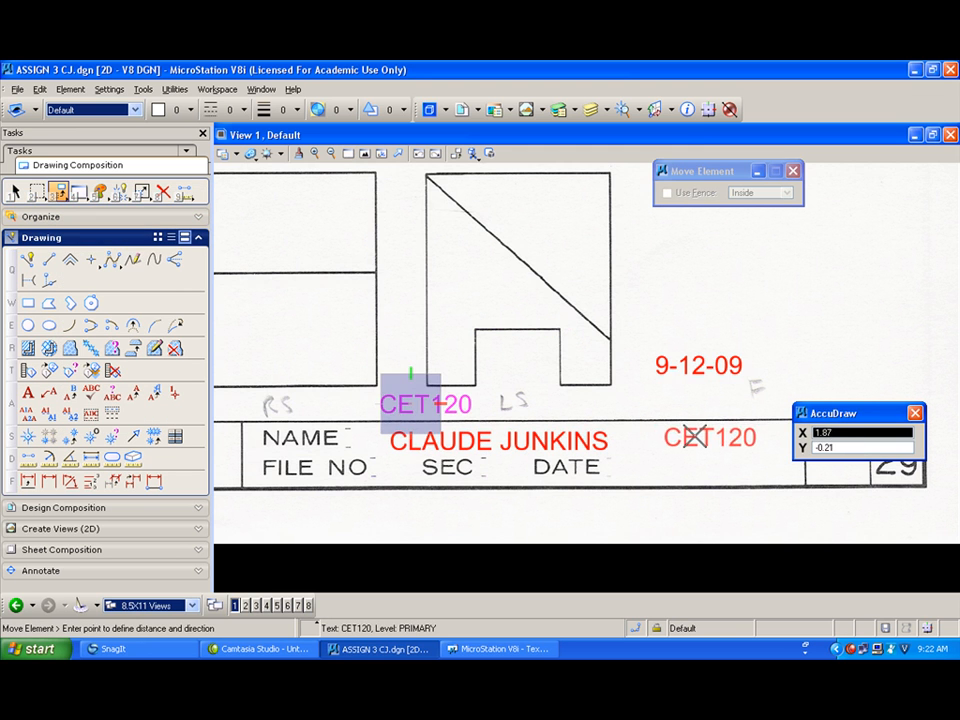
click(692, 437)
click(682, 365)
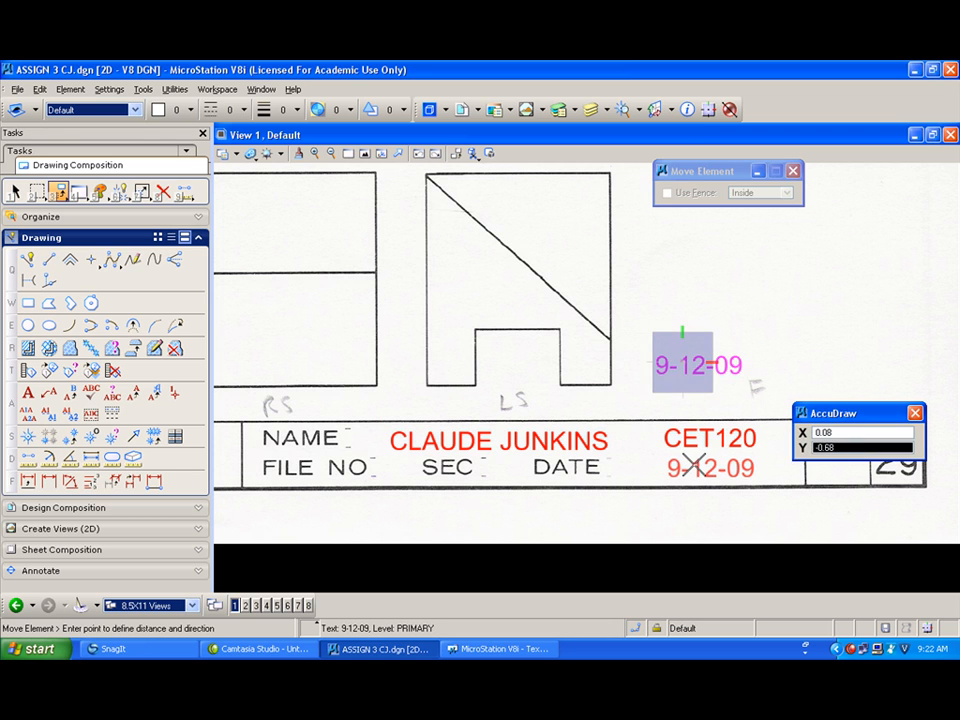
click(695, 466)
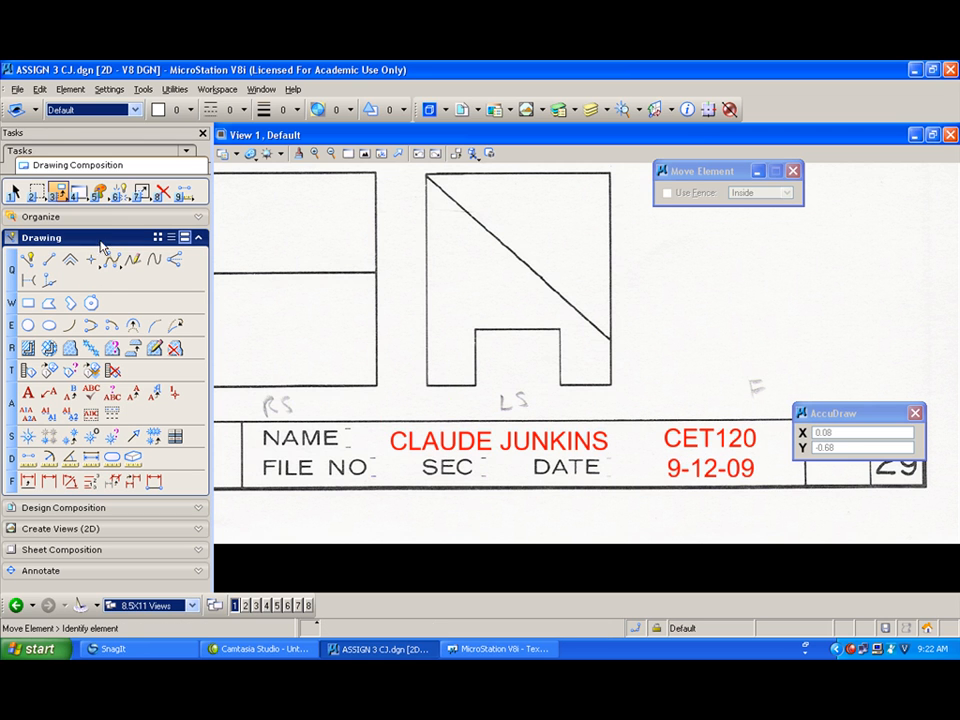
Step: Edit the date text in the title block to read 9-14-09
click(71, 395)
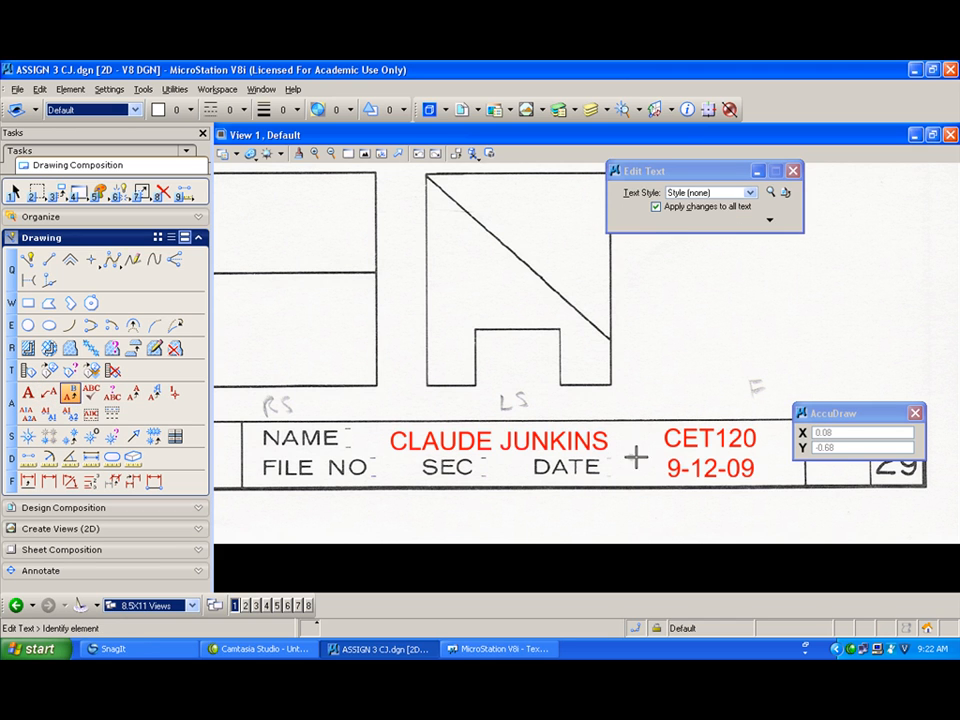
click(712, 463)
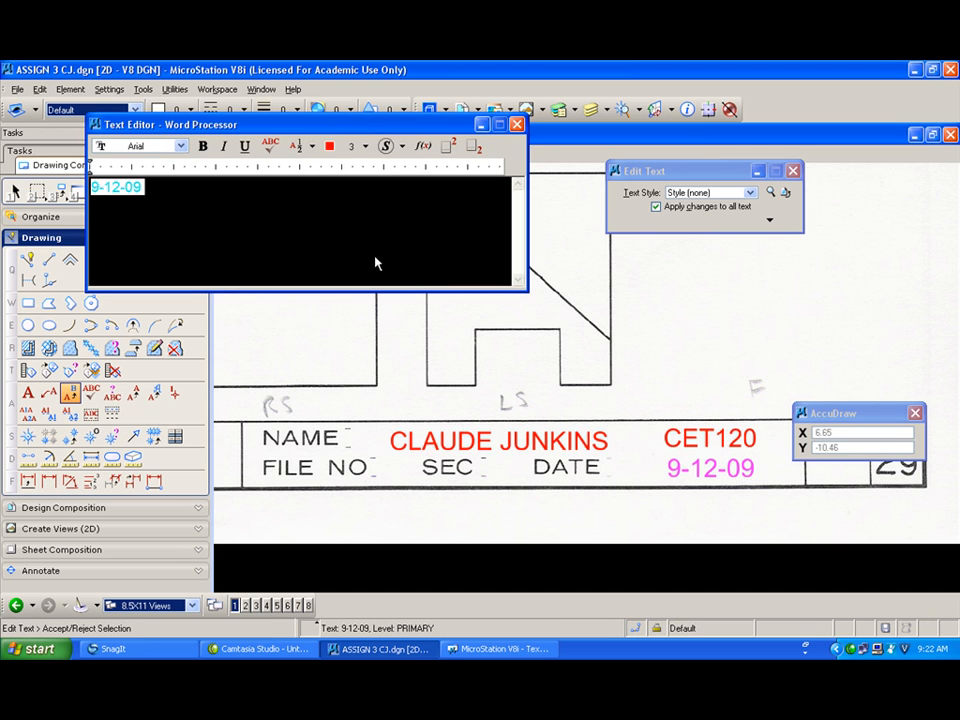
click(116, 187)
double_click(113, 186)
text(14)
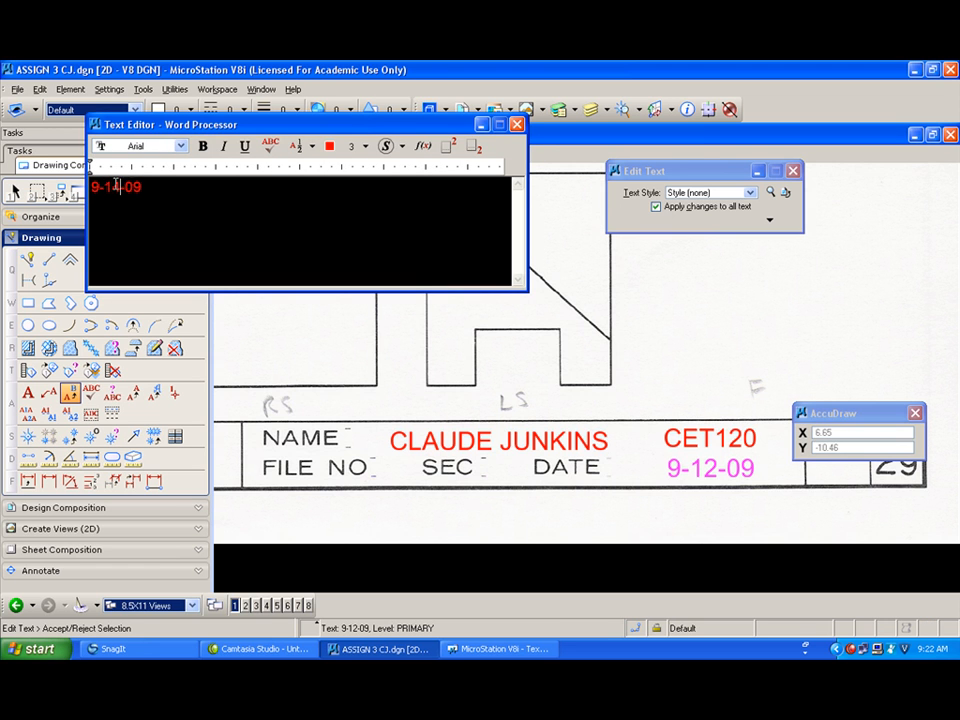
click(670, 372)
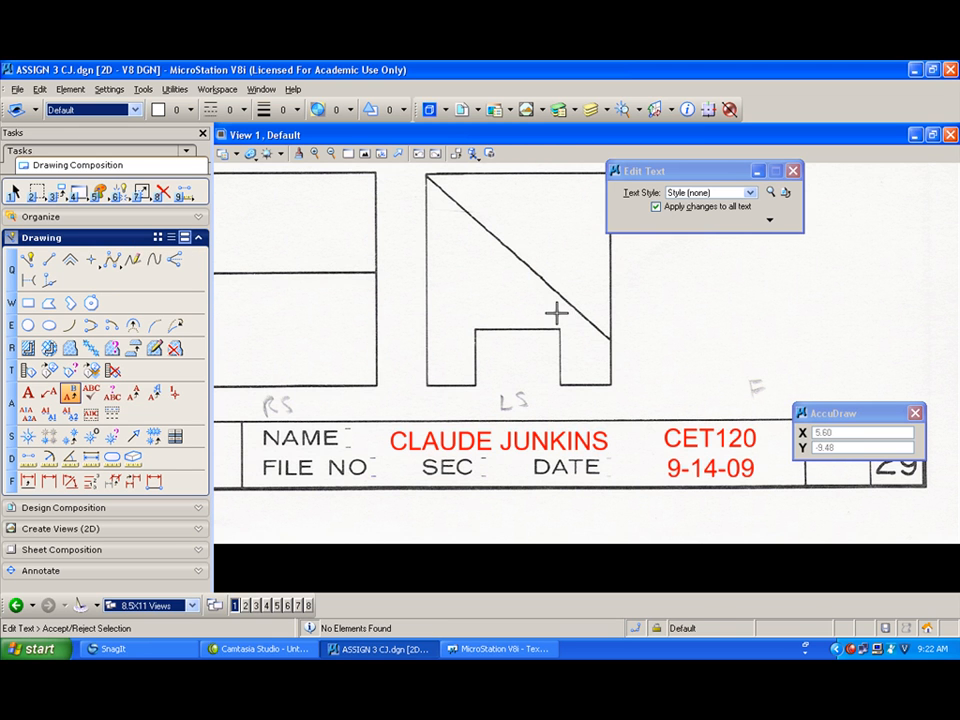
Step: Start Place SmartLine on the CONSTRUCTION level with color 3 and line weight 1
click(364, 154)
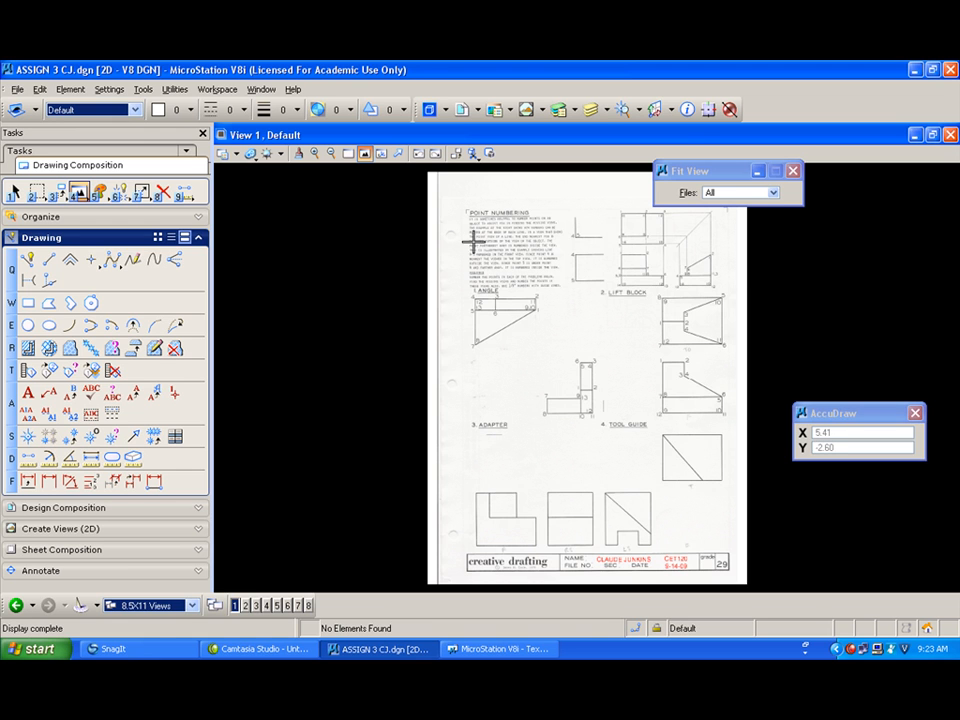
click(348, 155)
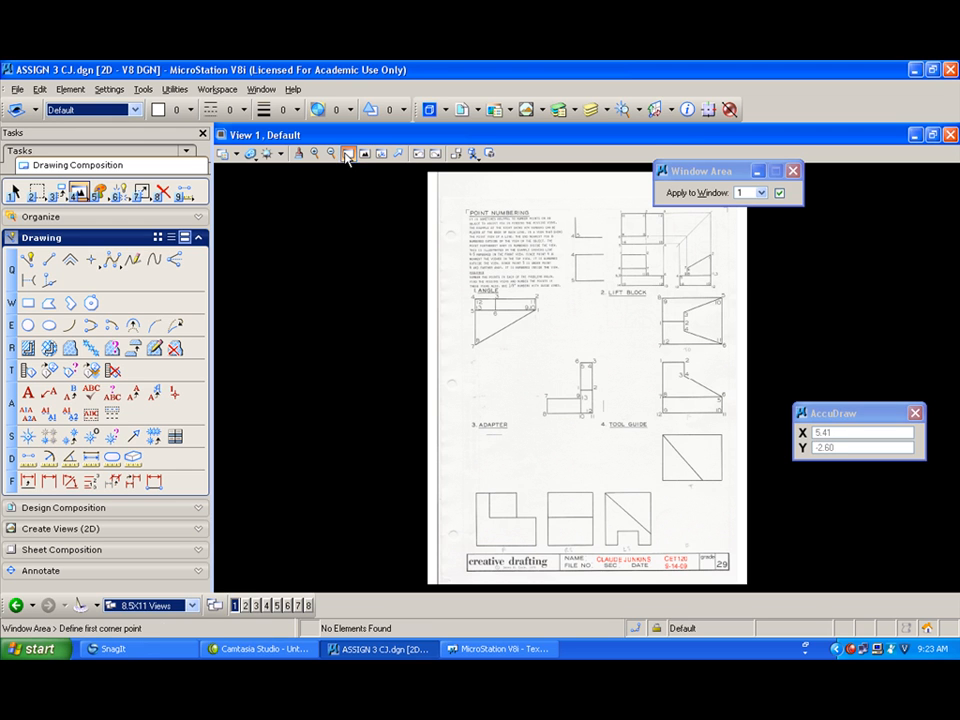
click(457, 422)
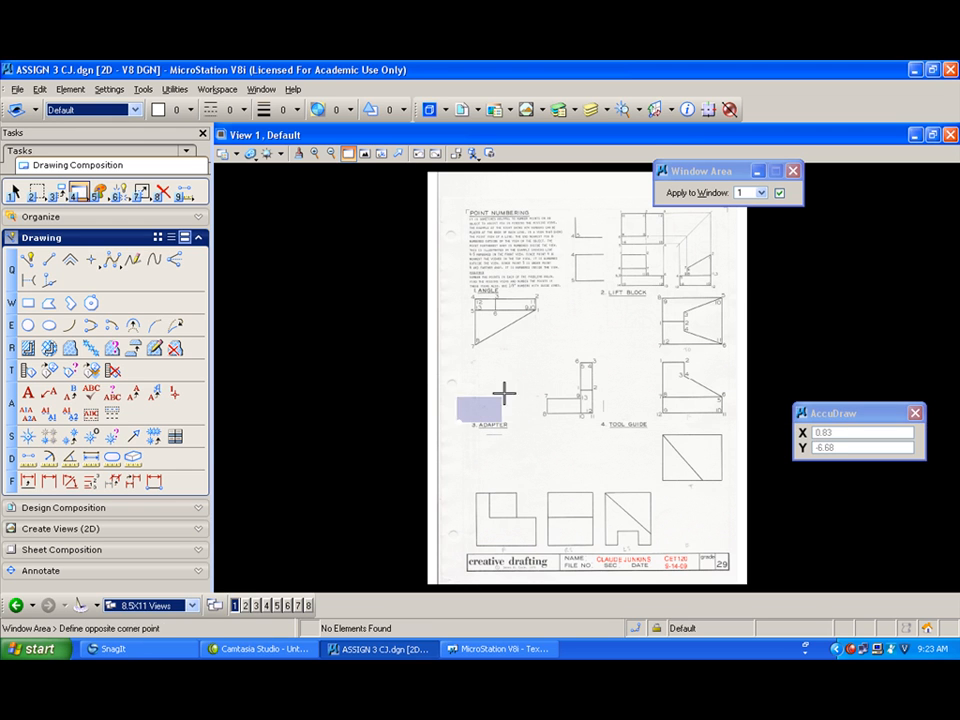
click(603, 281)
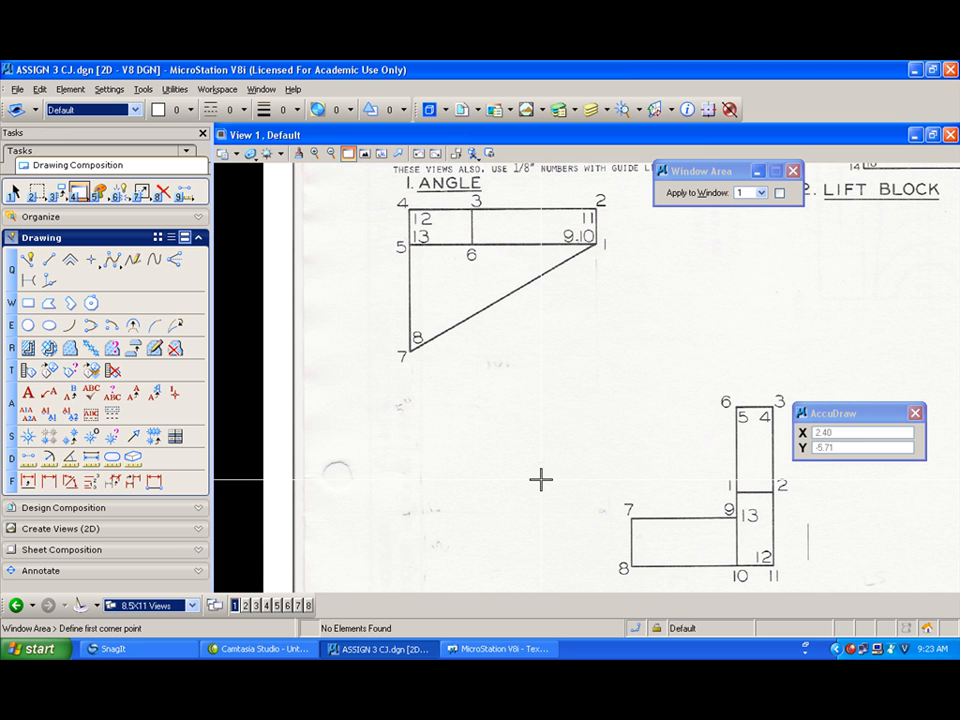
click(134, 110)
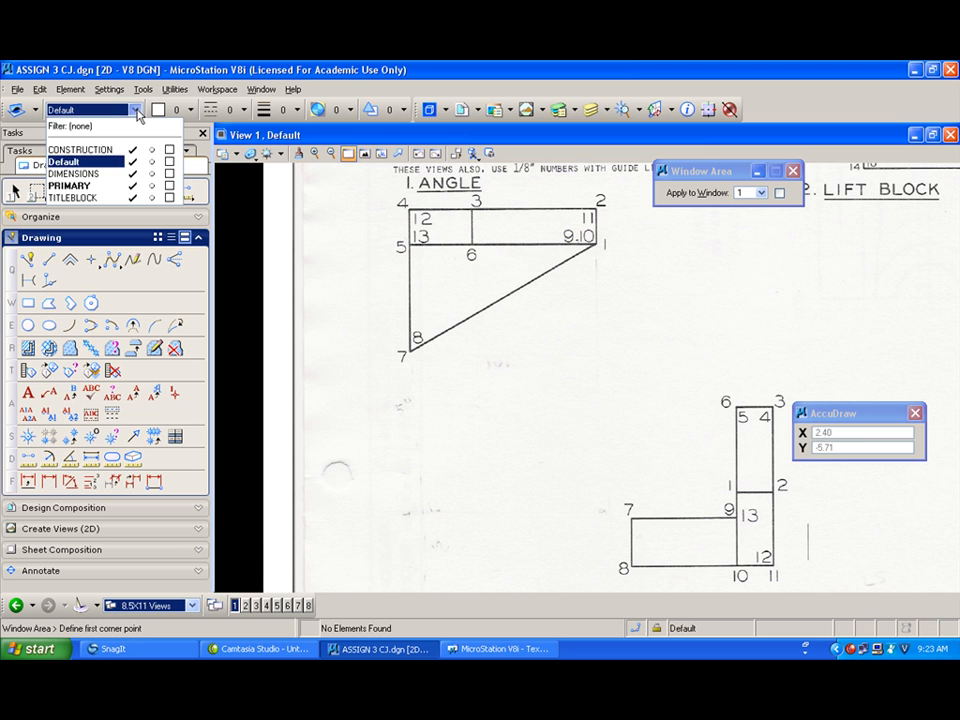
click(125, 150)
click(28, 259)
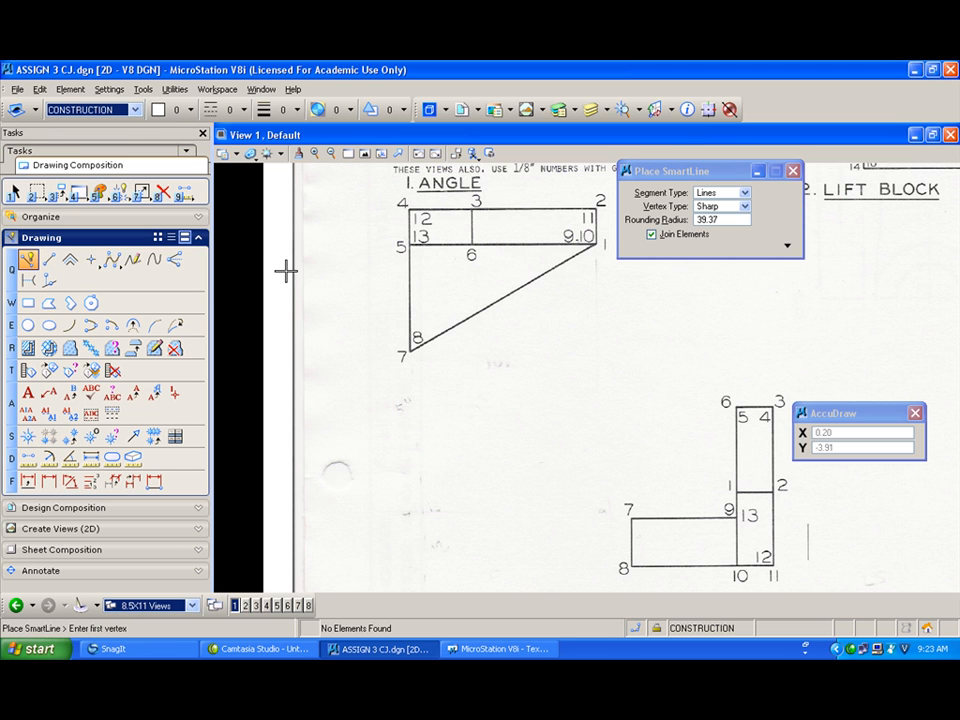
click(179, 111)
click(196, 174)
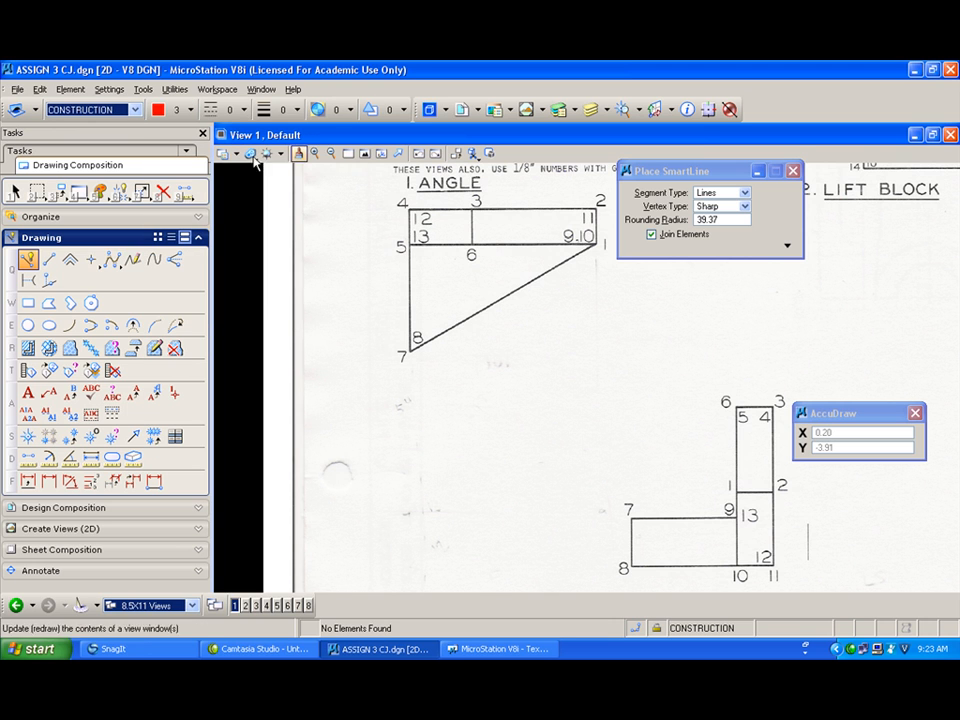
click(296, 119)
click(245, 152)
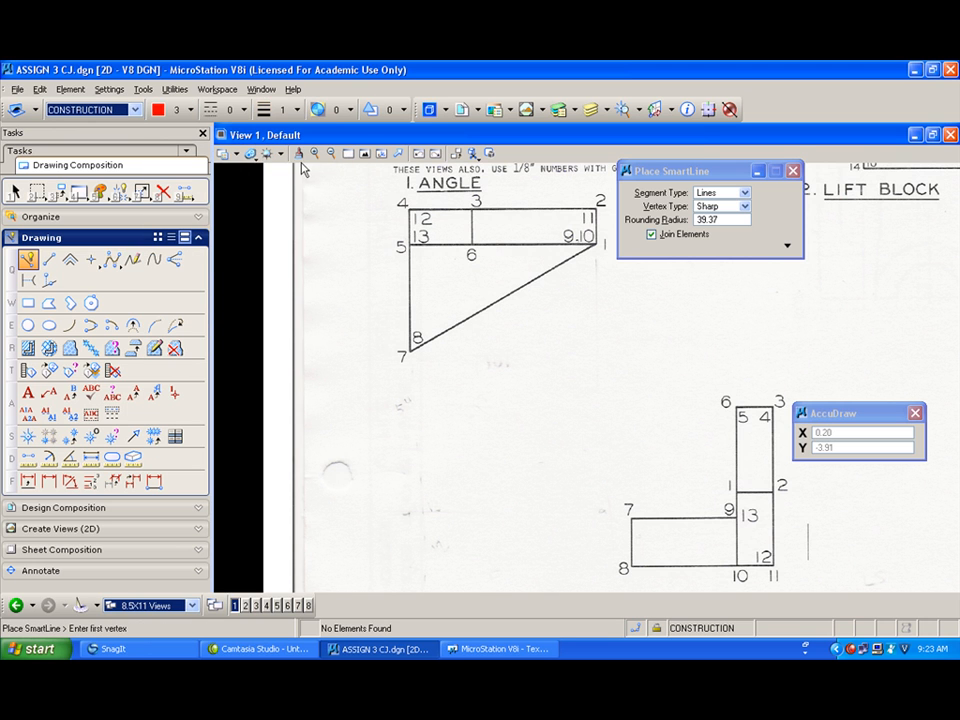
Step: Draw horizontal construction lines leftward from the lift block's points 6 and 8
click(731, 406)
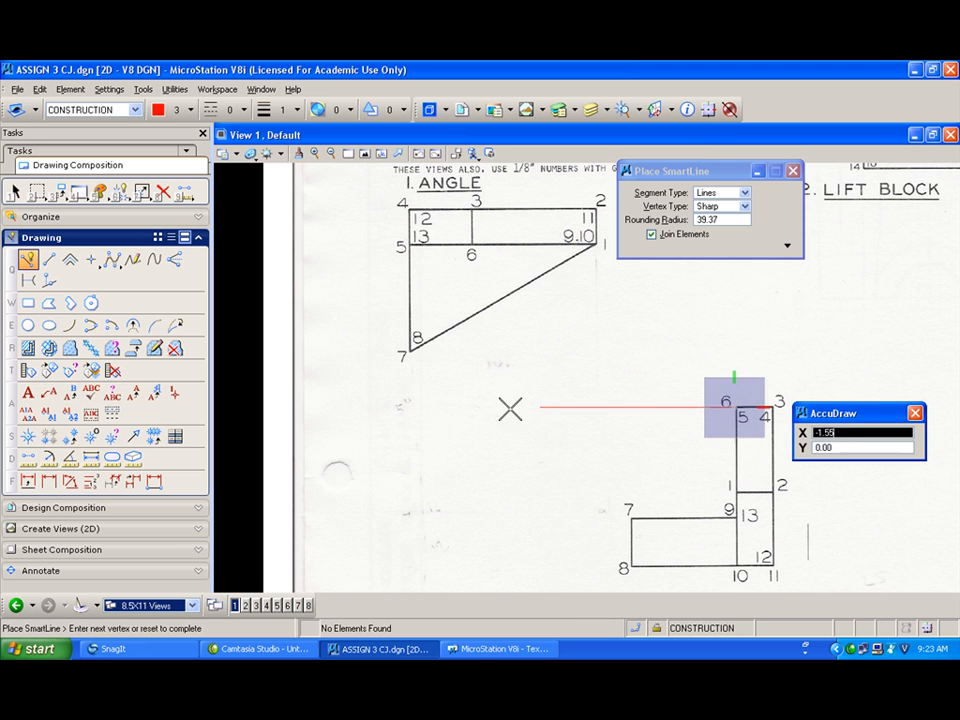
click(369, 407)
right_click(372, 410)
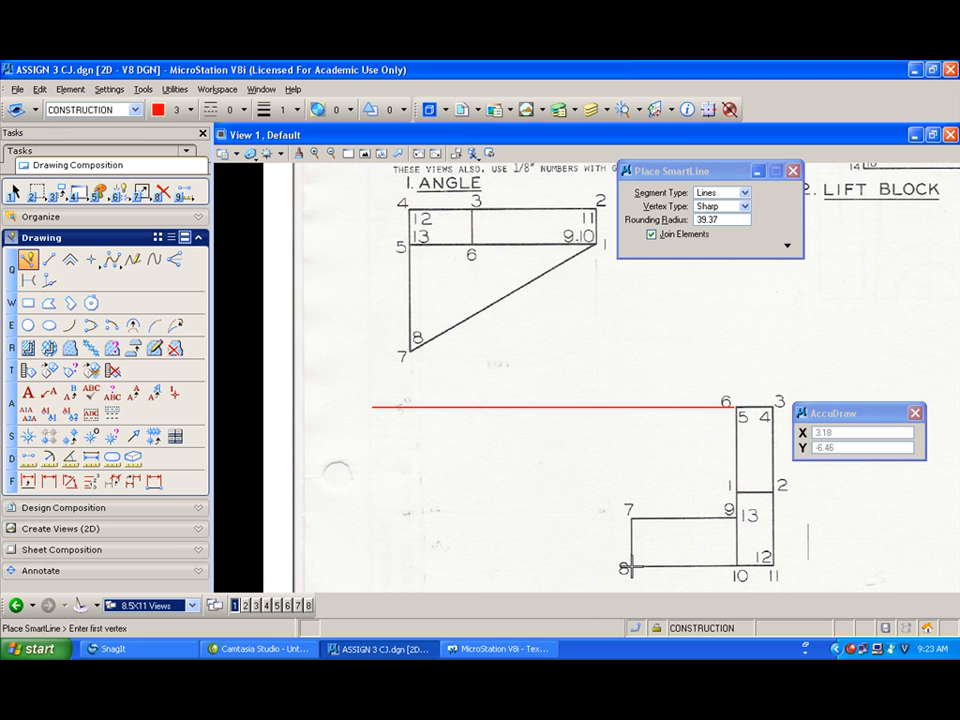
click(628, 567)
click(364, 567)
right_click(368, 556)
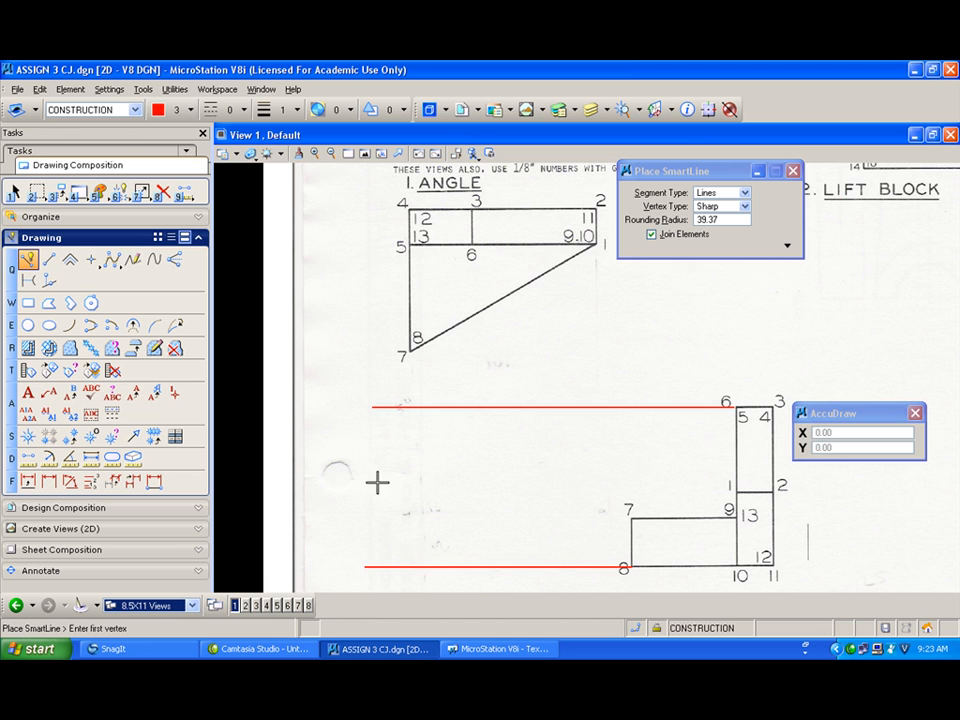
Step: Draw vertical projection lines downward from the angle's points 7, 1 and 6
click(410, 350)
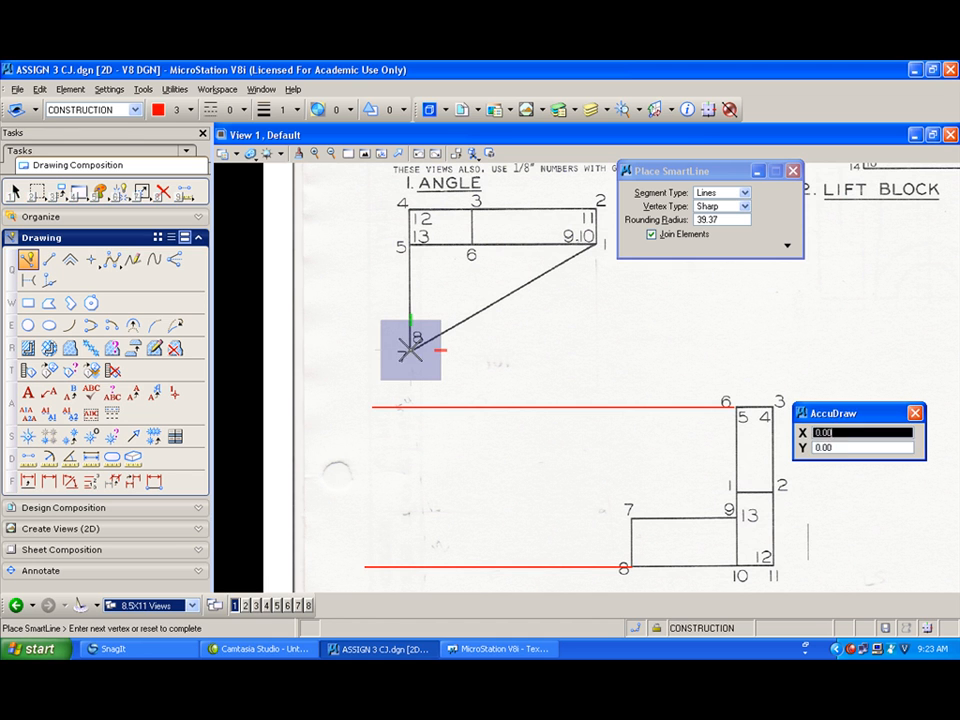
click(410, 583)
right_click(412, 580)
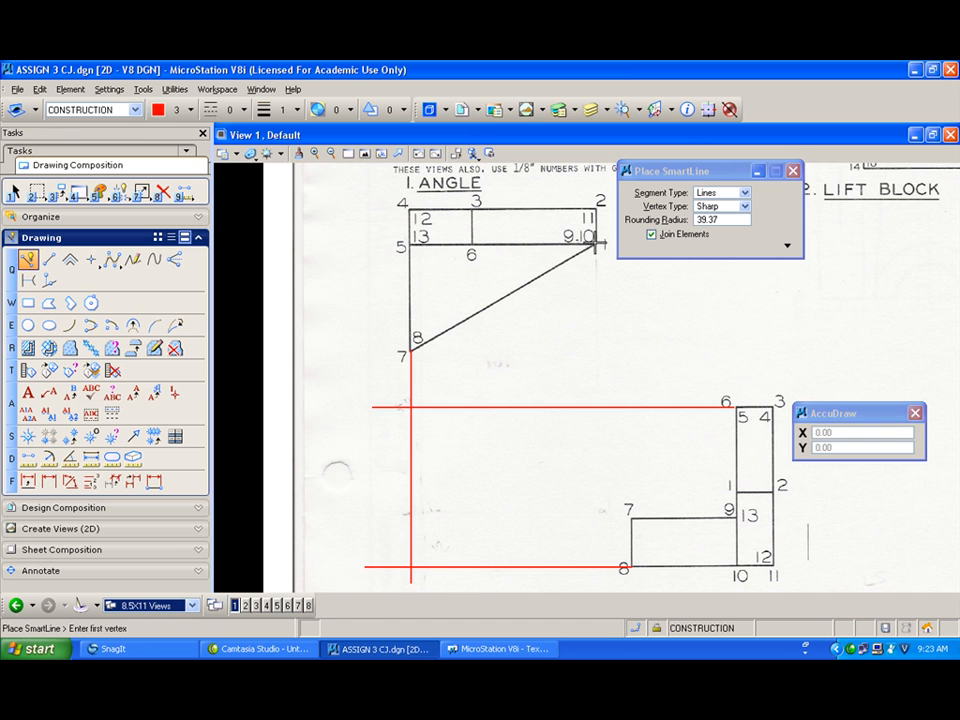
click(597, 243)
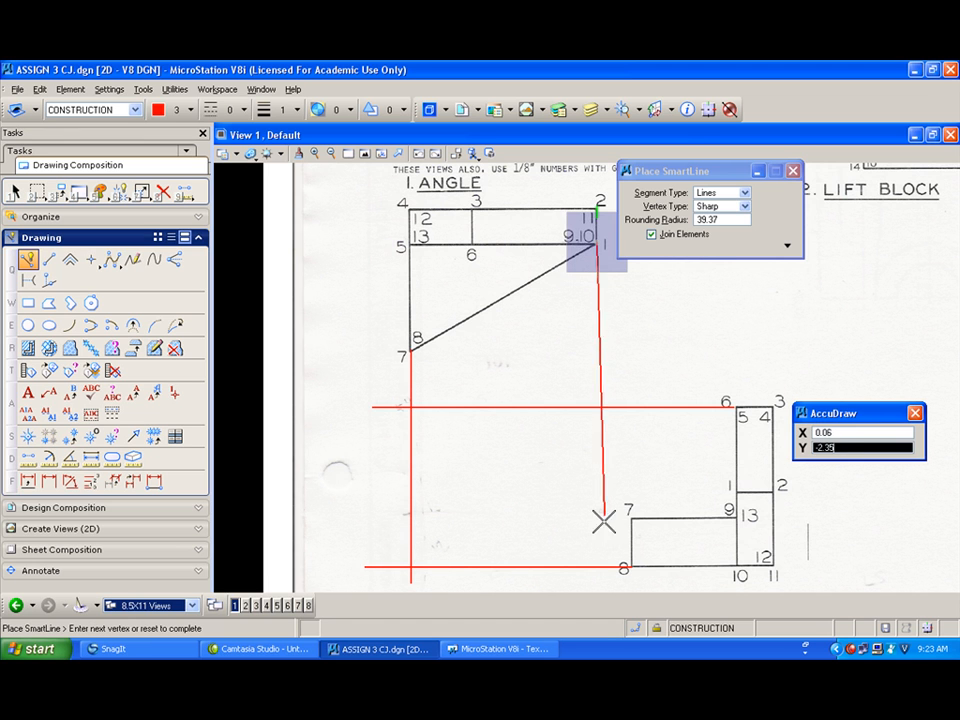
click(599, 580)
right_click(603, 580)
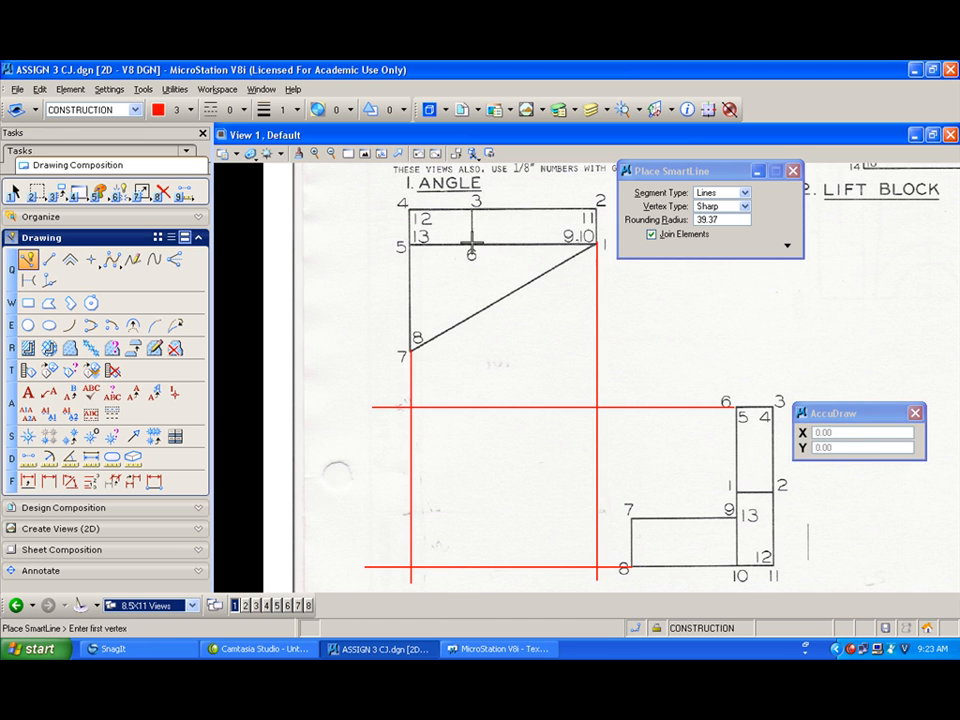
click(472, 243)
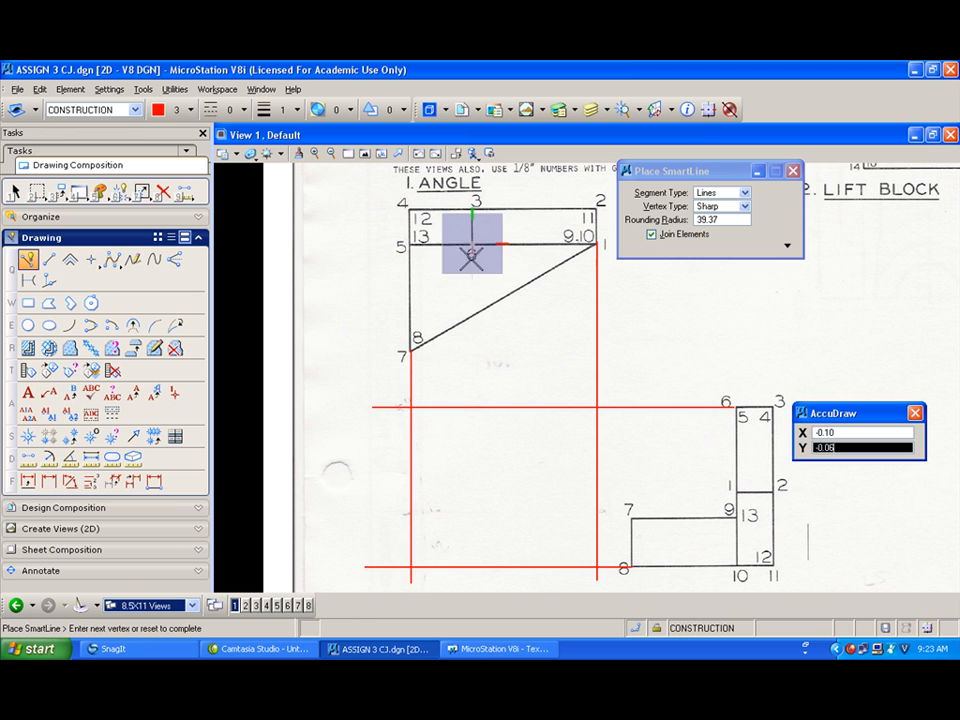
click(472, 574)
right_click(474, 572)
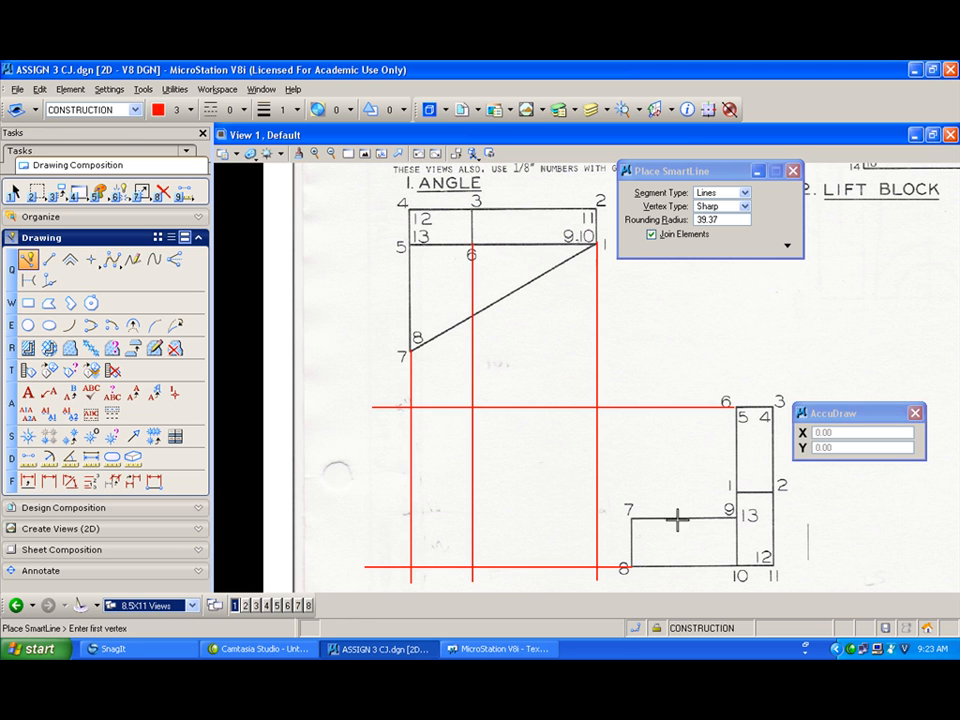
Step: Draw horizontal construction lines leftward from the lift block's points 1 and 7
click(736, 491)
click(457, 492)
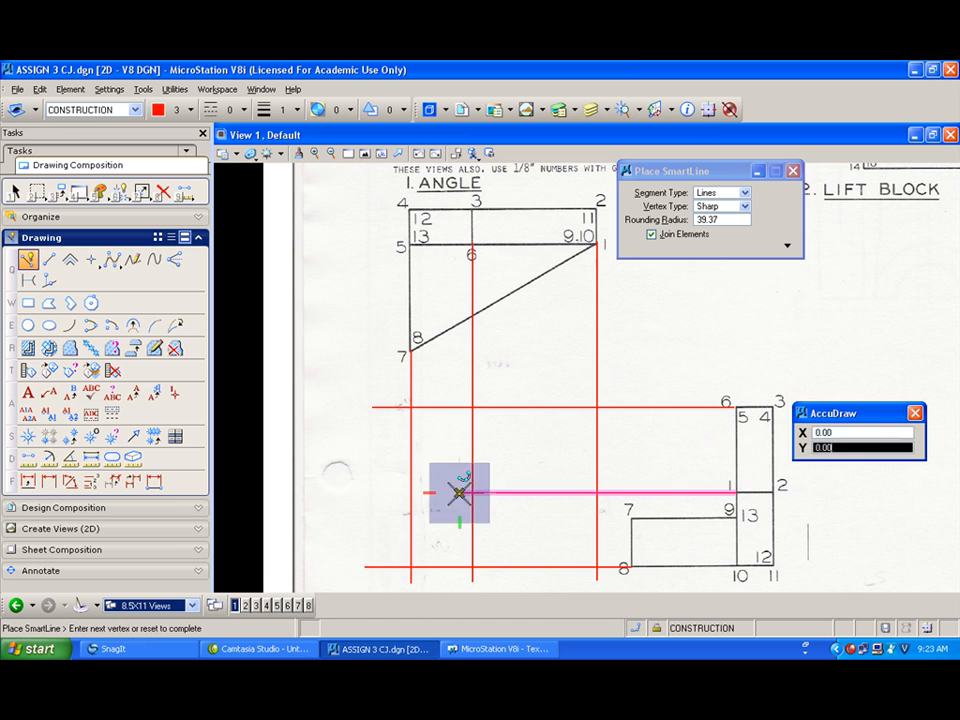
right_click(460, 495)
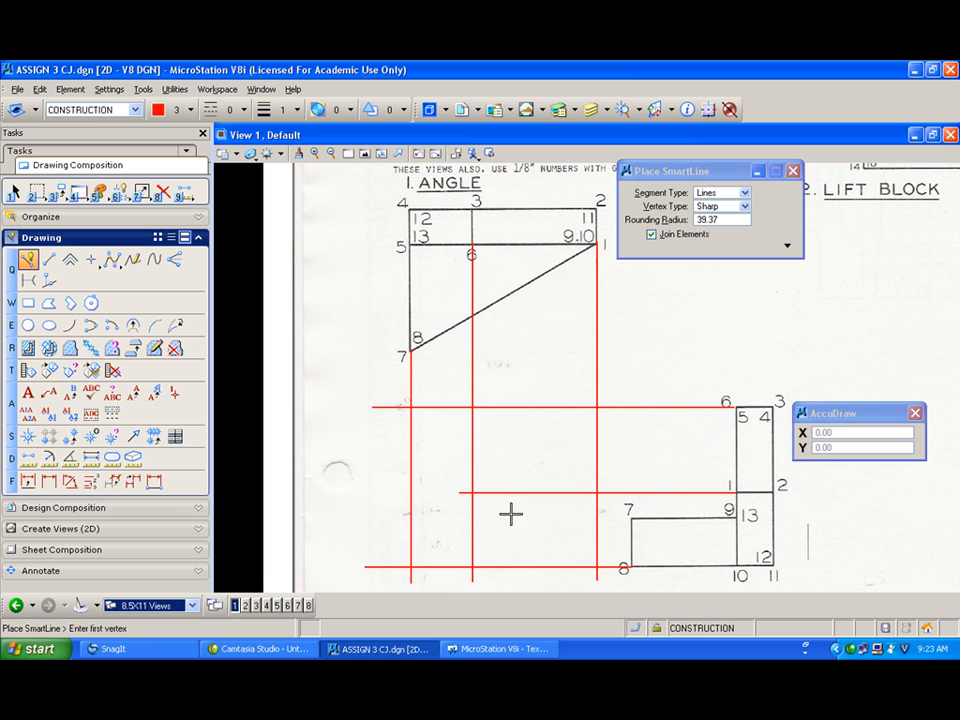
click(630, 519)
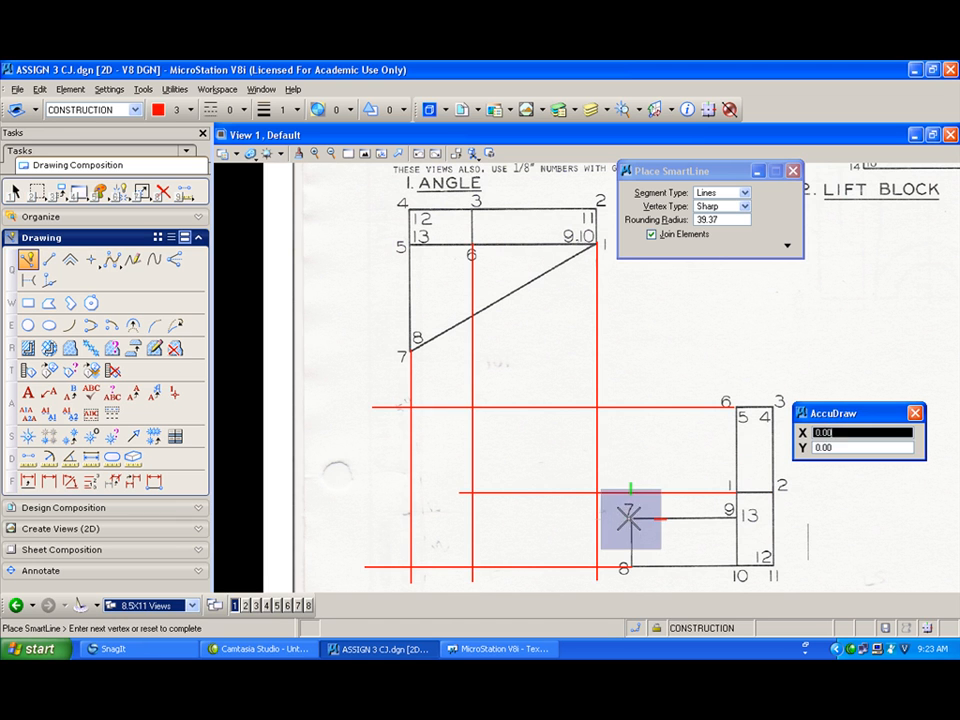
click(394, 519)
right_click(396, 518)
Step: Switch the active level to PRIMARY with color 1 and line weight 2
drag(690, 175, 877, 185)
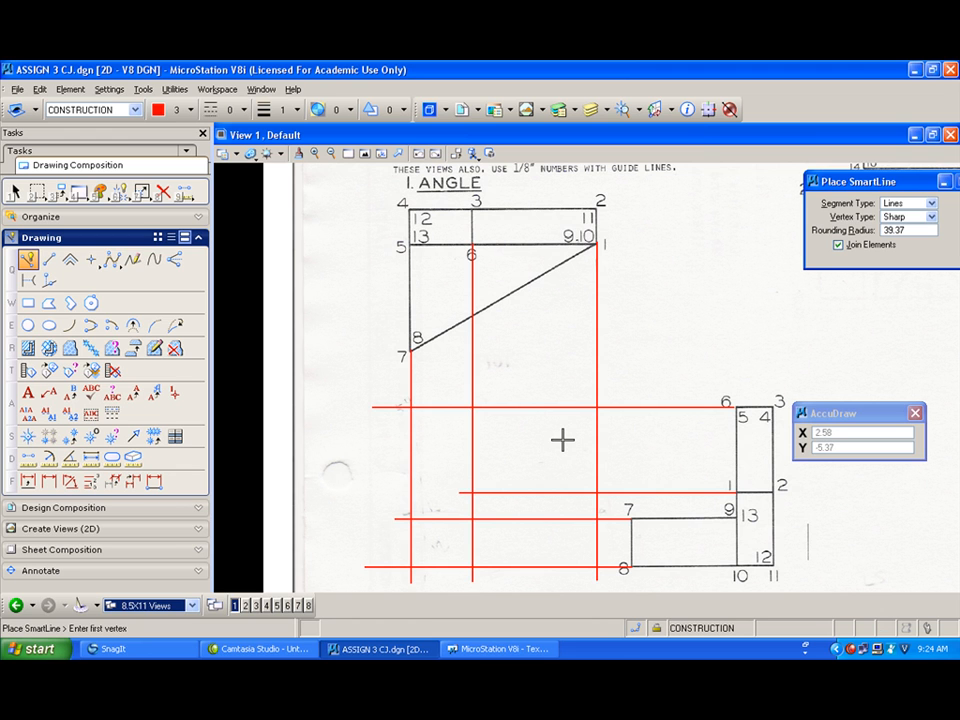
click(134, 110)
click(77, 186)
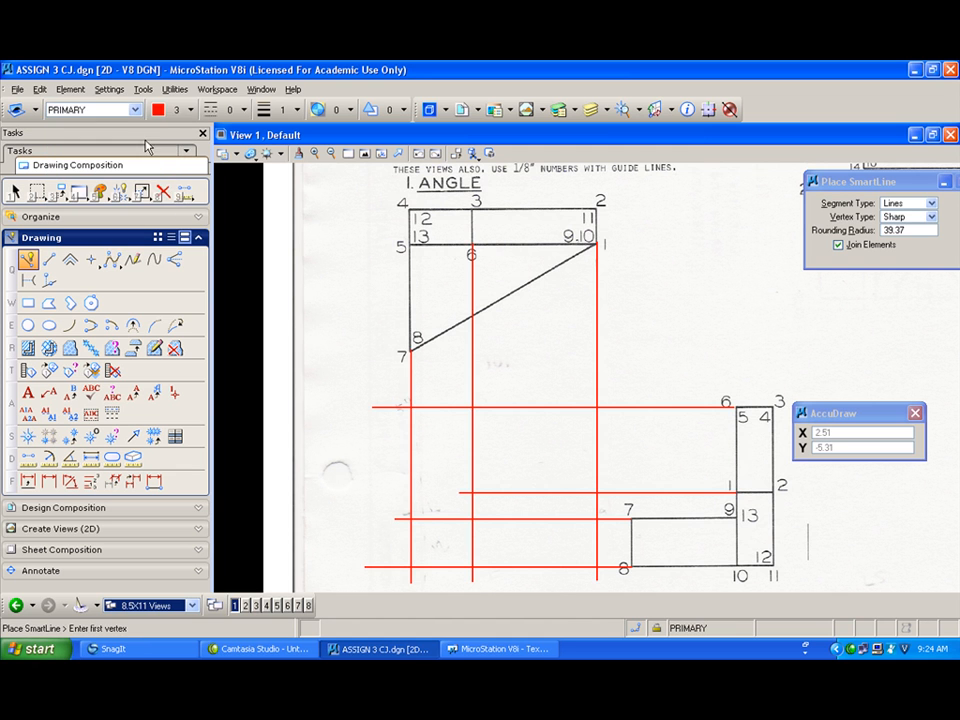
click(188, 110)
click(179, 178)
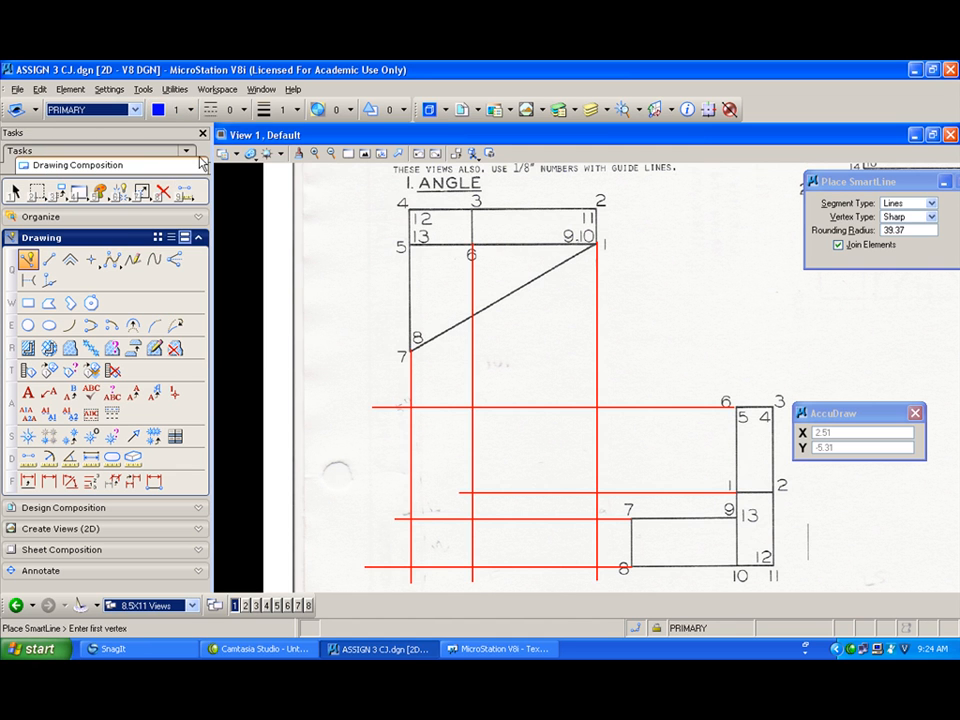
click(280, 110)
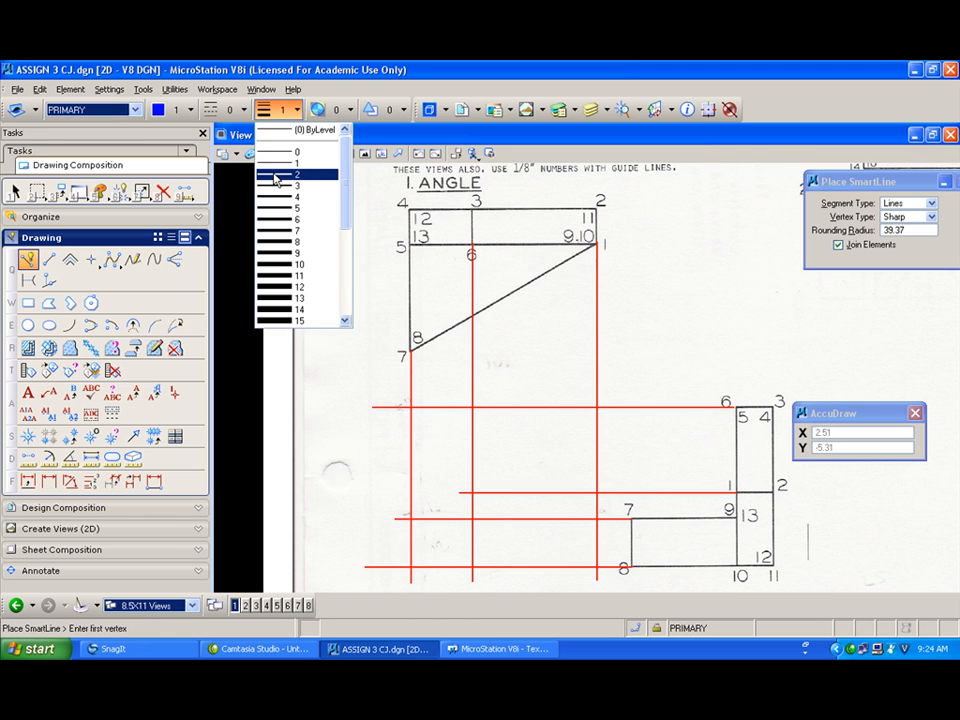
click(275, 174)
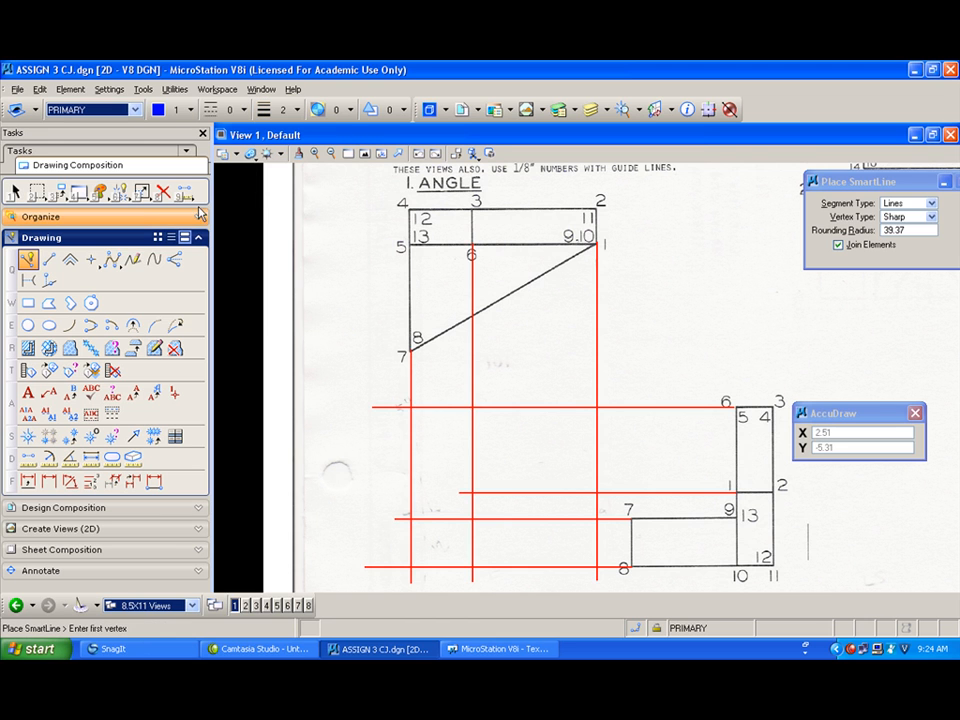
Step: Trace the closed view outline with SmartLine through the construction line intersections below the angle
click(410, 566)
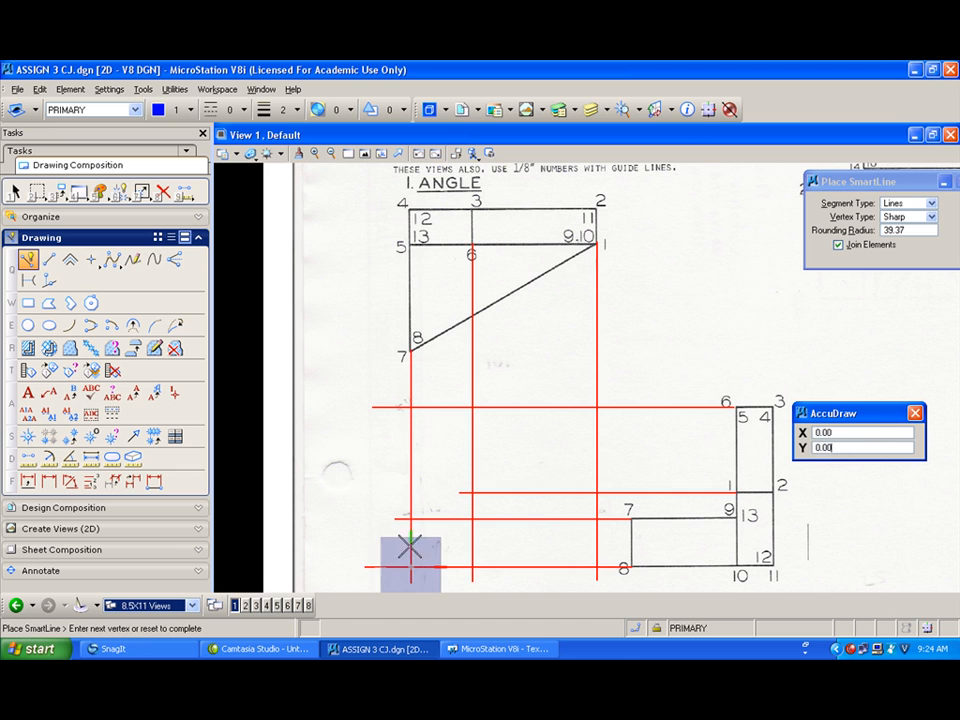
click(410, 407)
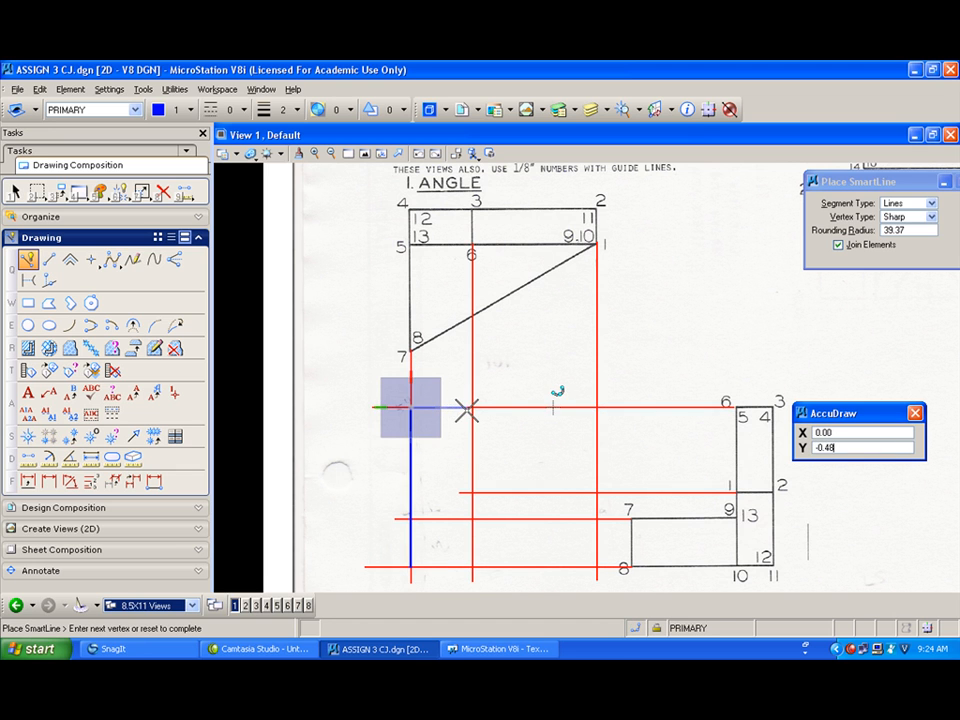
click(472, 407)
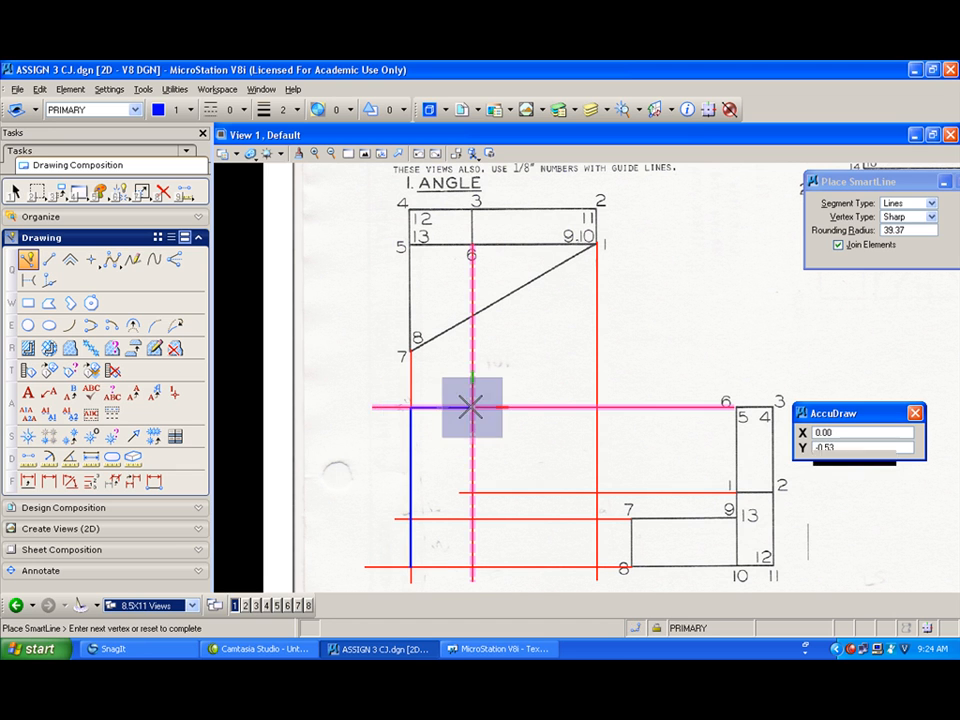
click(597, 492)
click(597, 566)
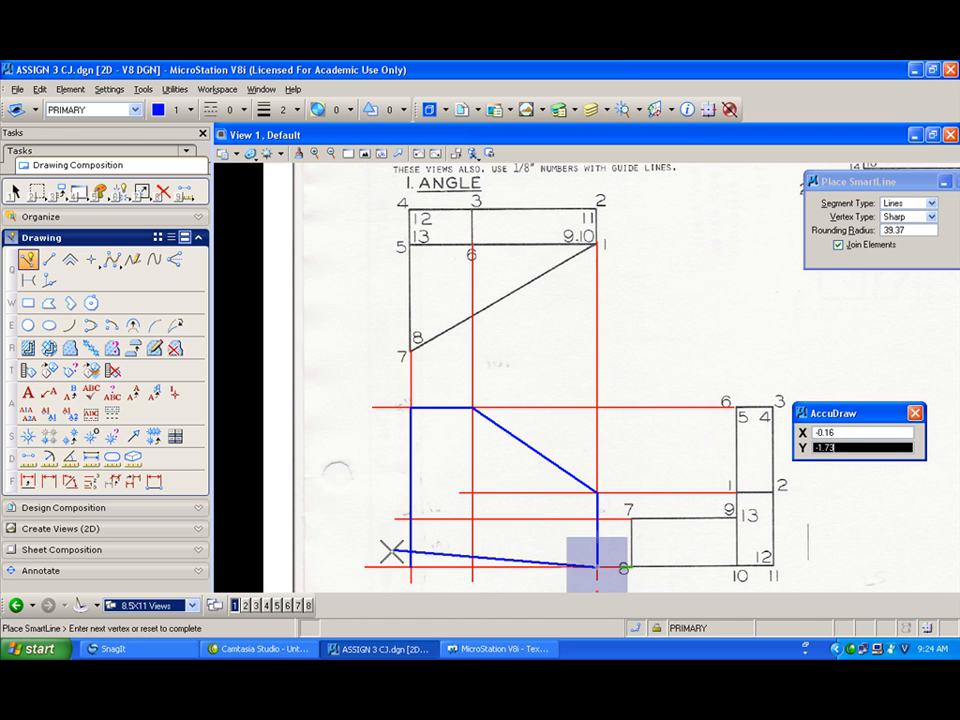
click(410, 566)
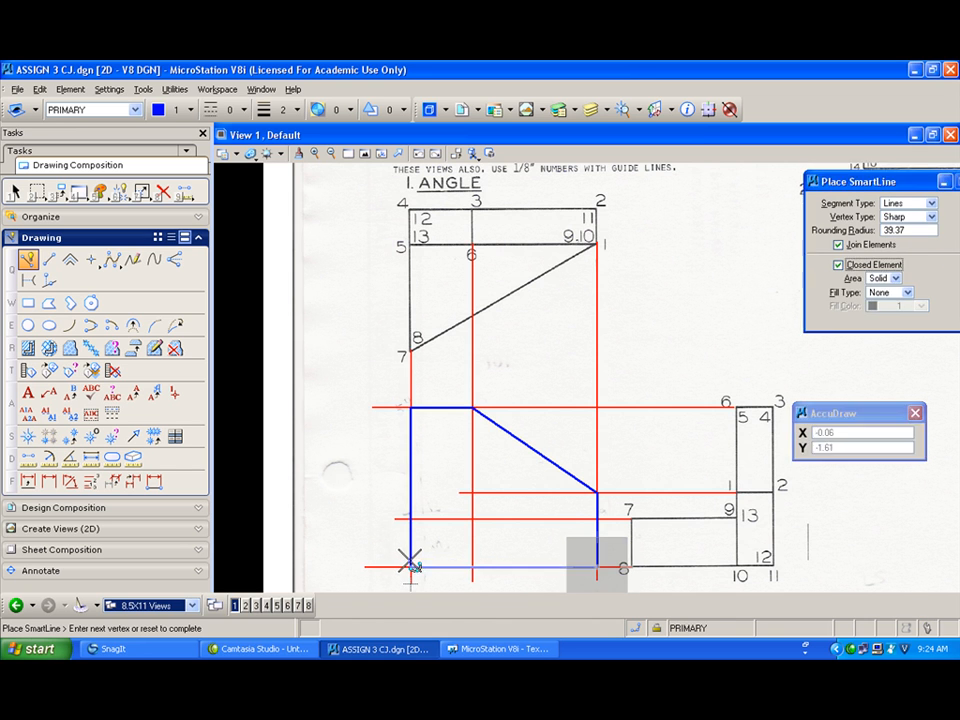
scroll(410, 566, up, 3)
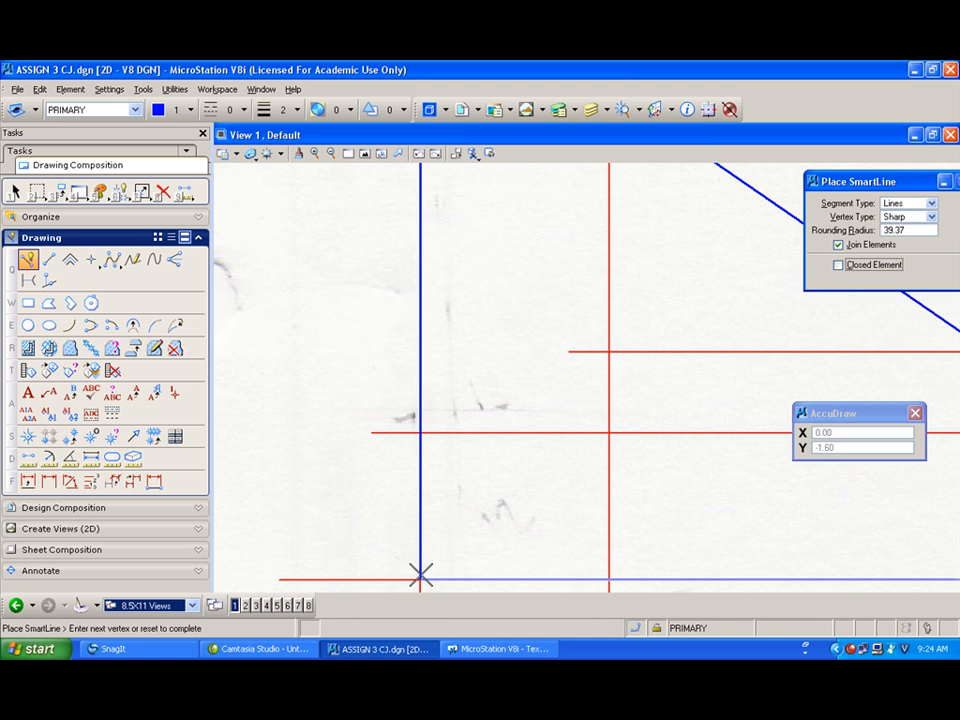
Step: Close the traced view outline and draw the horizontal edge across it at the lift block's point 7 level
scroll(420, 574, down, 2)
scroll(420, 568, down, 2)
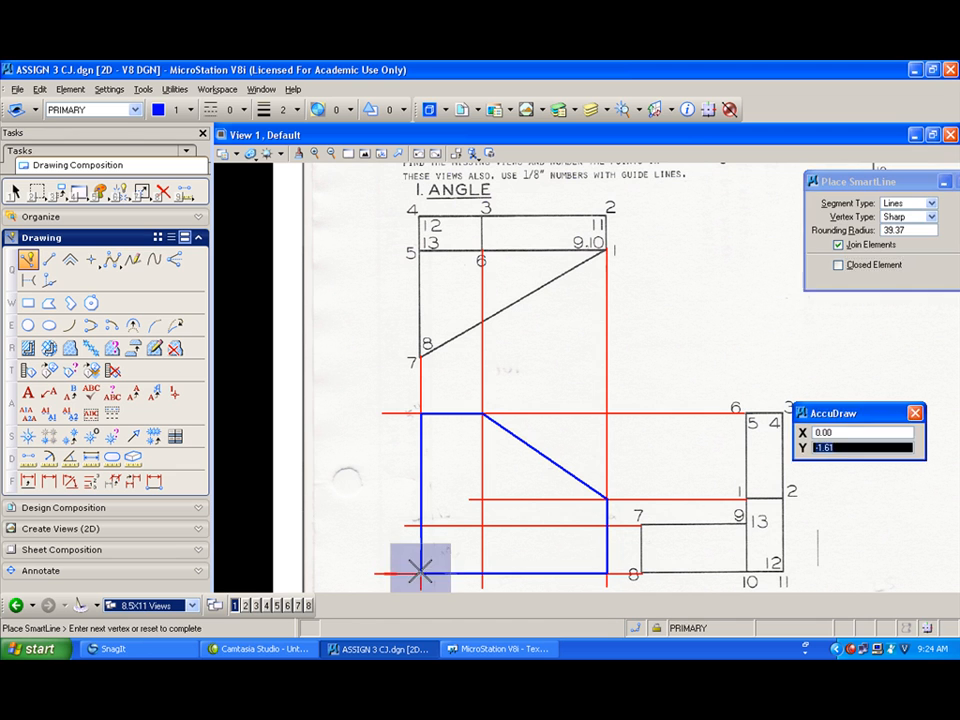
click(420, 572)
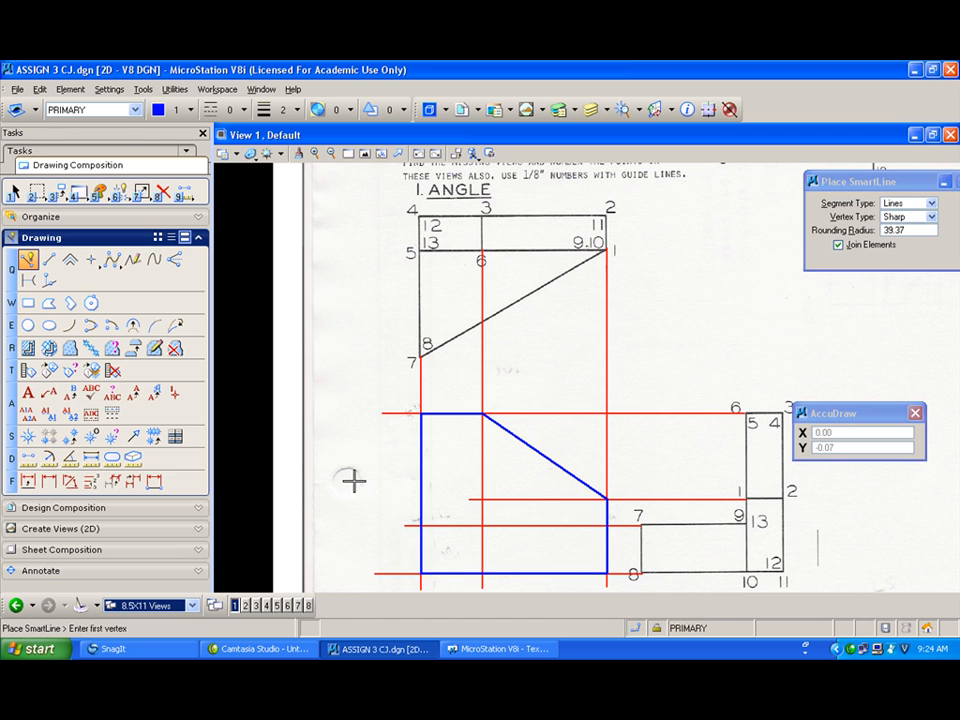
click(606, 524)
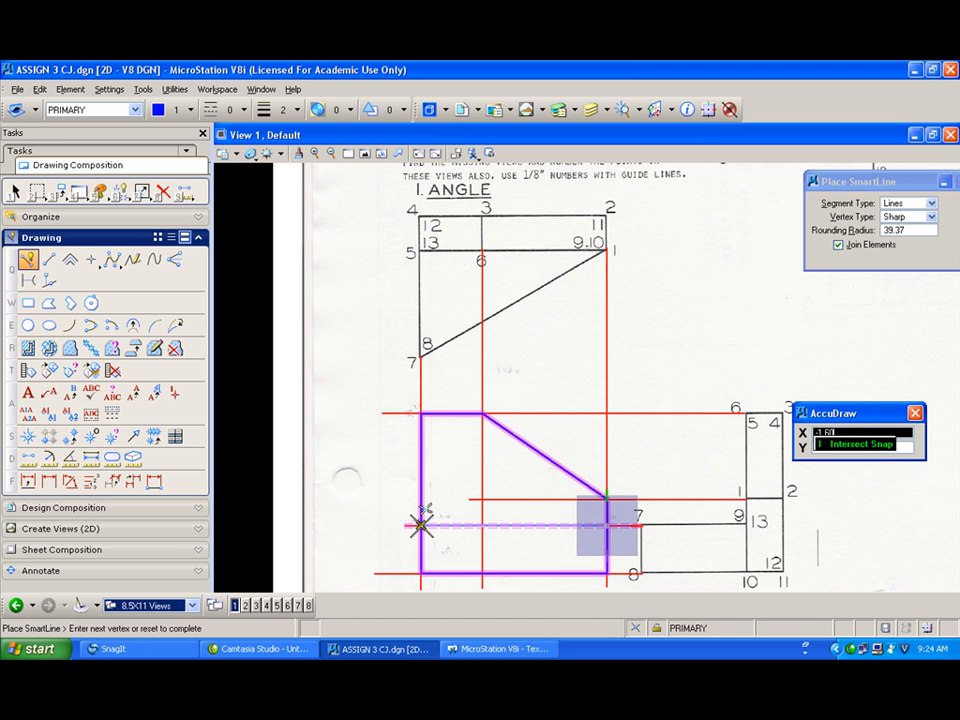
click(421, 524)
right_click(410, 510)
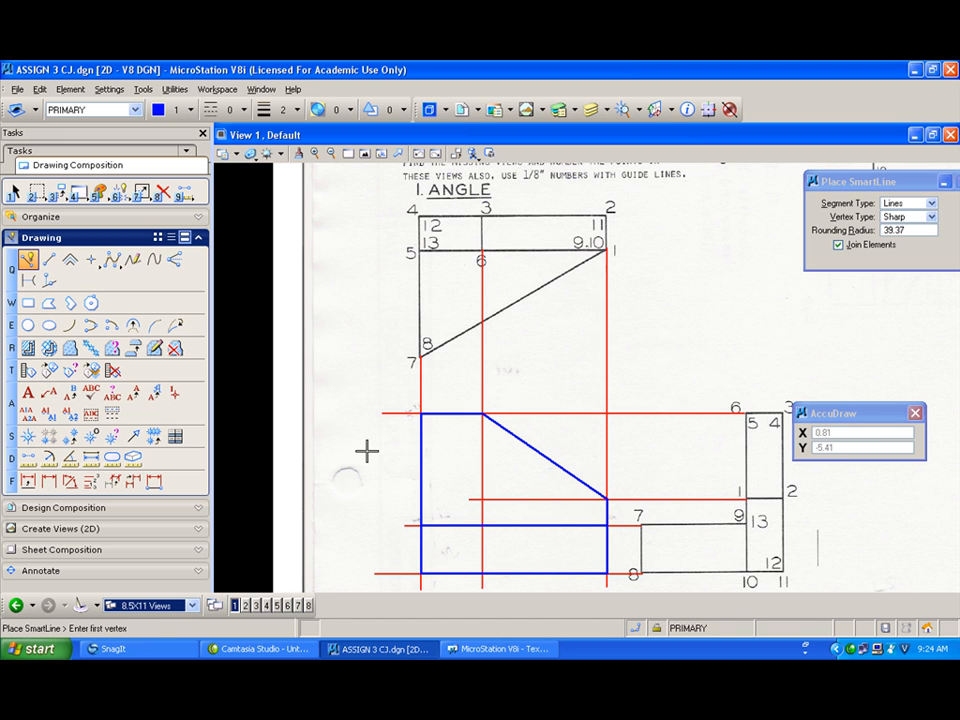
Step: Turn off the display of the CONSTRUCTION level and restart SmartLine
click(120, 109)
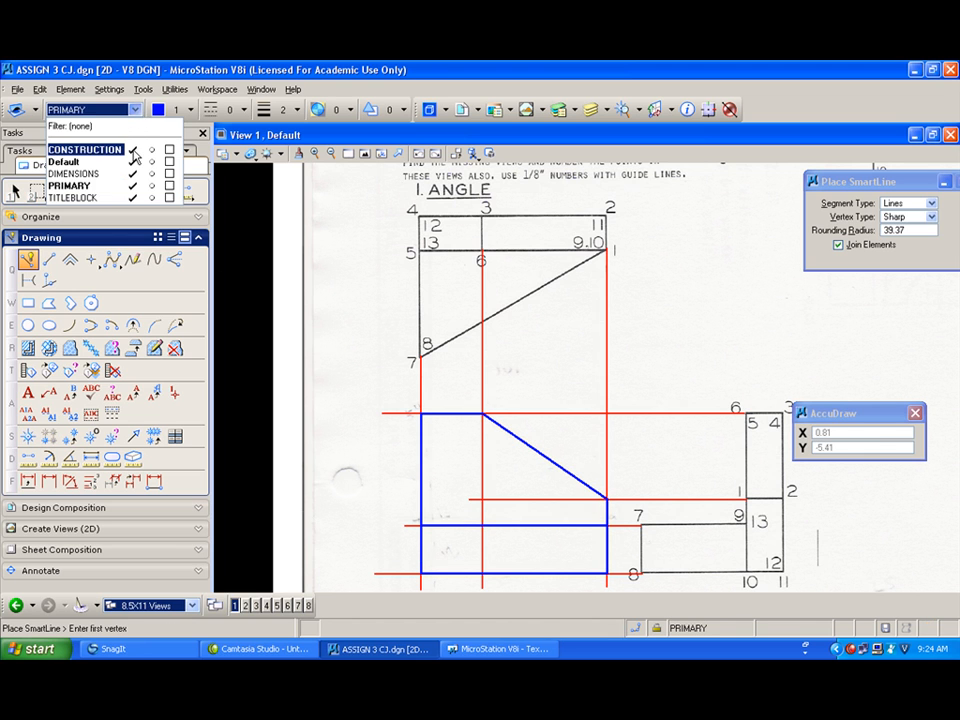
click(133, 150)
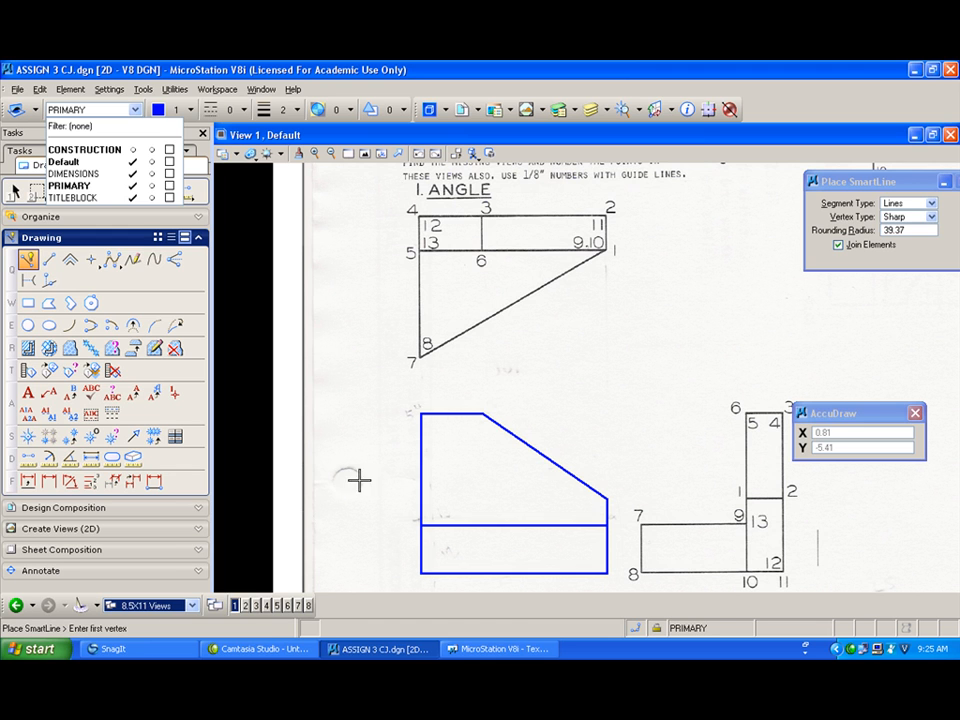
click(15, 187)
shift+drag(411, 380, 461, 356)
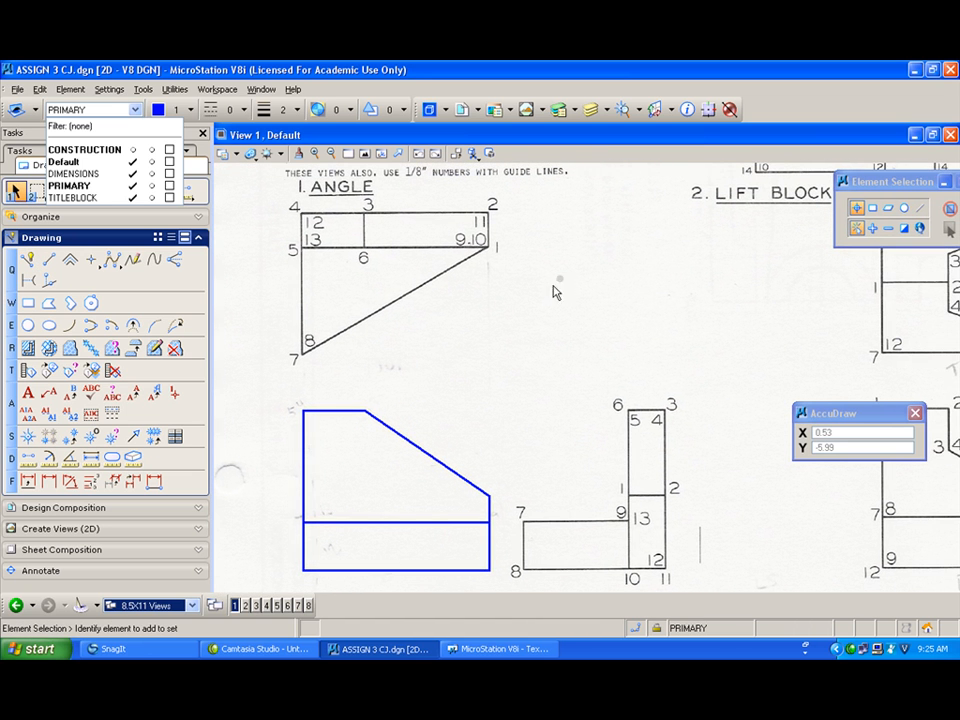
click(28, 259)
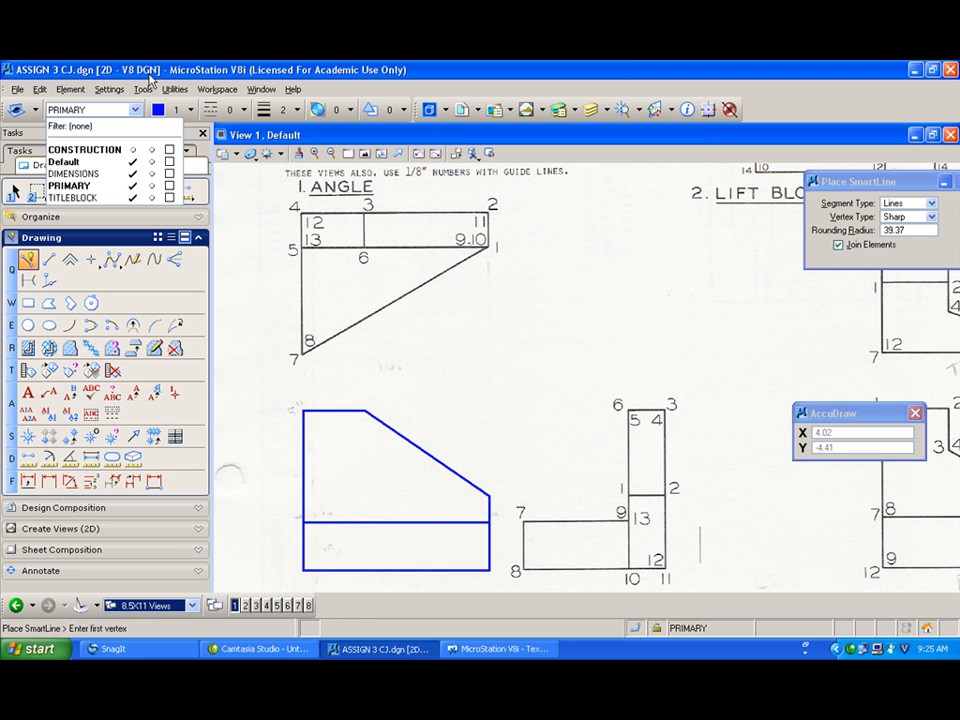
Step: Set the design file's axis increment to 30 degrees
click(109, 89)
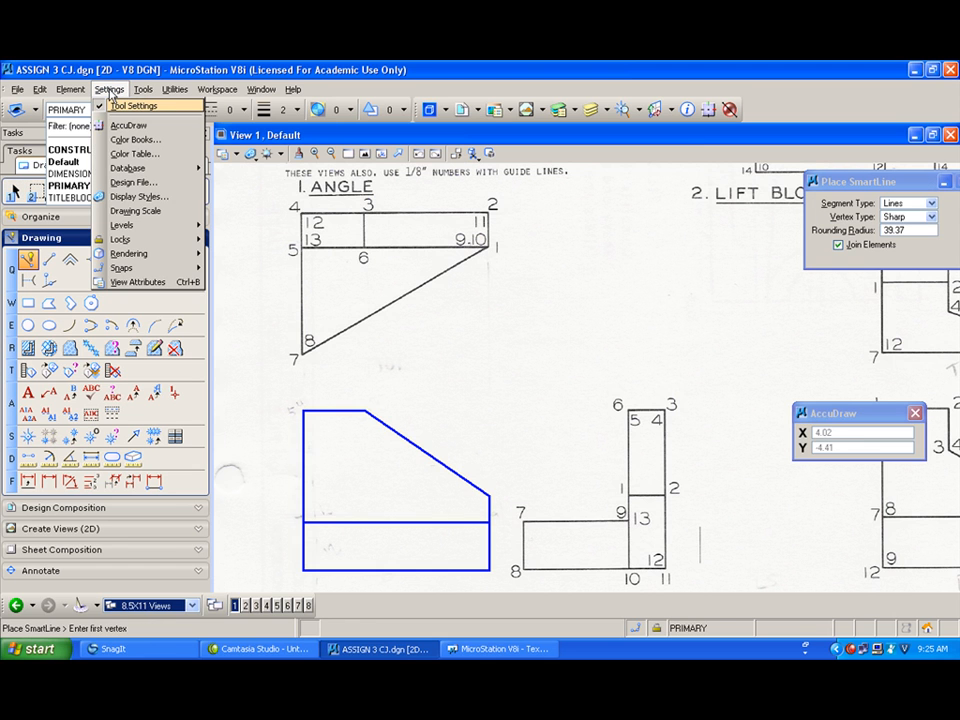
click(138, 184)
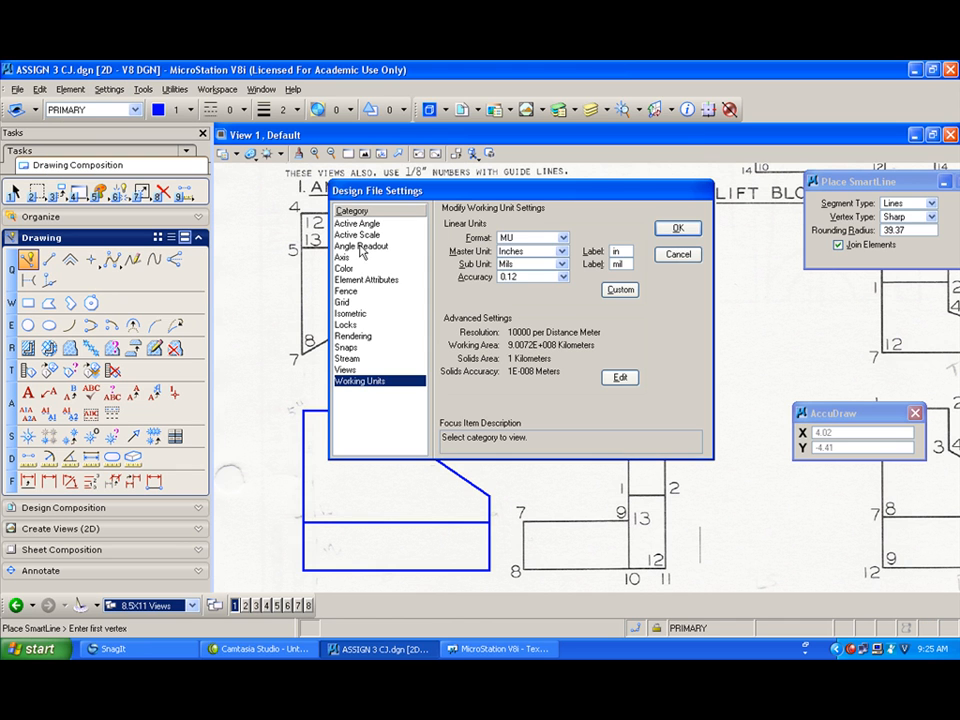
click(360, 226)
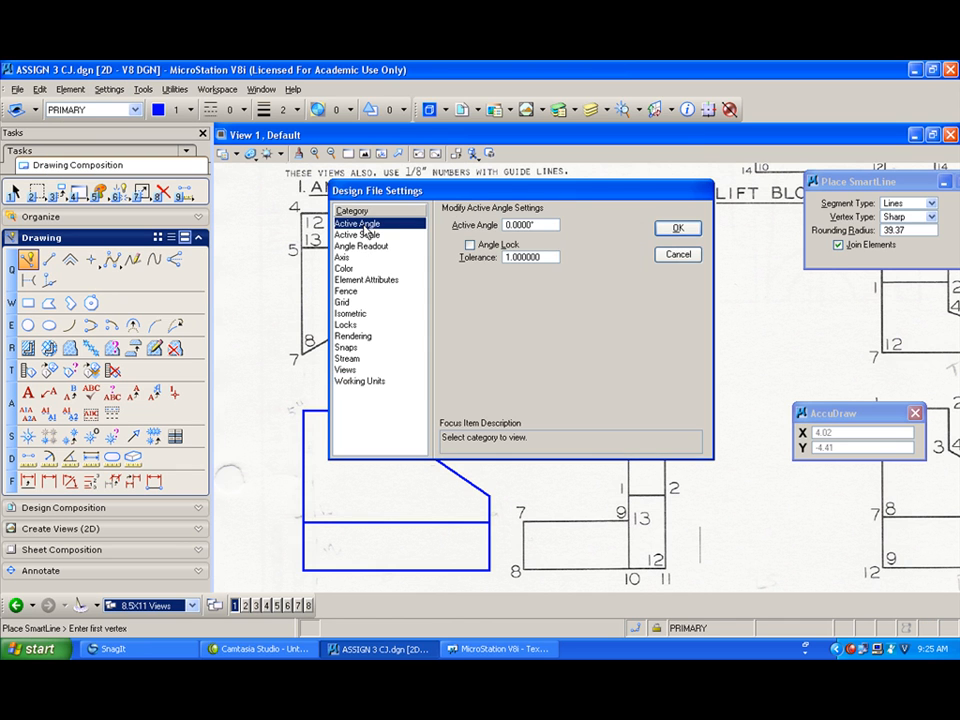
click(359, 258)
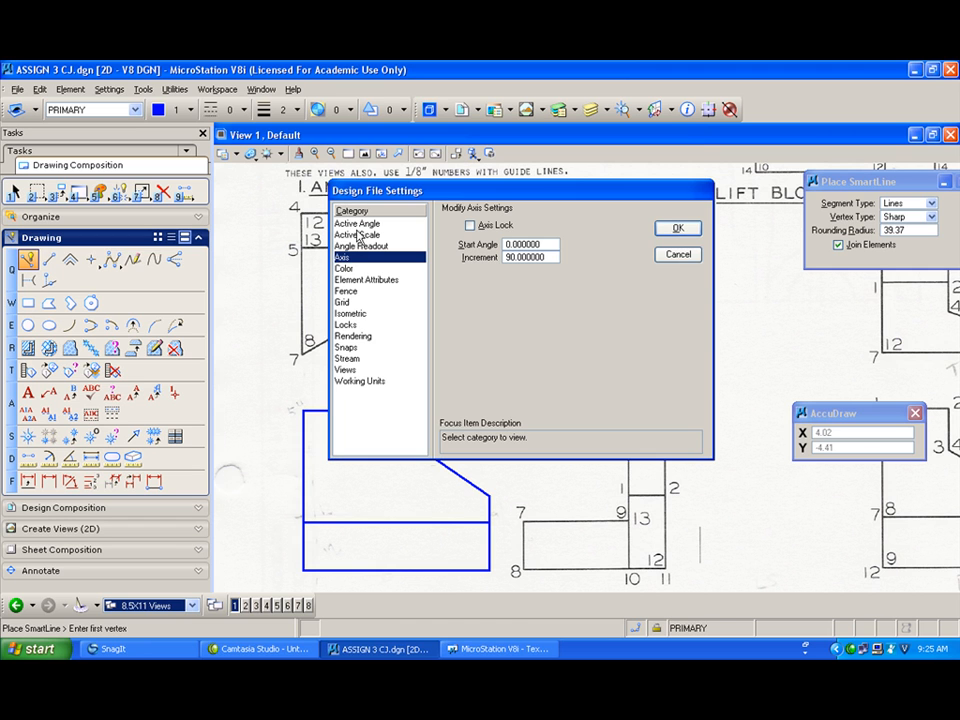
click(489, 262)
text(30)
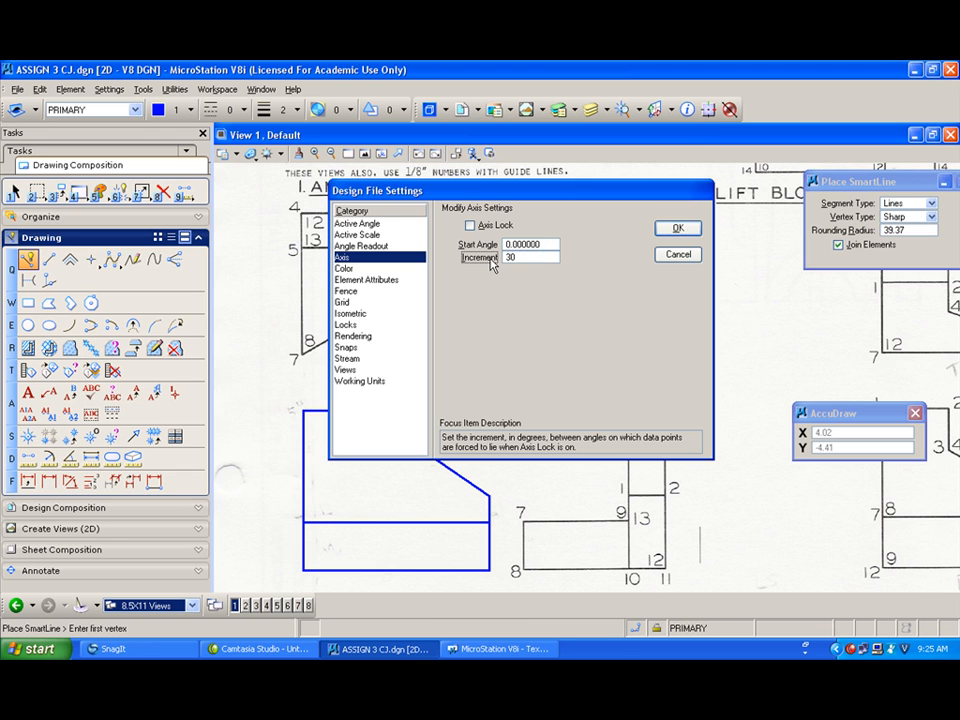
key(Return)
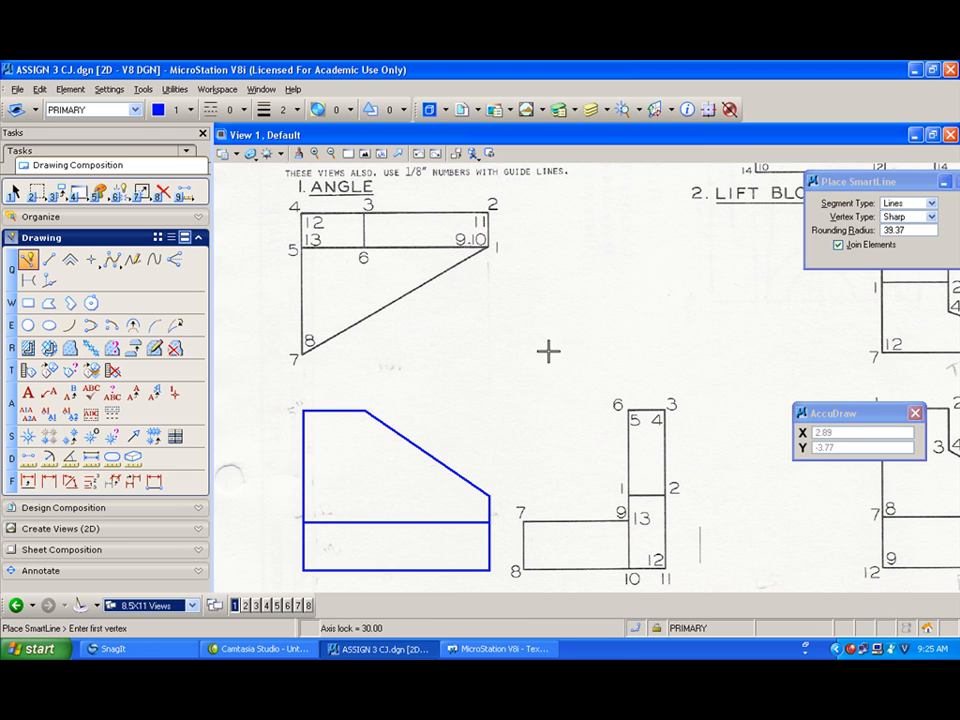
Step: Set the active color to 3 (red)
click(174, 112)
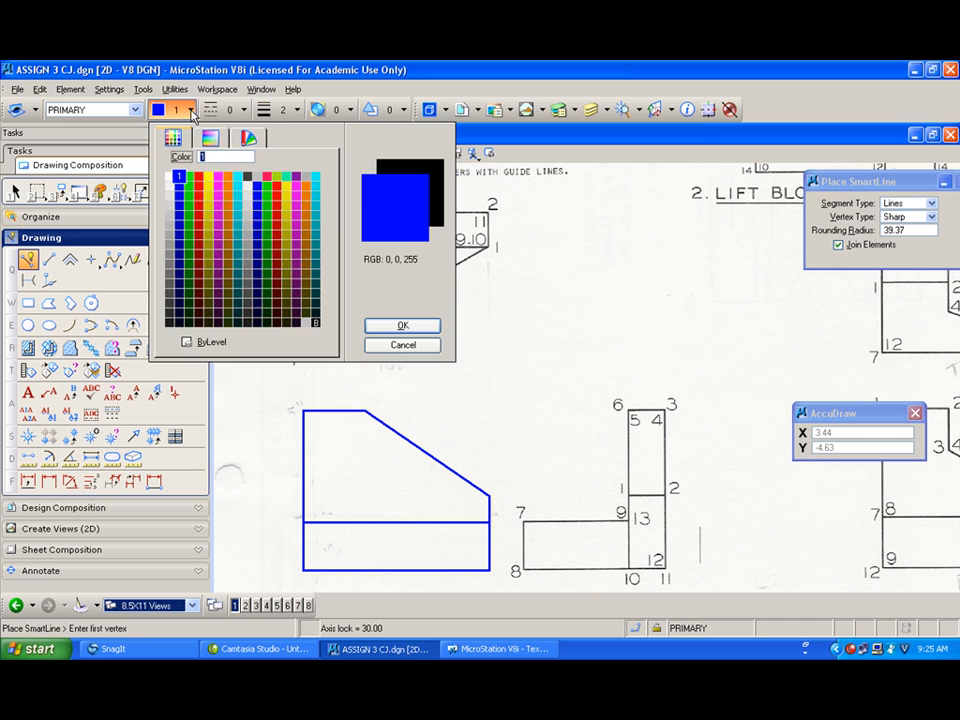
click(198, 180)
click(588, 361)
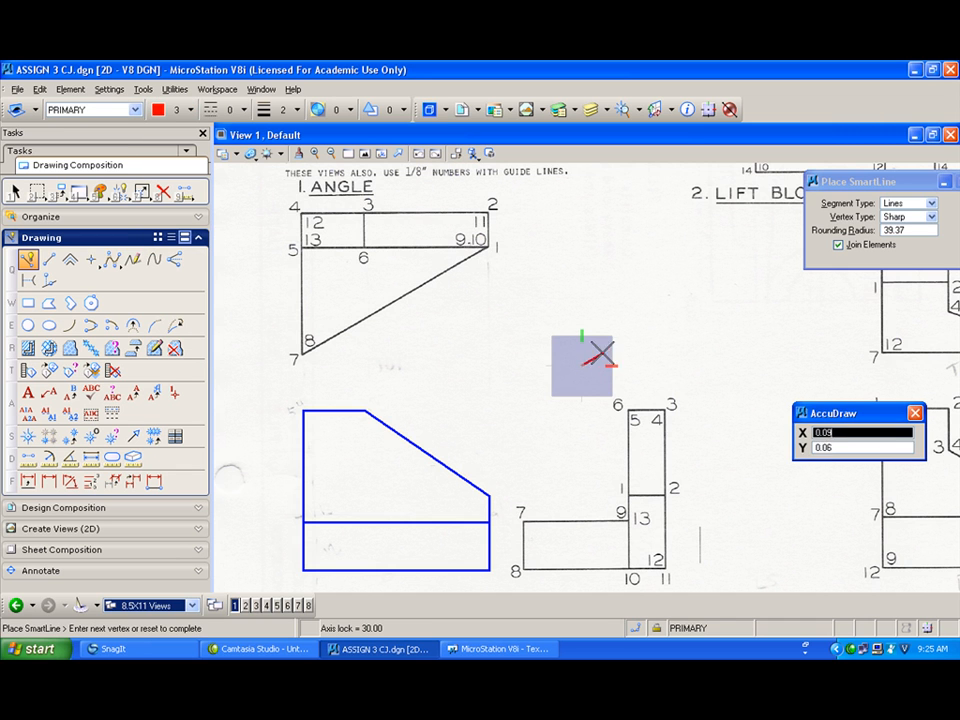
right_click(640, 325)
Step: Review the AccuDraw settings on its Operation, Display and Coordinates tabs
click(109, 89)
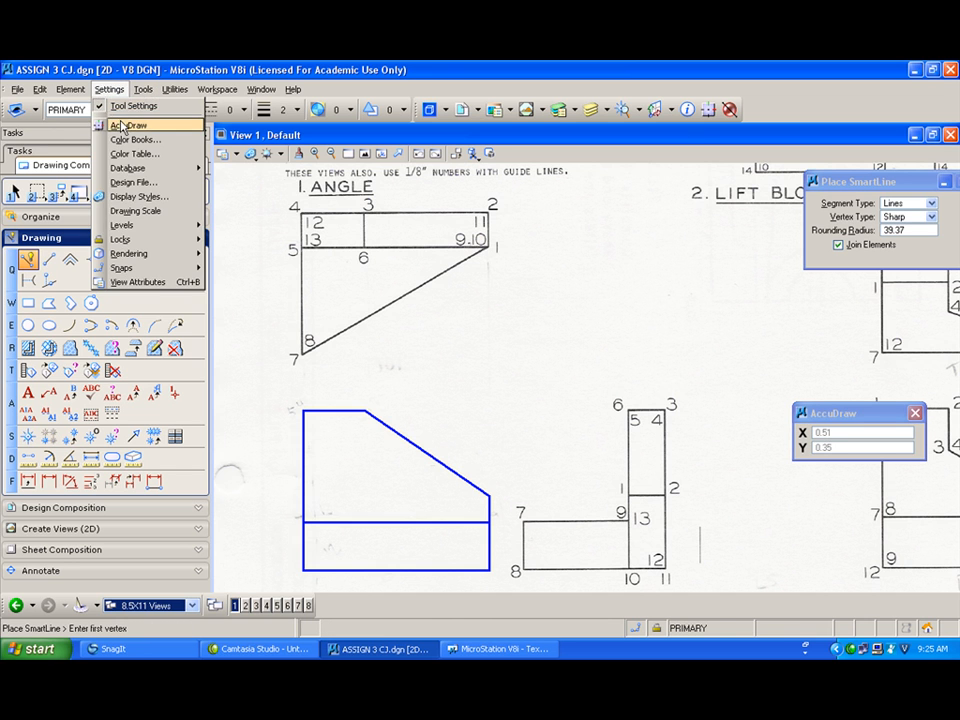
click(122, 126)
click(151, 219)
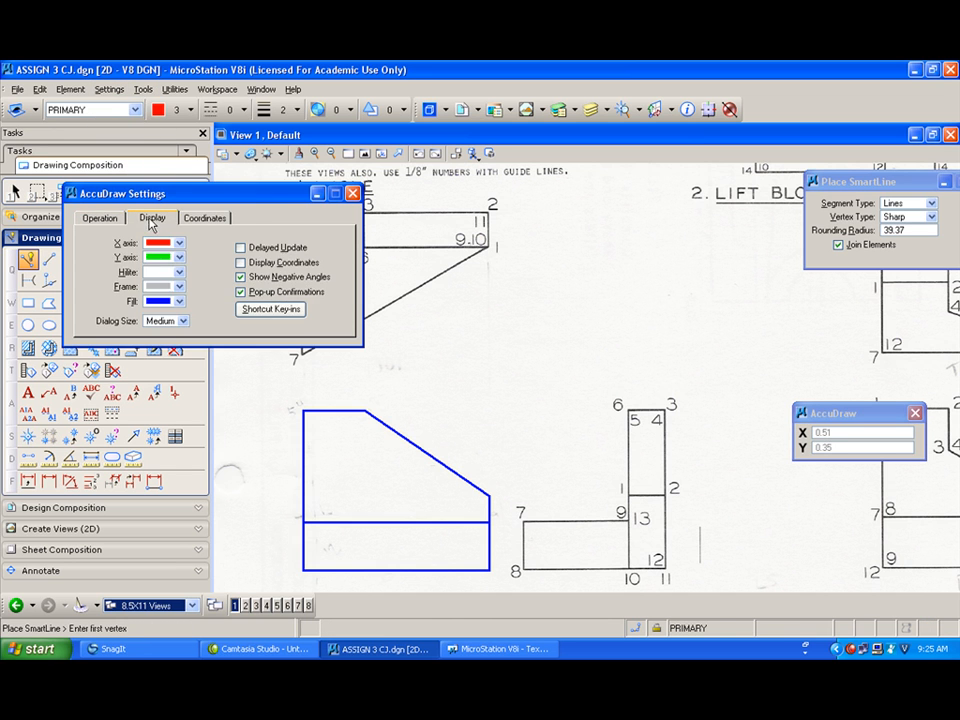
click(189, 219)
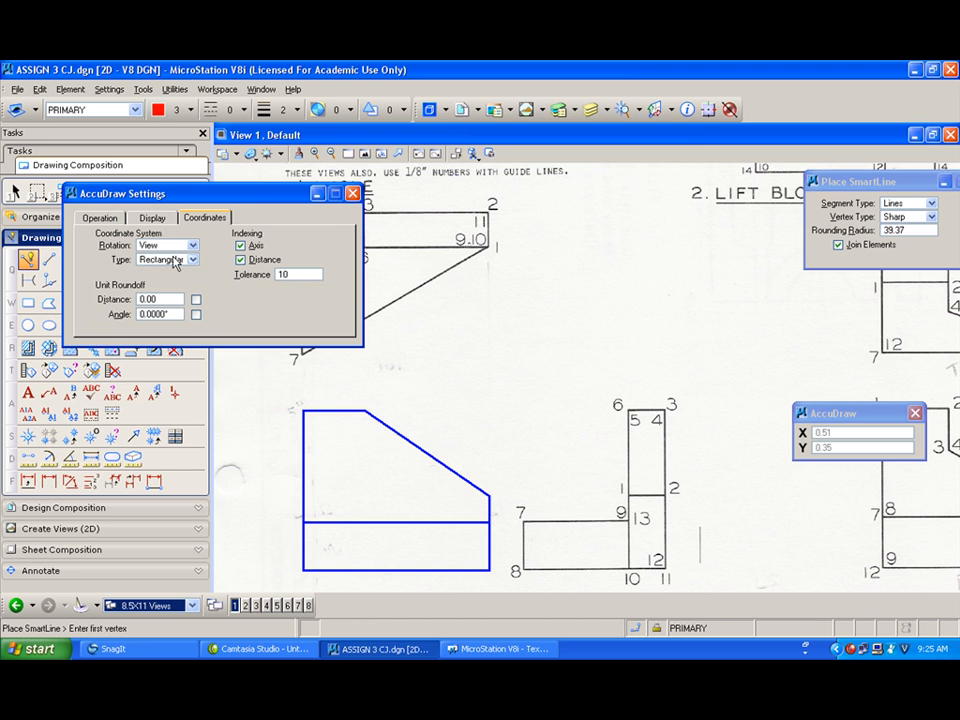
click(156, 220)
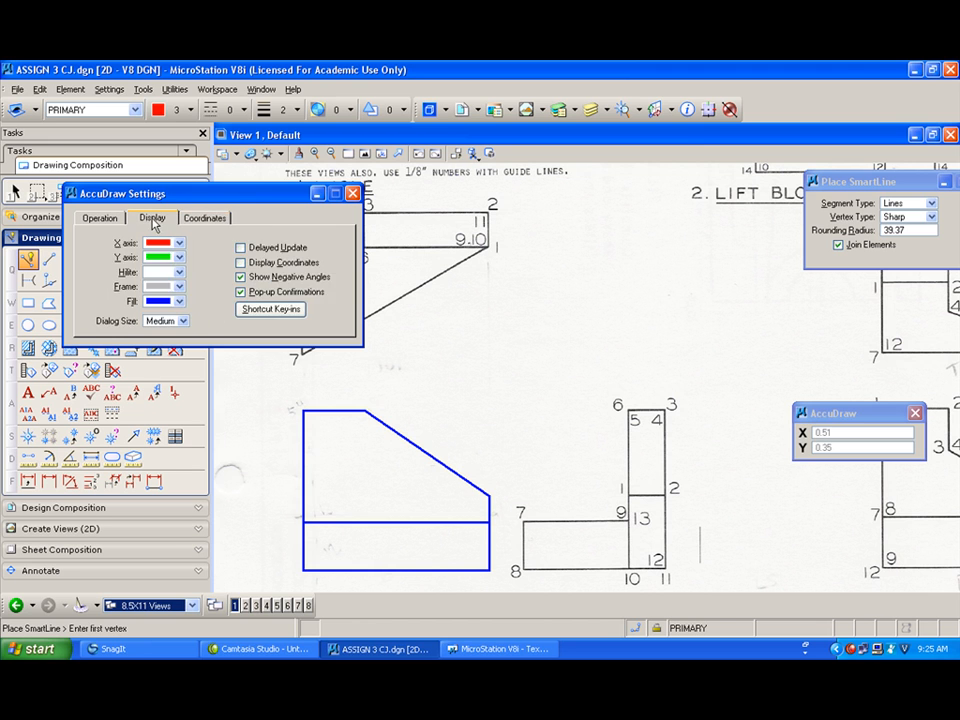
click(100, 219)
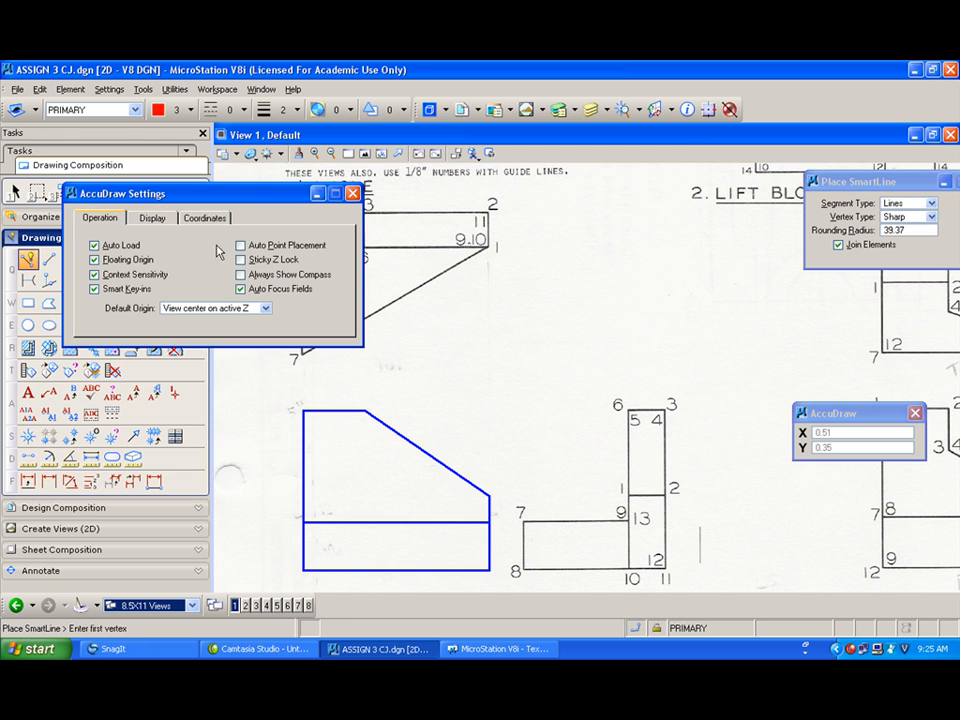
click(352, 195)
Step: Turn on Axis Lock in the design file's axis settings
click(109, 89)
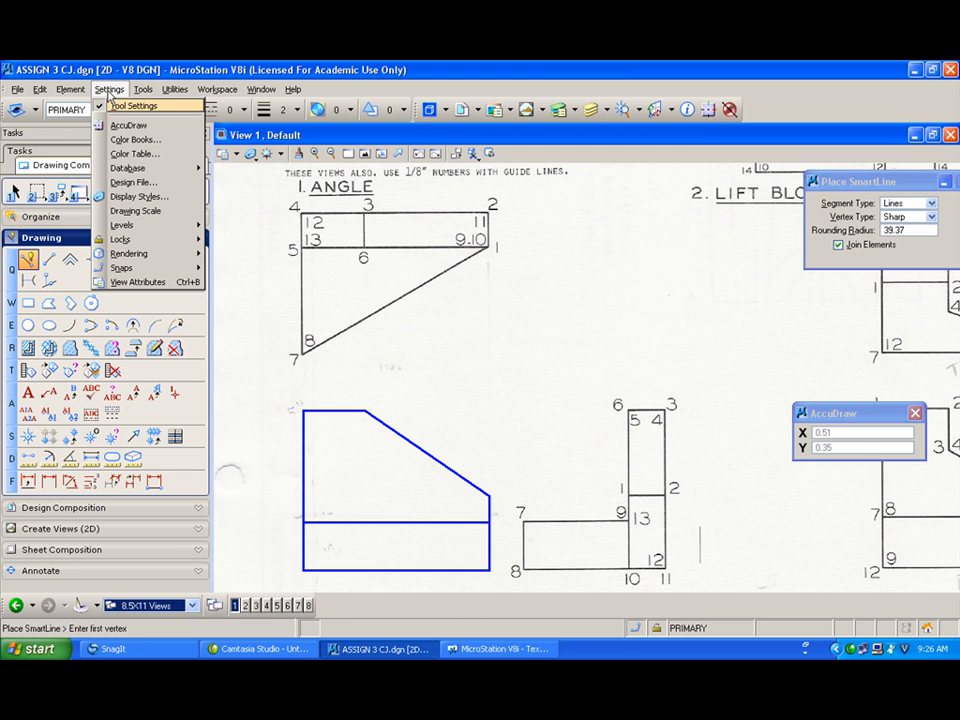
click(122, 183)
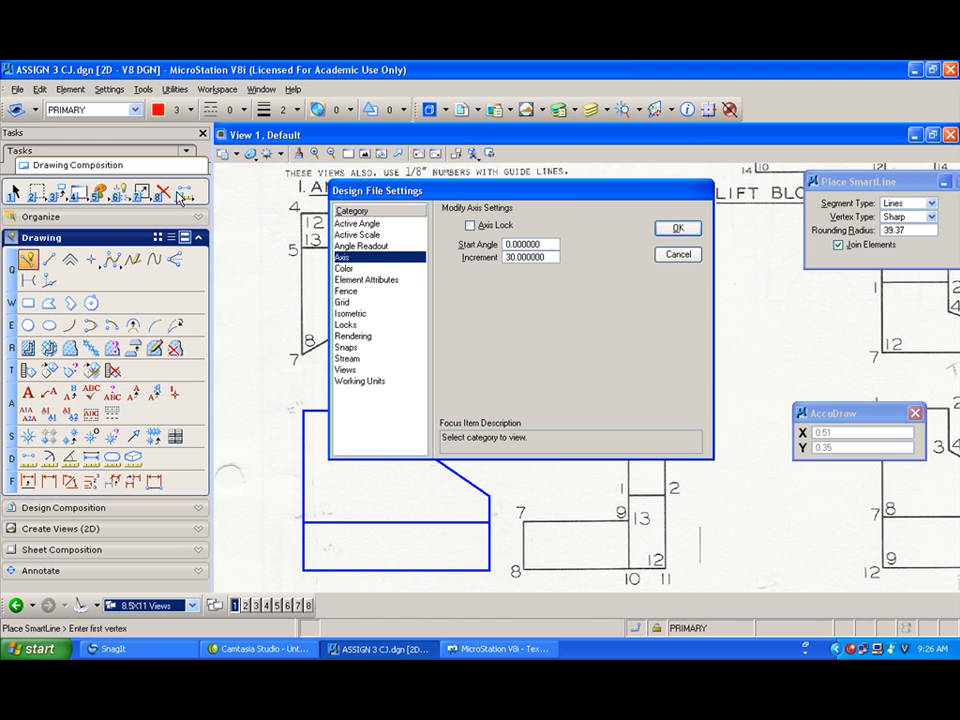
click(470, 226)
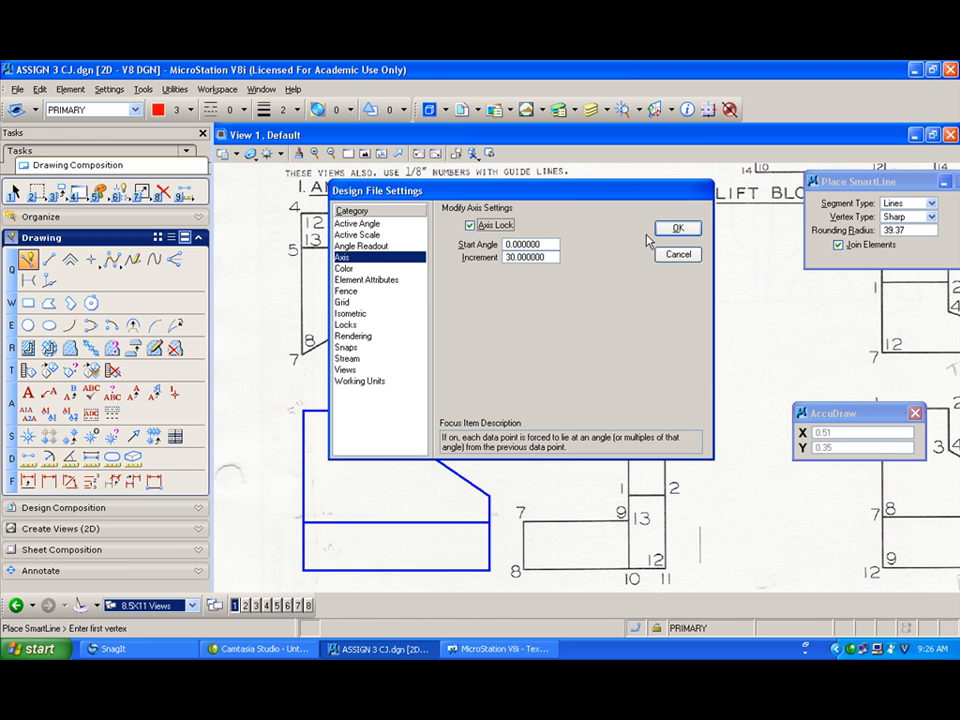
click(677, 228)
click(556, 360)
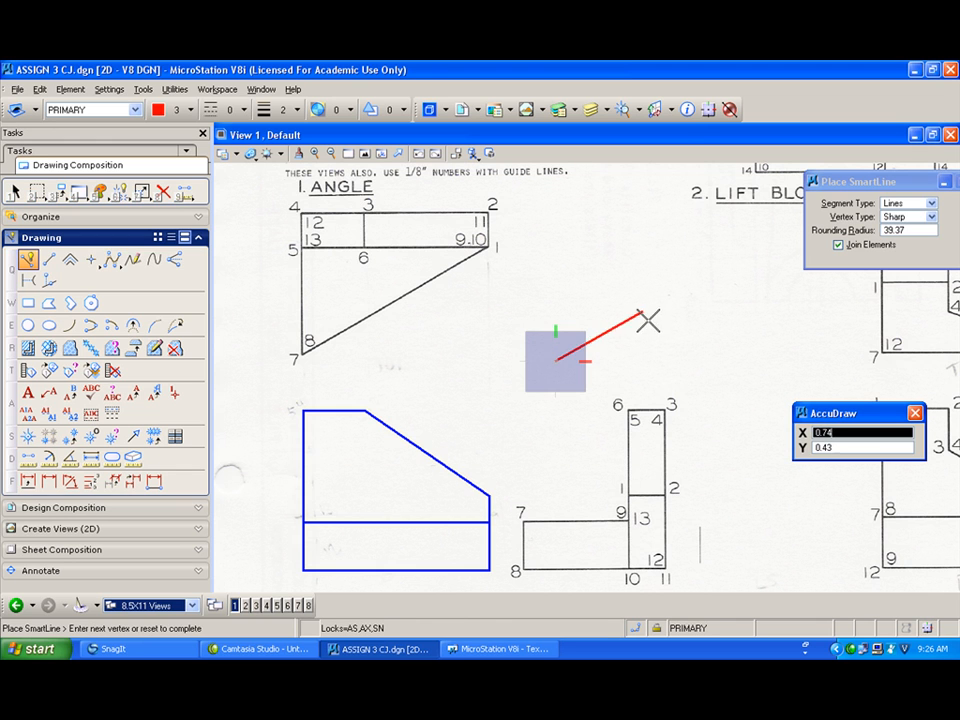
right_click(553, 298)
Step: Reopen the design file's axis settings to check them
click(109, 89)
mouse_move(130, 230)
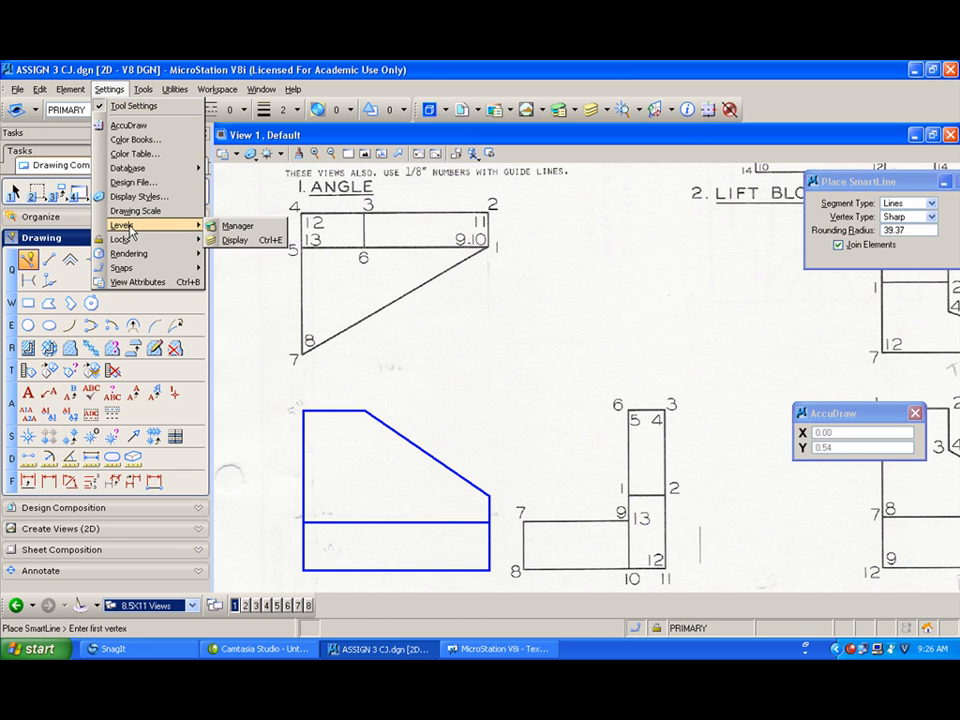
click(133, 182)
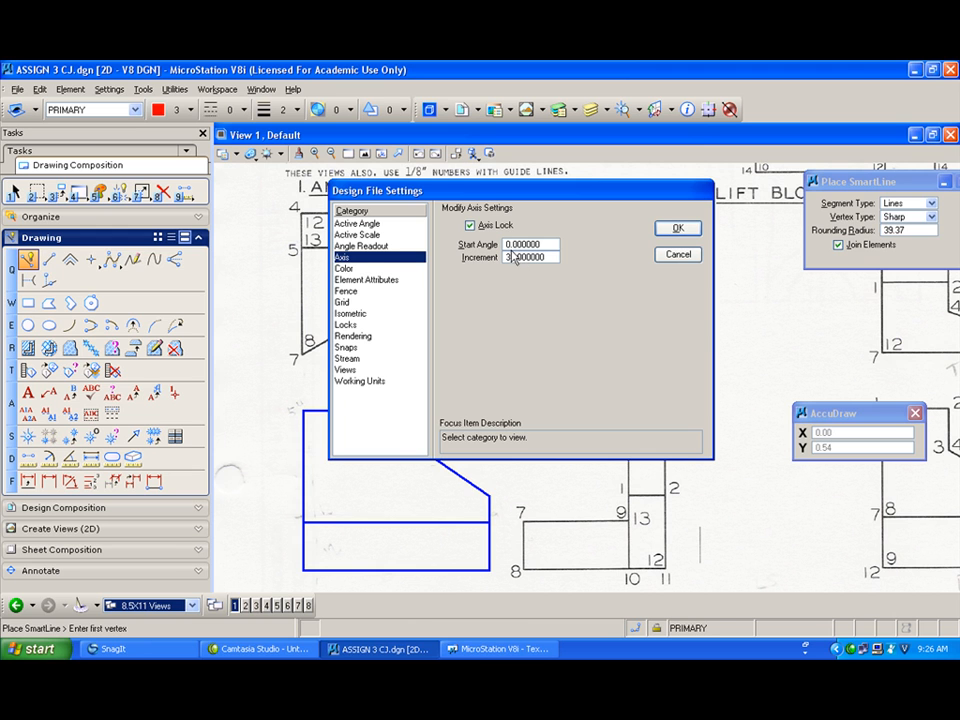
click(677, 228)
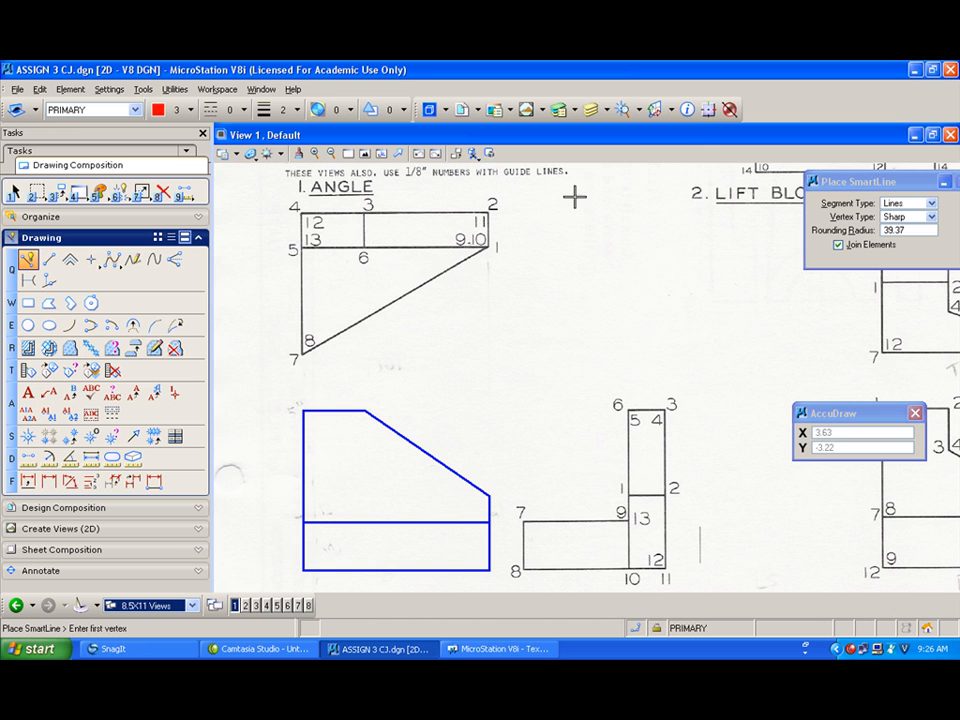
Step: Draw a small closed red parallelogram with SmartLine using the 30-degree axis lock between the two views
click(567, 363)
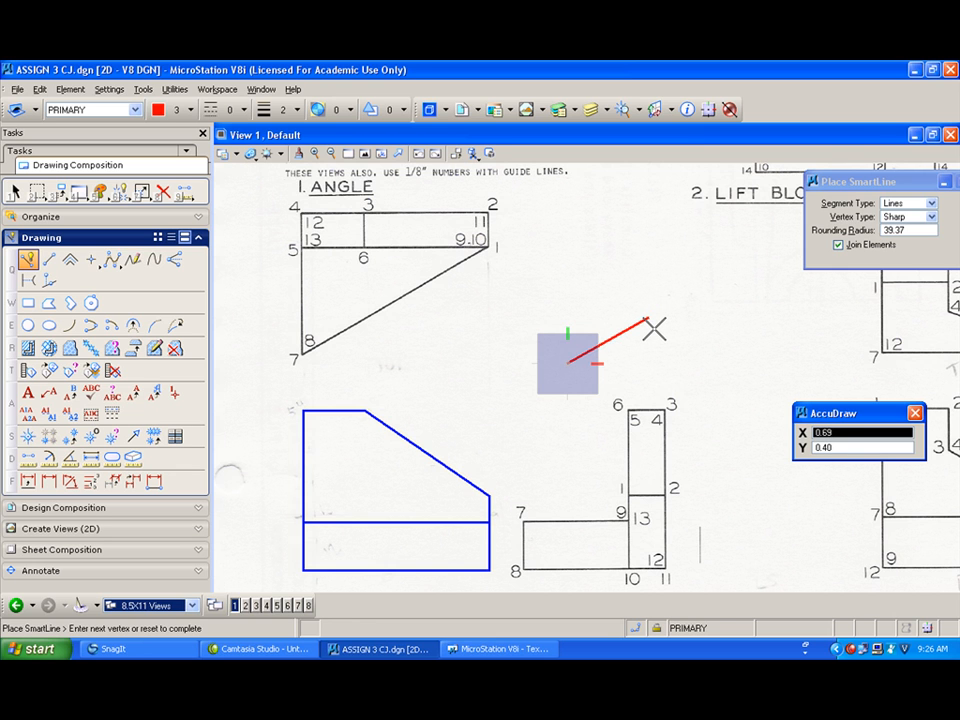
right_click(655, 328)
click(631, 333)
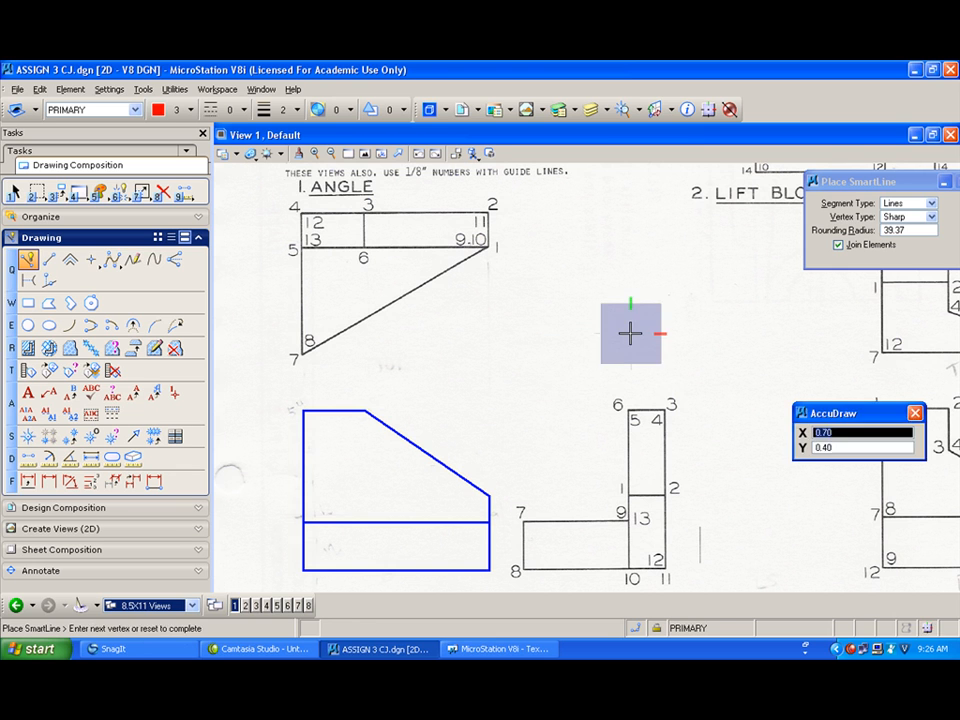
click(650, 320)
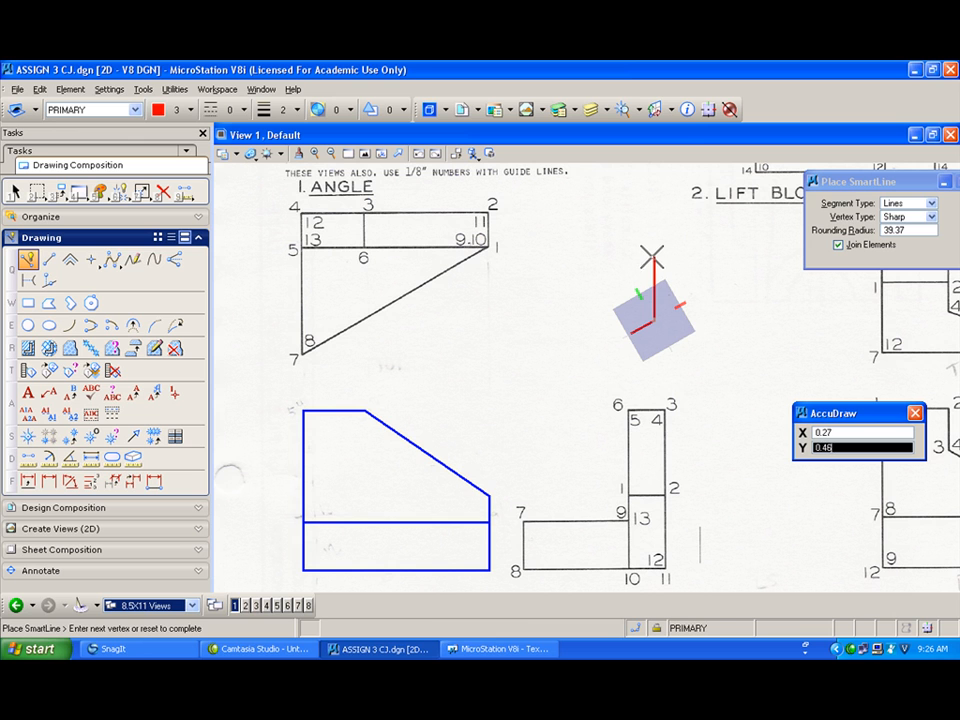
click(653, 282)
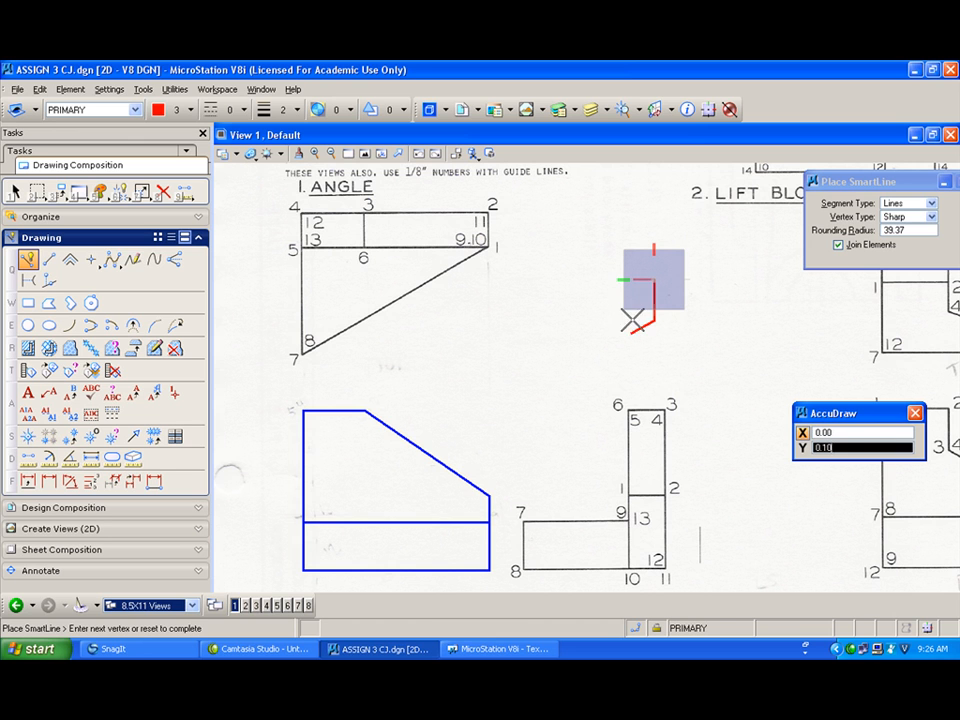
right_click(651, 283)
click(652, 282)
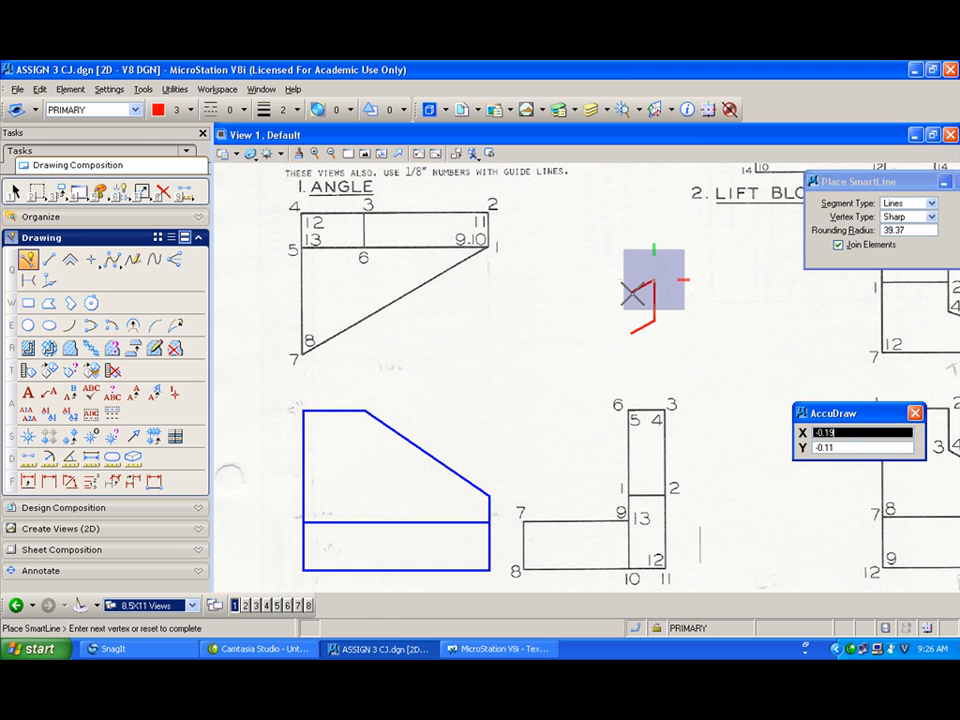
click(632, 293)
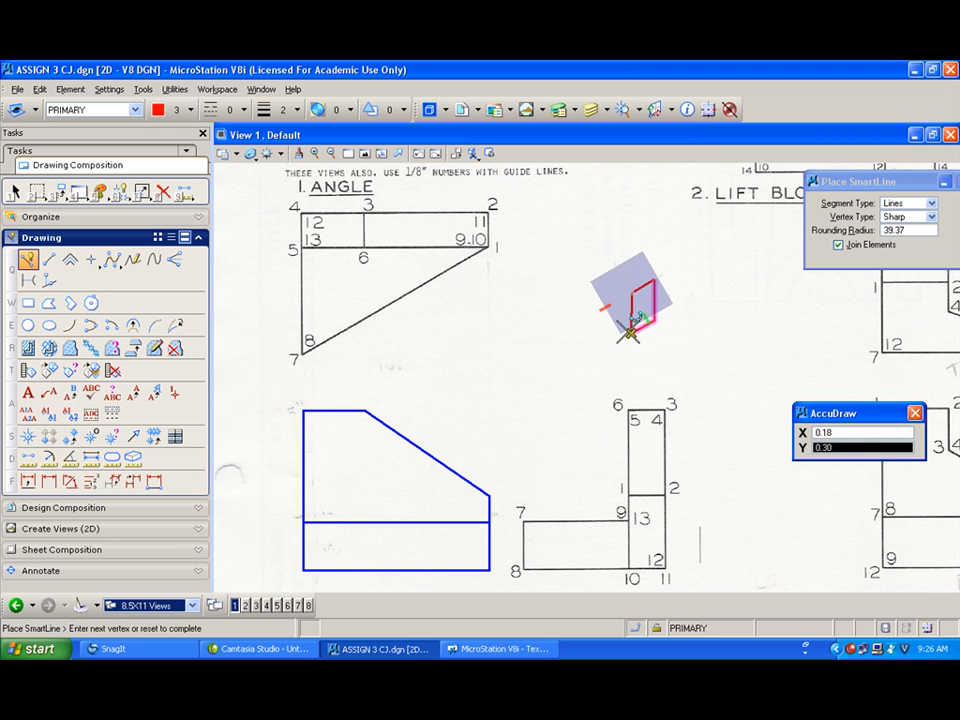
click(631, 332)
right_click(631, 332)
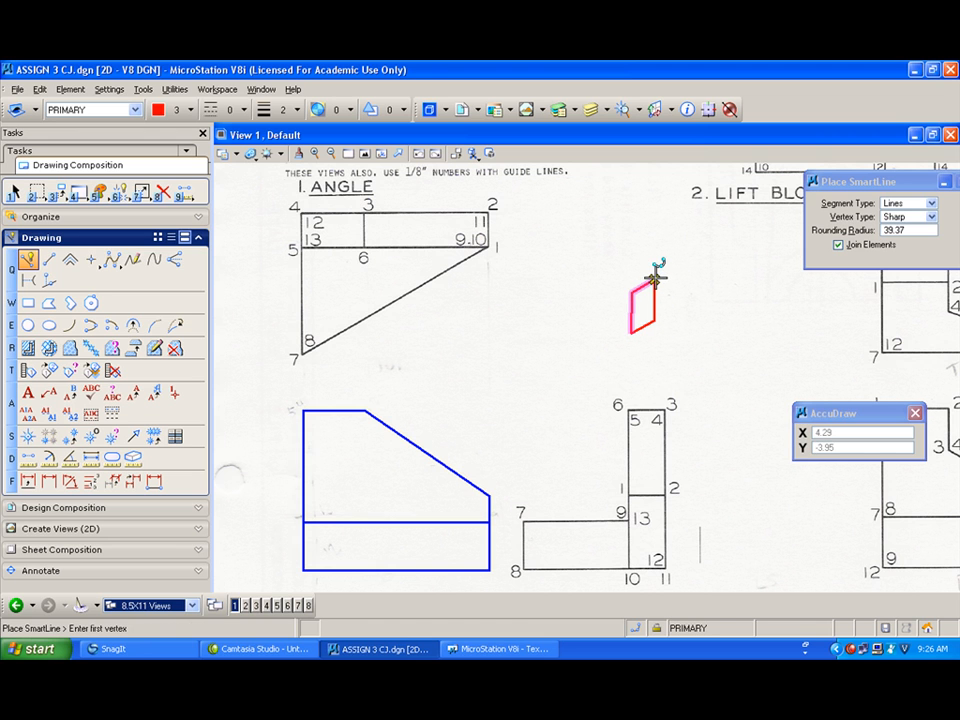
Step: Draw a closed slanted face with SmartLine rising from the top of the red parallelogram toward the upper left
click(653, 280)
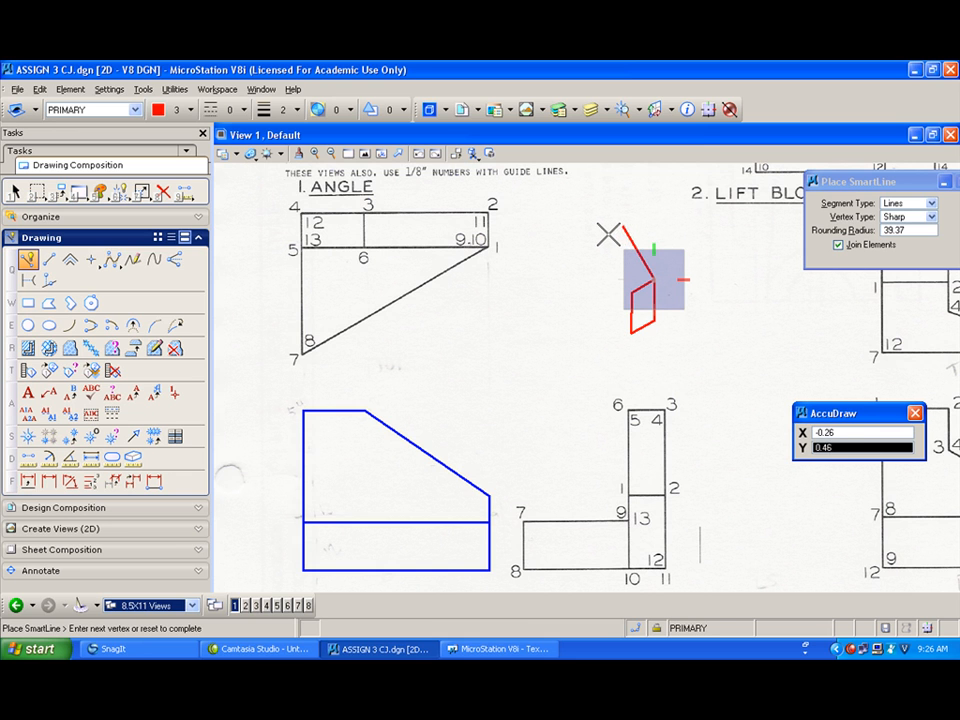
click(625, 228)
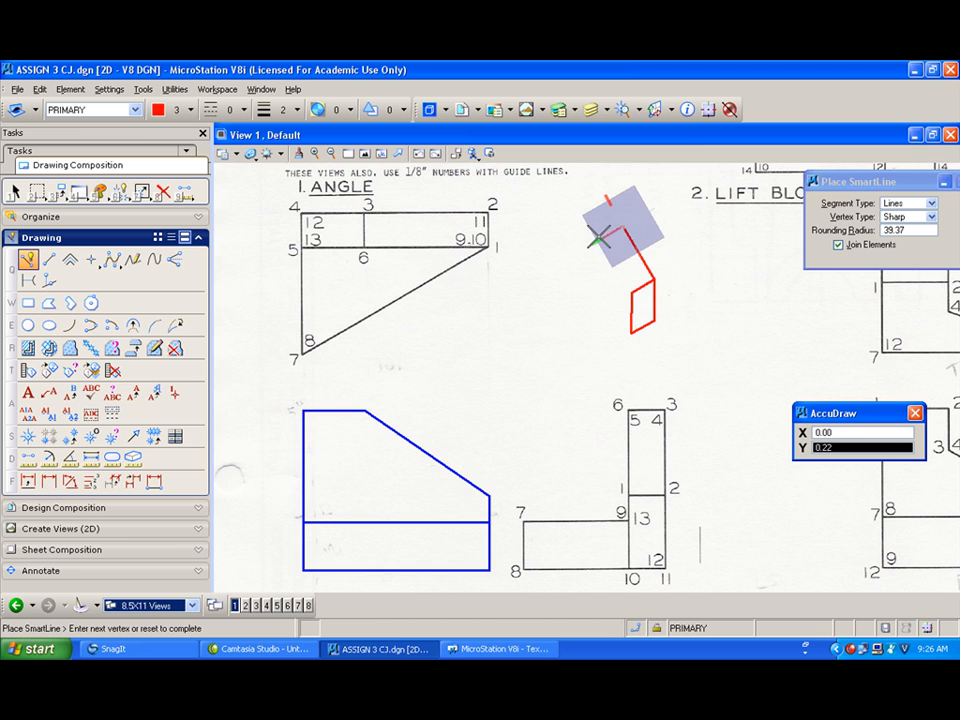
click(599, 237)
click(631, 293)
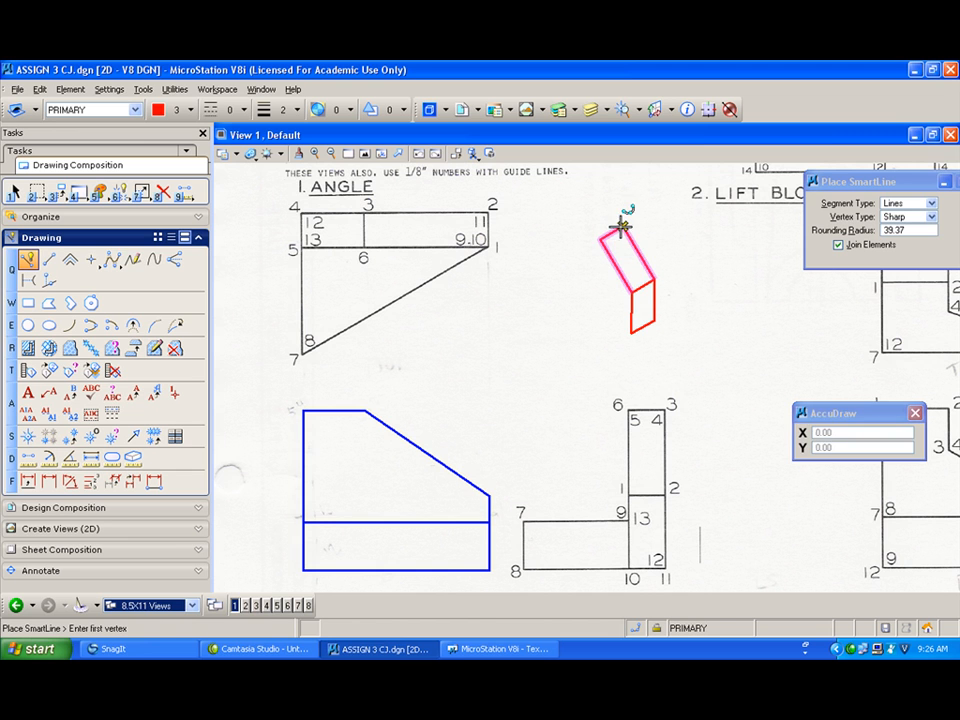
Step: Draw the closed top face of the upper block with SmartLine along the 30-degree axes
click(621, 227)
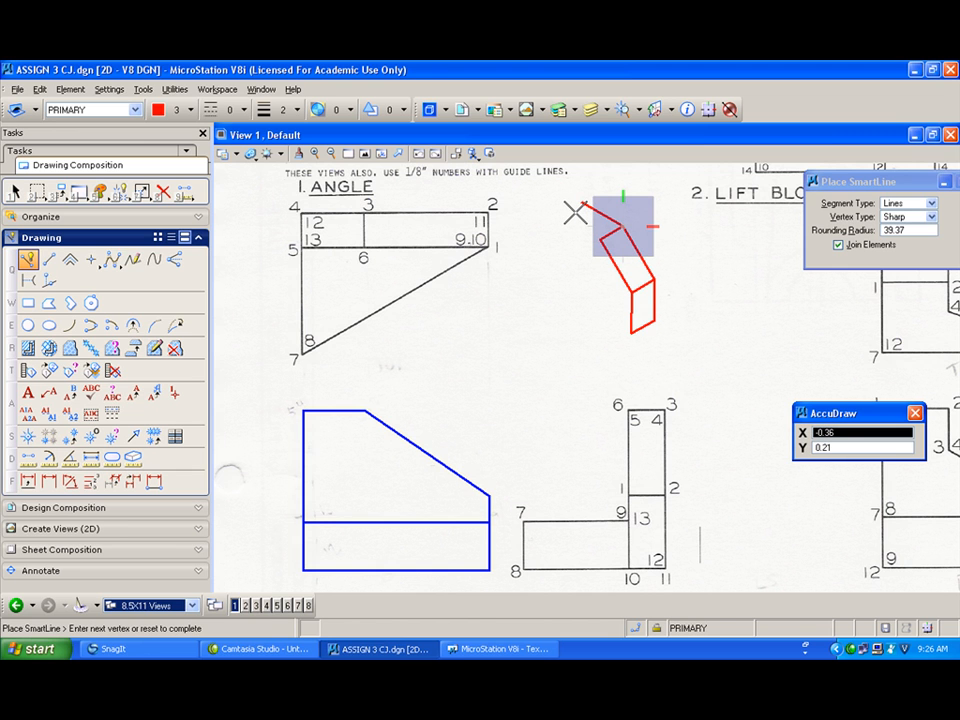
click(584, 206)
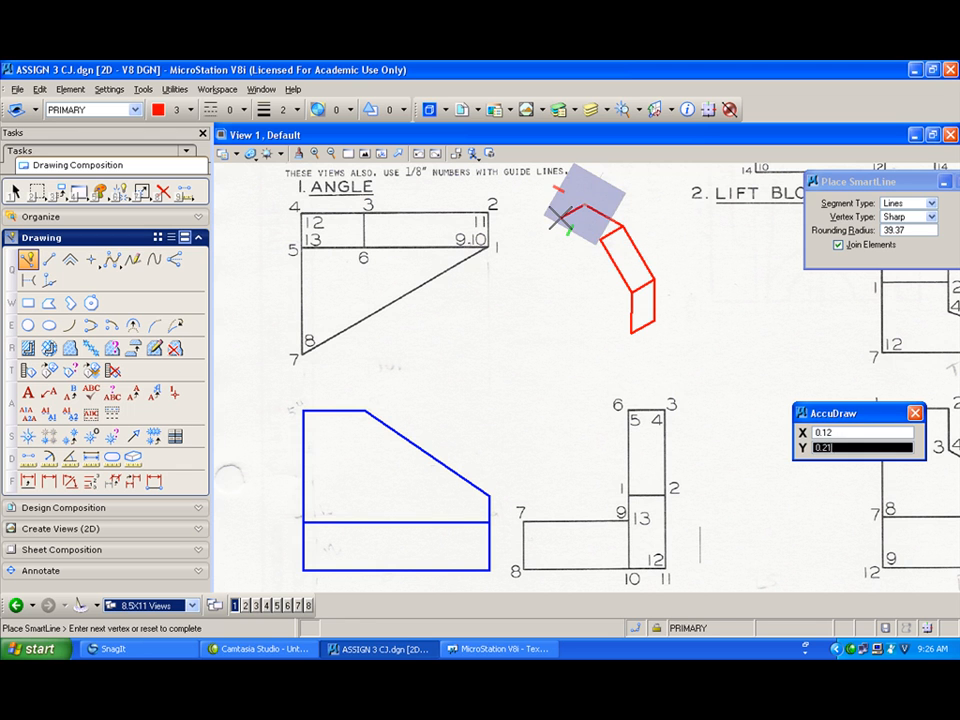
click(561, 214)
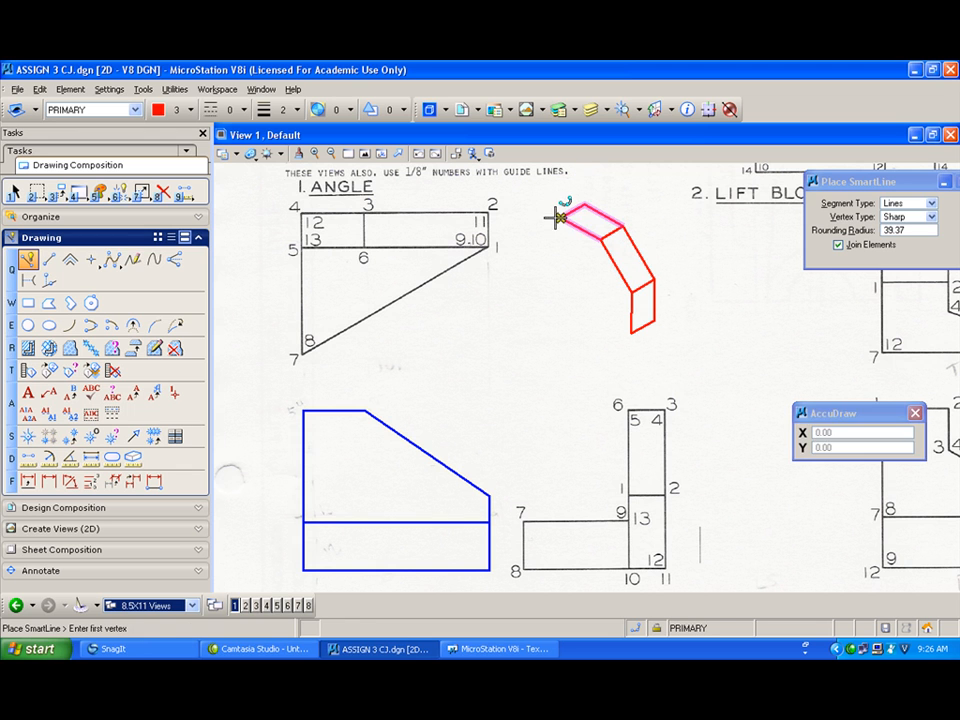
Step: Draw the upper block's vertical front edge and the line from its base corner to the left
click(559, 263)
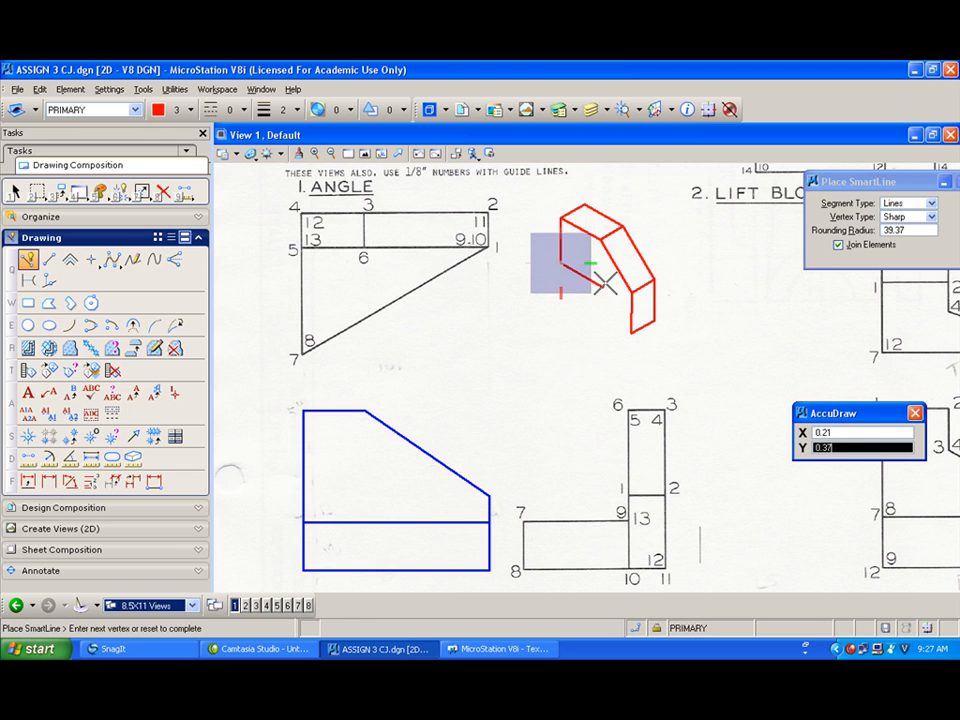
right_click(613, 288)
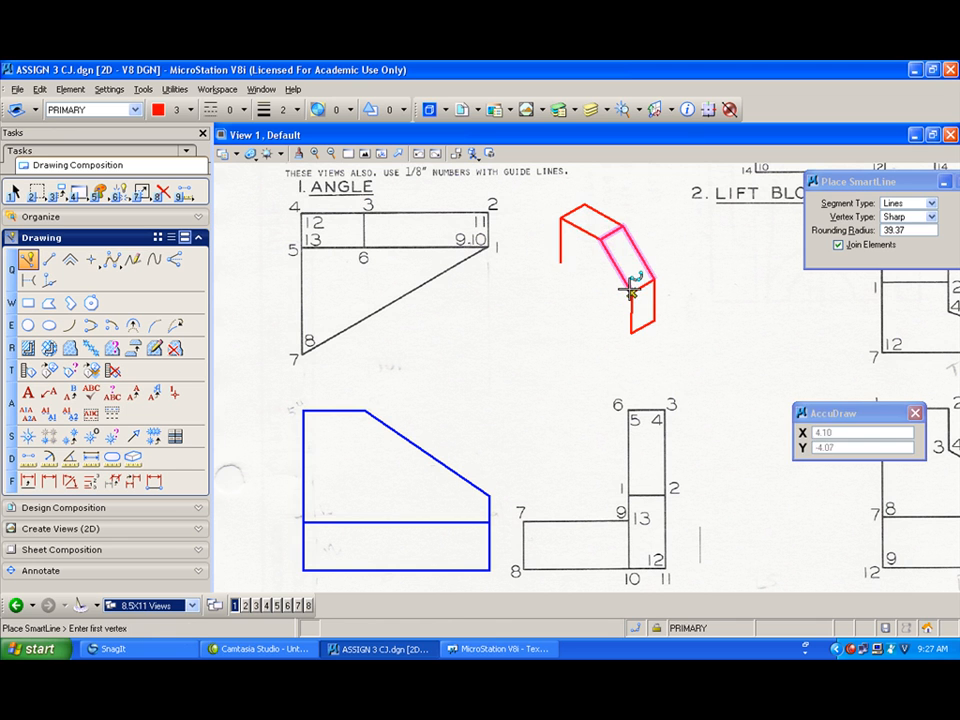
click(632, 291)
click(555, 249)
right_click(530, 259)
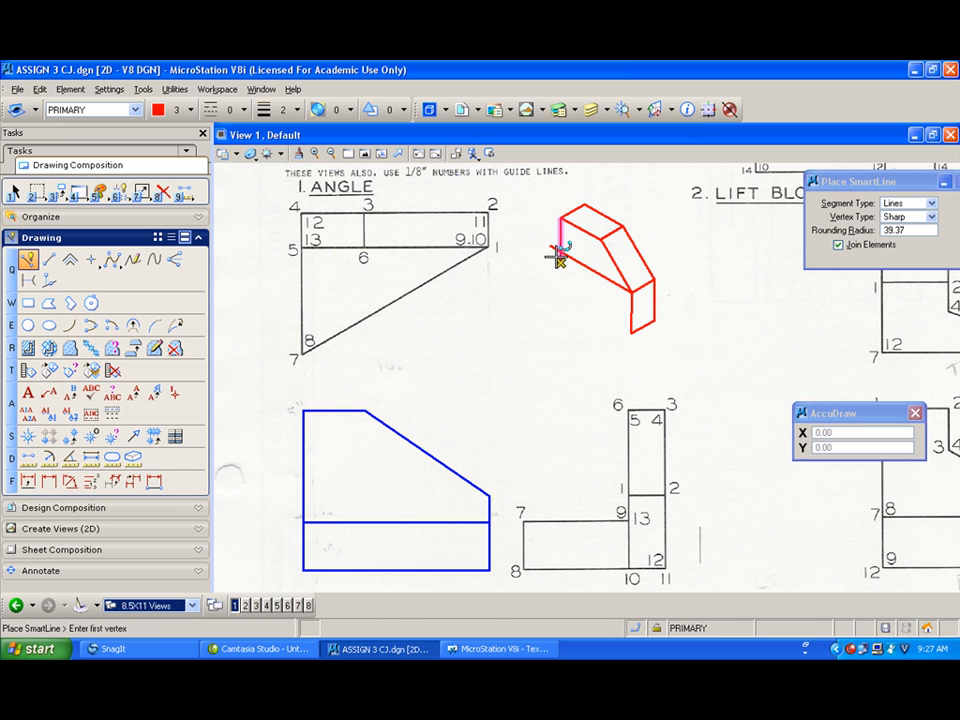
Step: Draw the lower wedge of the pictorial: its sloped top triangle, front face and bottom edges with SmartLine
click(560, 252)
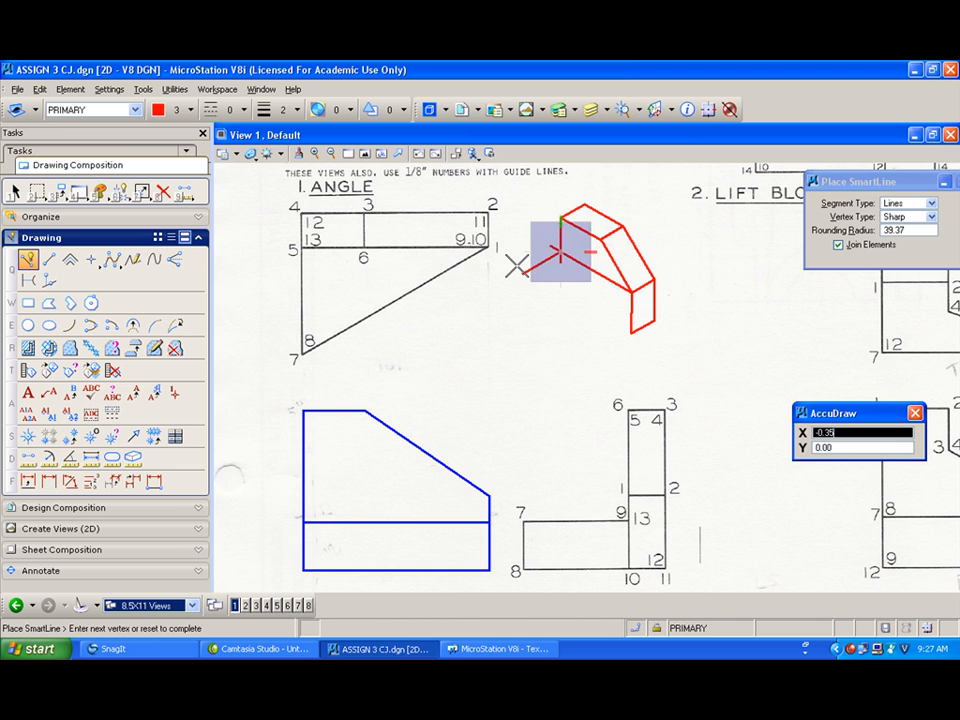
click(497, 288)
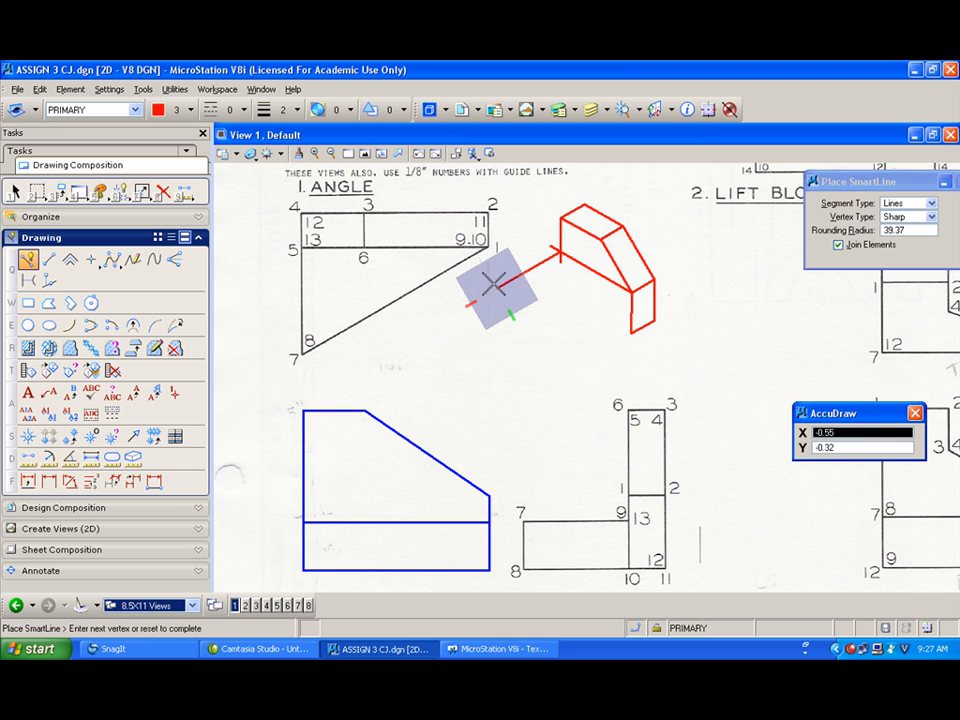
click(630, 292)
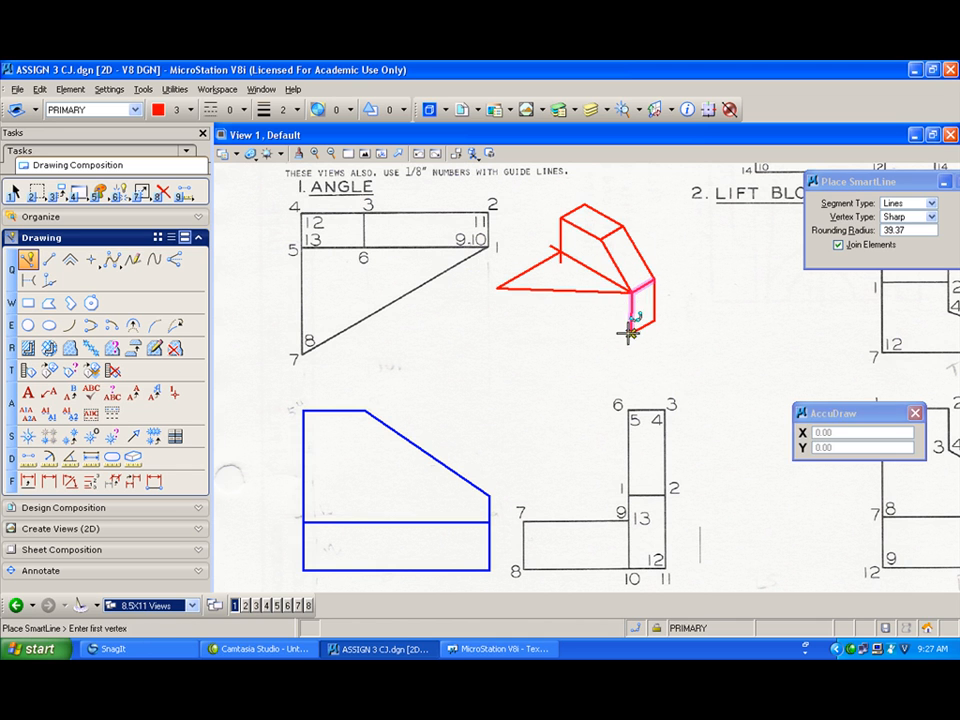
click(630, 333)
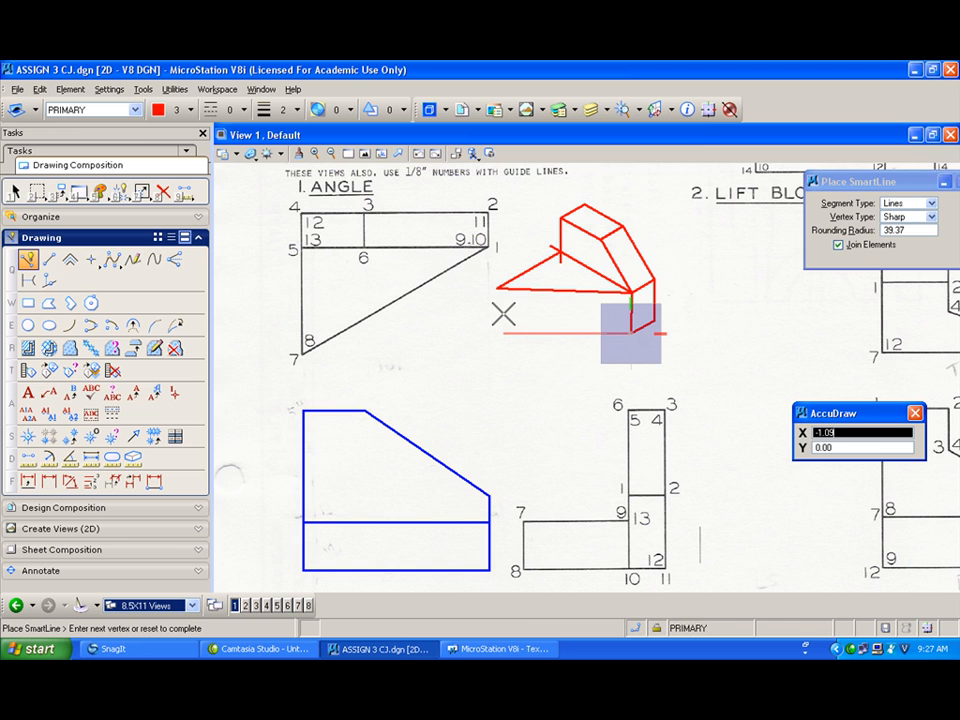
right_click(503, 314)
click(497, 288)
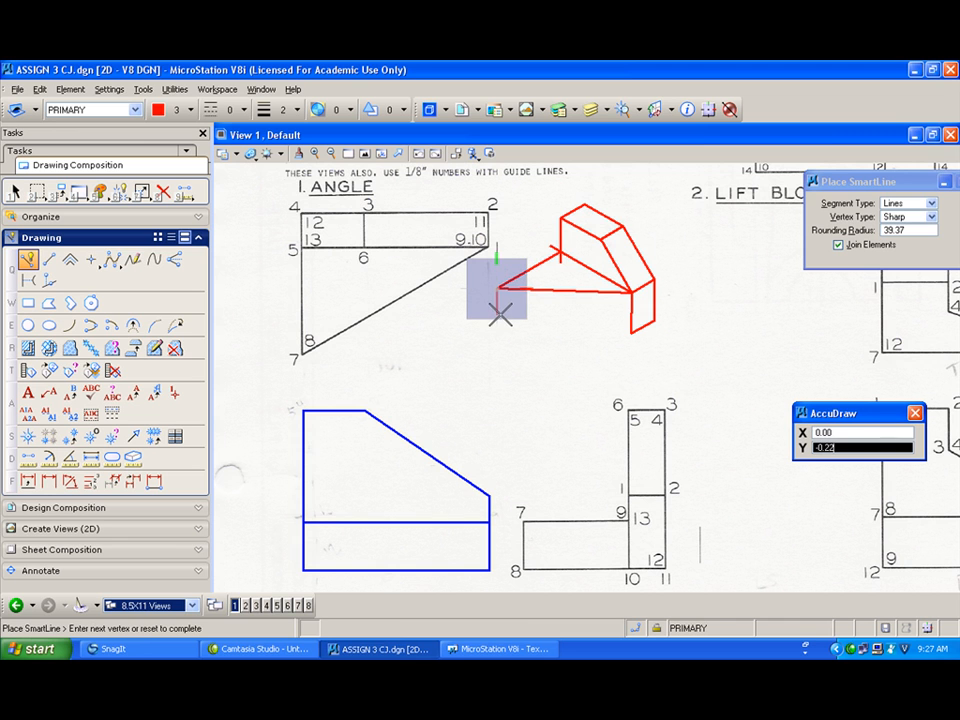
click(500, 323)
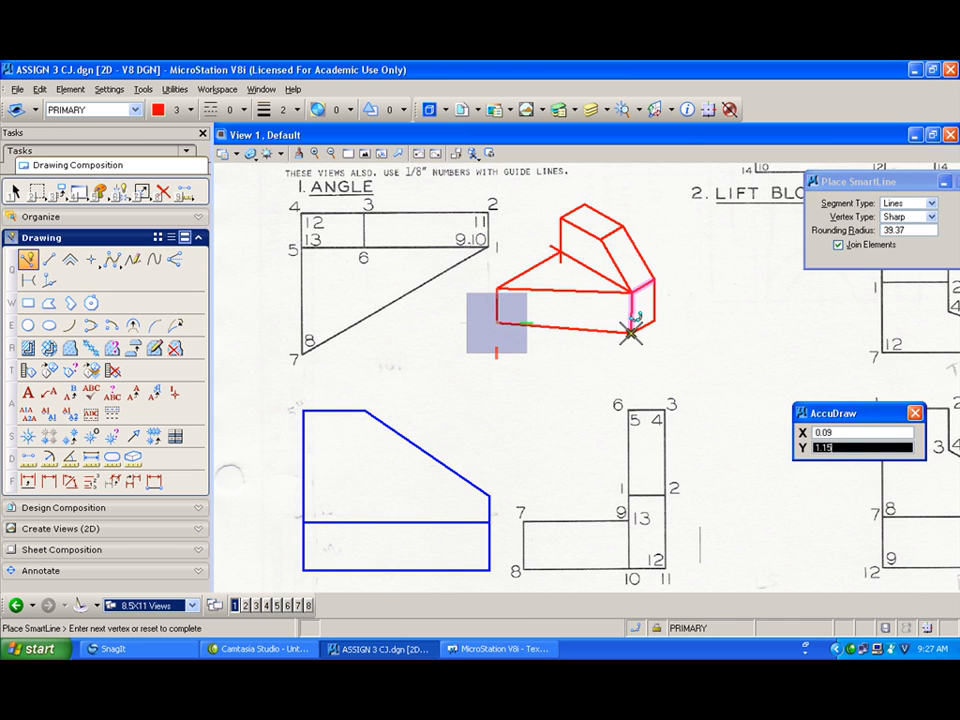
click(630, 333)
right_click(630, 333)
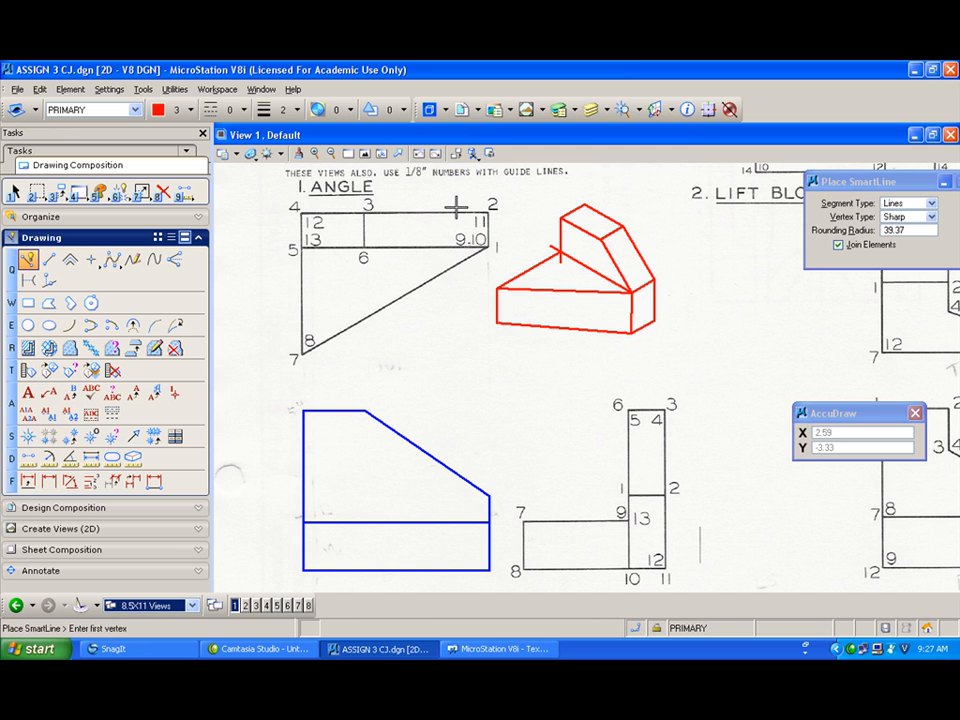
Step: Set the text height and width to 0.10 and the text color to 3 for placing labels
click(143, 190)
click(197, 286)
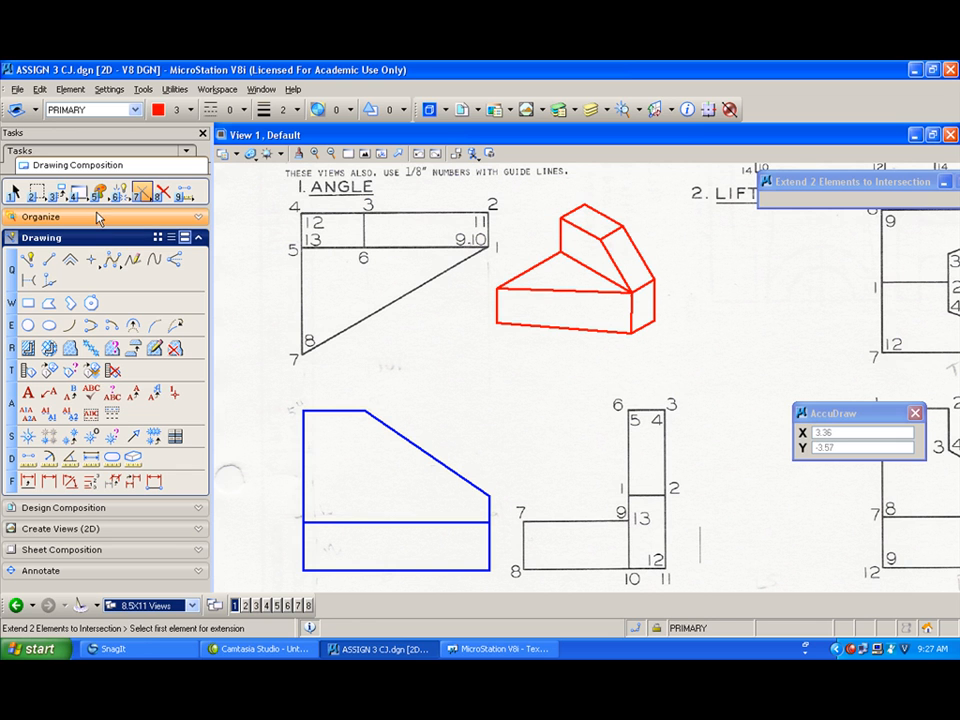
click(28, 392)
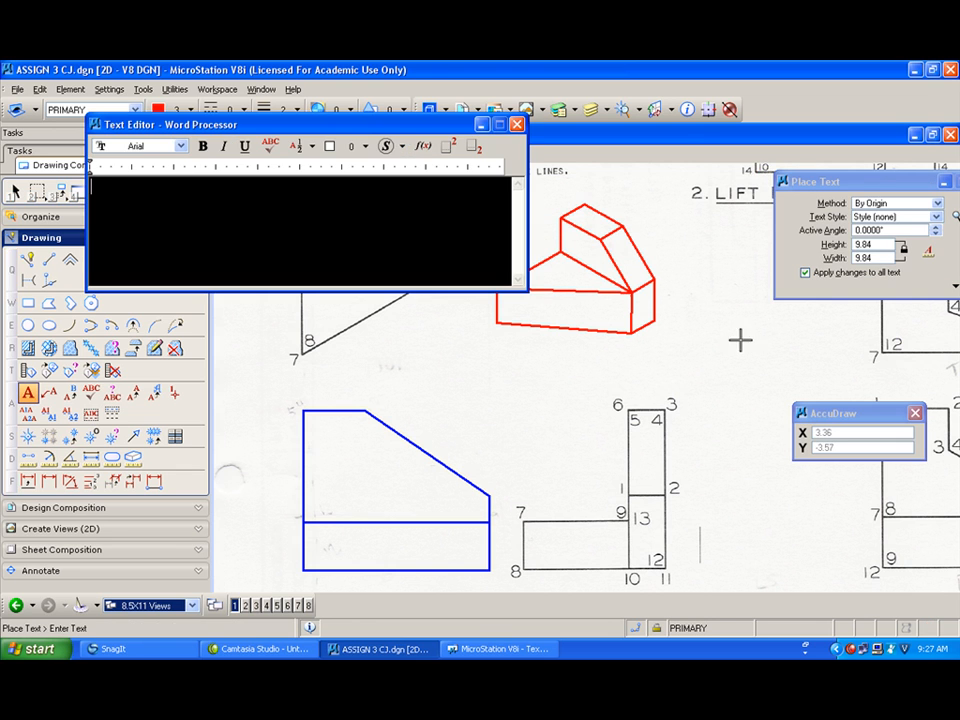
double_click(880, 245)
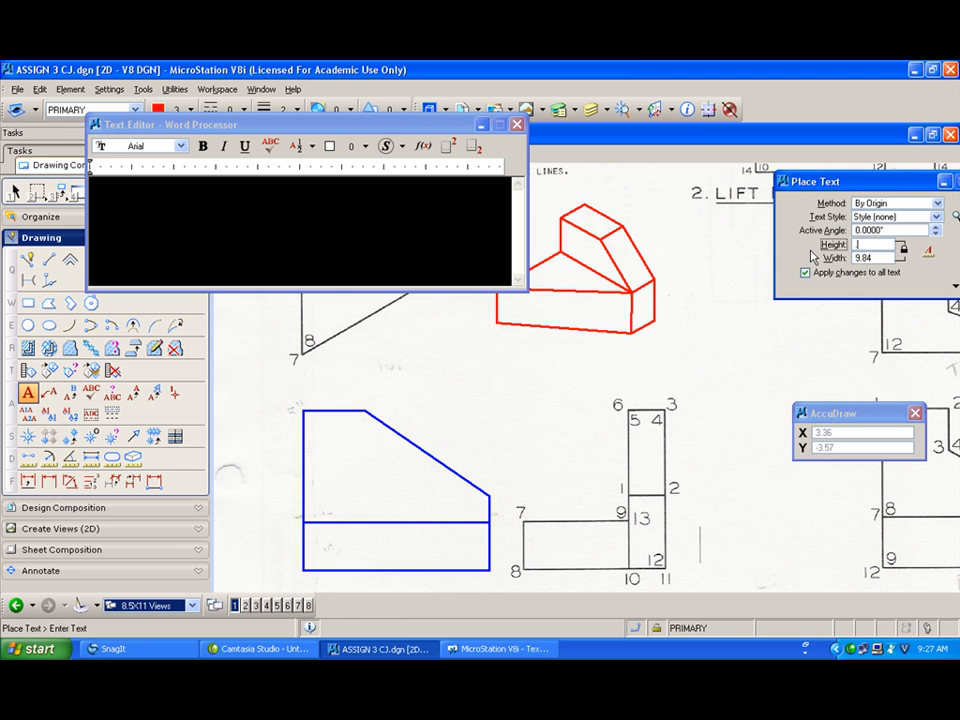
key(Tab)
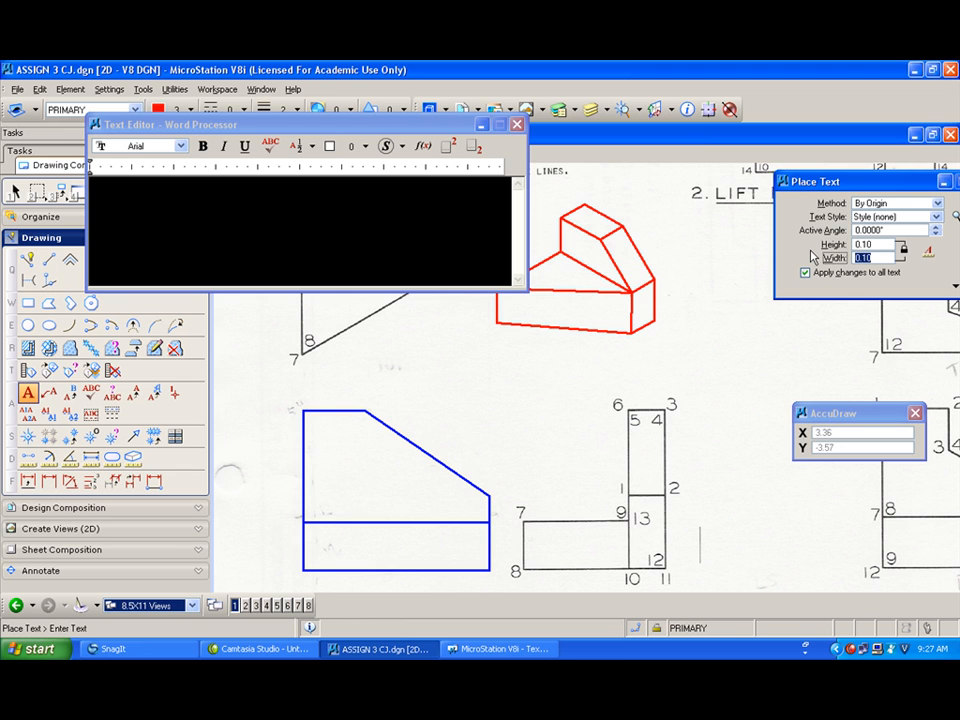
click(333, 143)
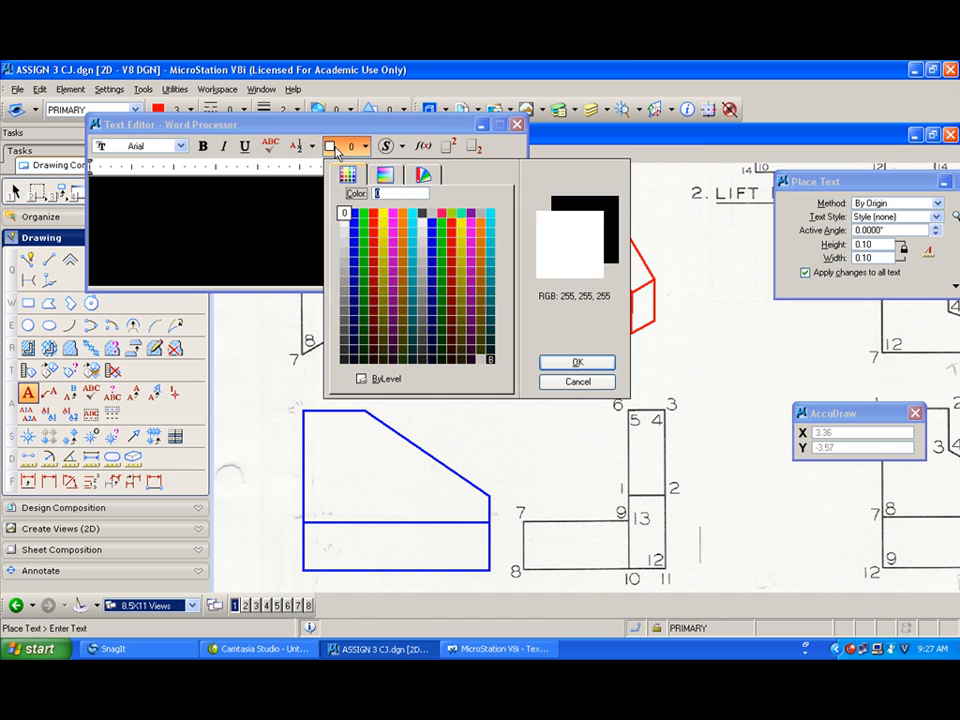
double_click(378, 211)
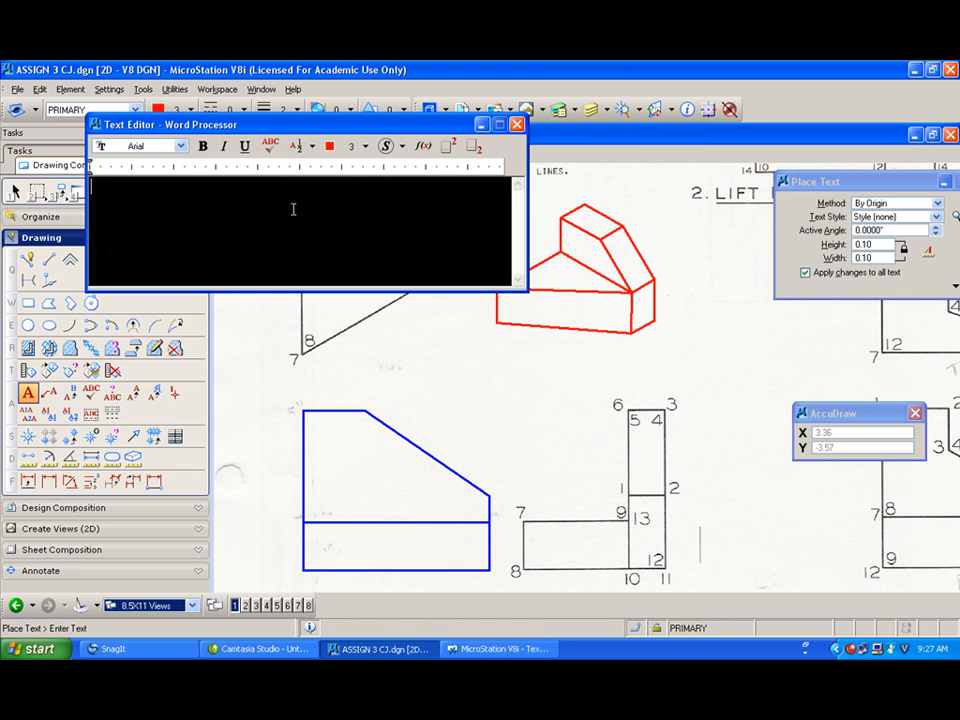
Step: Label the top vertices of the red pictorial with the numbers 5, 4, 6 and 3
text(5)
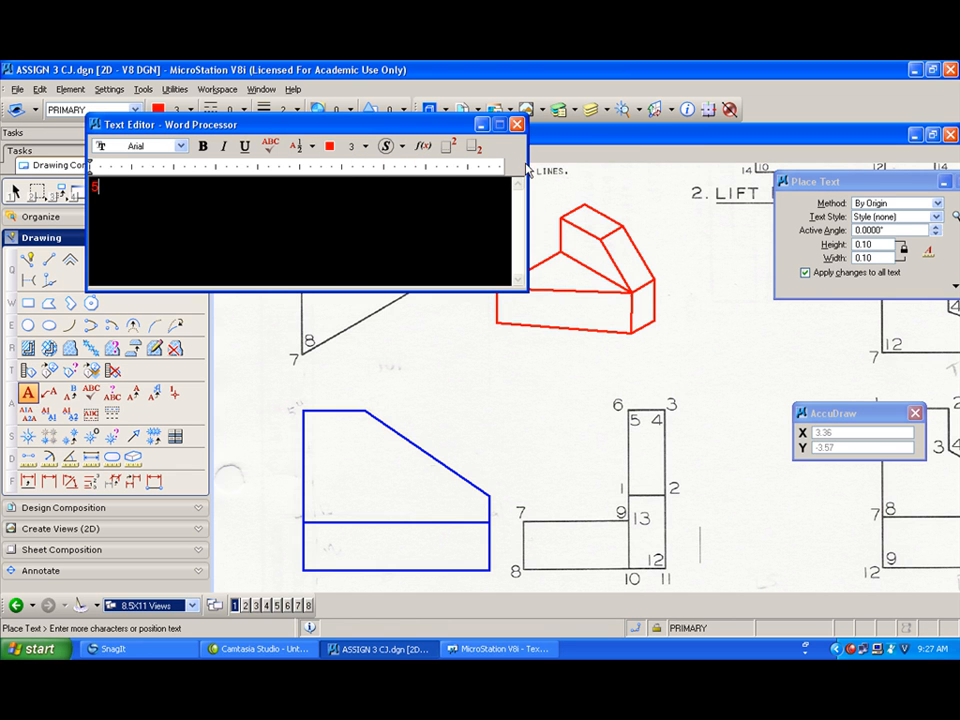
drag(527, 162, 249, 162)
drag(160, 124, 207, 363)
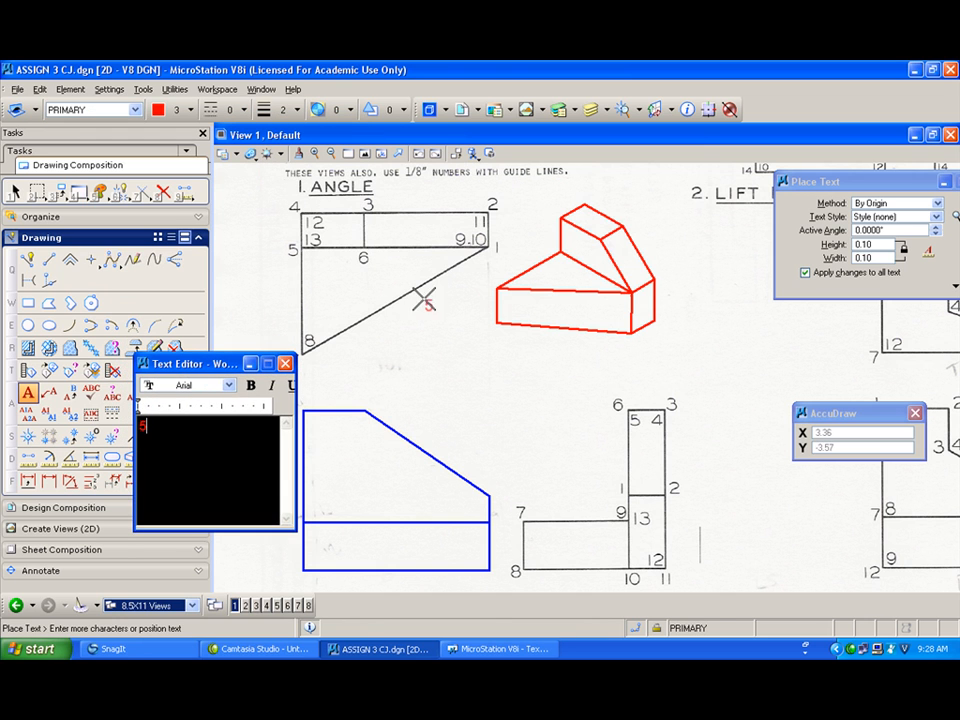
click(545, 208)
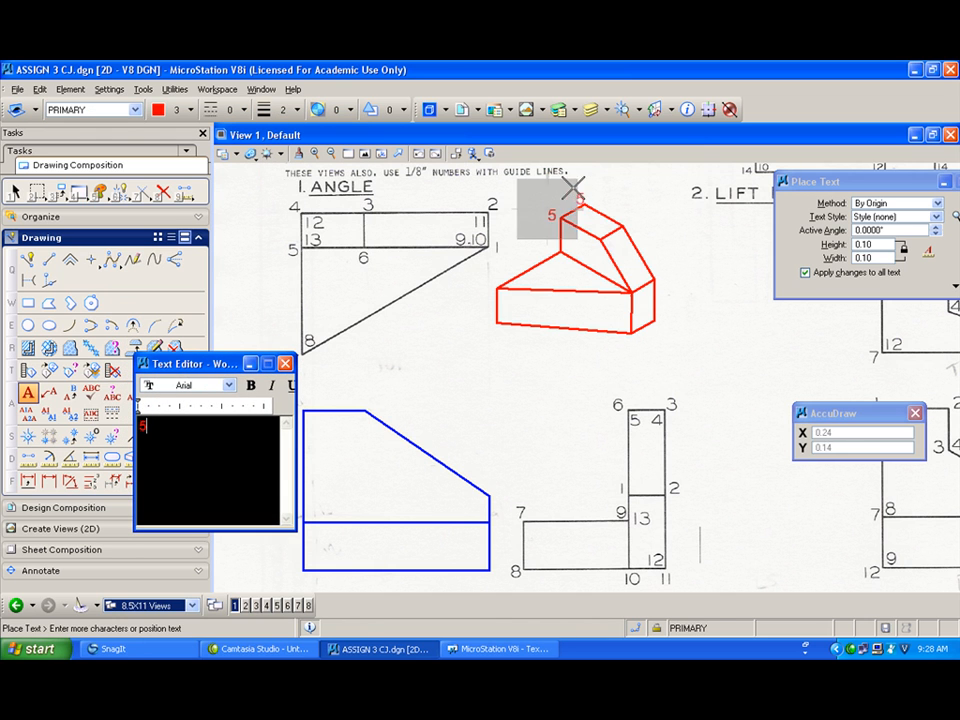
text(4)
click(578, 187)
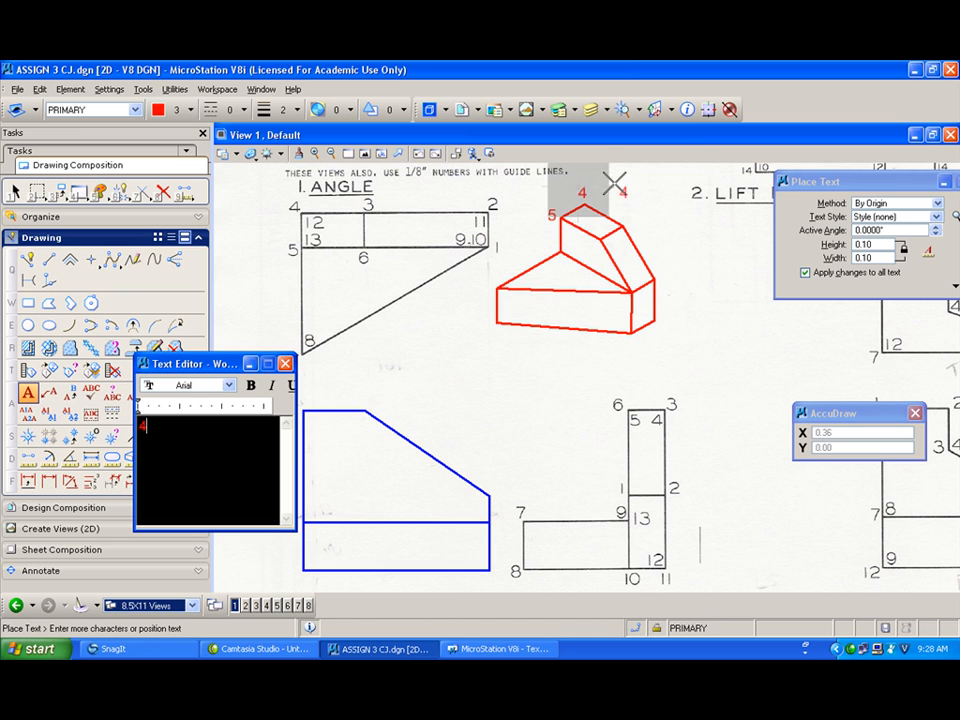
key(BackSpace)
text(6)
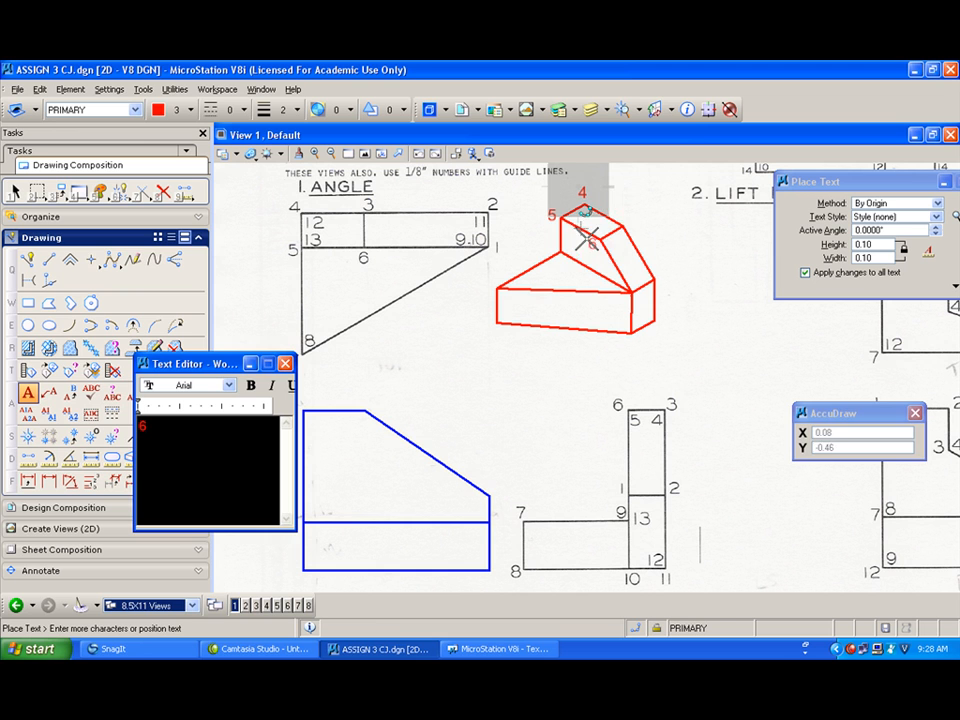
click(587, 237)
text(3)
click(624, 209)
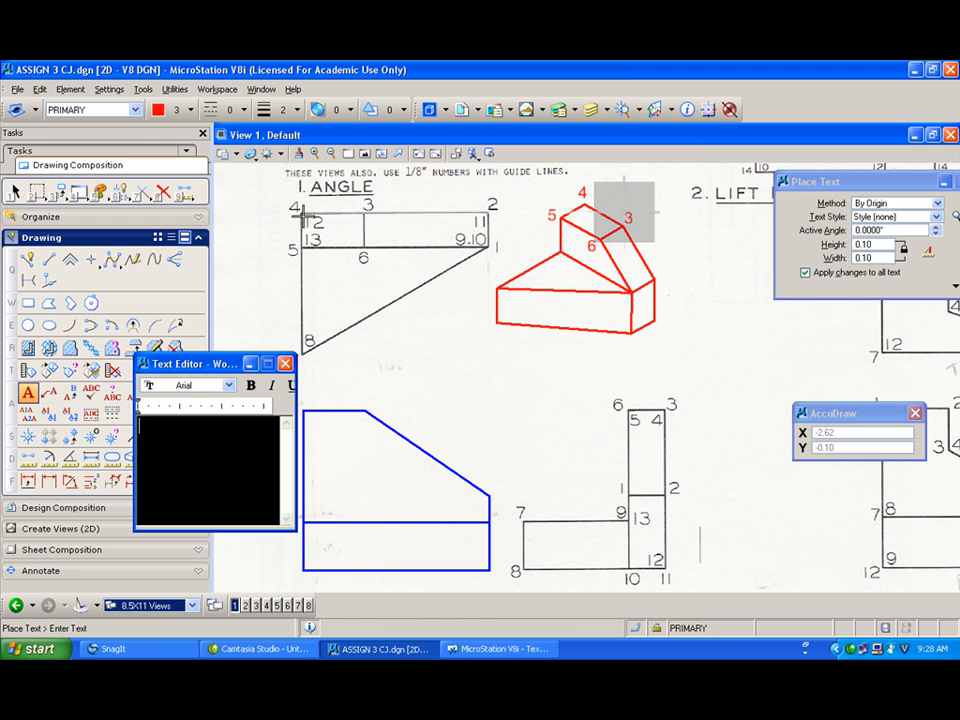
Step: Draw two slanted SmartLine edges connecting the block's right corners up to vertices 6 and 3
click(27, 262)
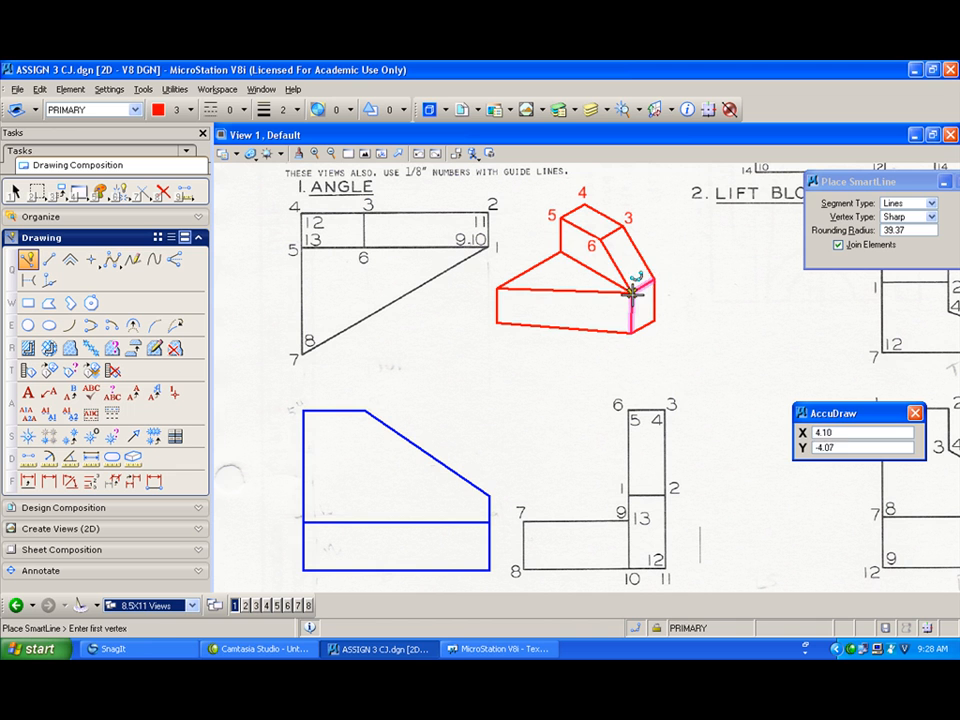
click(631, 291)
click(632, 278)
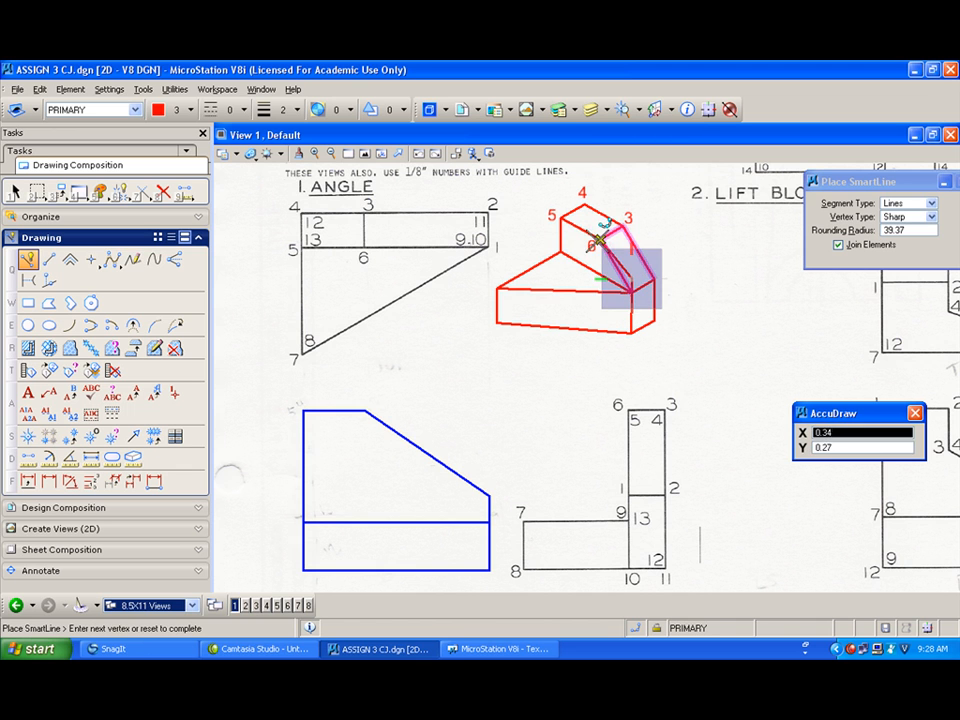
click(601, 239)
right_click(601, 239)
click(656, 268)
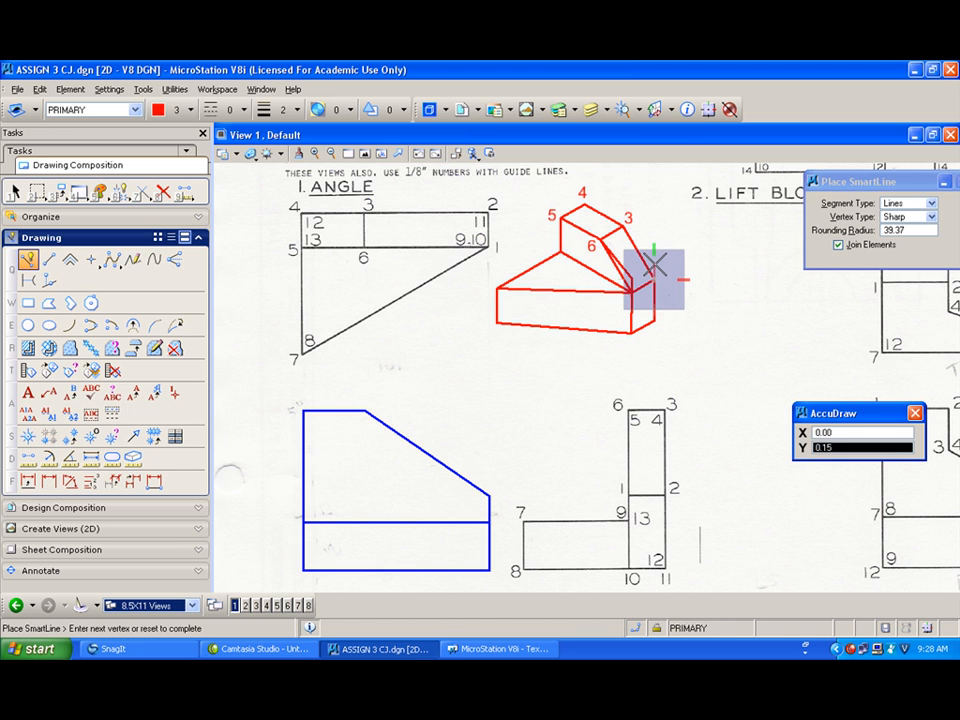
click(625, 228)
right_click(634, 242)
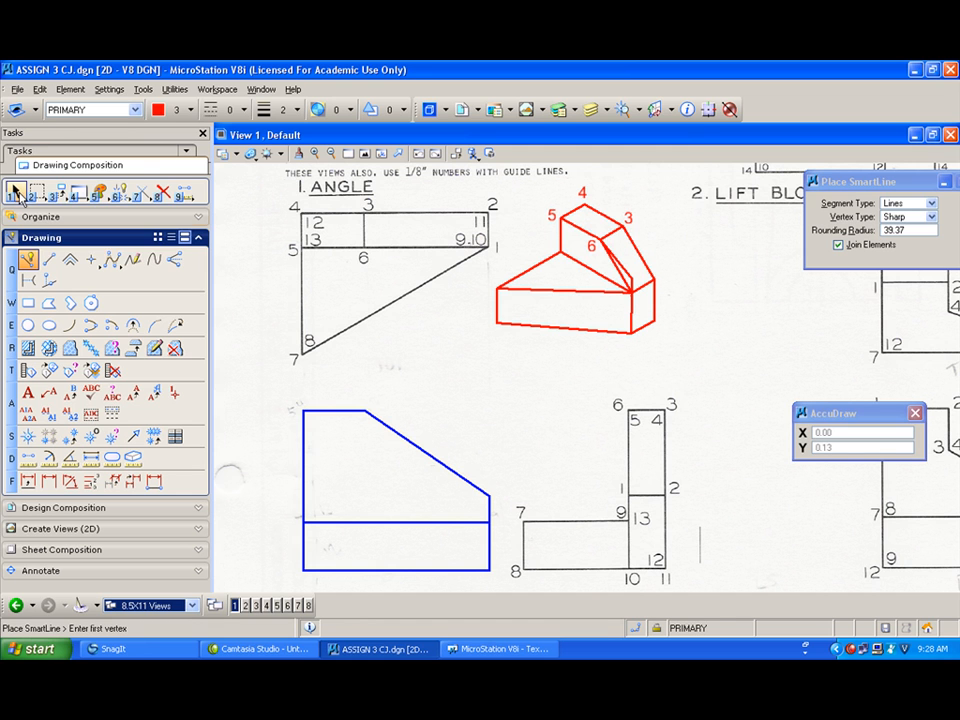
click(59, 192)
click(70, 206)
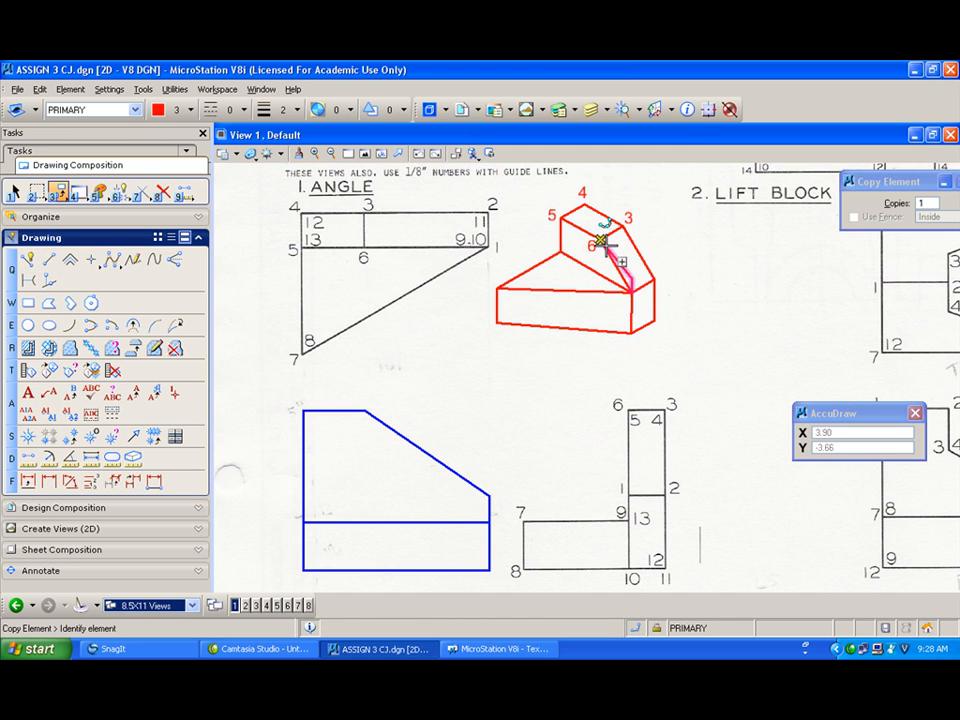
click(620, 226)
right_click(622, 226)
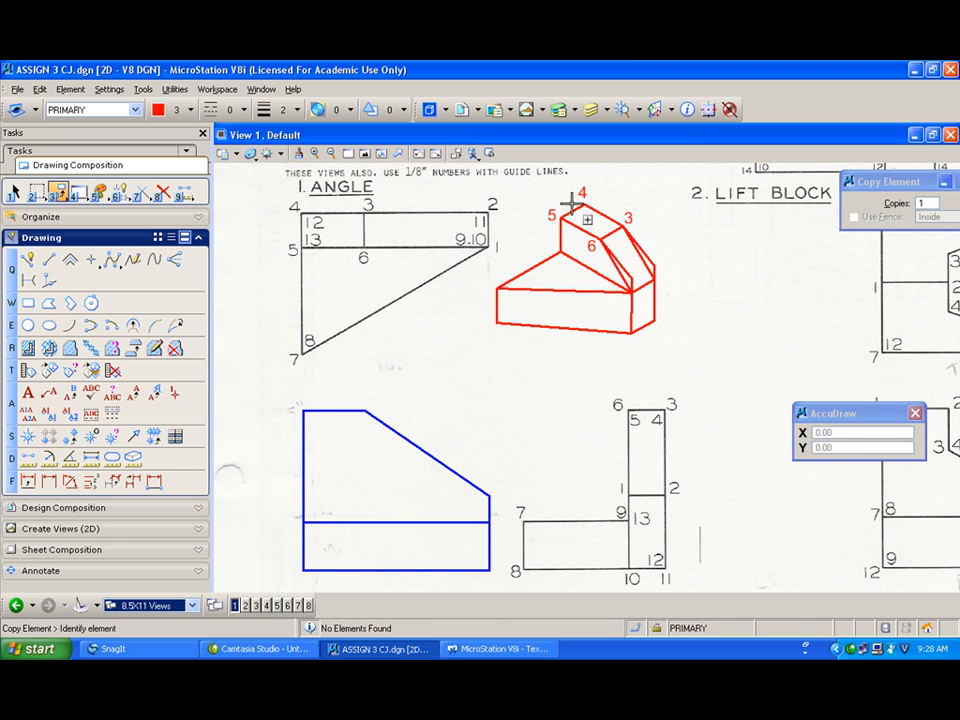
Step: Redraw the slanted edge from vertex 6 toward vertex 3 and the block's right top edge with SmartLine
click(163, 190)
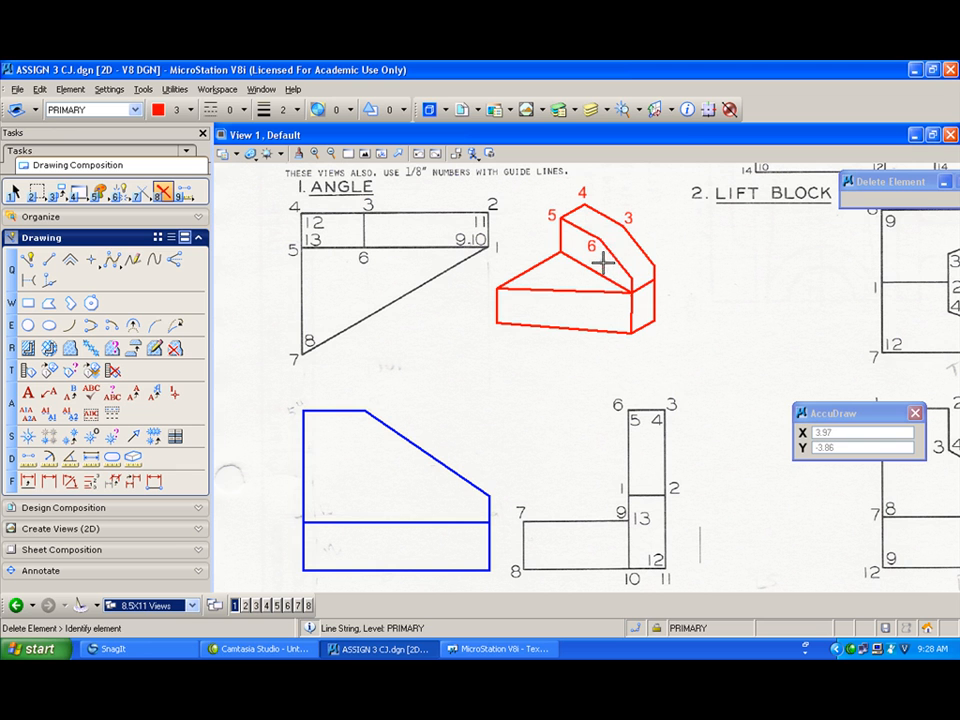
click(28, 259)
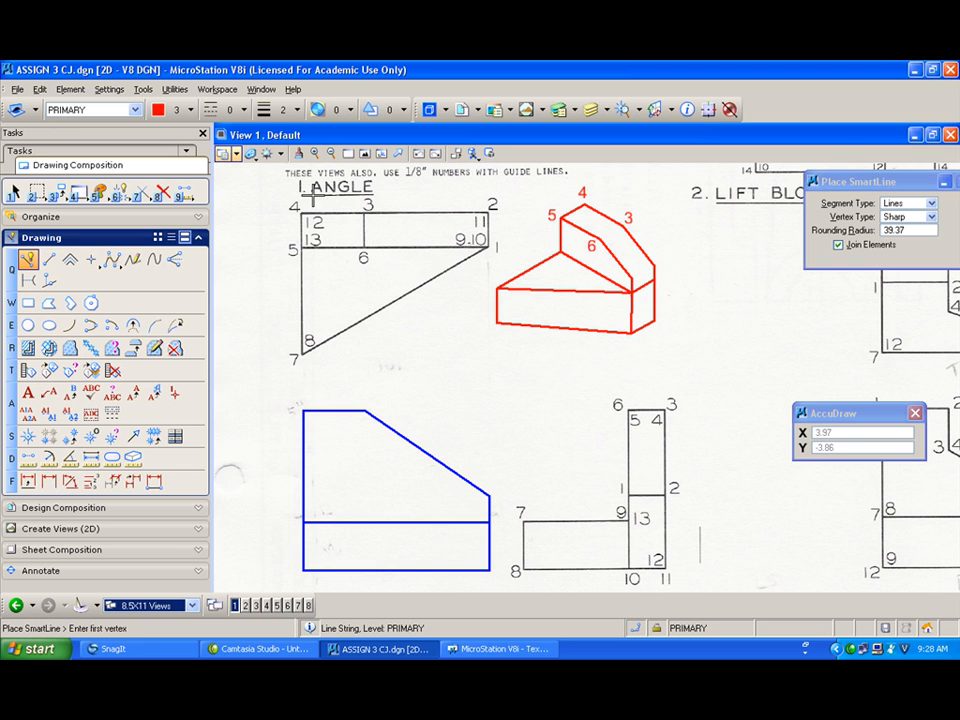
click(601, 239)
click(622, 226)
right_click(609, 201)
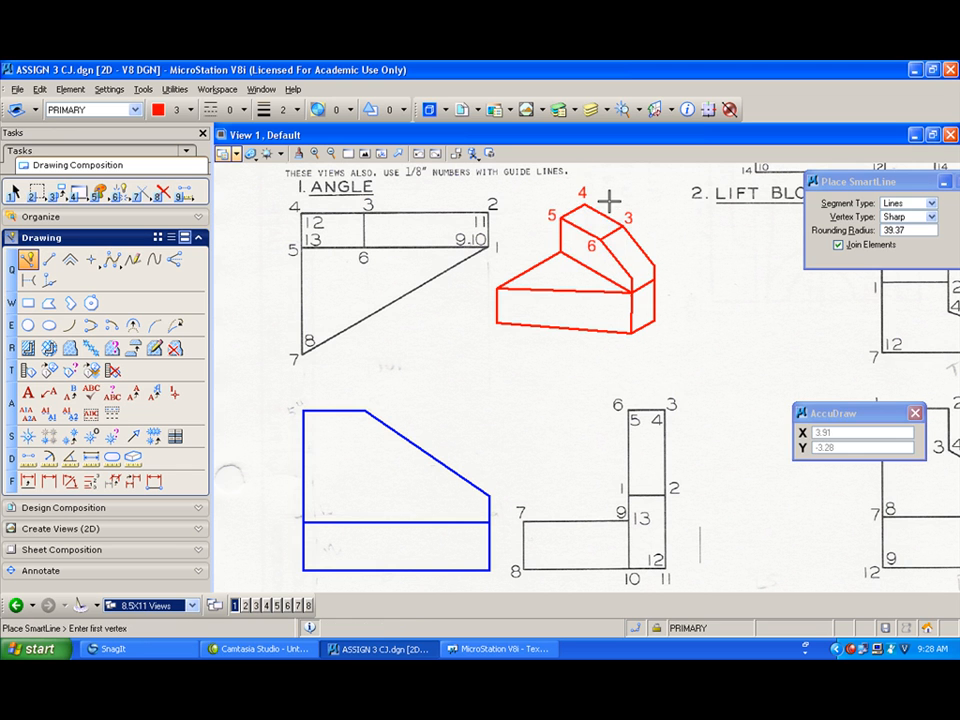
click(633, 278)
click(654, 266)
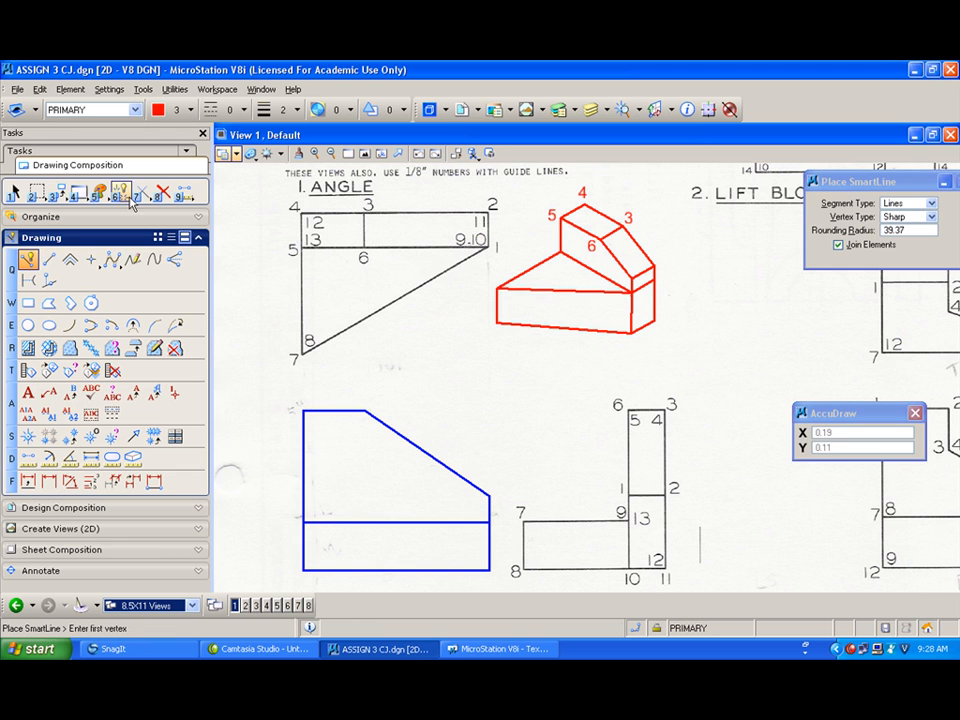
Step: Delete the block's front-right vertical edge and redraw it as a single SmartLine
click(163, 191)
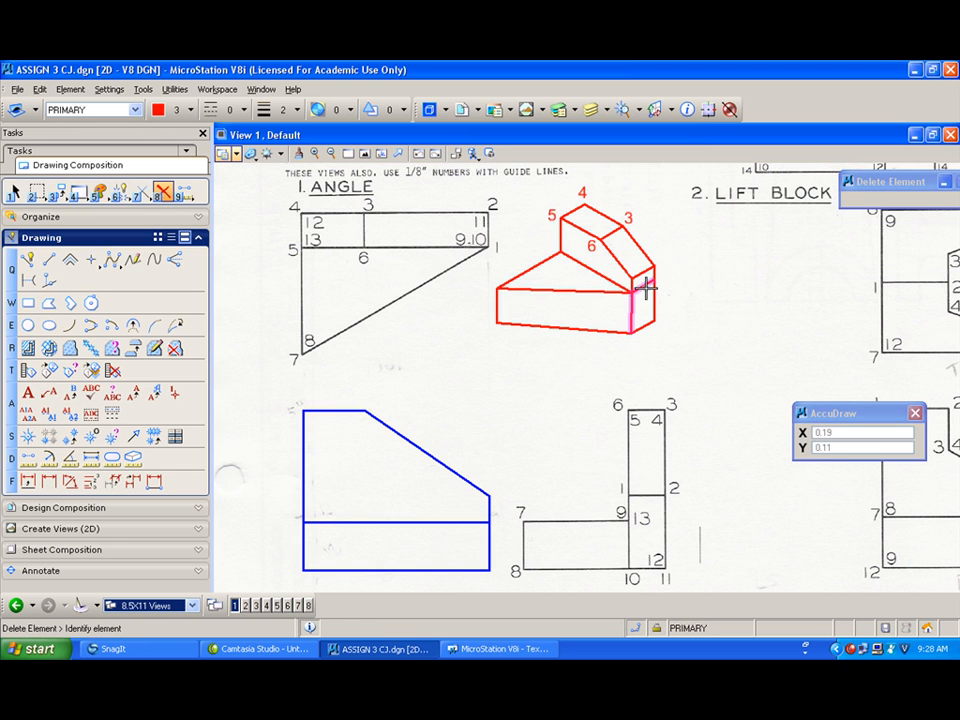
click(646, 287)
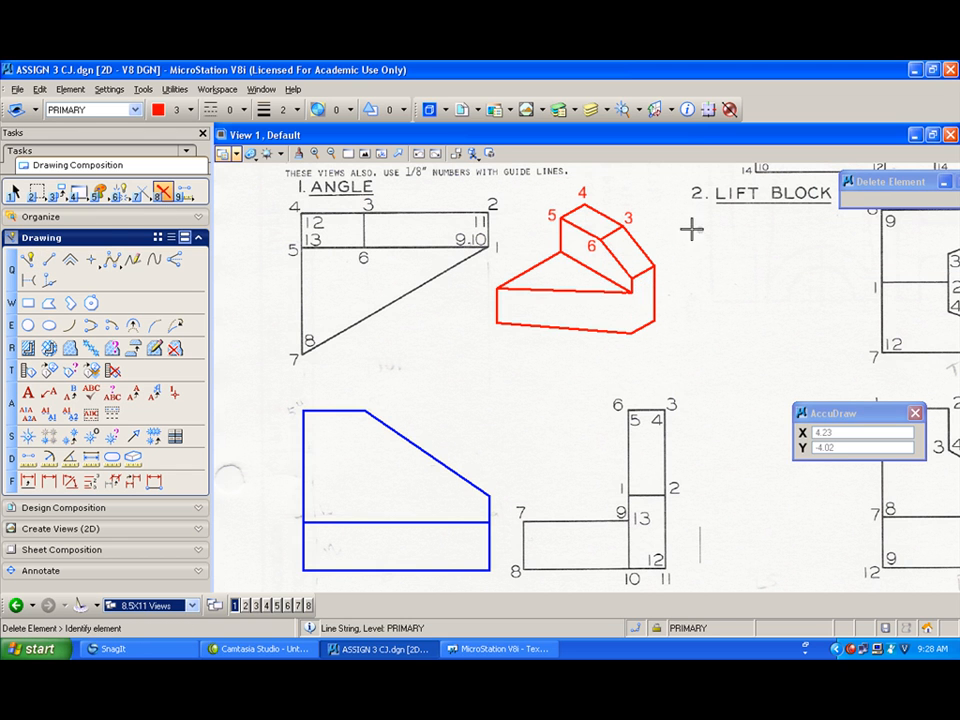
click(27, 262)
click(631, 293)
click(631, 333)
right_click(648, 310)
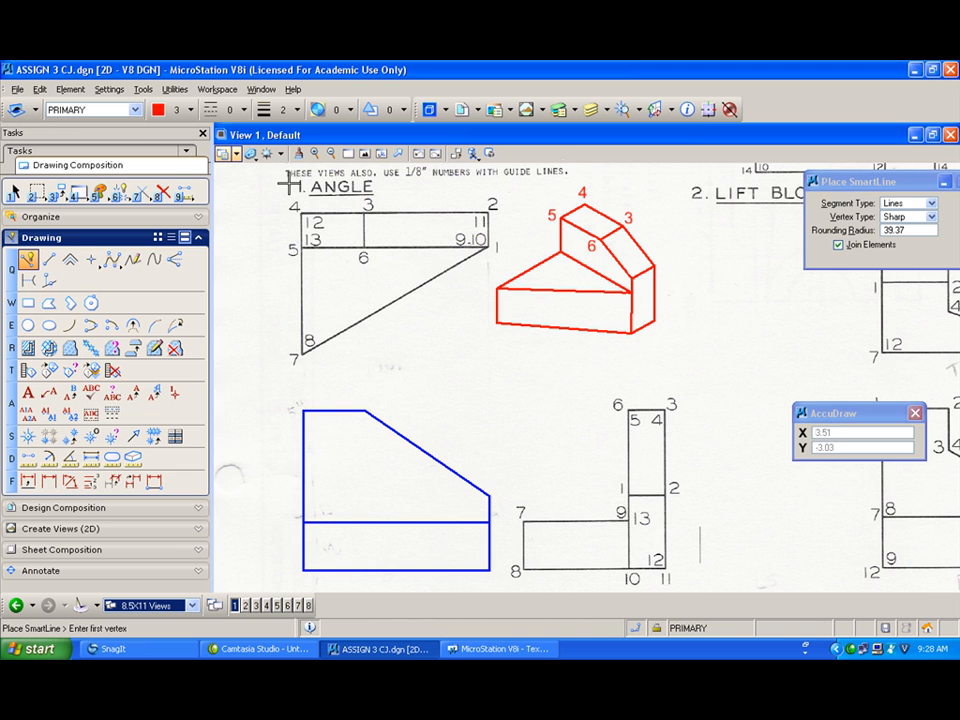
click(28, 393)
text(1)
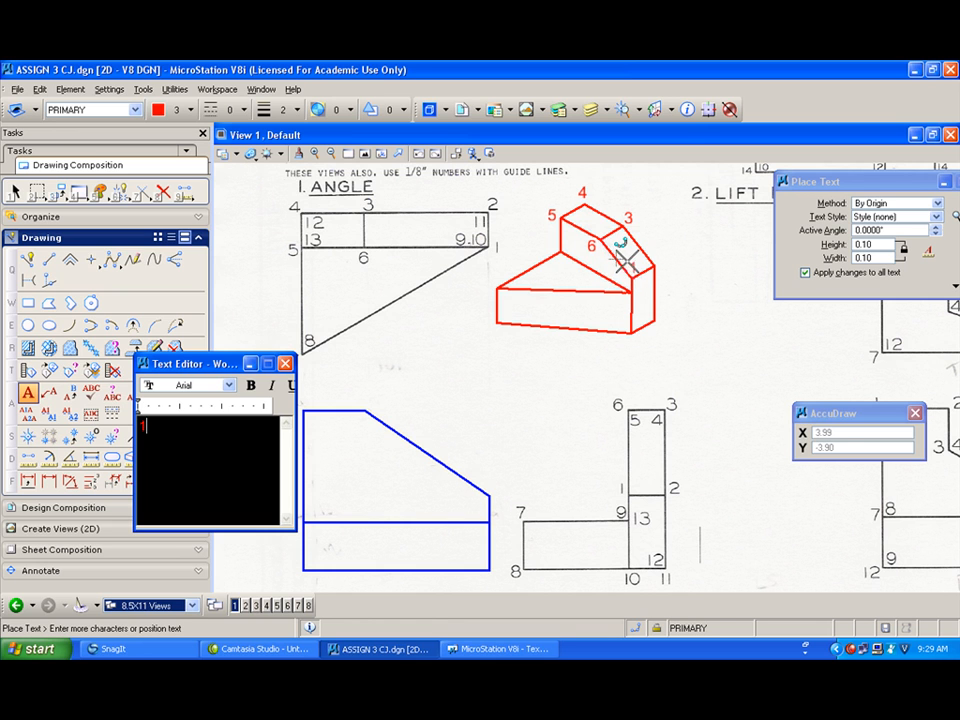
click(622, 262)
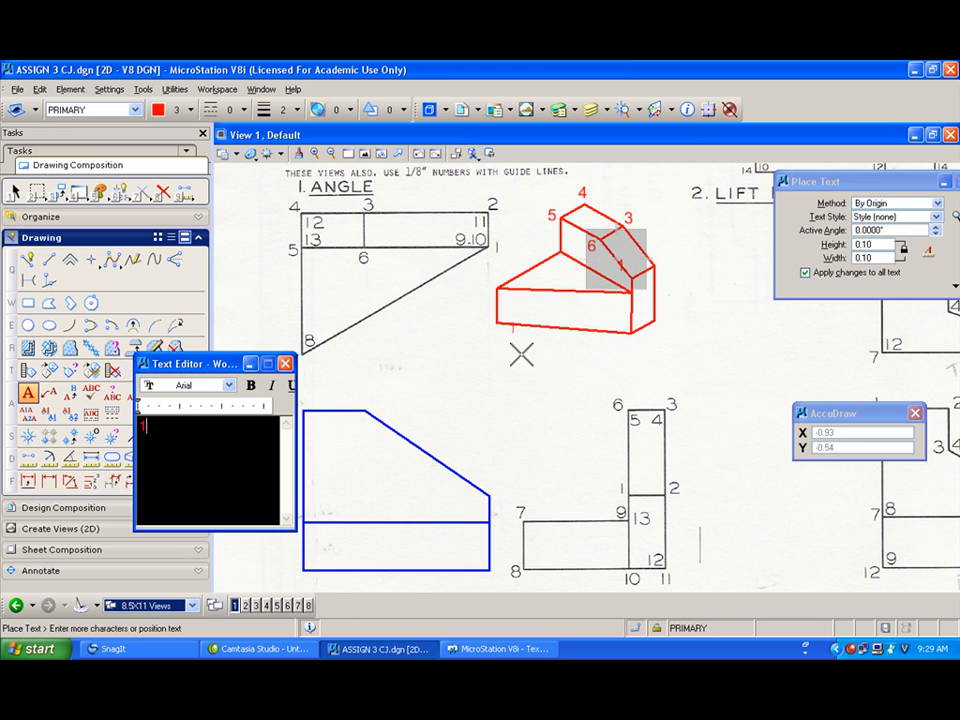
right_click(527, 382)
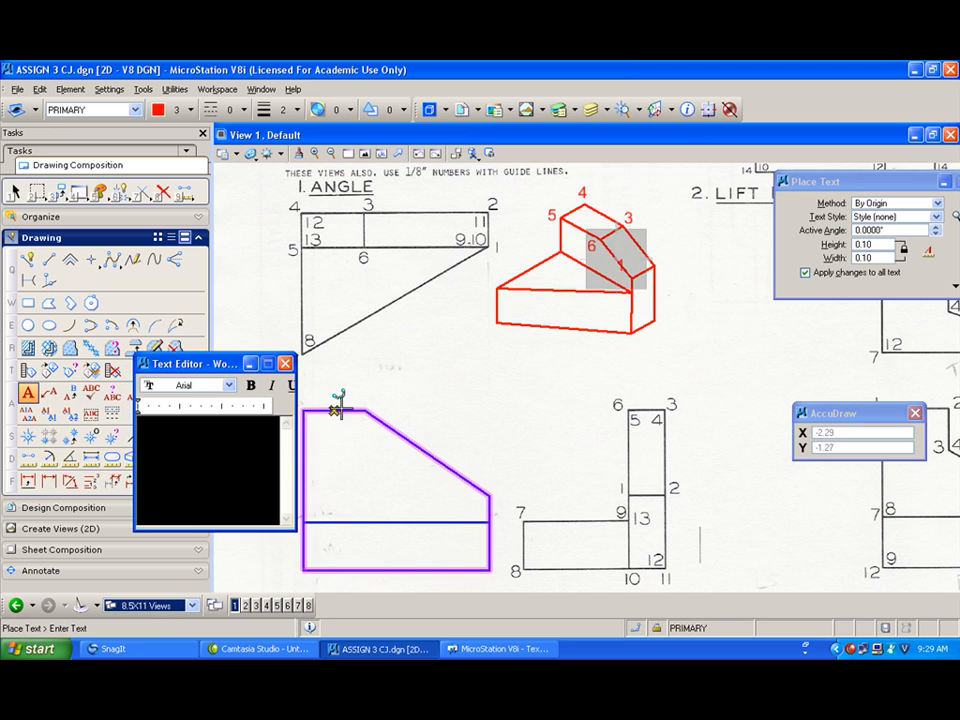
click(162, 192)
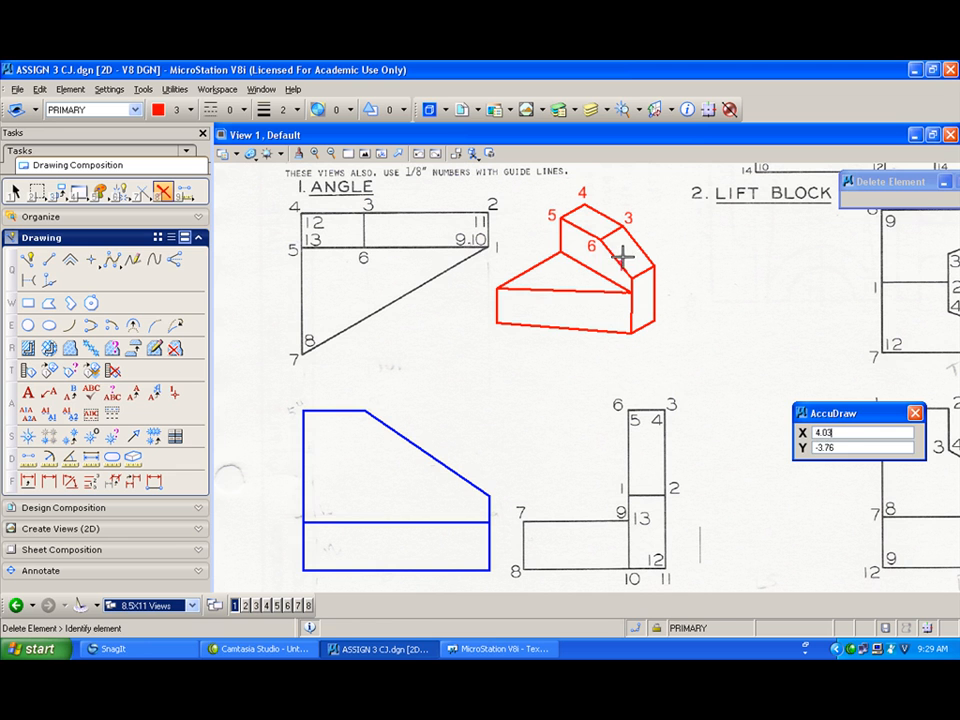
Step: Label the pictorial's vertices with the numbers 1, 2 and 13
click(28, 393)
text(1)
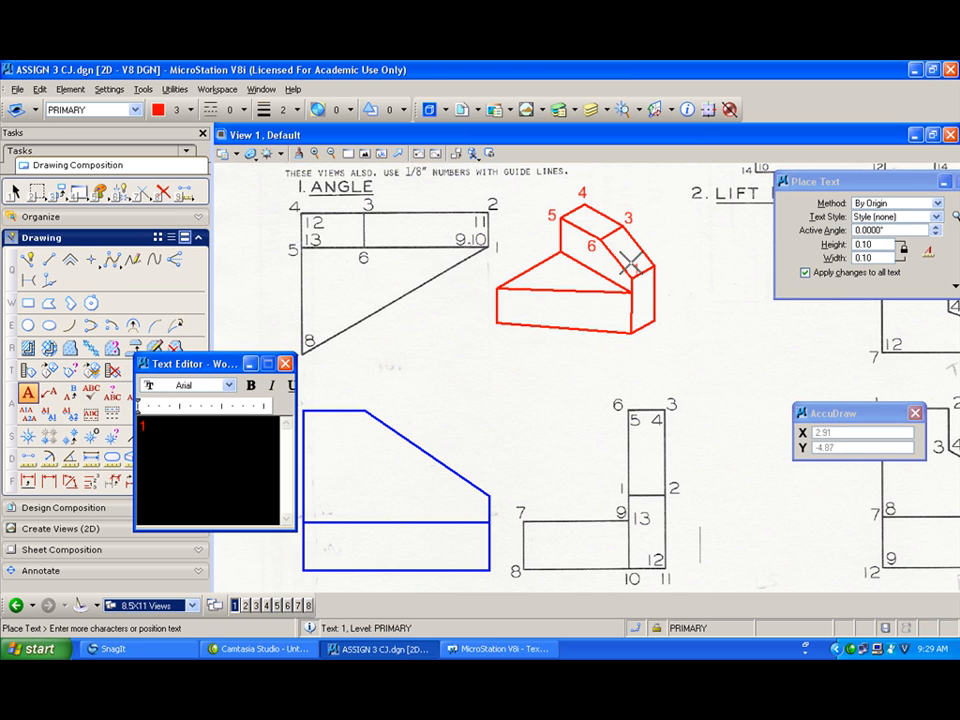
click(626, 258)
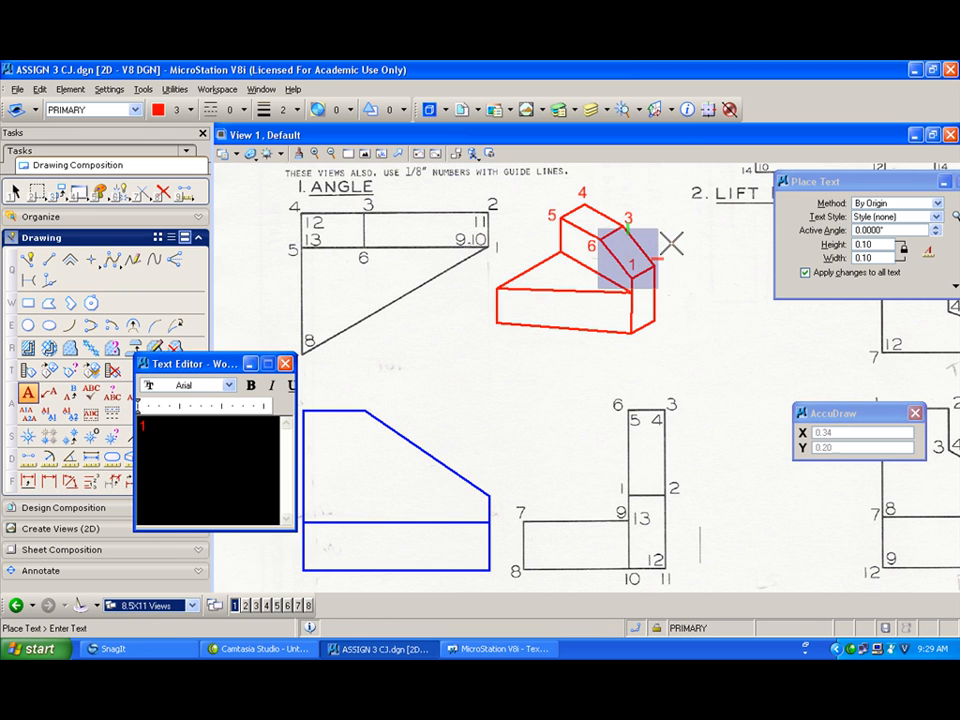
text(2)
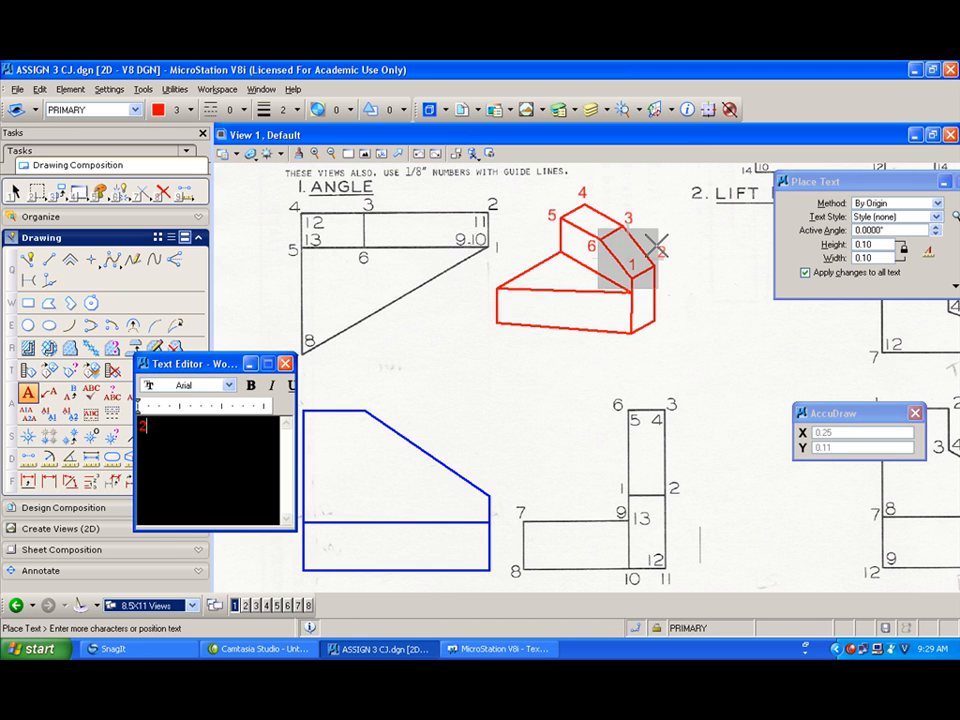
click(660, 251)
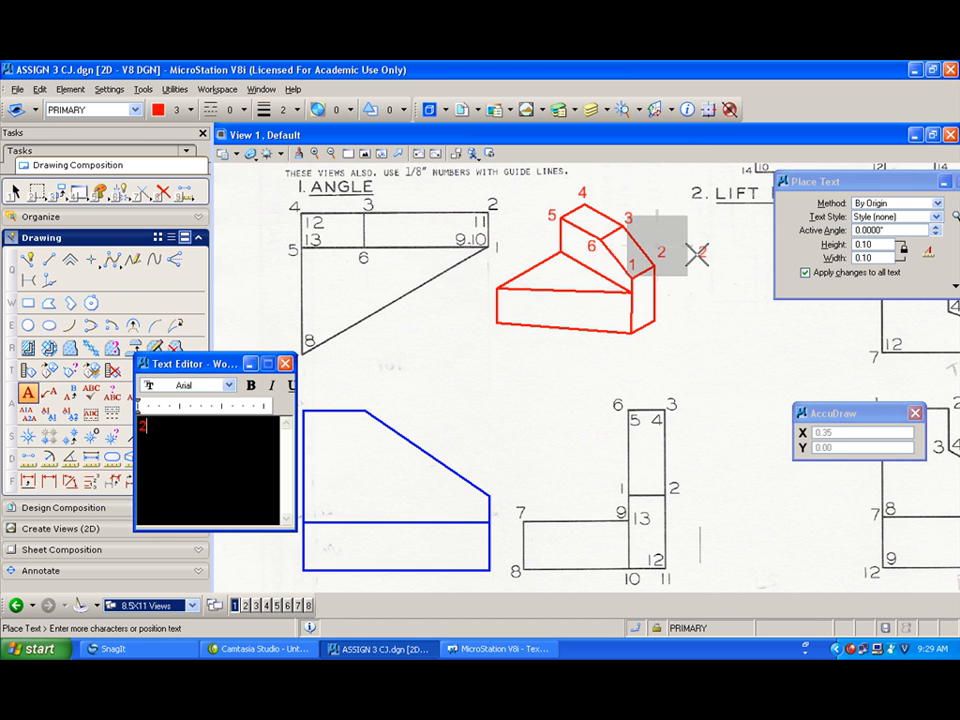
right_click(690, 254)
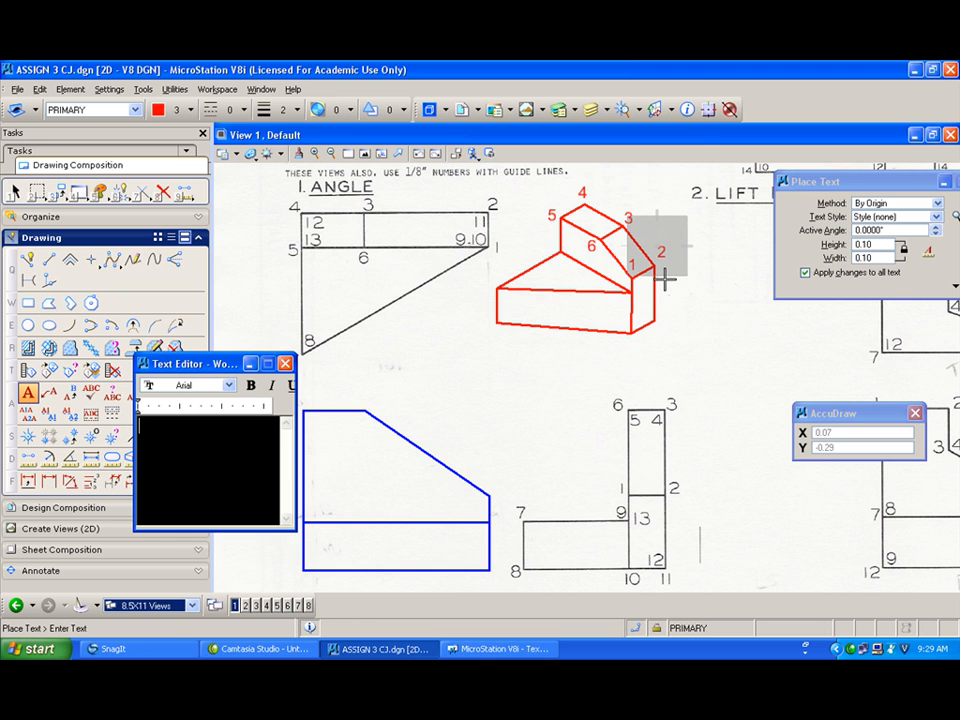
text(13)
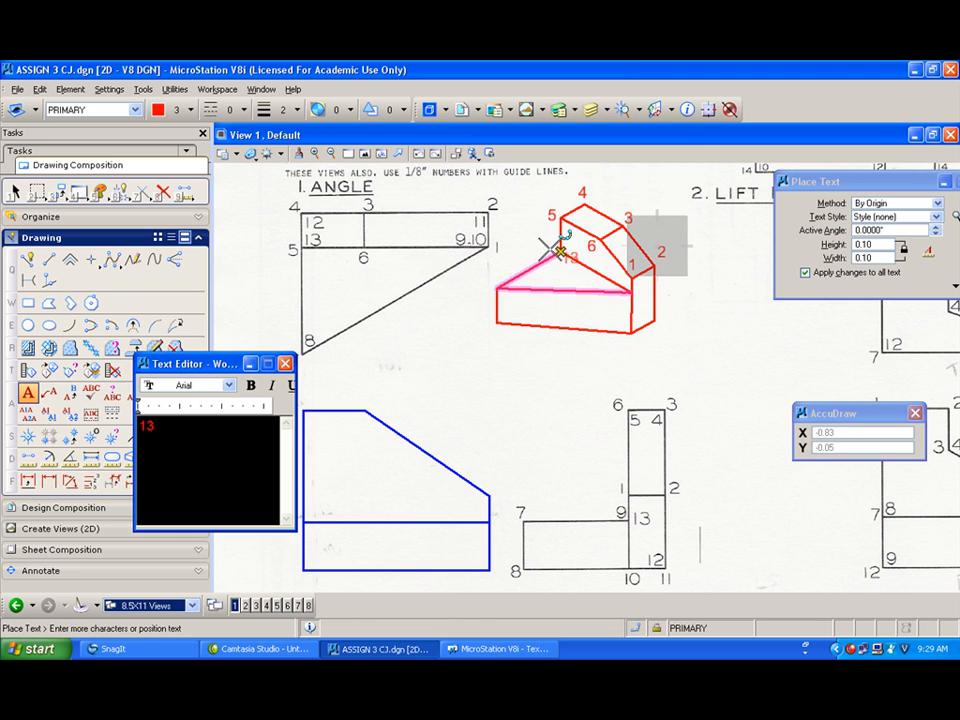
click(542, 243)
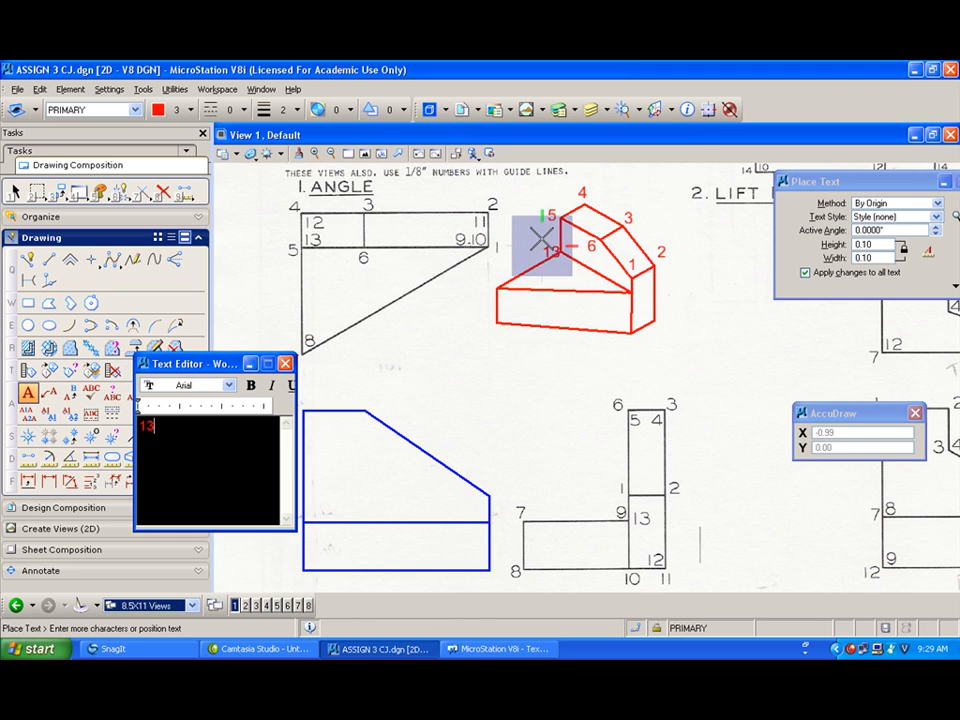
right_click(567, 281)
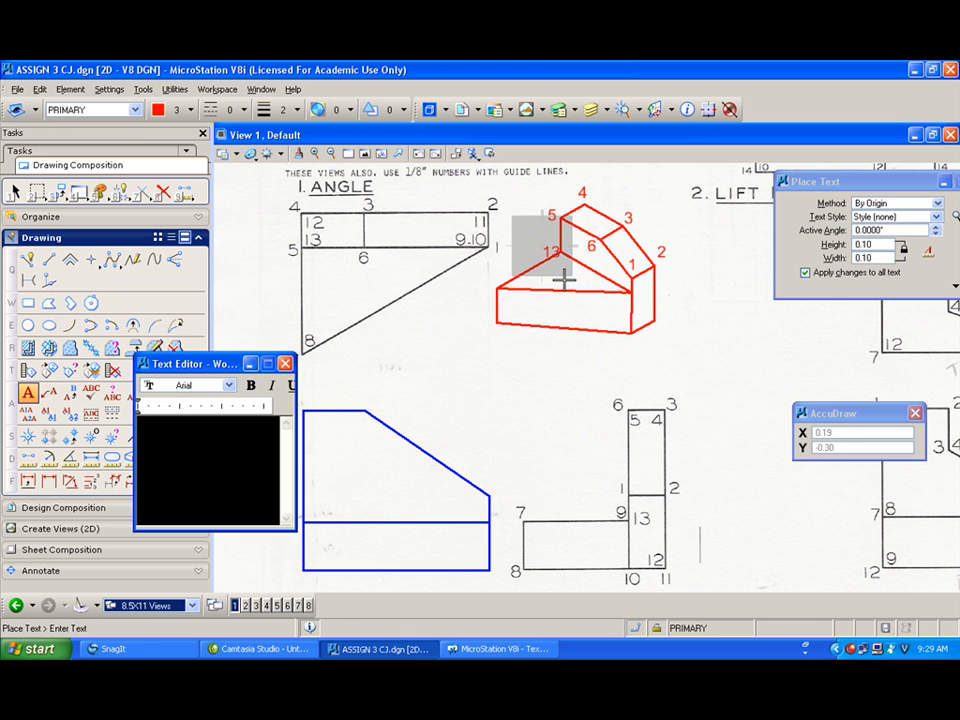
Step: Label the block's lower right corners with the numbers 9, 10 and 11
text(9)
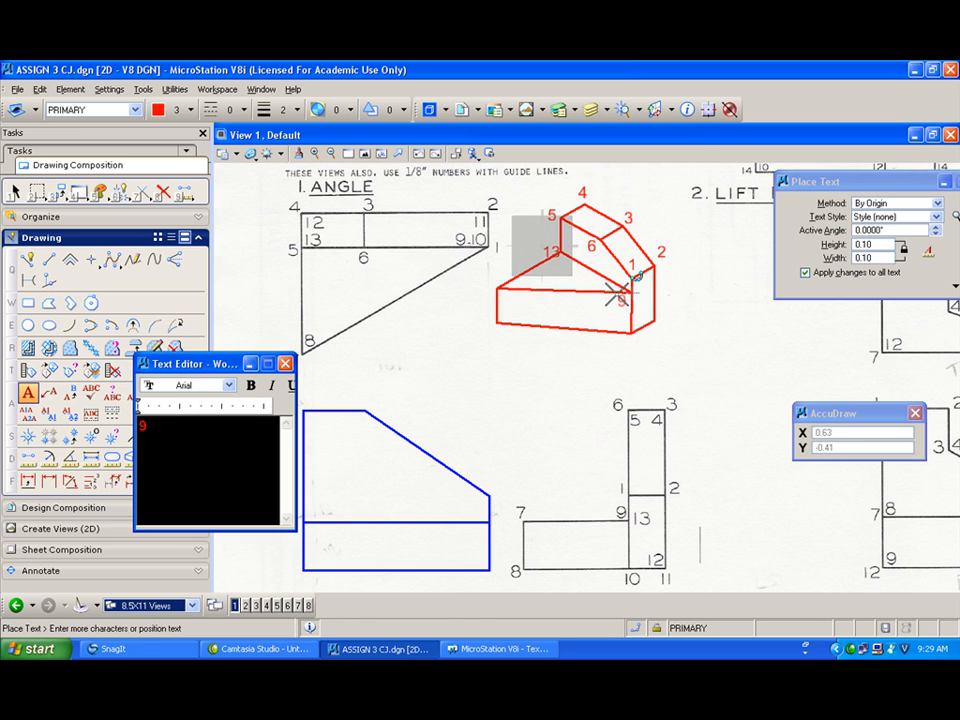
click(616, 295)
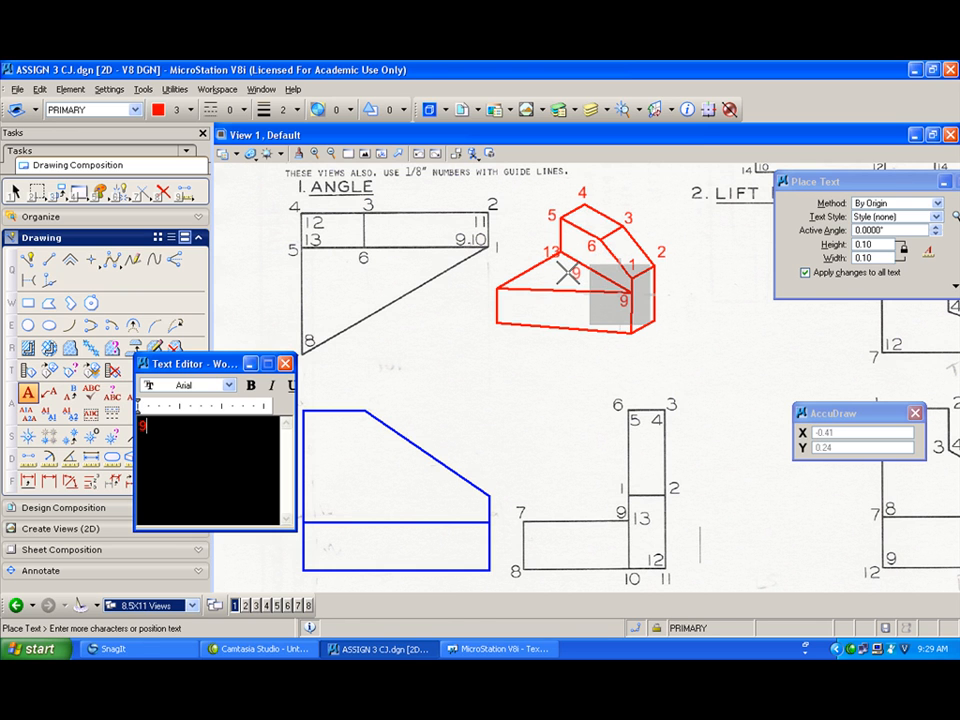
right_click(567, 272)
text(10)
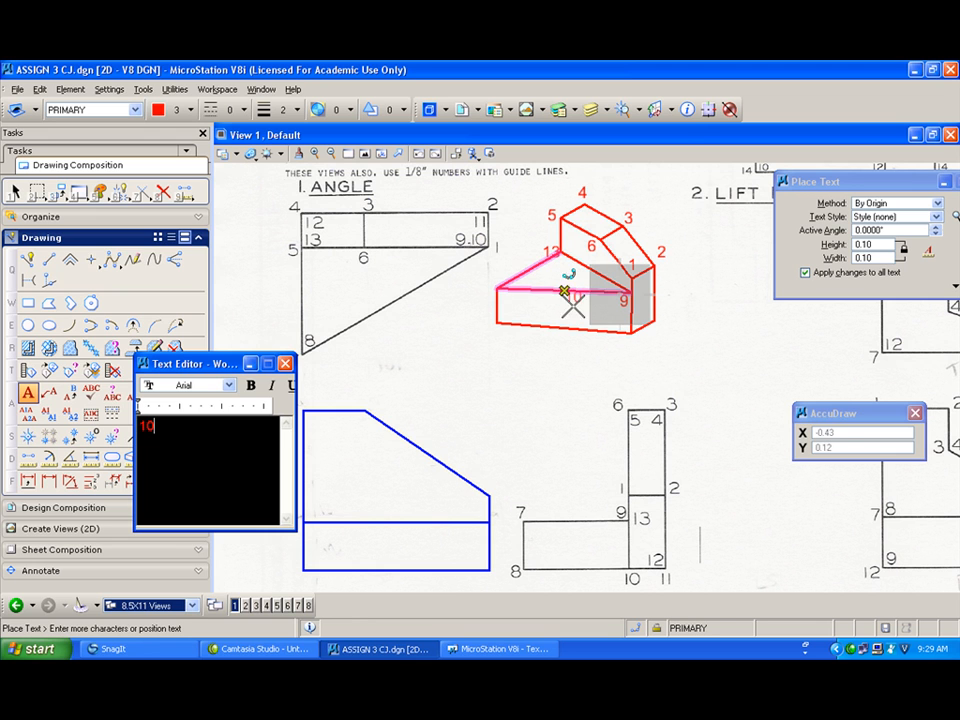
click(618, 341)
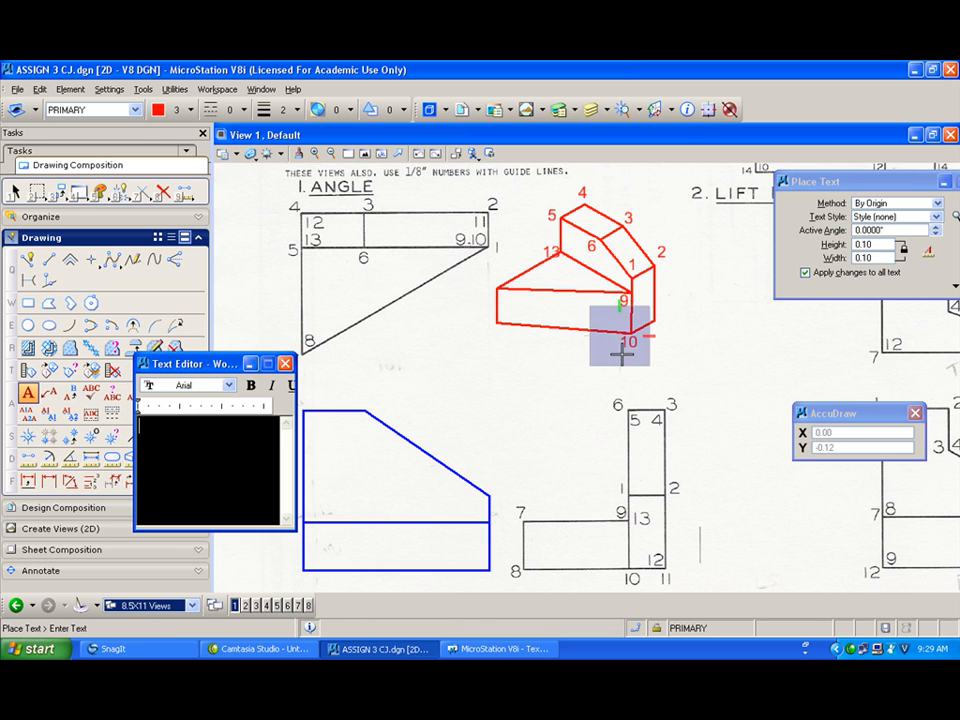
text(11)
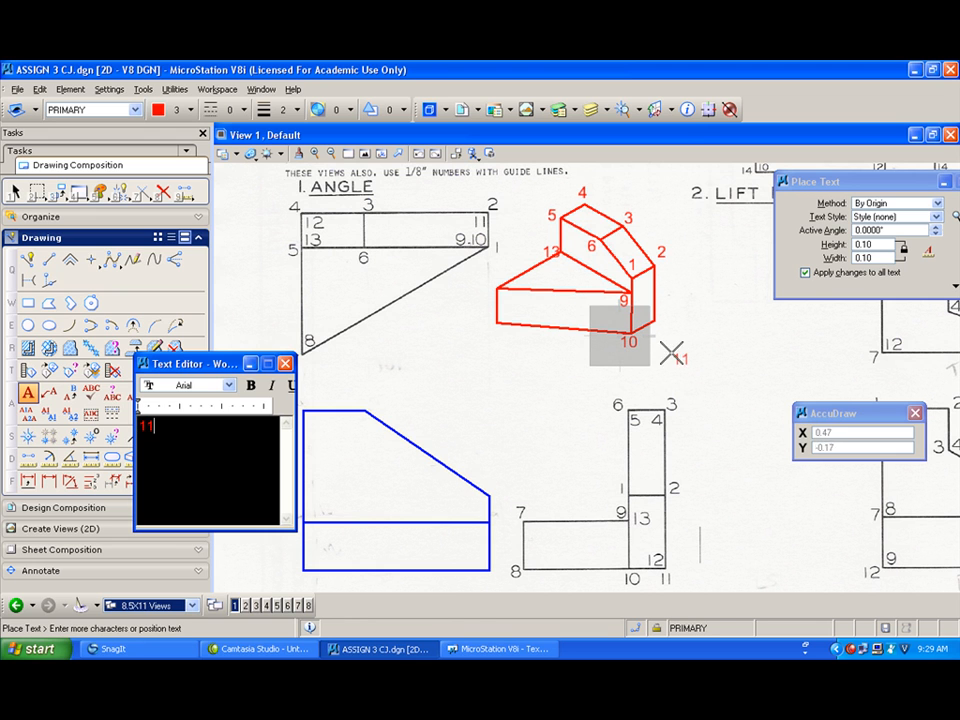
click(654, 321)
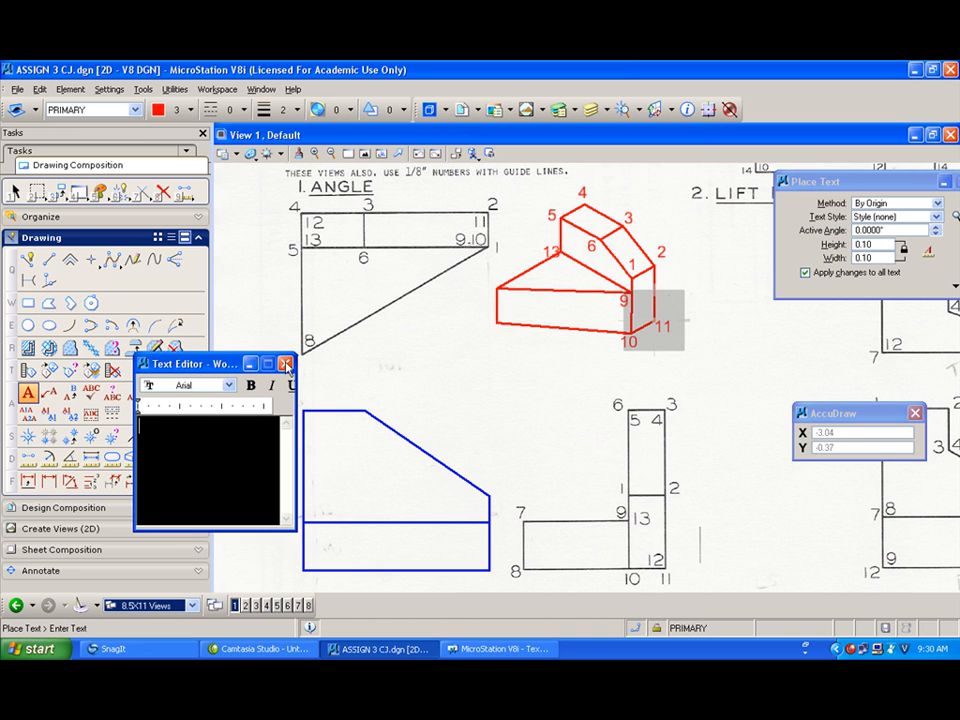
Step: Label the wedge's left corners with the numbers 7 and 8
drag(232, 366, 183, 366)
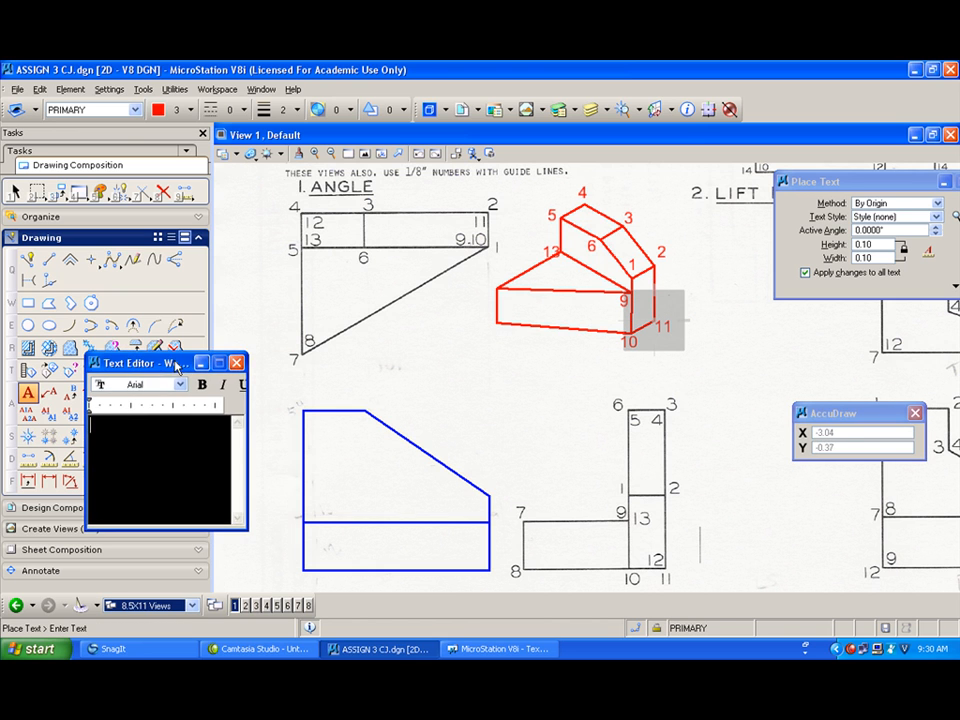
text(7)
click(489, 275)
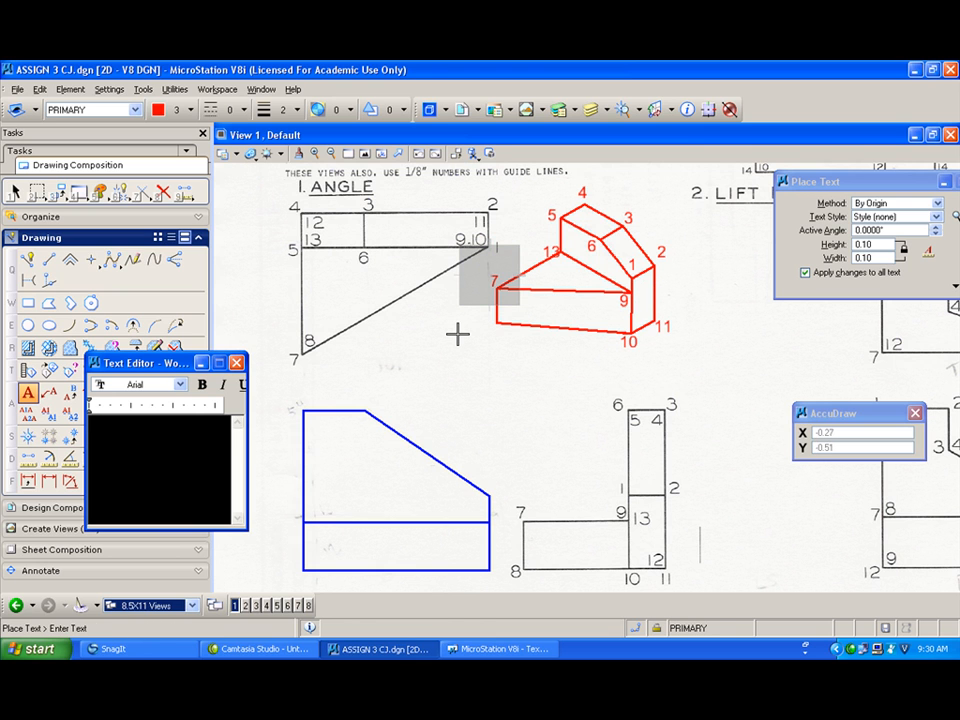
text(8)
click(489, 323)
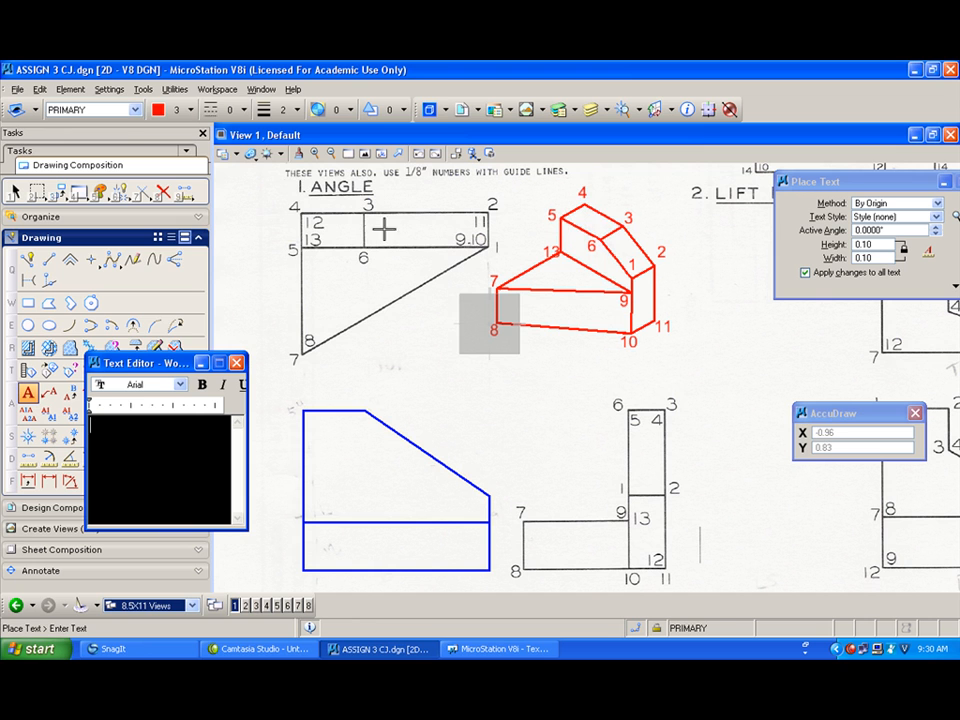
Step: Set the active color to 5 and the line style to 2 for hidden lines
click(188, 110)
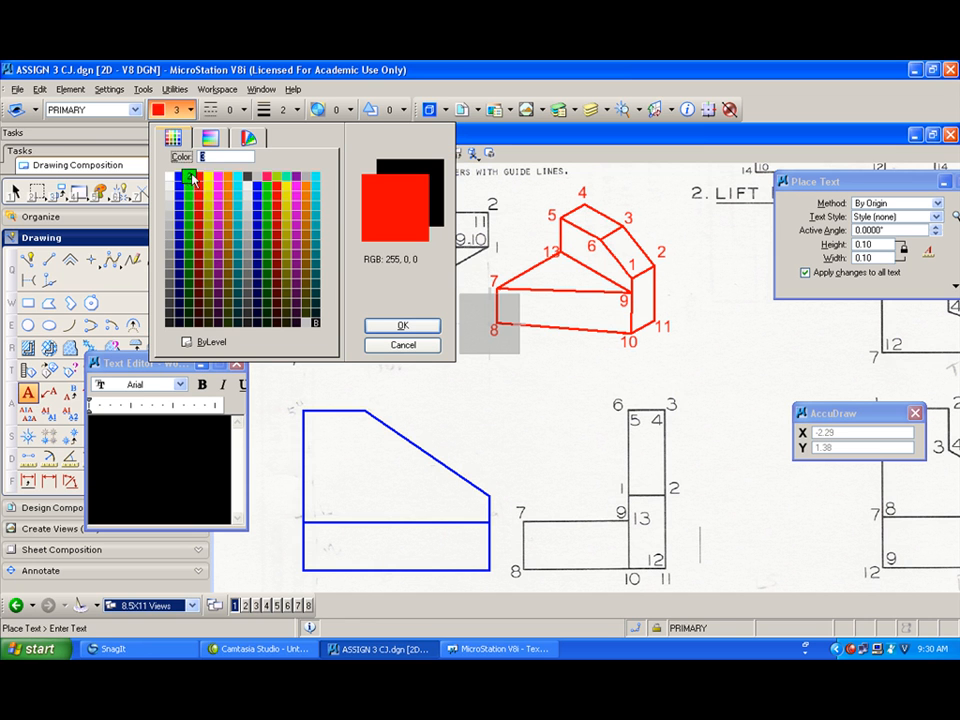
click(218, 179)
click(236, 110)
click(226, 167)
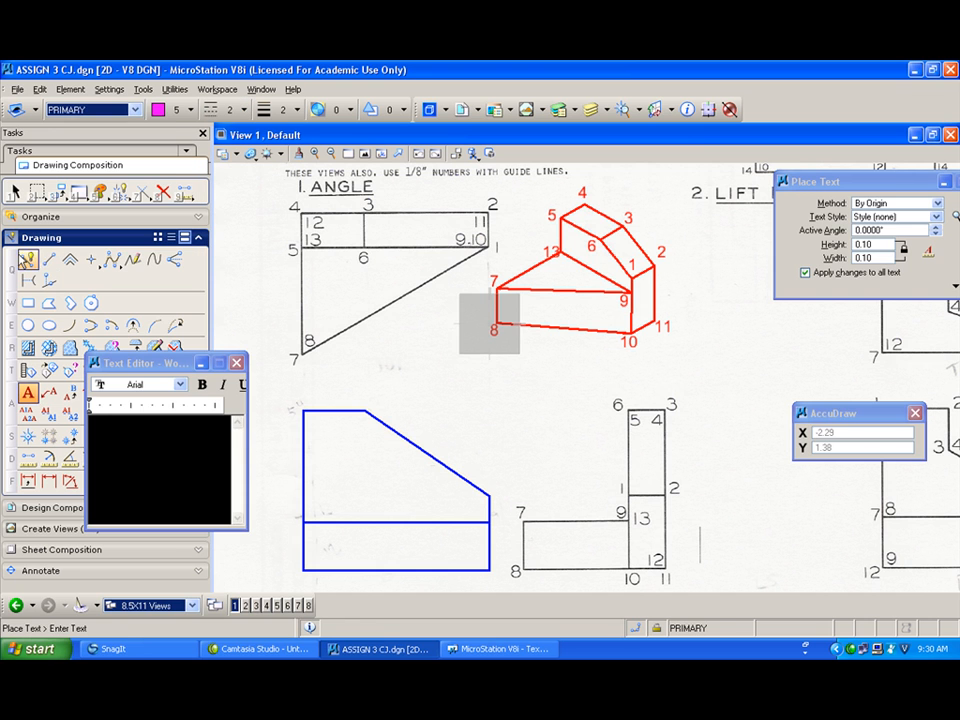
Step: Draw three dashed hidden lines from vertices 4, 8 and 11 into the pictorial's interior with SmartLine
click(28, 258)
click(583, 206)
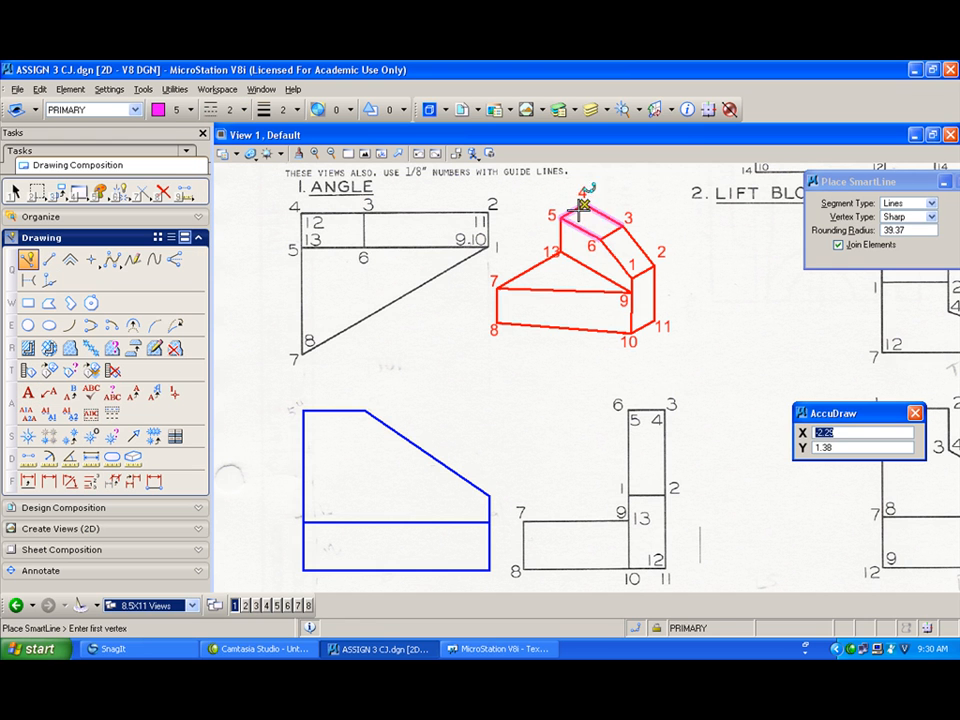
click(584, 297)
right_click(584, 298)
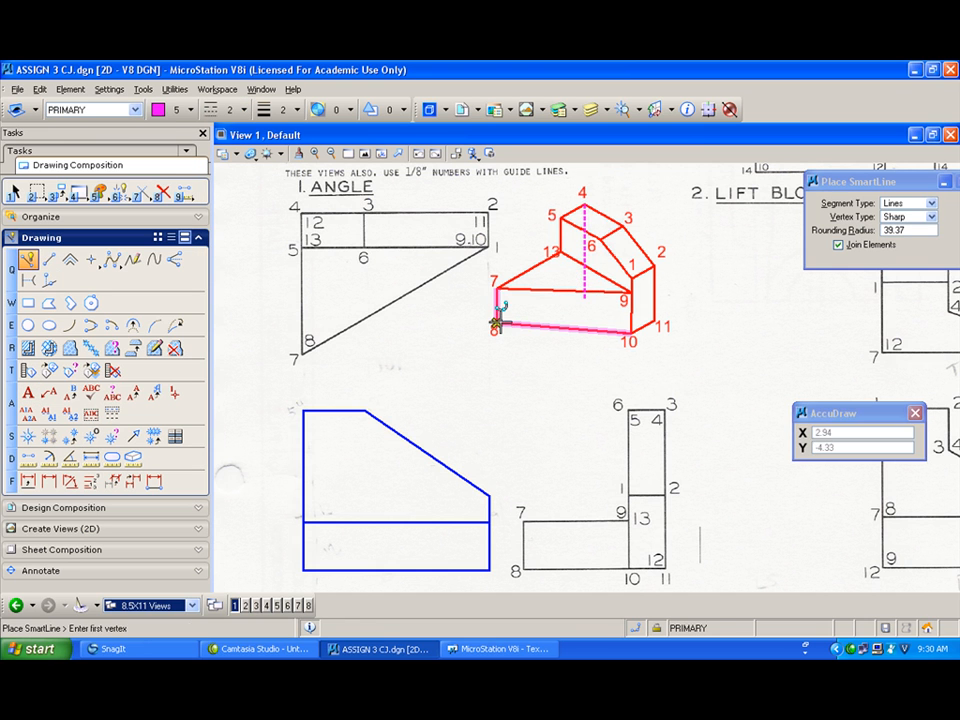
click(497, 322)
click(585, 283)
right_click(584, 282)
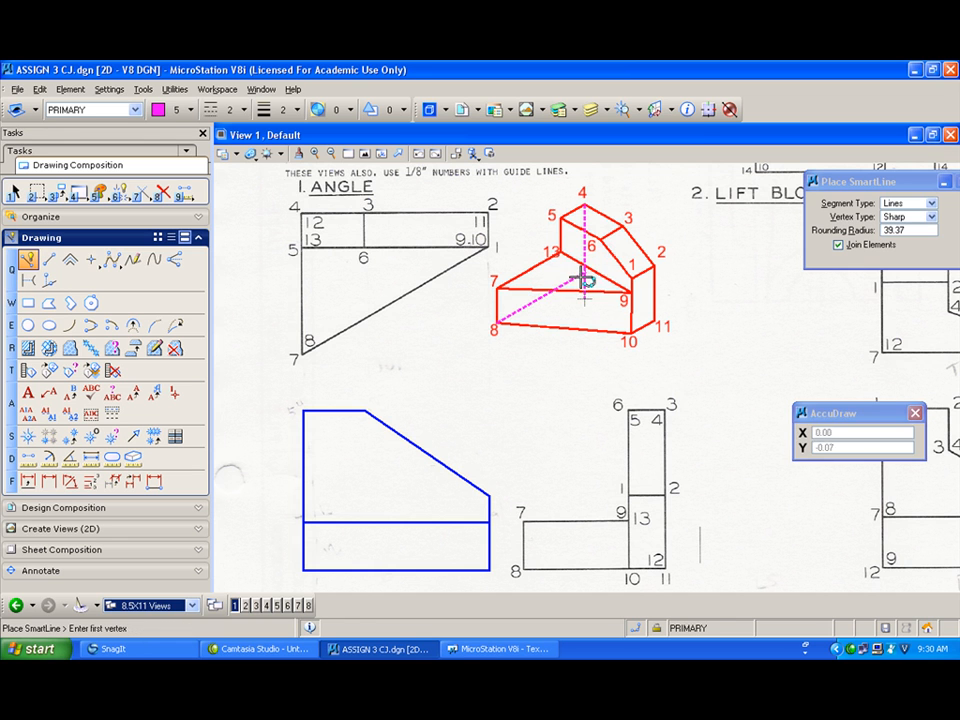
click(584, 272)
click(655, 320)
Step: Extend the hidden lines to meet at their intersection with Extend 2 Elements to Intersection
click(142, 192)
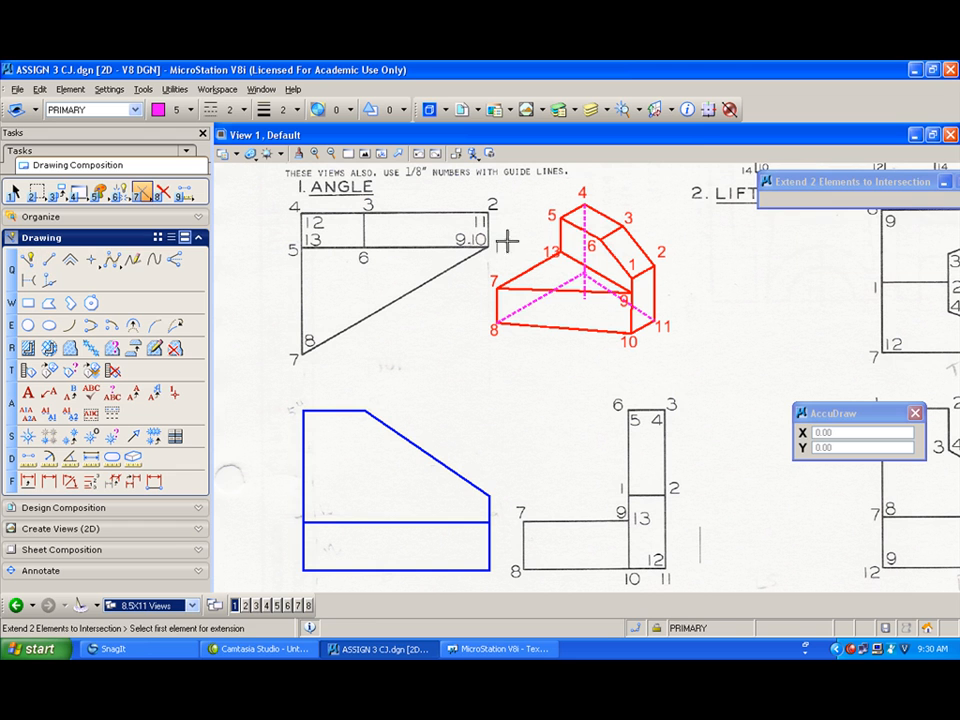
click(584, 245)
click(573, 281)
click(572, 279)
click(580, 249)
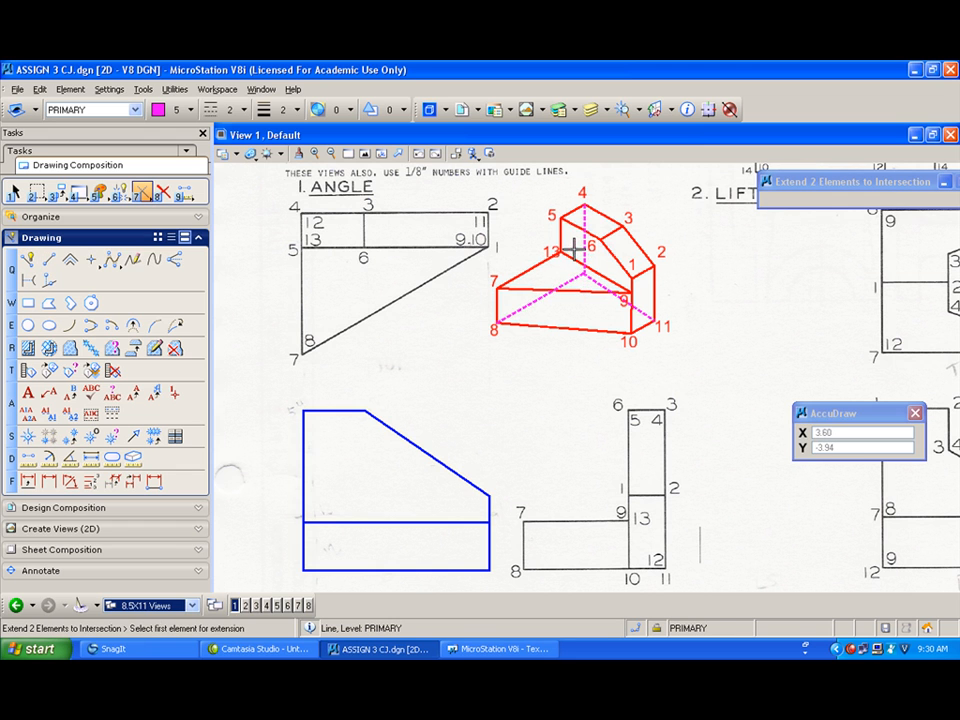
Step: Set the active color to 3 and the line style back to 0
click(170, 112)
click(203, 167)
click(213, 110)
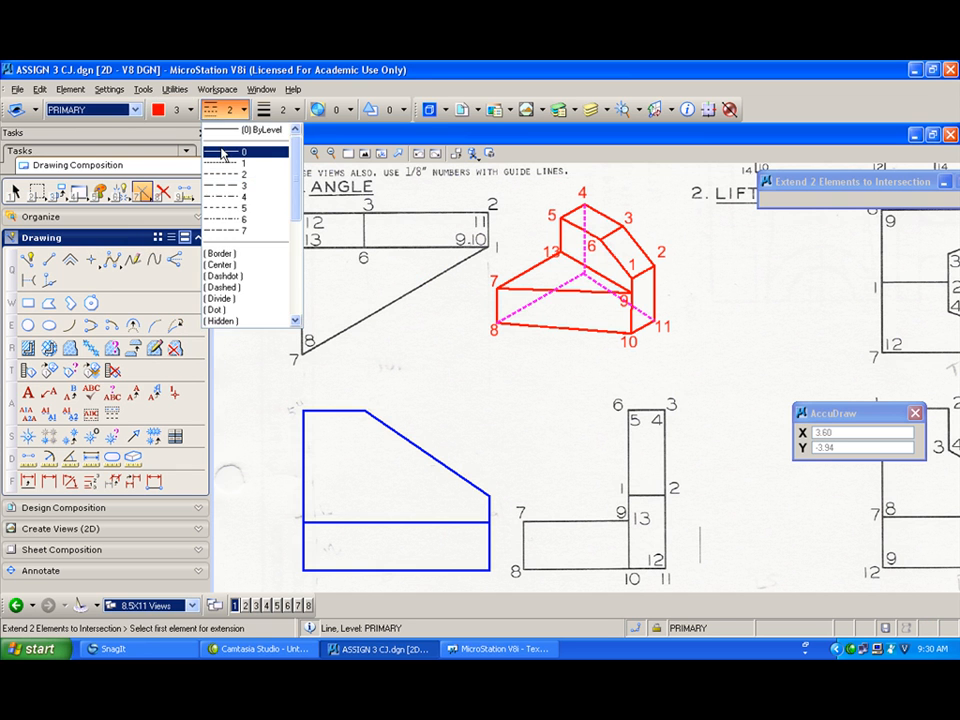
click(222, 153)
Step: Place text number 12 at the pictorial's hidden-line intersection and 5 at the blue view's top-left corner
click(28, 392)
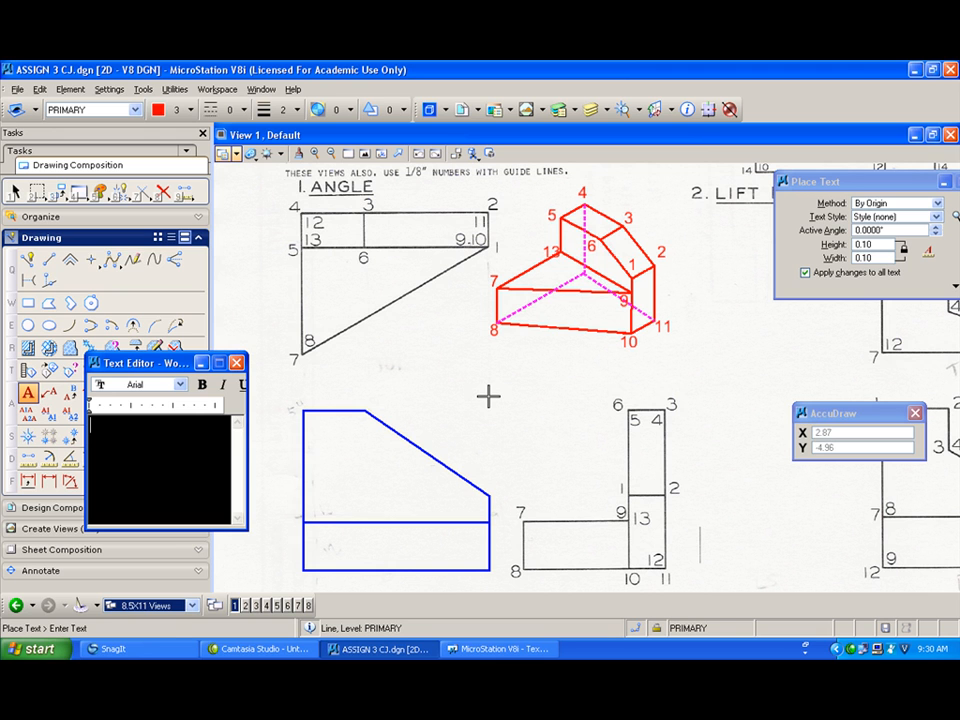
text(12)
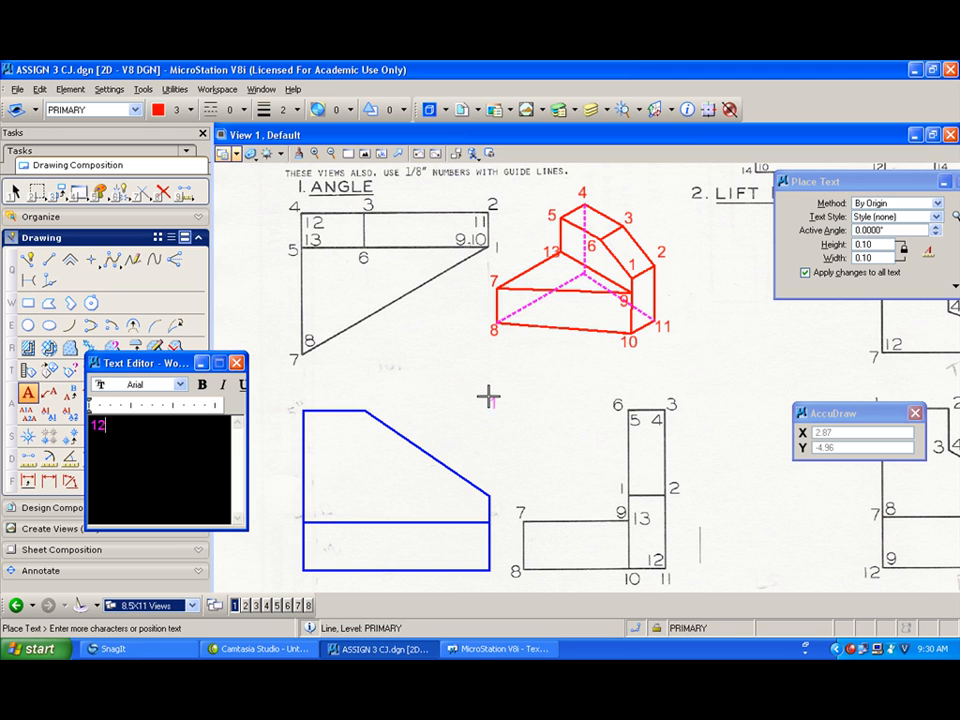
click(566, 266)
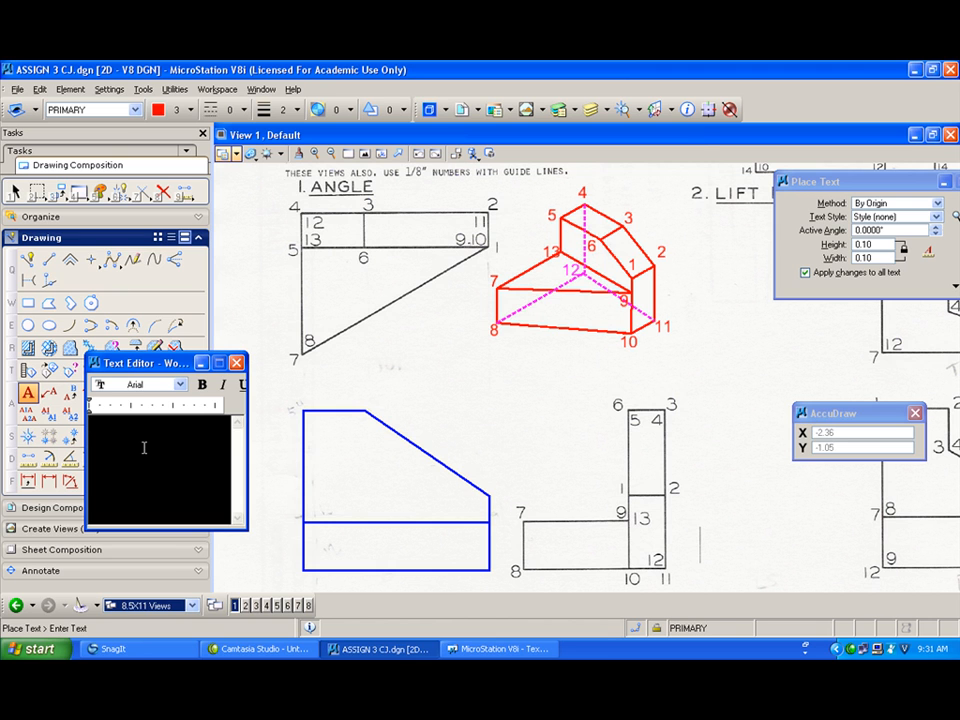
text(5)
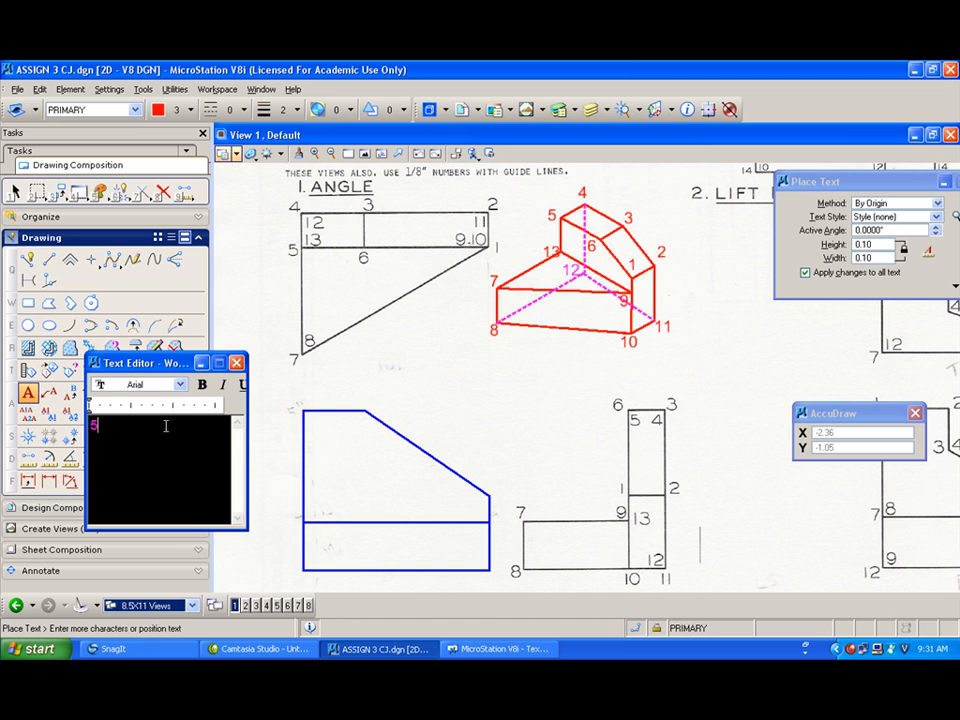
click(287, 401)
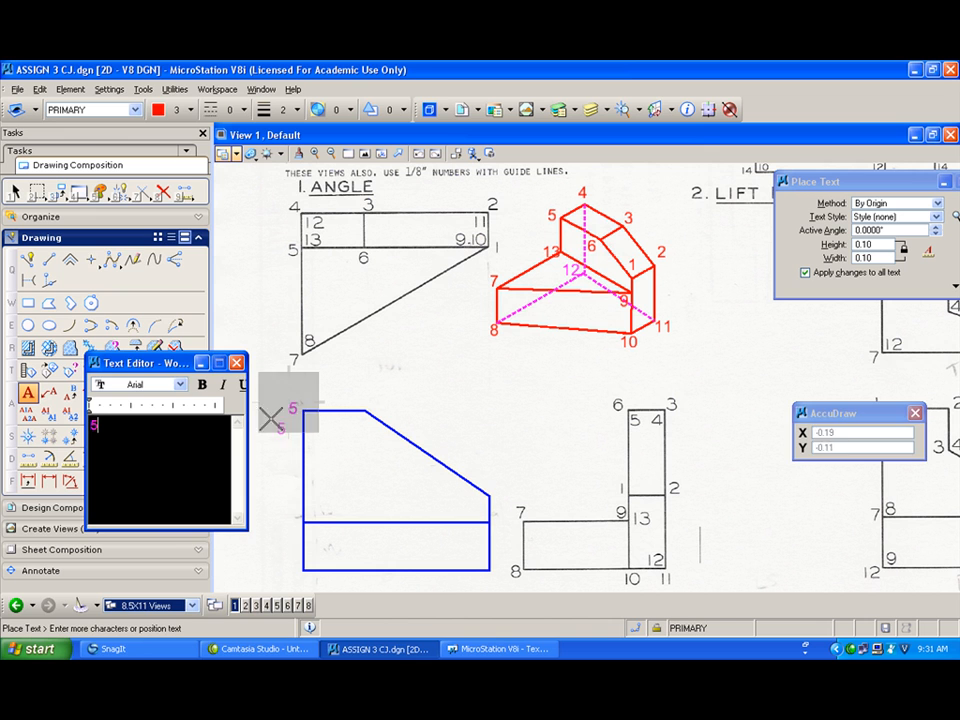
Step: Set the text color to 3 and label the blue view's top-left inside corner 4
text(4)
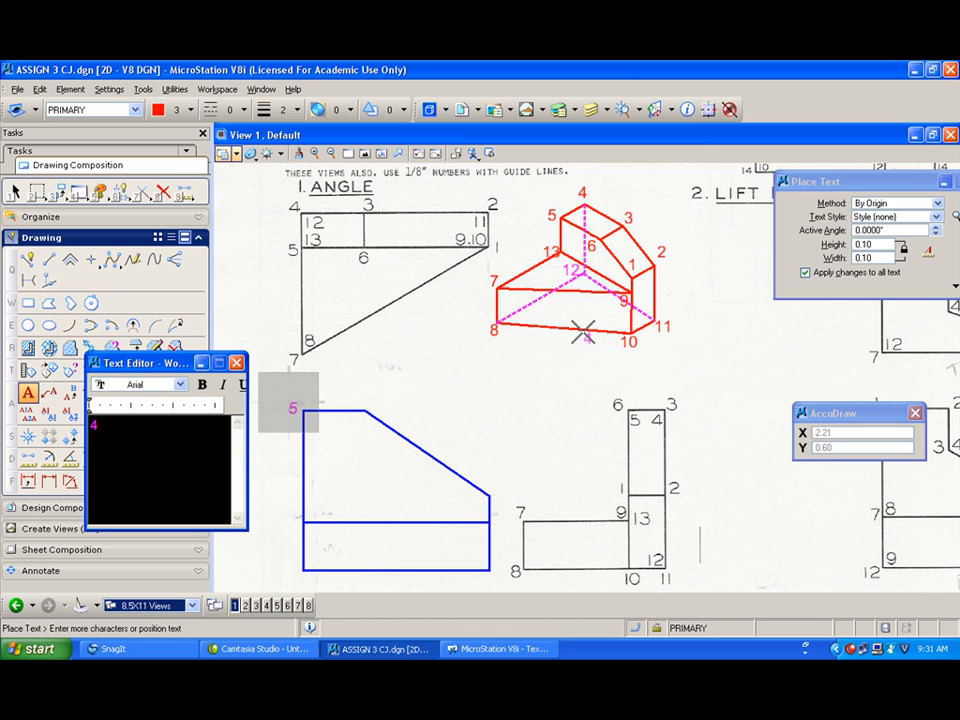
drag(249, 448, 388, 448)
click(363, 384)
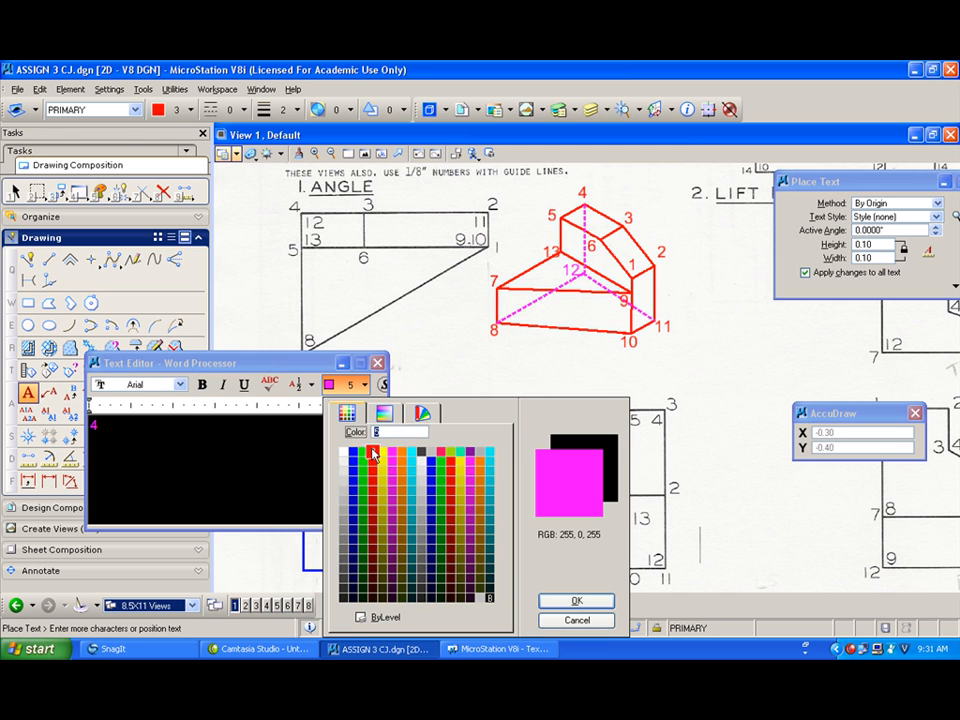
click(373, 454)
click(378, 363)
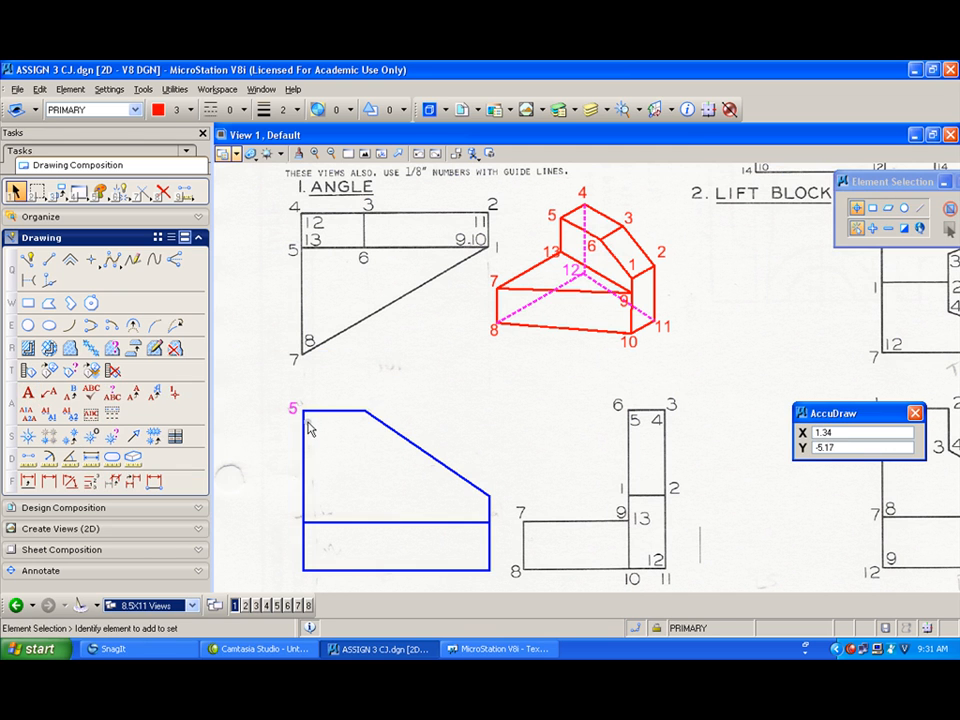
click(28, 392)
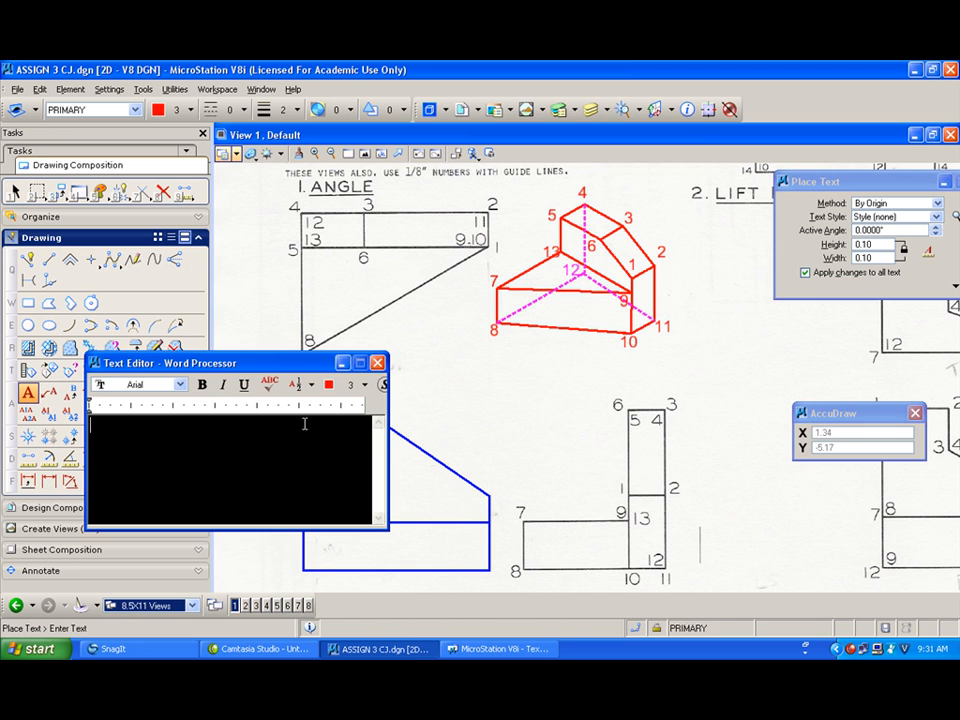
drag(388, 406, 205, 406)
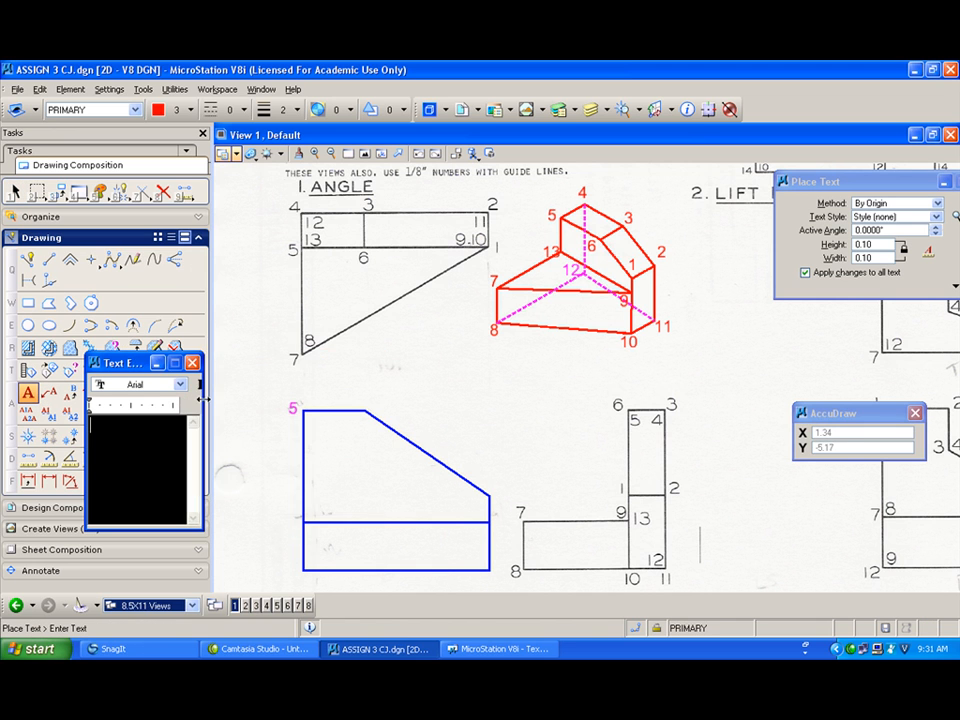
text(4)
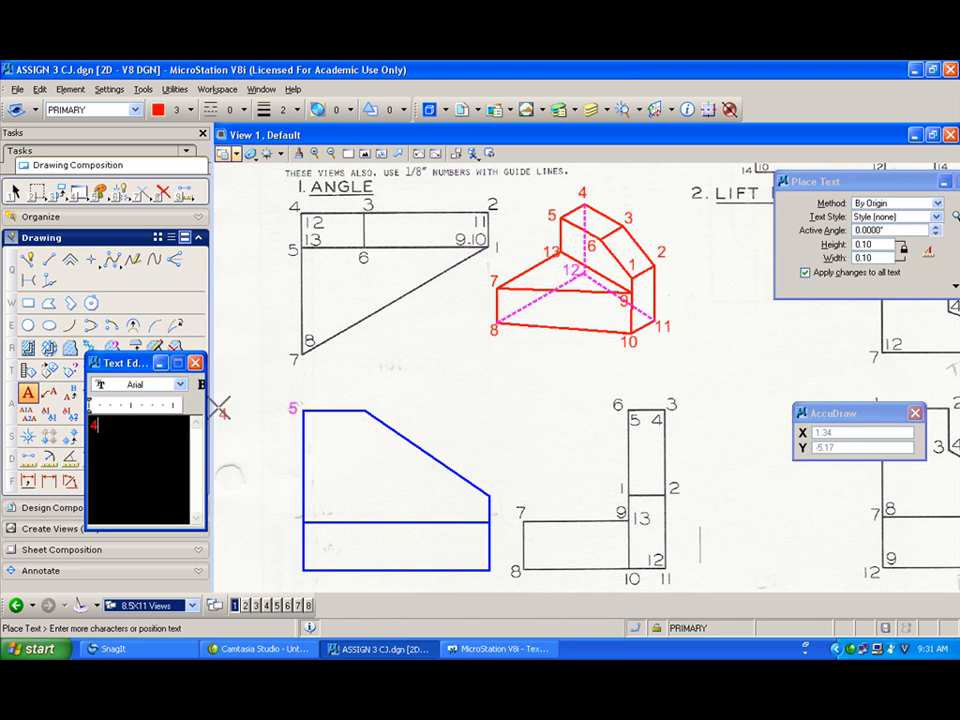
click(312, 424)
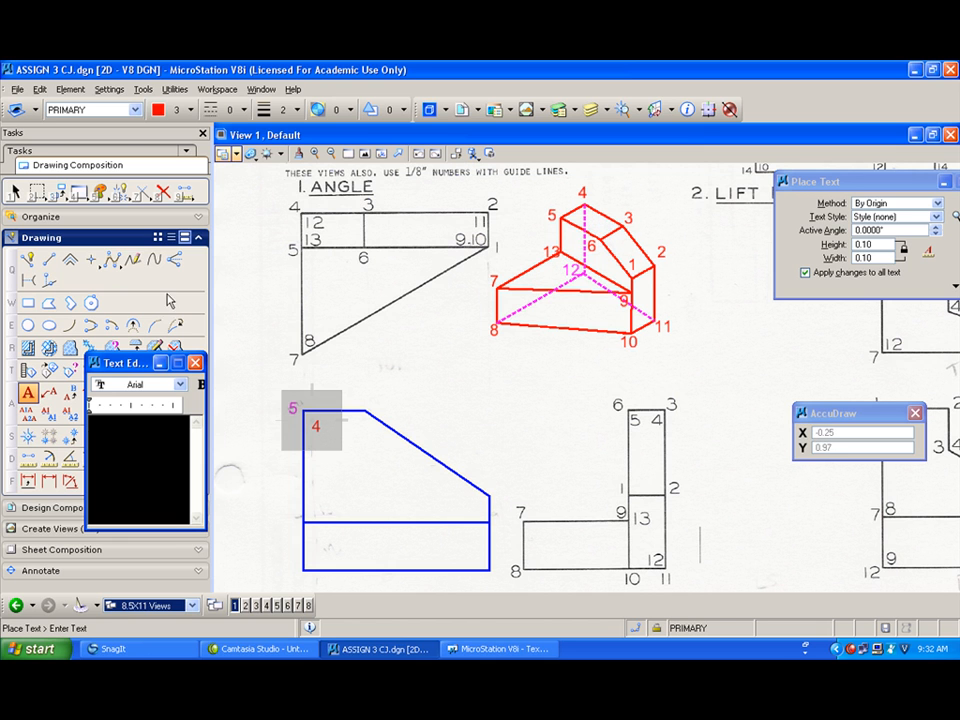
Step: Label the top of the blue view's sloped edge with the numbers 6 and 3
text(6)
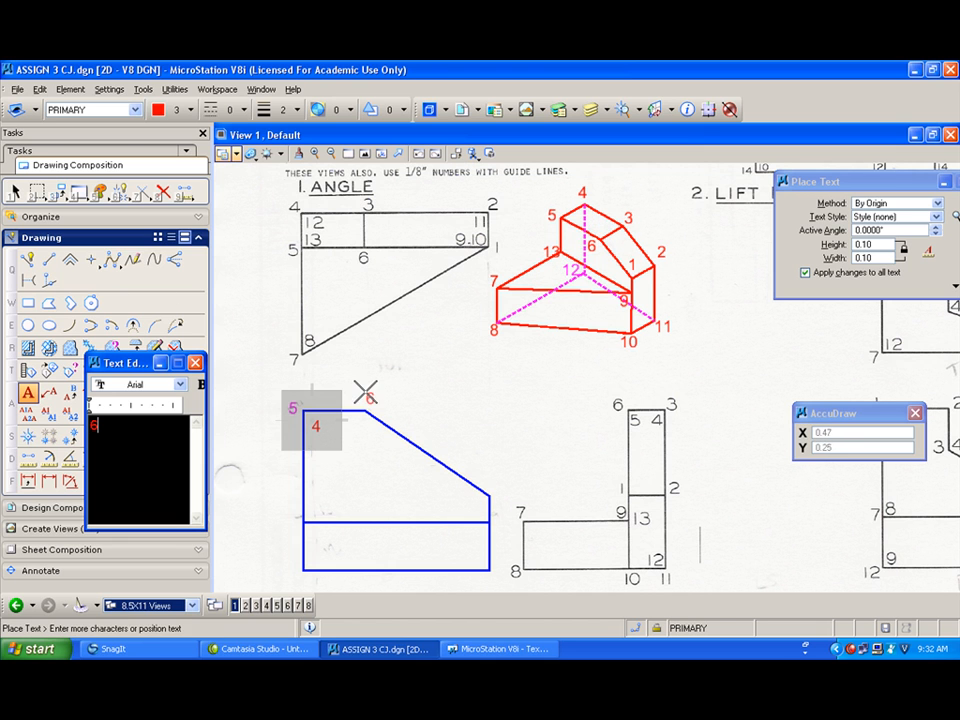
click(366, 394)
right_click(346, 381)
text(3)
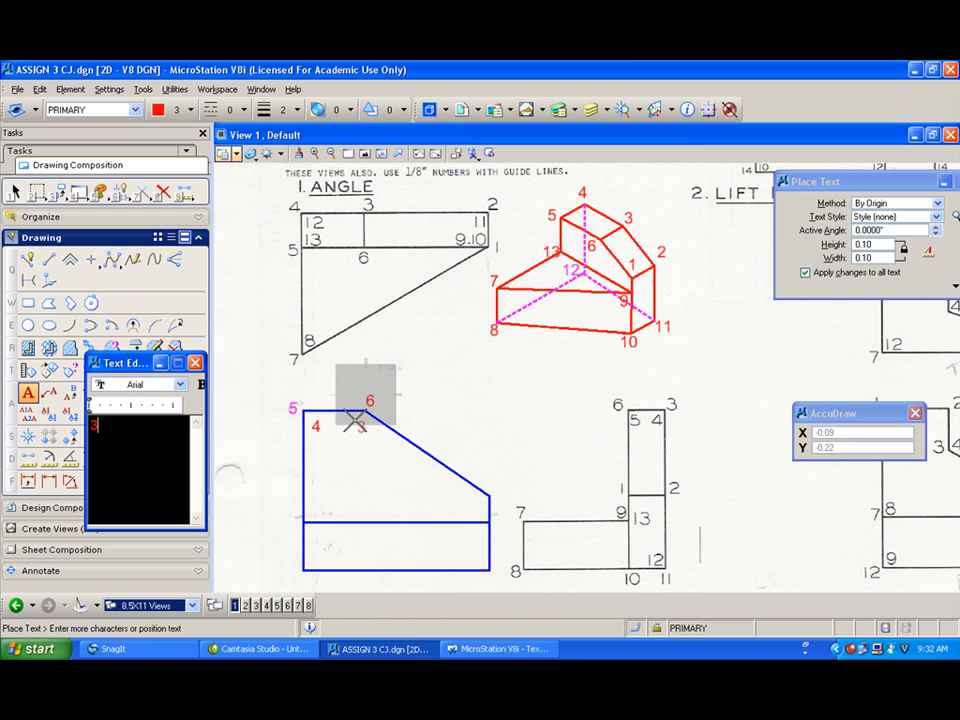
click(360, 412)
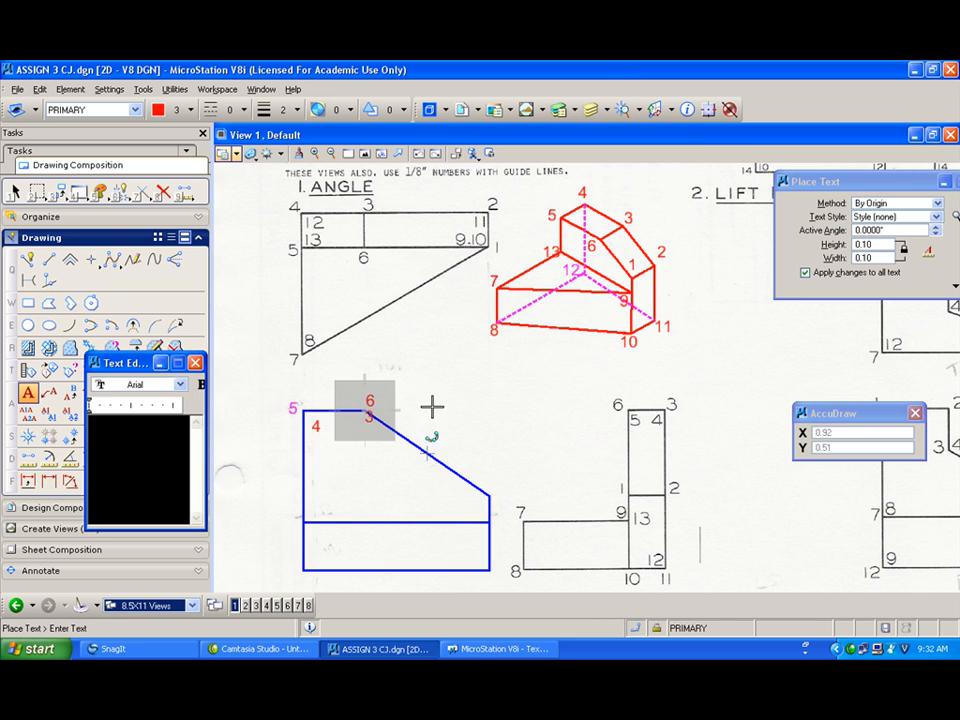
Step: Label the left end of the blue view's horizontal line with 7 and 13
text(7)
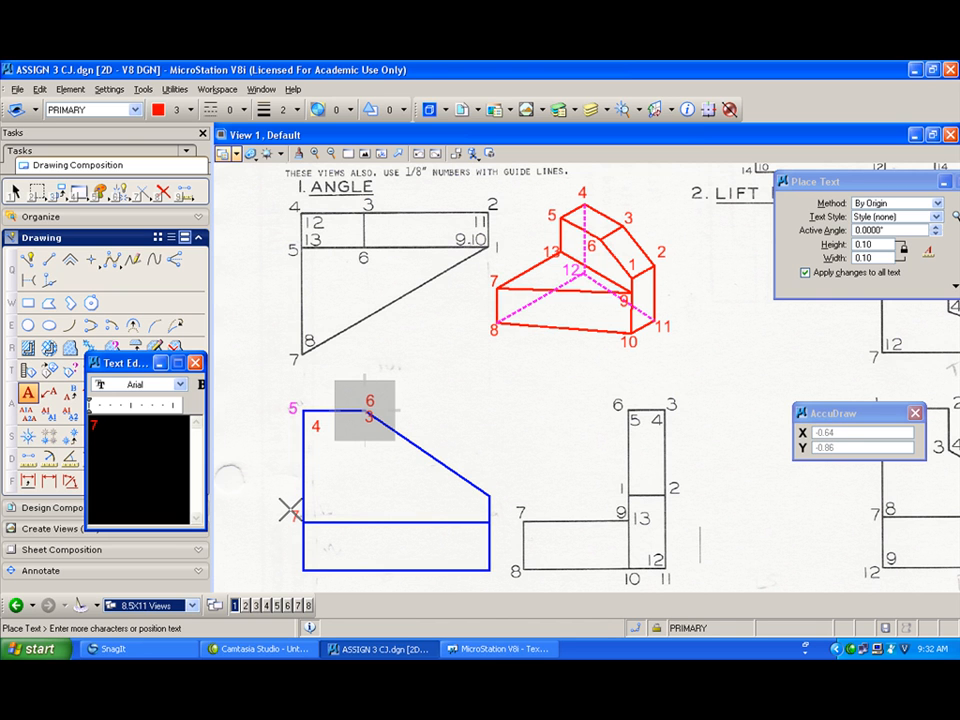
click(288, 512)
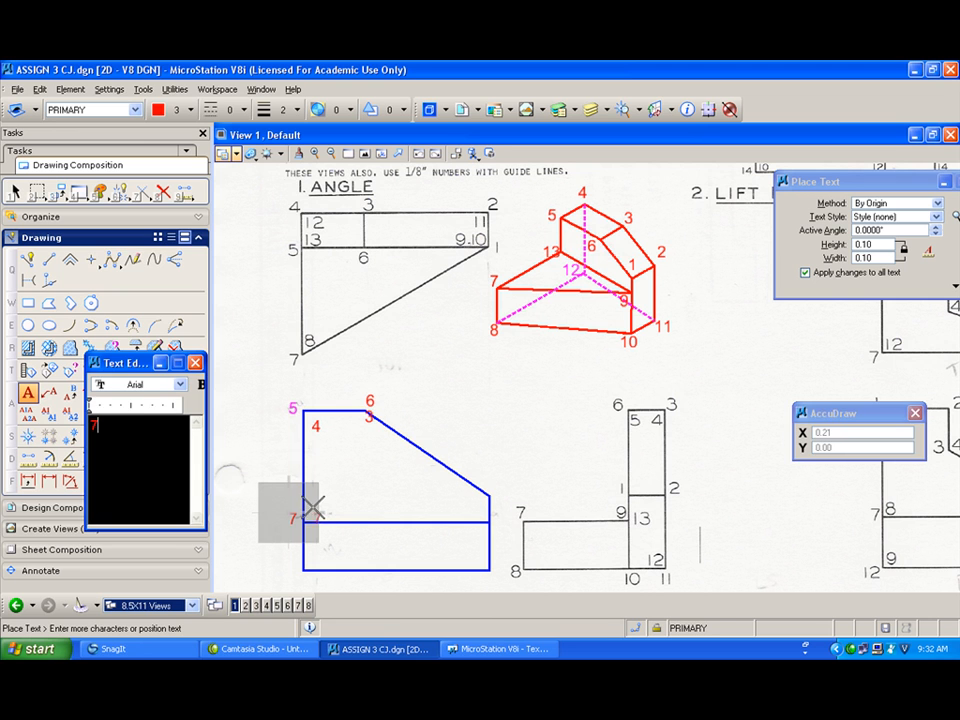
text(13)
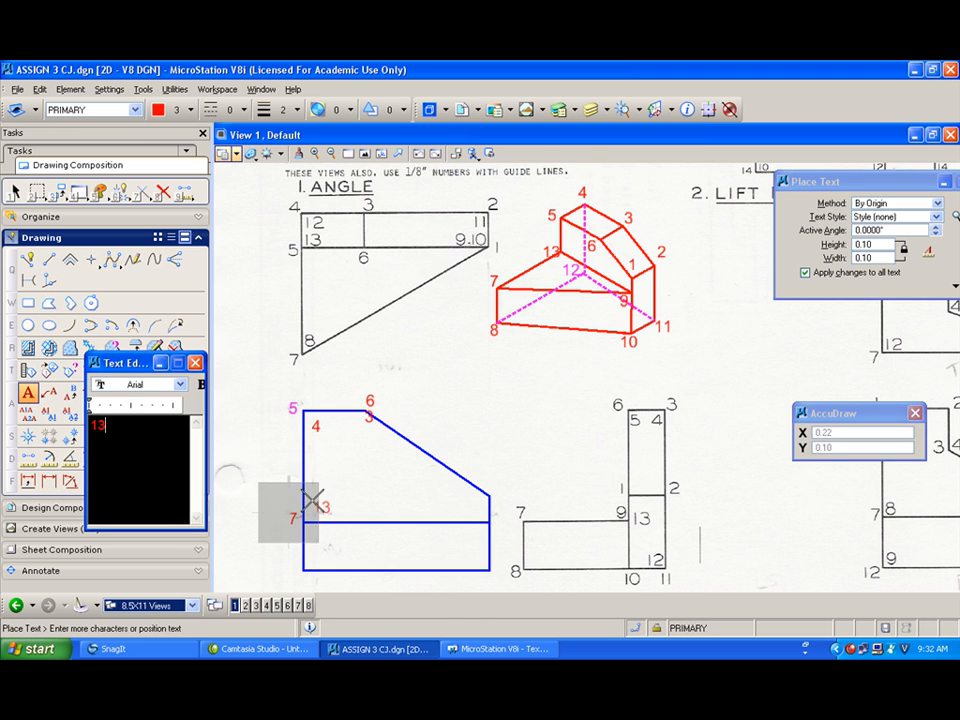
click(306, 497)
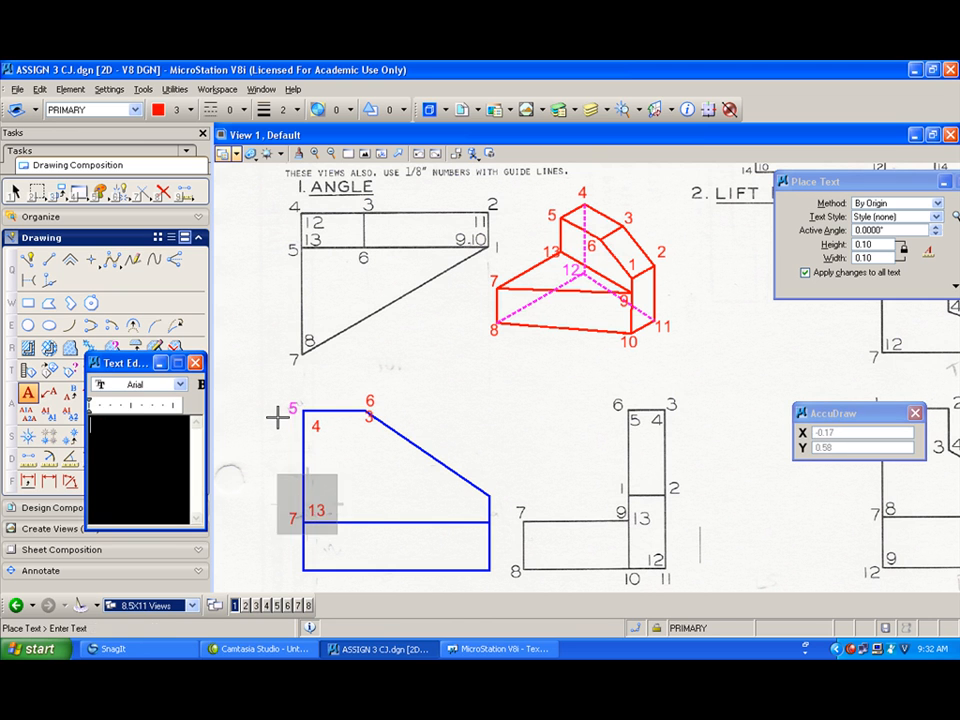
Step: Label the blue view's bottom-left corner with 8 and 12
text(8)
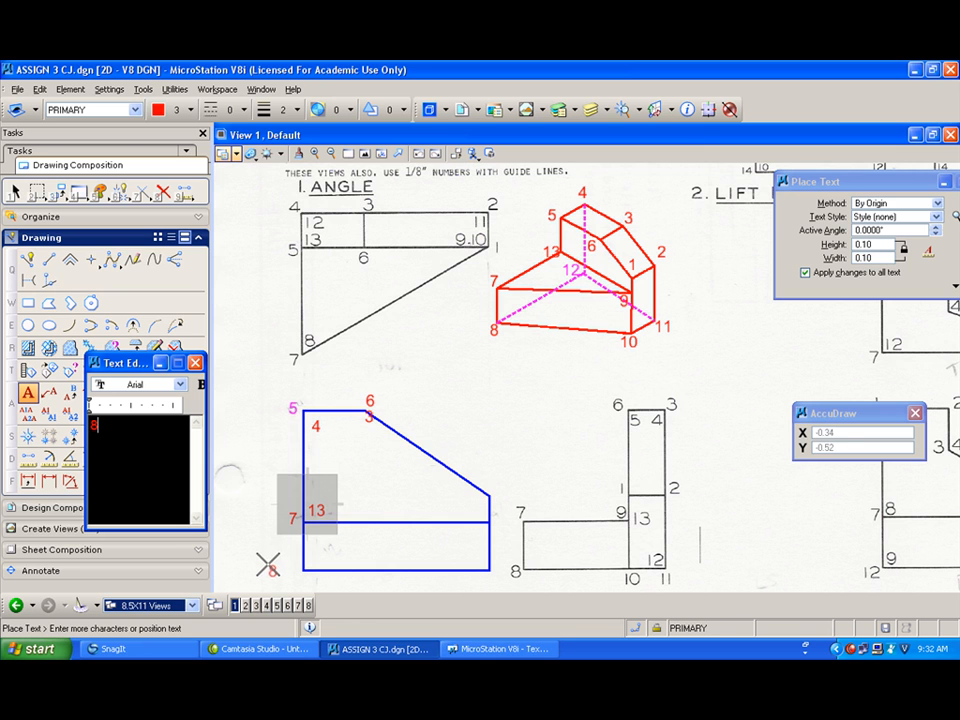
click(290, 566)
text(12)
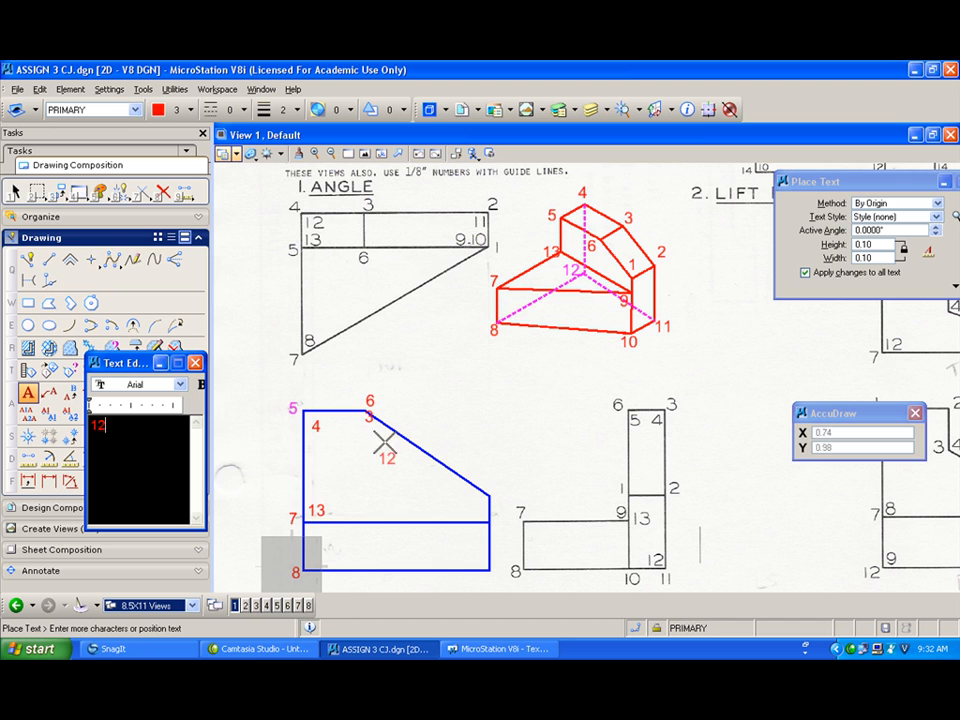
click(311, 556)
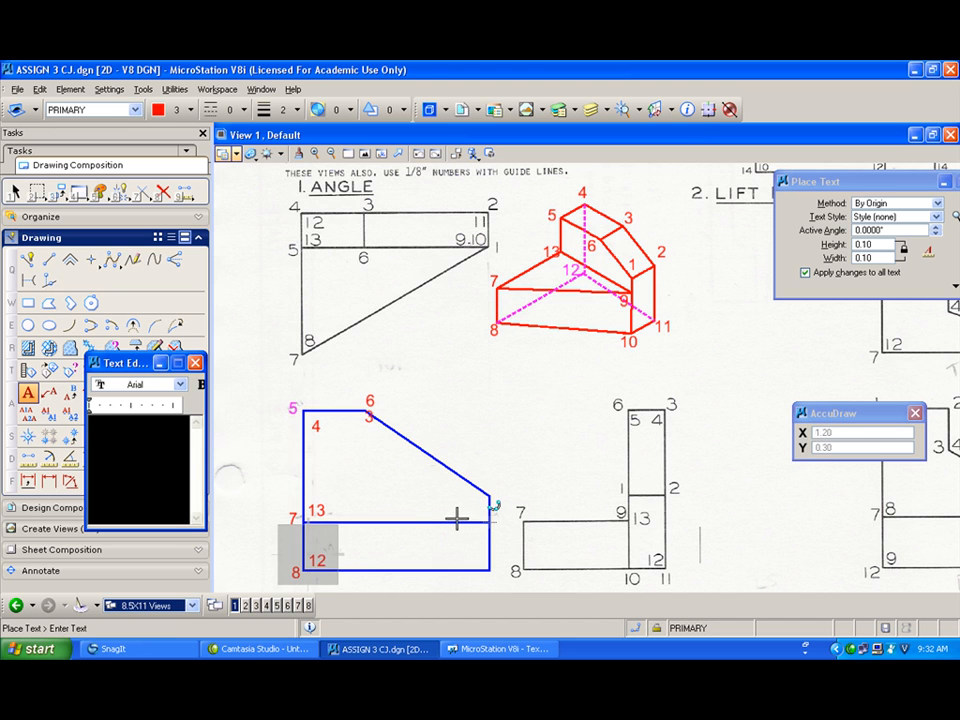
Step: Label the blue view's right side with 9 at the middle line and 10 at the bottom corner
text(9)
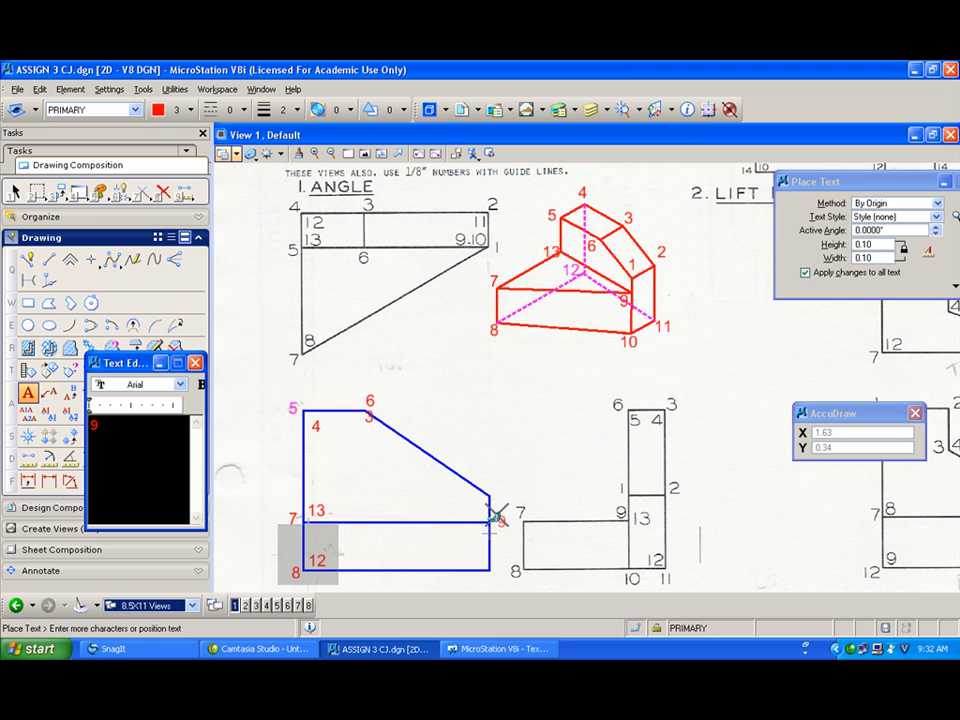
click(495, 517)
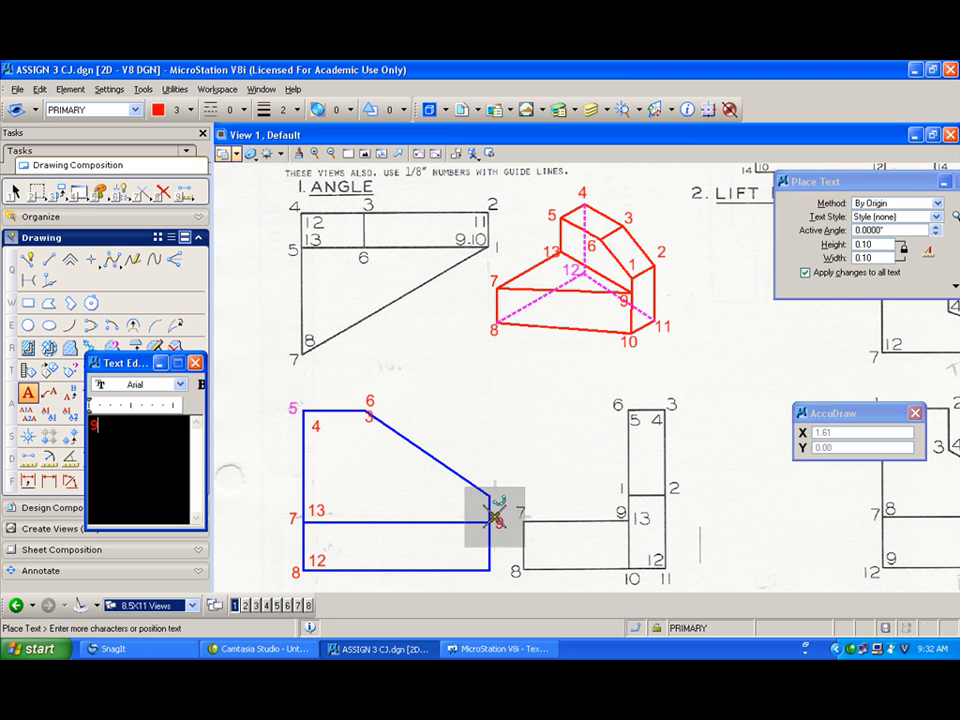
text(10)
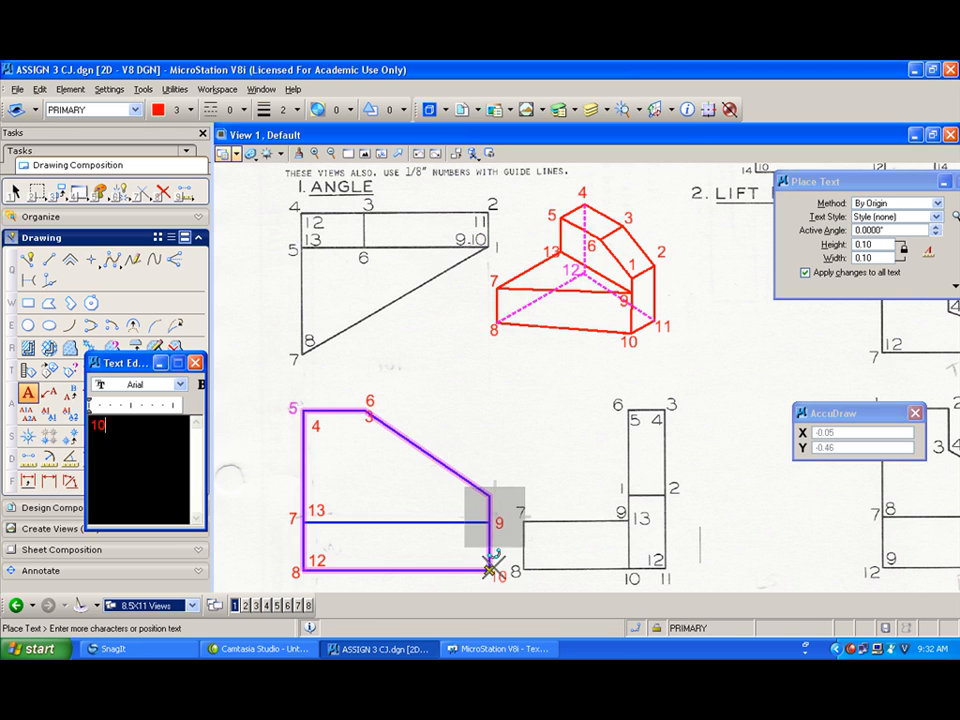
click(491, 568)
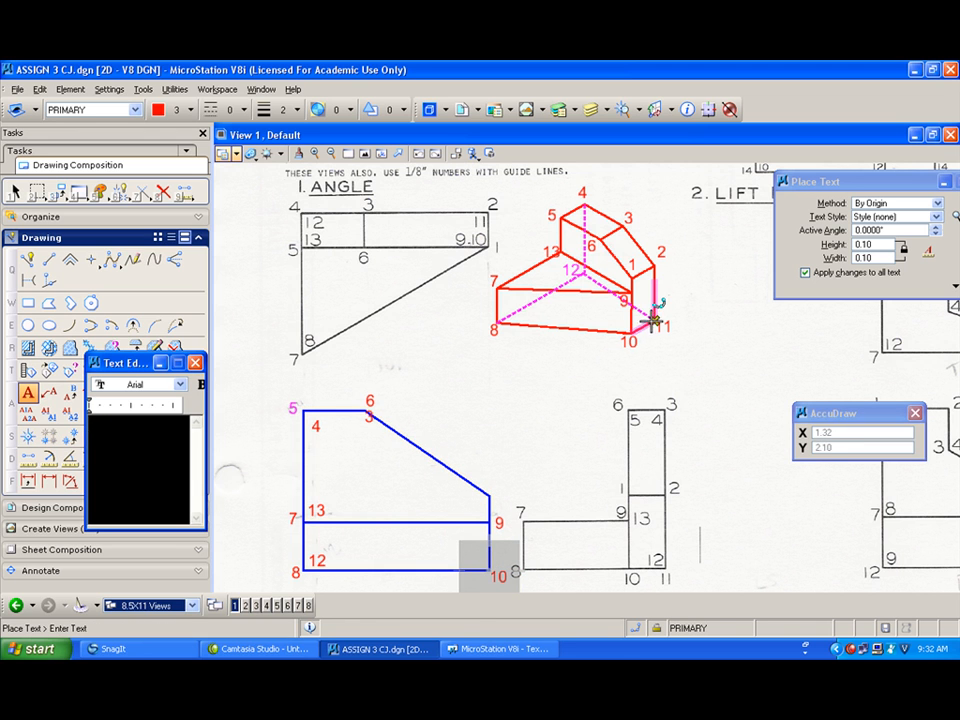
Step: Label the blue view's remaining corners 11, 1 and 2
text(11)
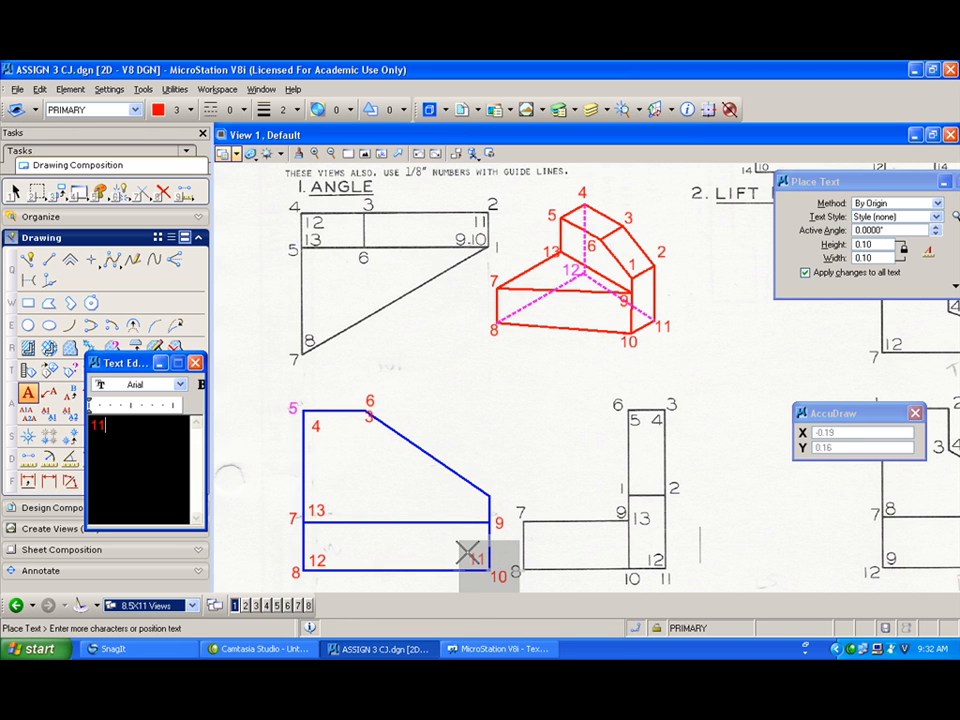
click(466, 553)
text(1)
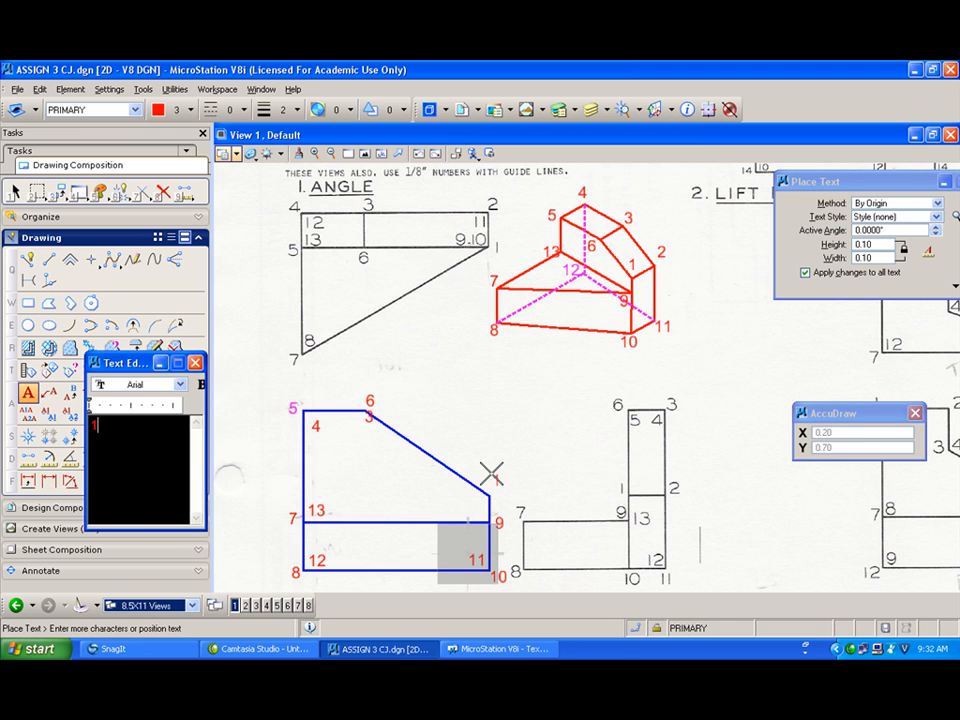
click(490, 482)
text(2)
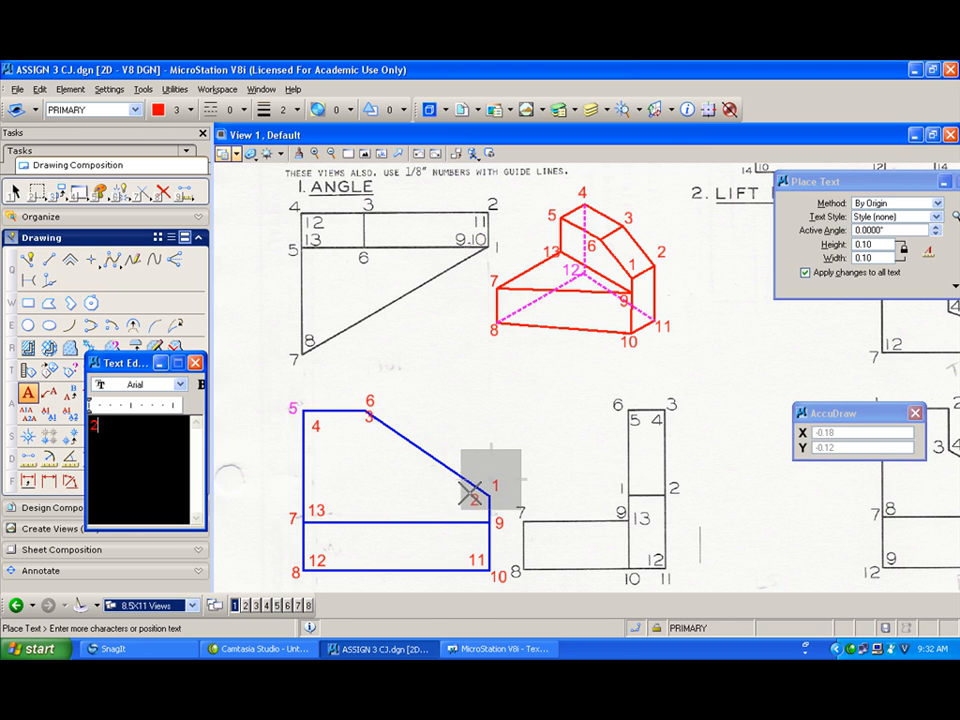
click(475, 492)
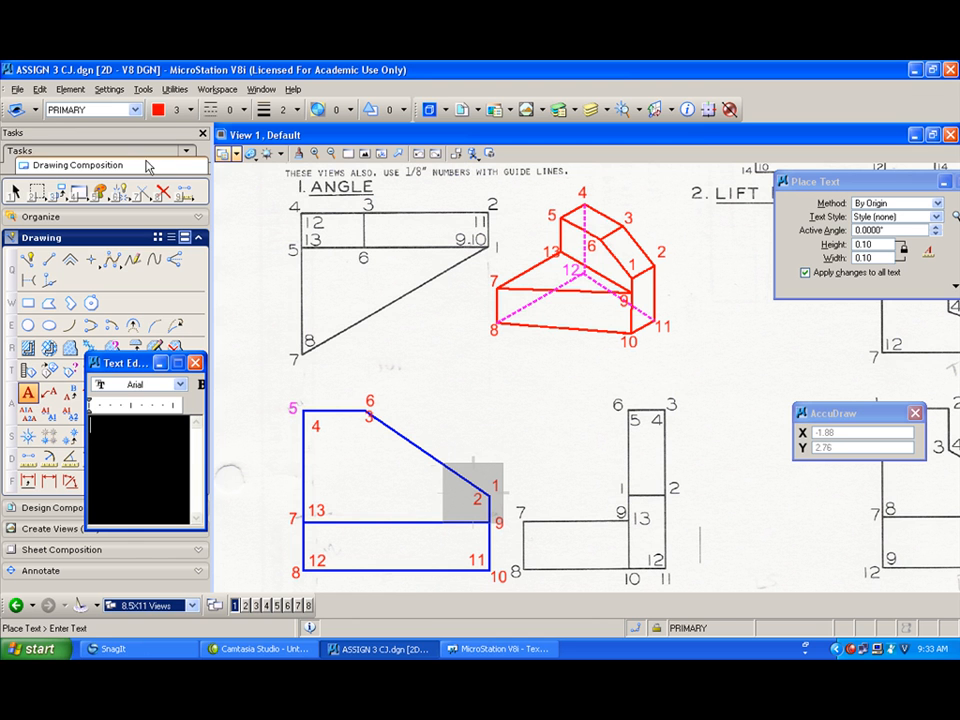
Step: Sketch the front-left face of the Lift Block pictorial as a red parallelogram beside the Angle pictorial
click(14, 191)
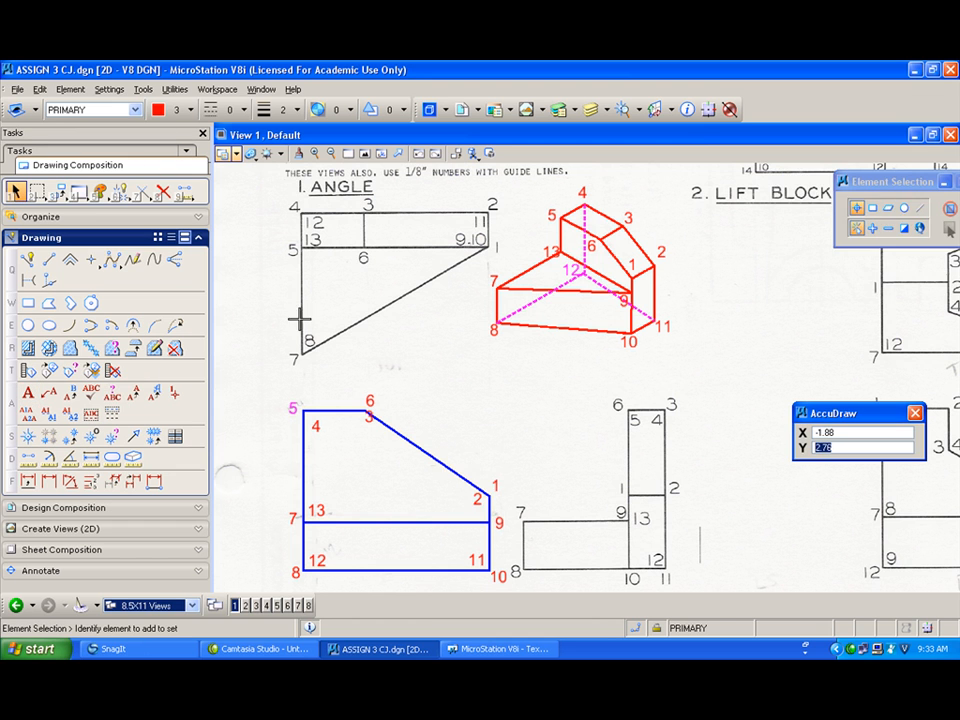
mouse_move(449, 393)
middle_down()
mouse_move(600, 396)
mouse_move(440, 386)
middle_up()
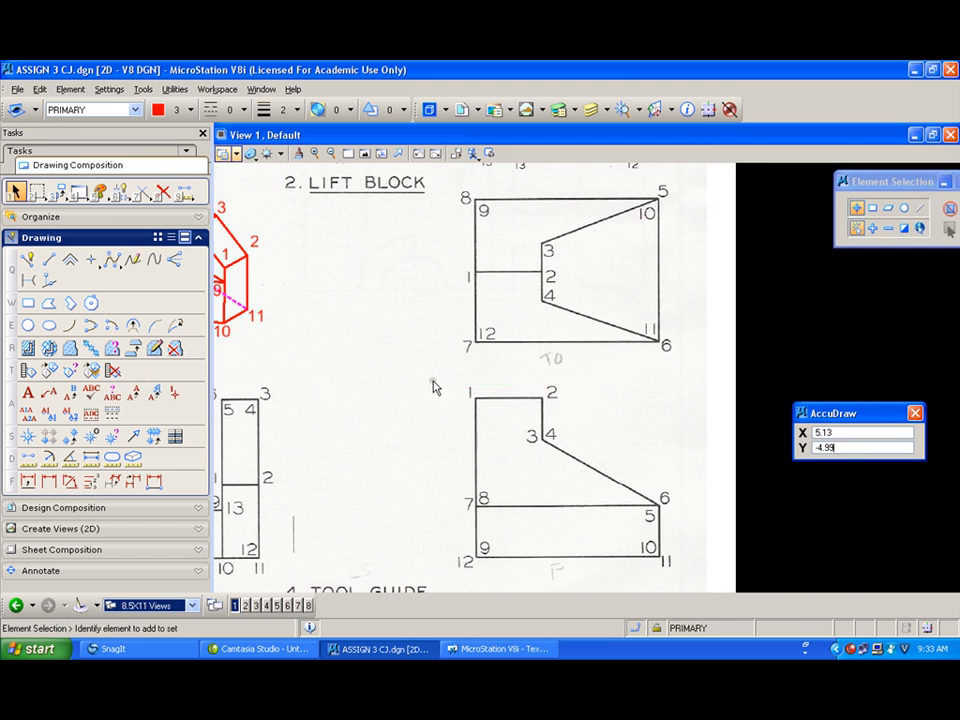
middle_drag(358, 353, 472, 367)
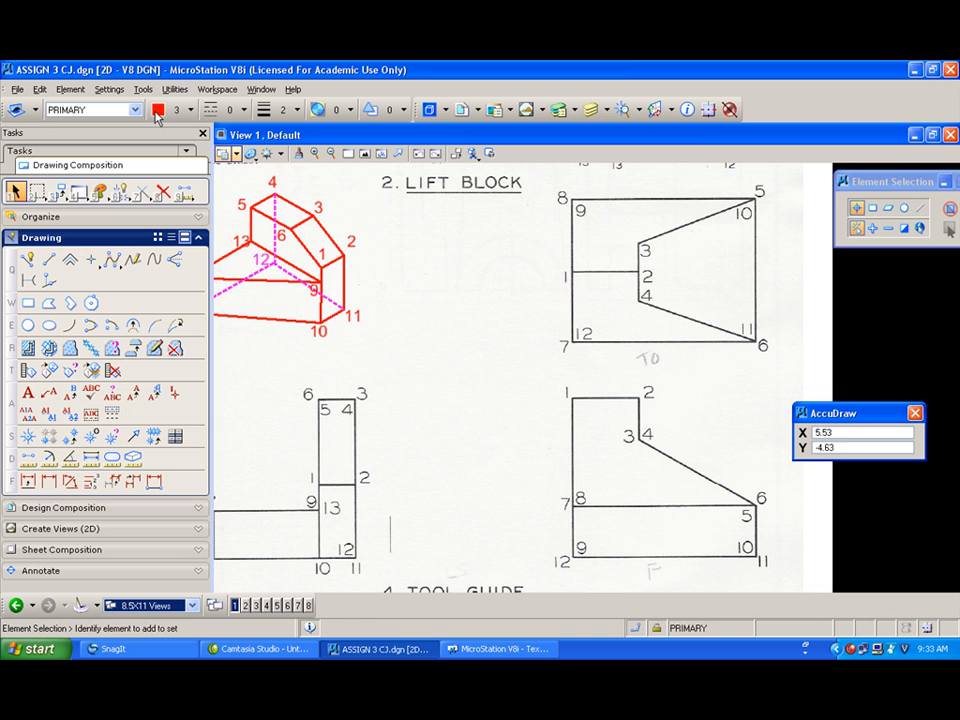
click(27, 258)
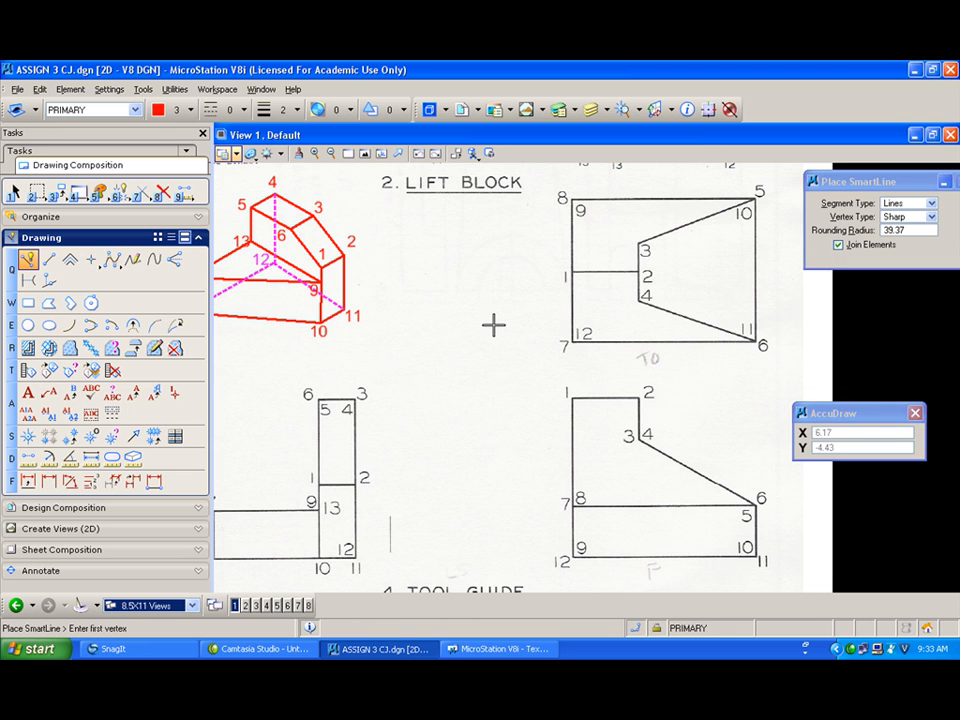
click(392, 290)
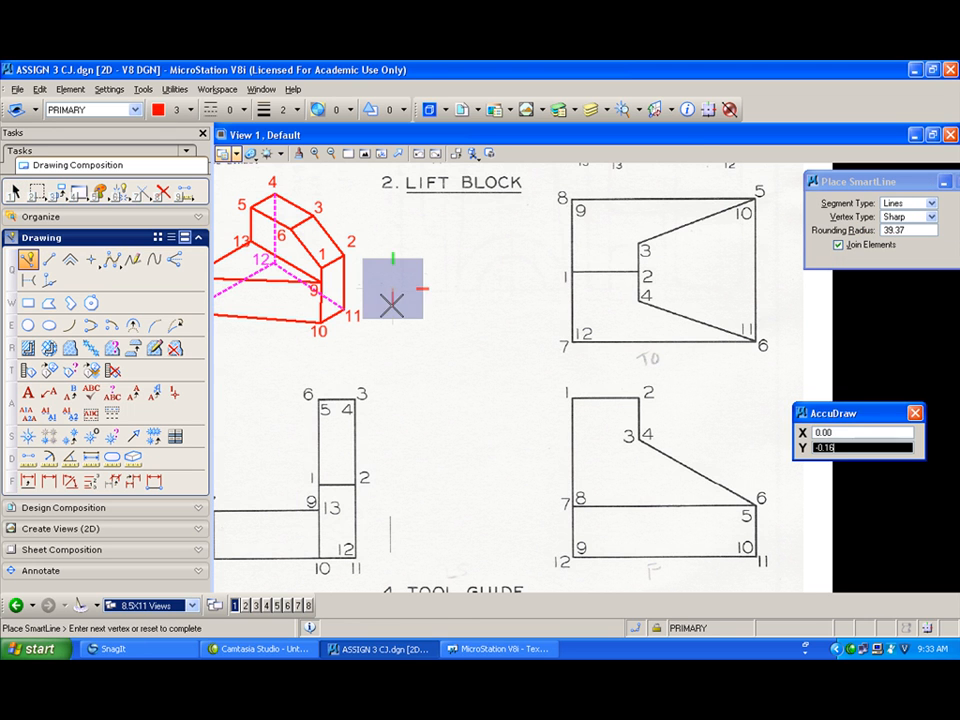
click(393, 310)
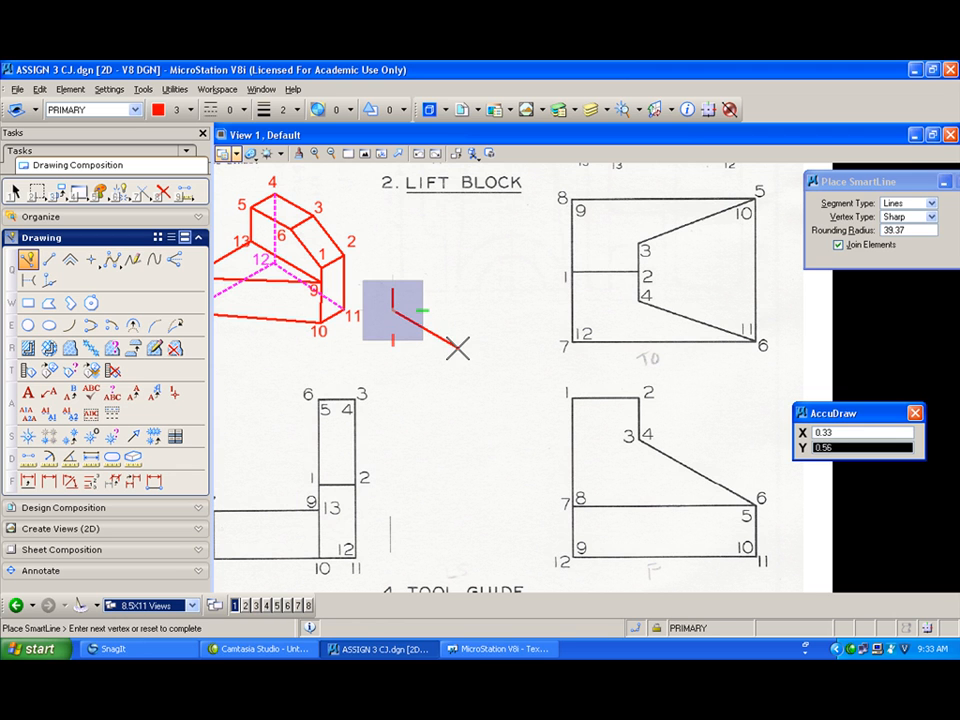
click(457, 346)
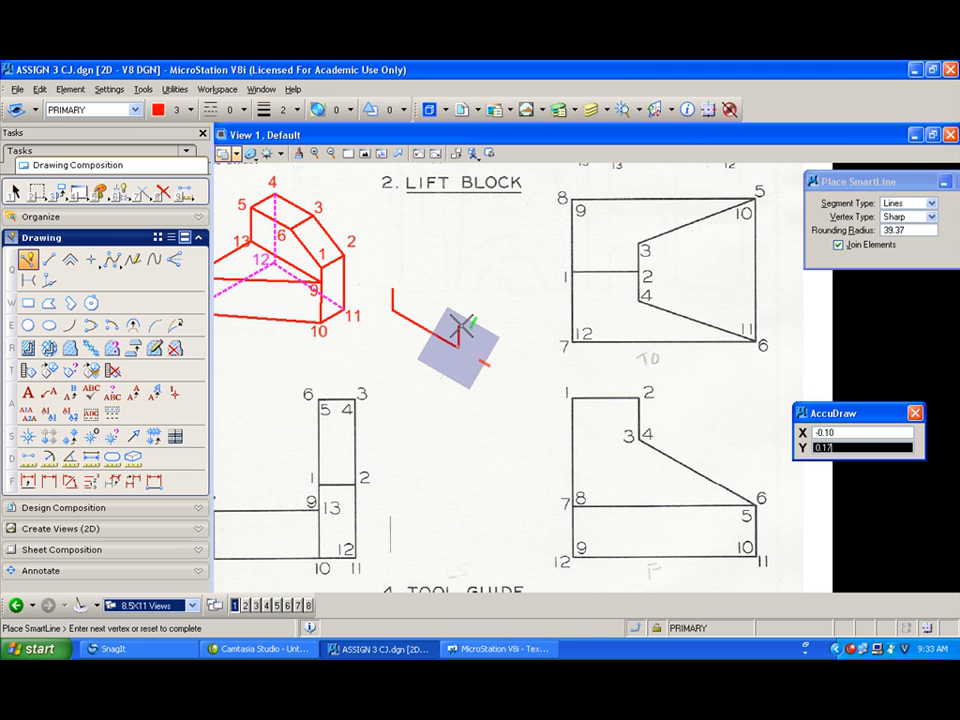
click(458, 325)
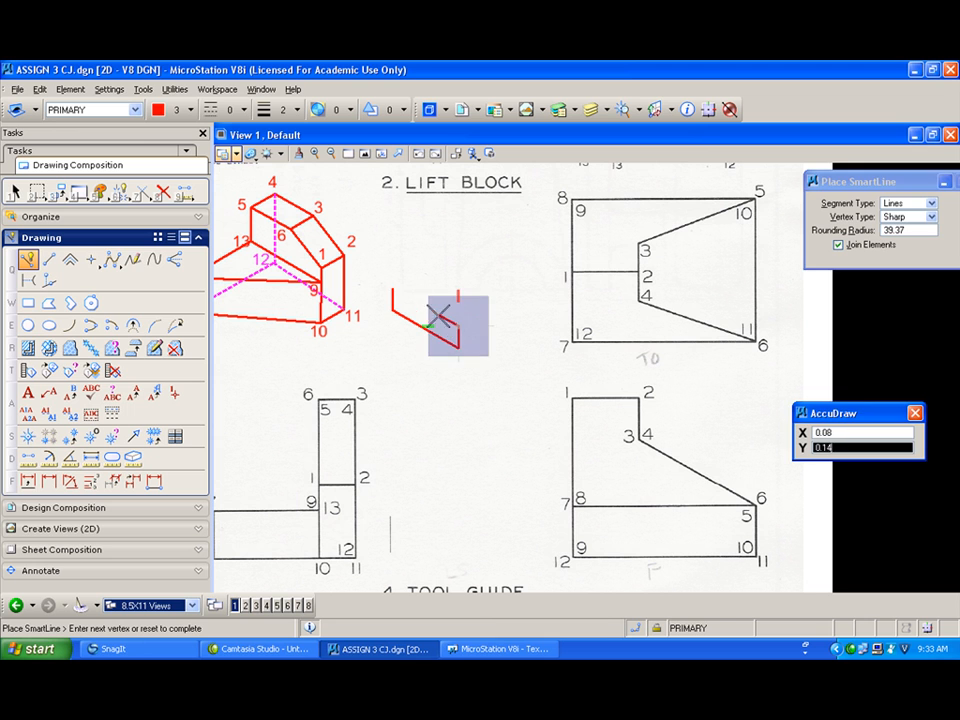
click(392, 290)
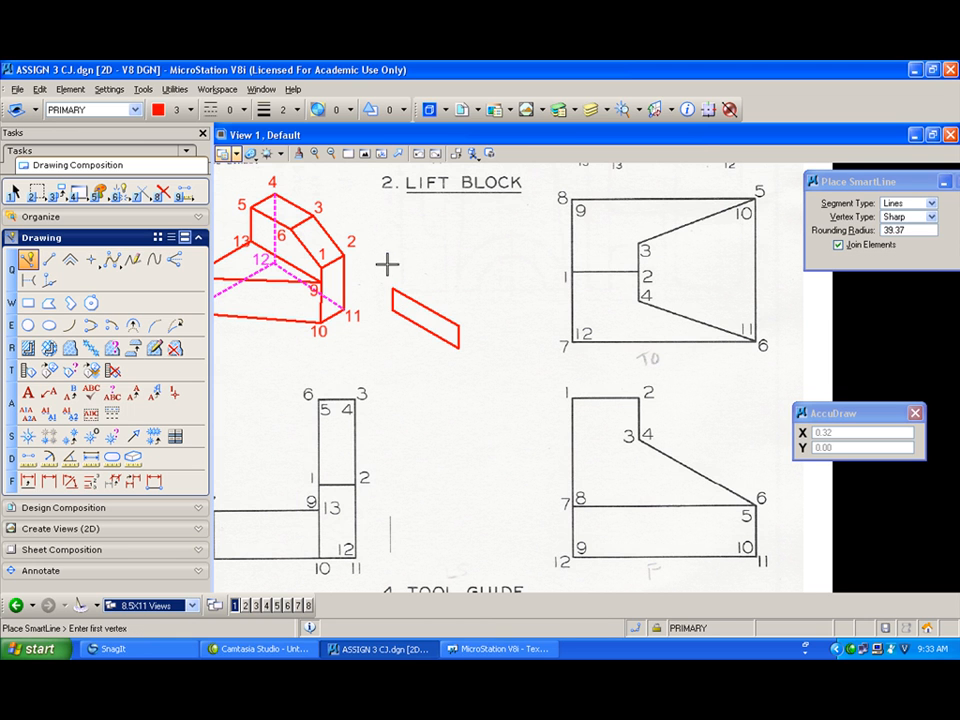
Step: Add the front-right face of the Lift Block pictorial as a second red parallelogram
click(458, 325)
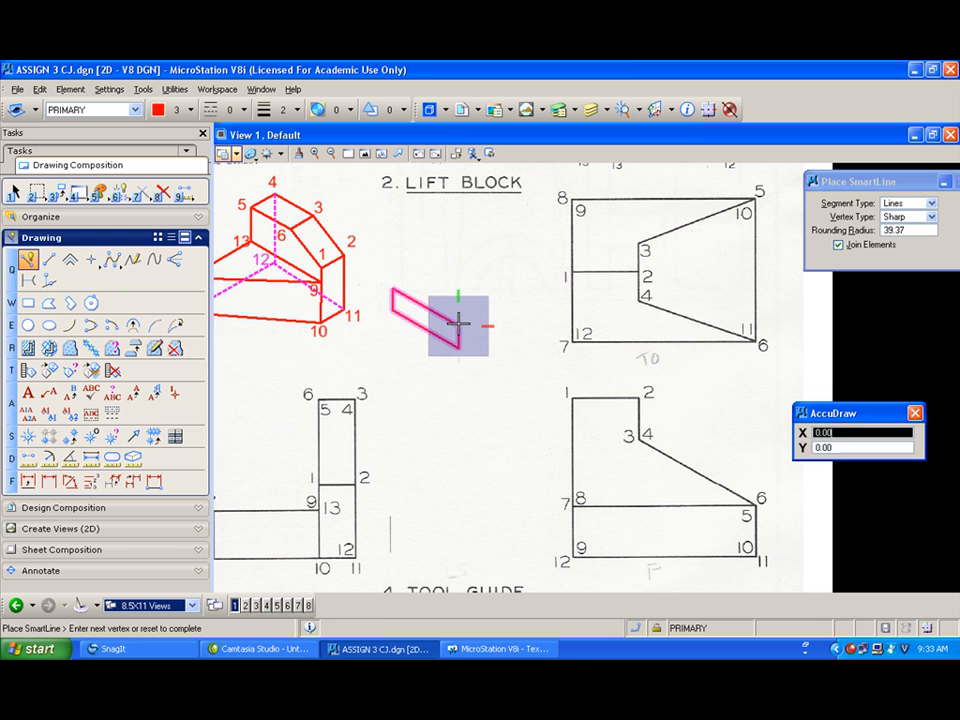
click(508, 302)
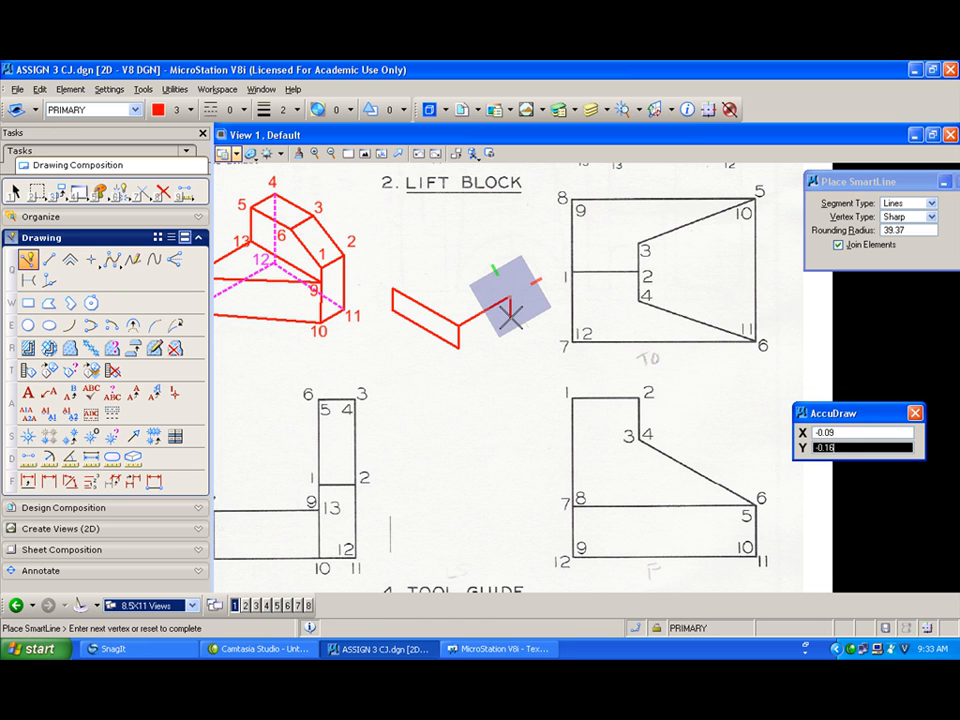
click(511, 320)
click(460, 347)
Step: Draw the top face outline of the Lift Block pictorial in red
click(458, 325)
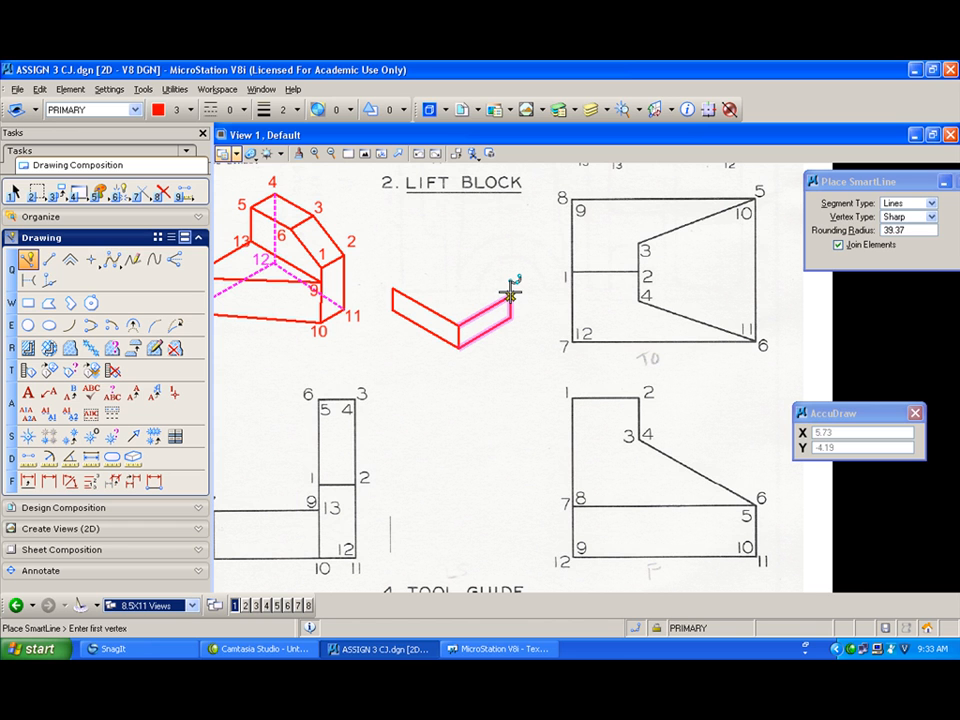
click(510, 295)
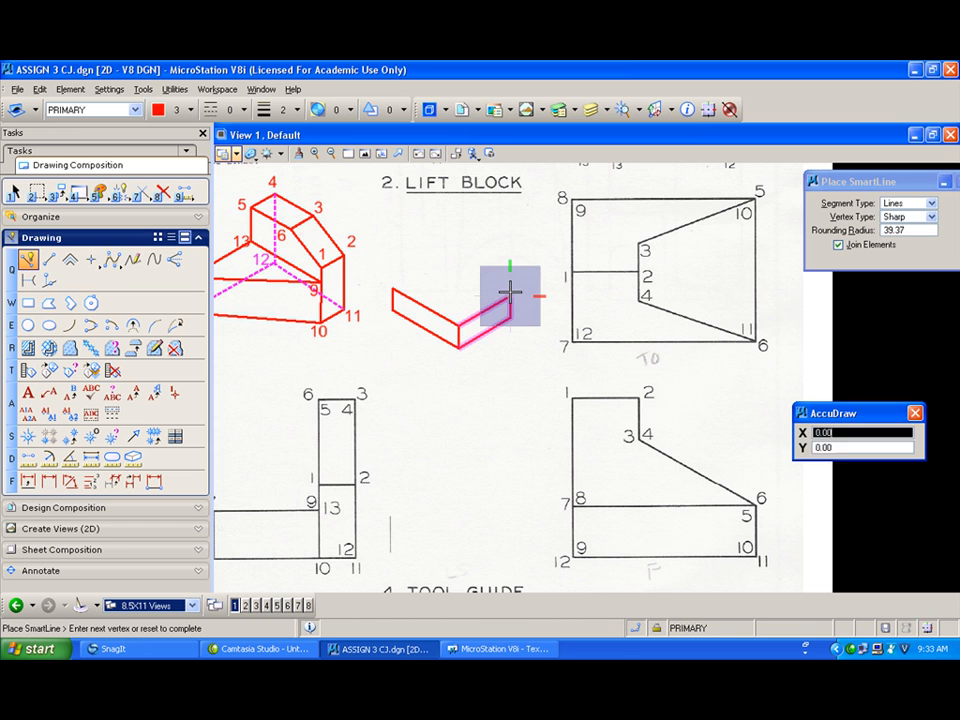
click(459, 260)
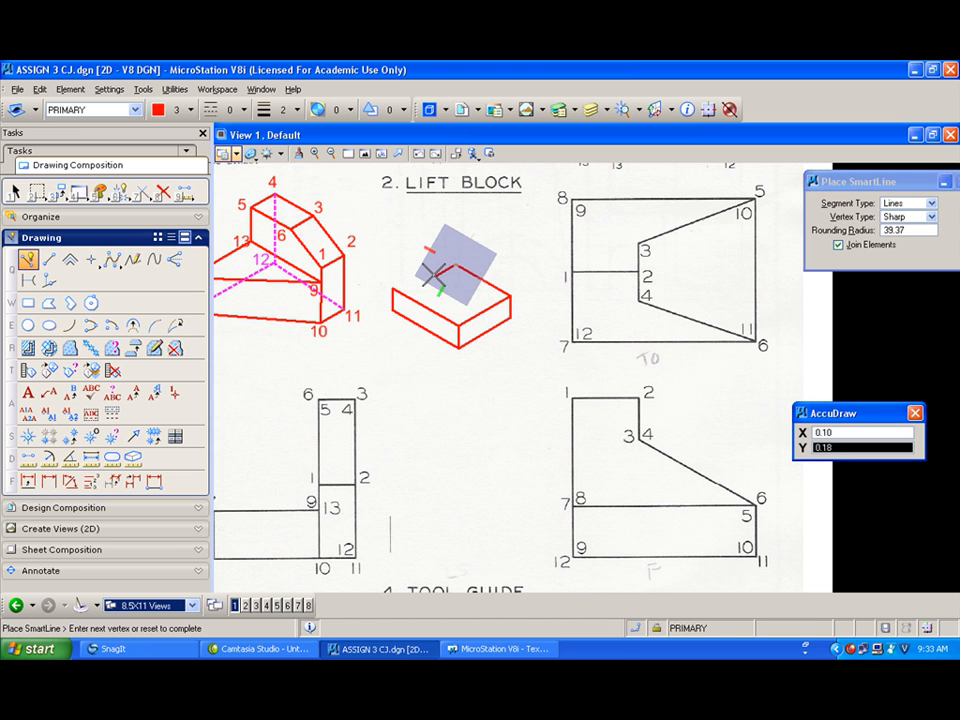
click(437, 275)
click(459, 325)
right_click(459, 325)
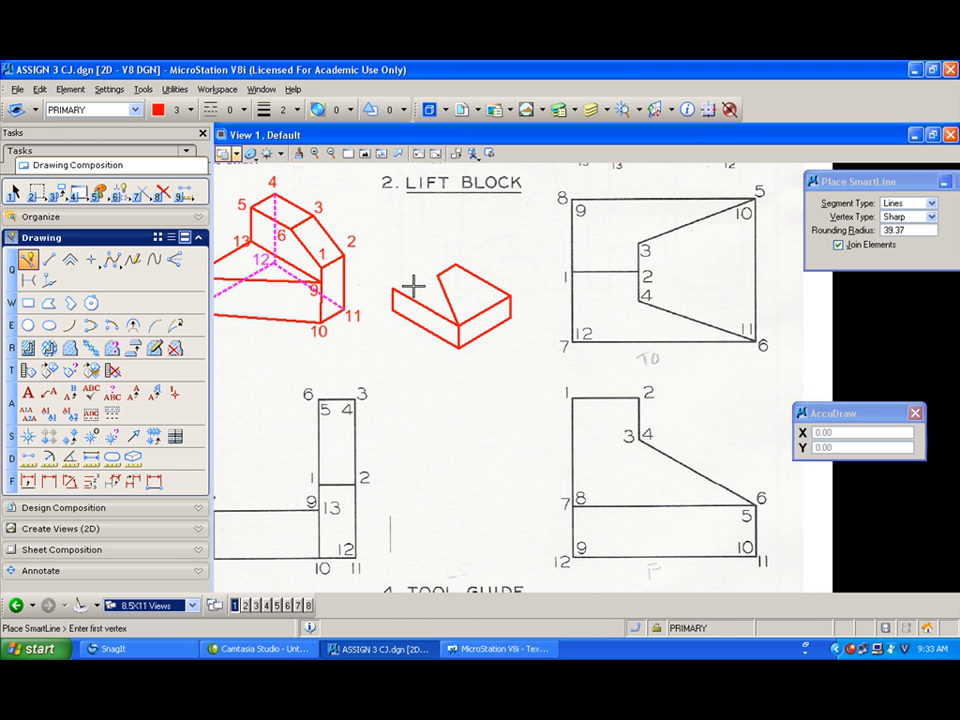
Step: Add the slanted notch lines on the upper-left of the Lift Block pictorial
click(392, 287)
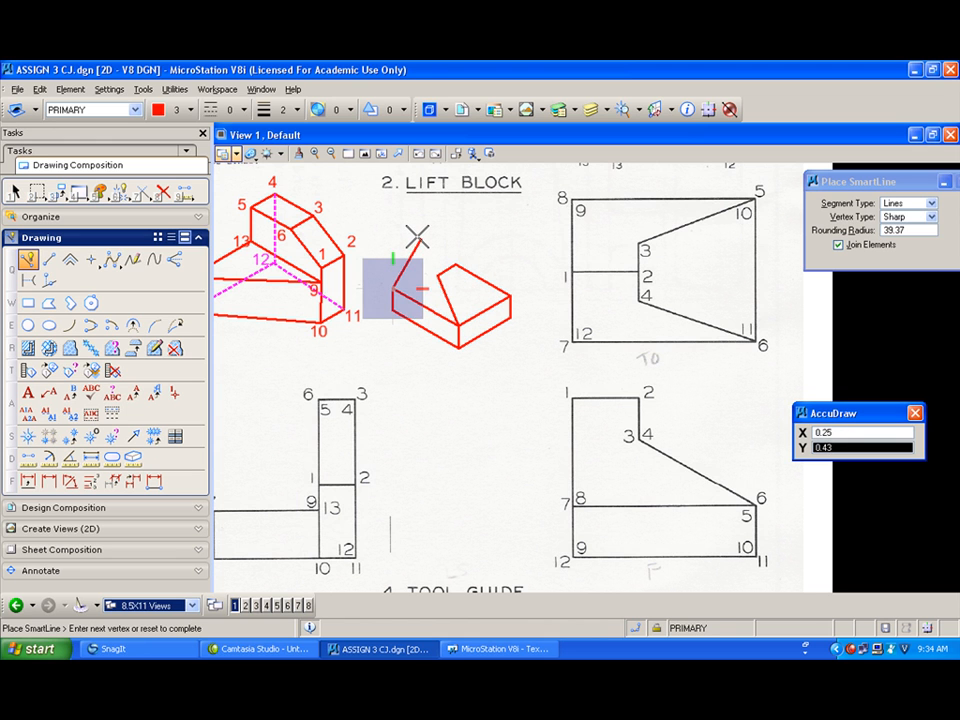
click(418, 238)
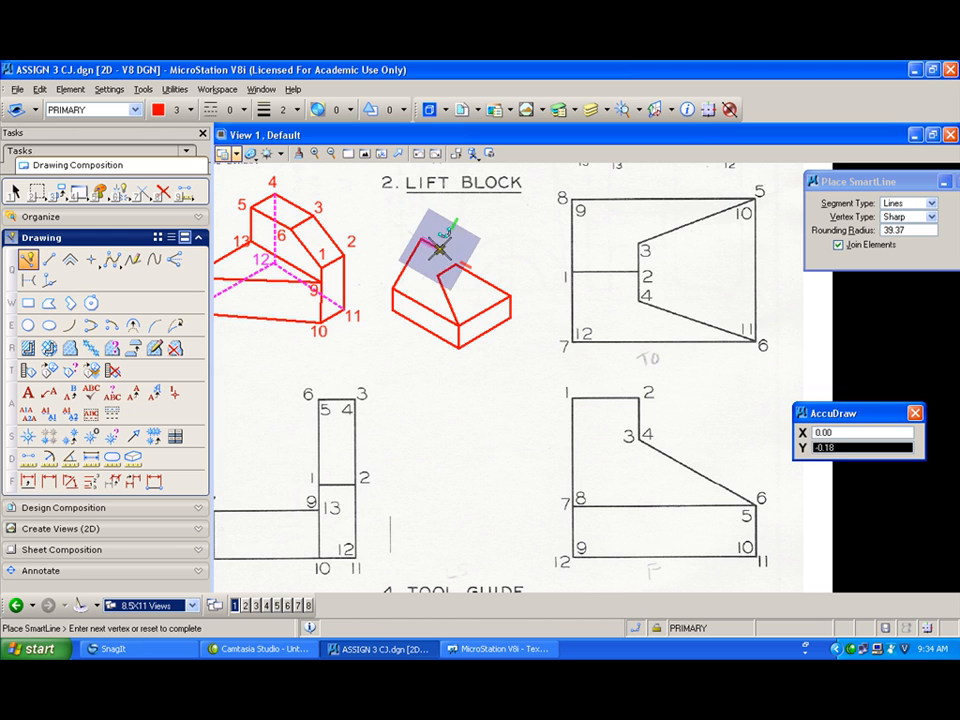
right_click(440, 247)
click(440, 249)
click(455, 263)
right_click(538, 244)
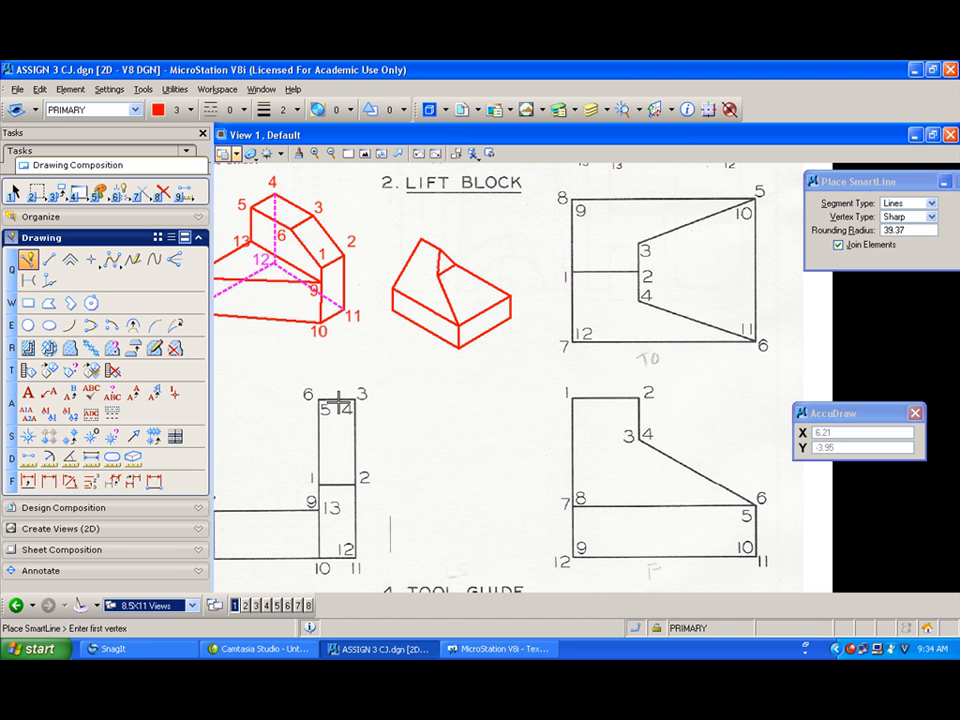
Step: Switch the active level to CONSTRUCTION with red colour 3
middle_drag(538, 501, 390, 505)
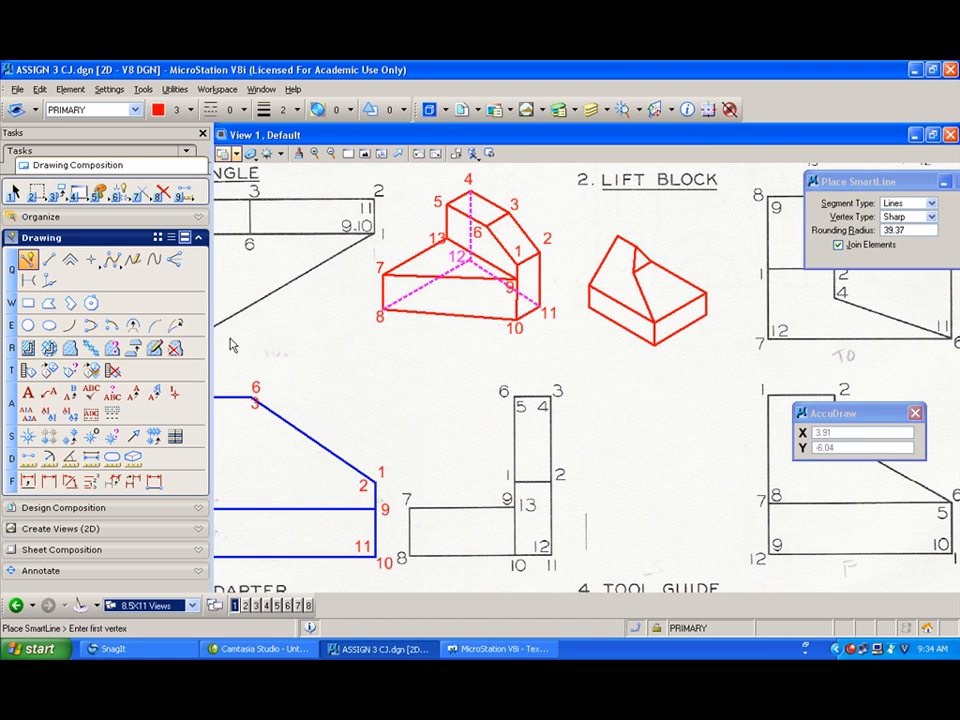
click(186, 109)
click(180, 177)
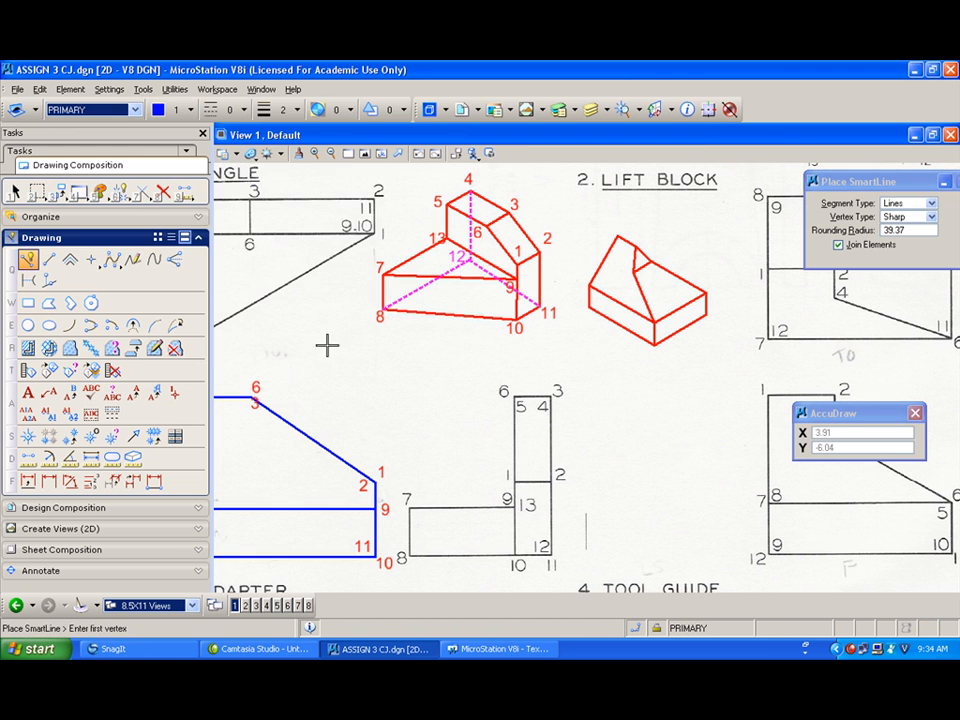
middle_drag(332, 375, 434, 398)
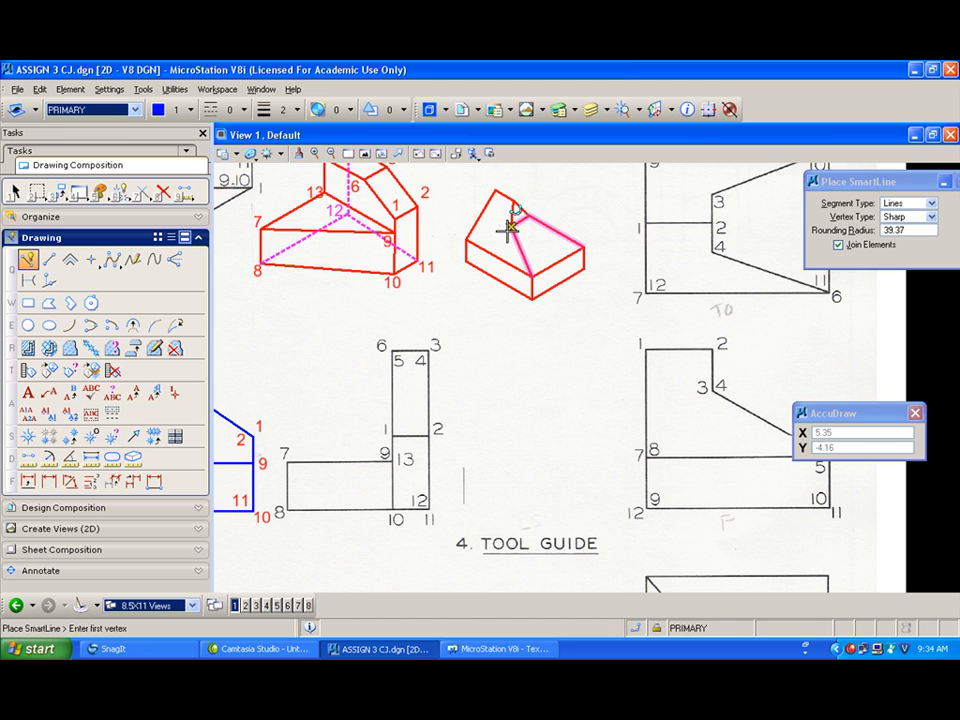
click(29, 261)
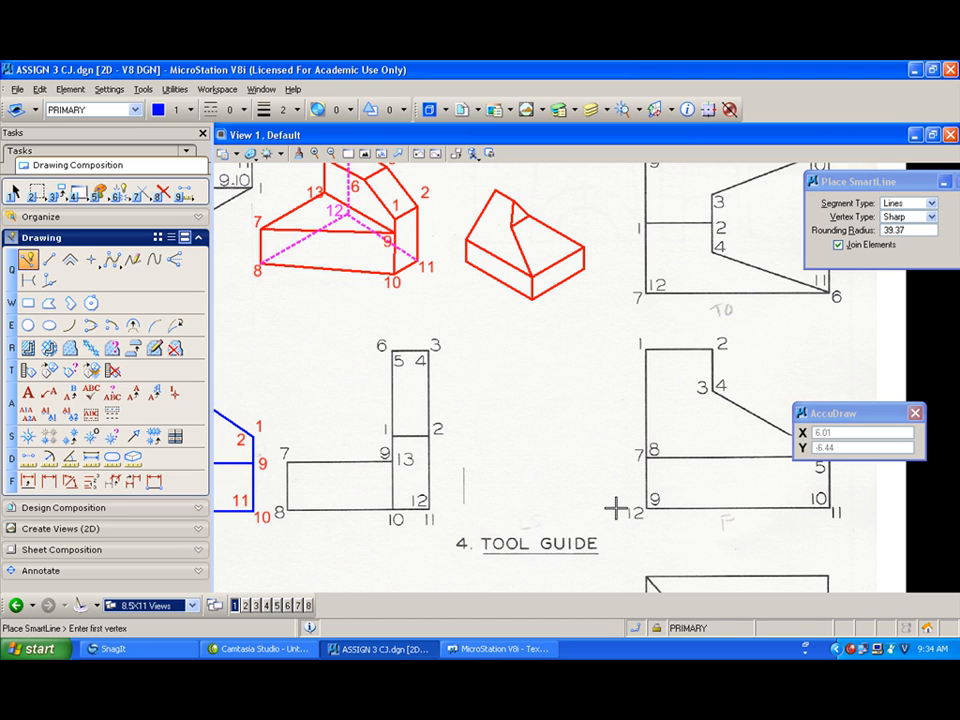
click(130, 110)
click(105, 149)
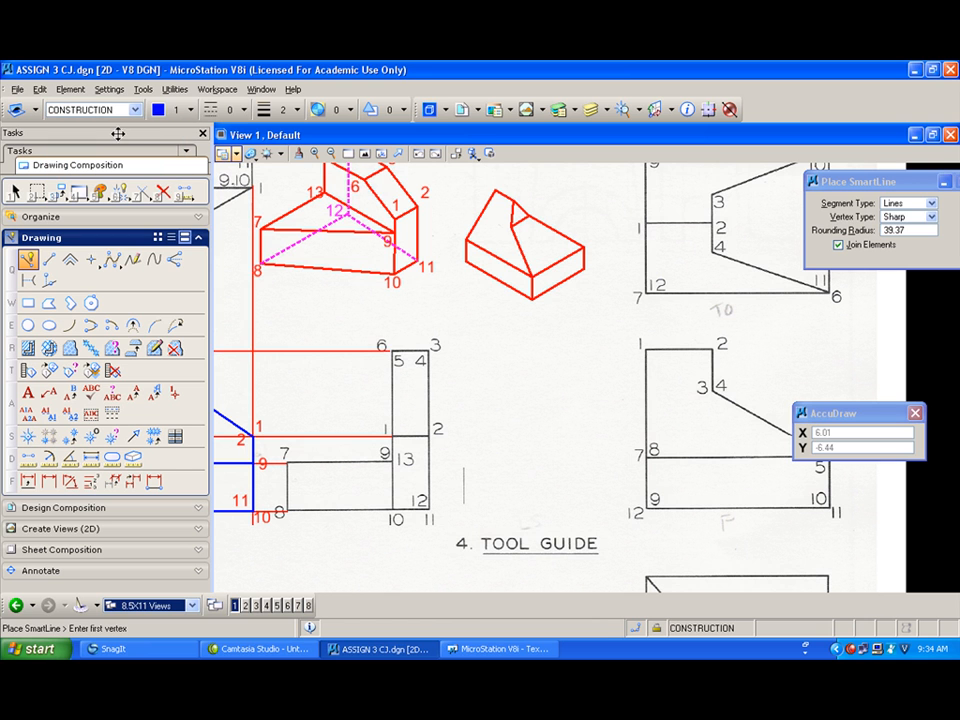
click(168, 110)
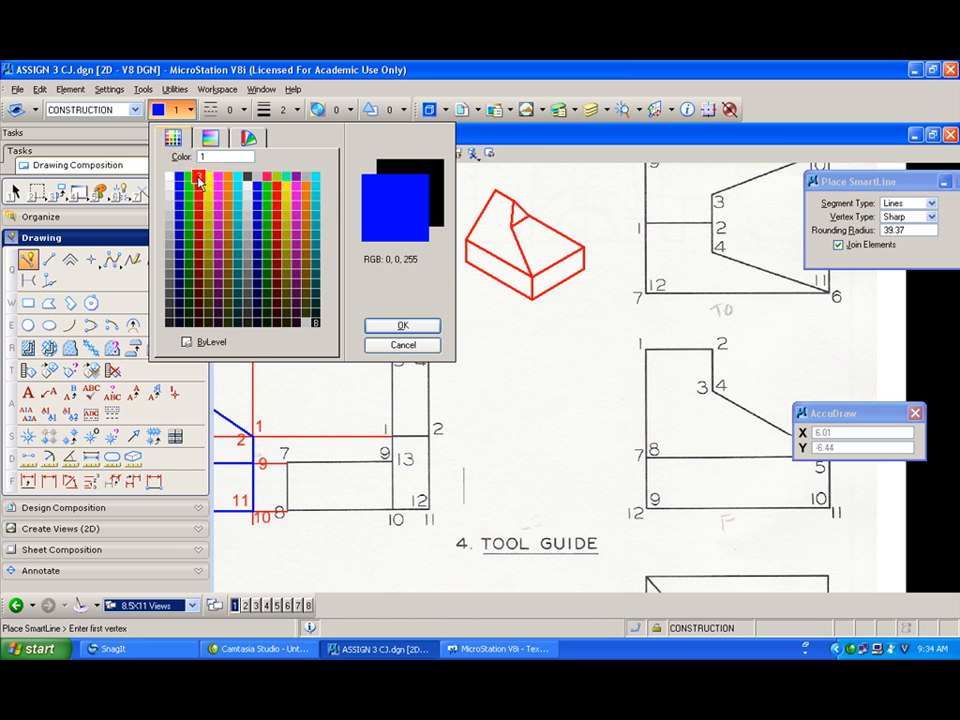
click(199, 177)
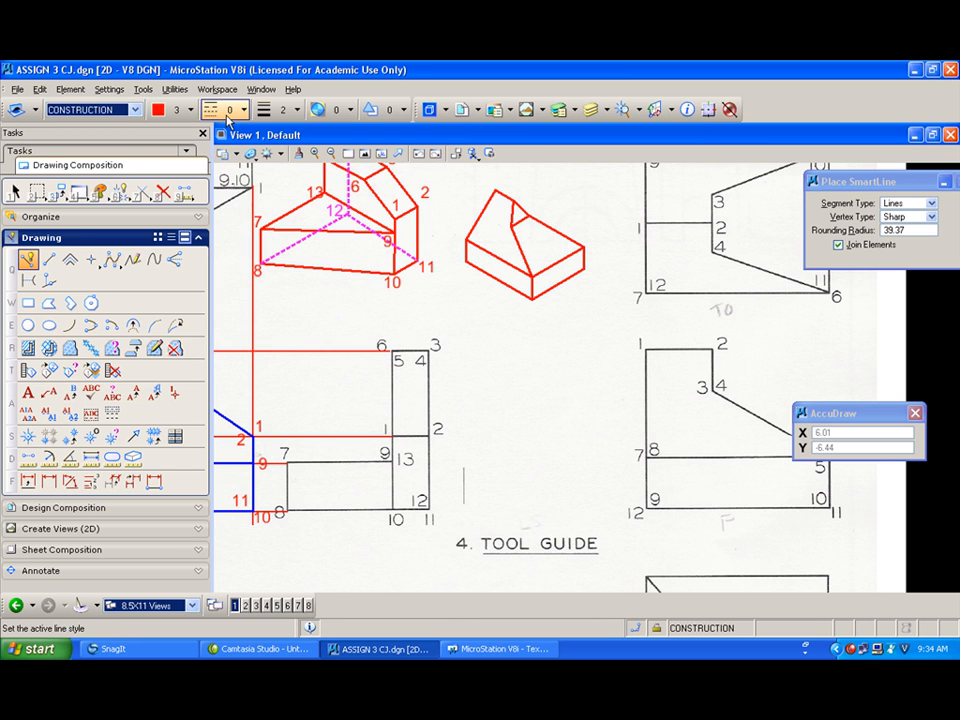
Step: Project horizontal construction lines leftward from points 1 and 12 of the Tool Guide's right view
click(647, 349)
click(463, 349)
right_click(463, 349)
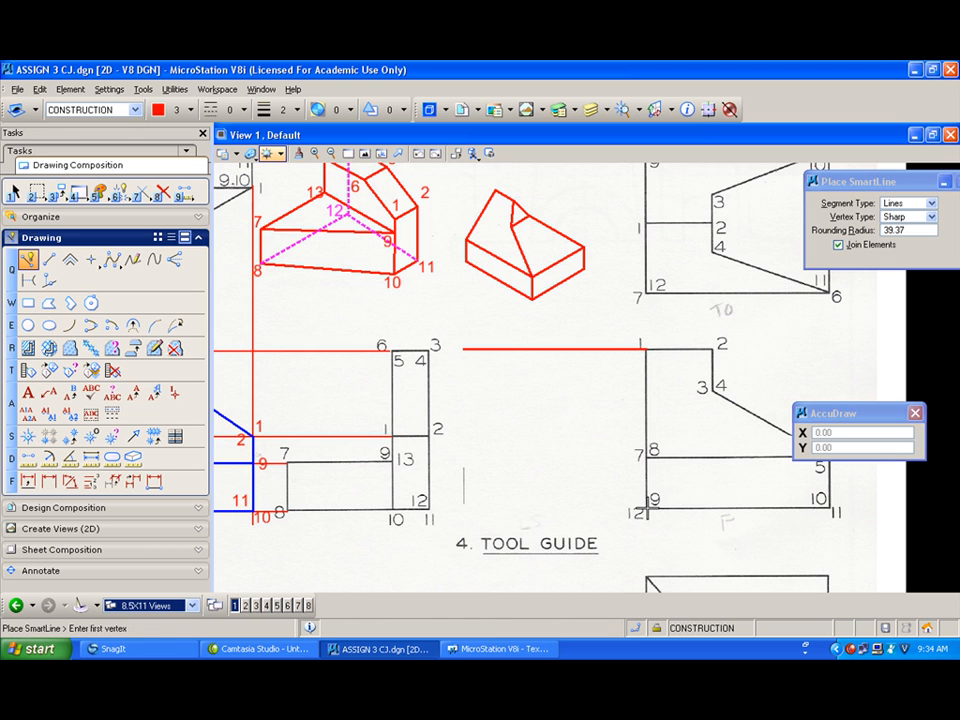
click(647, 508)
click(463, 508)
right_click(463, 508)
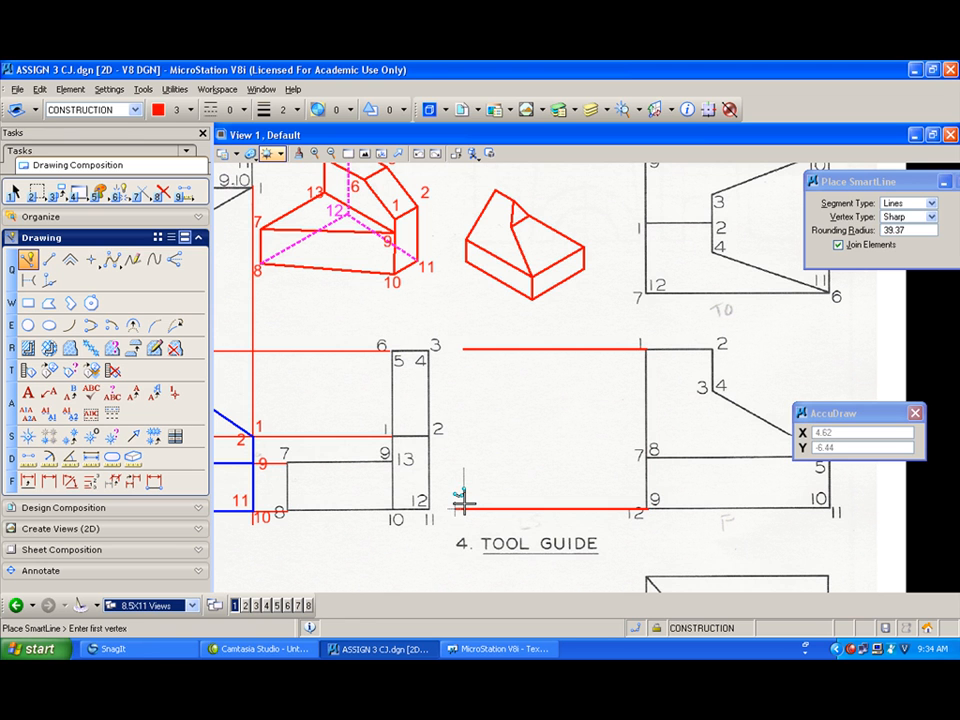
Step: Draw a vertical construction line up from the lower projection line toward the Lift Block area
click(460, 507)
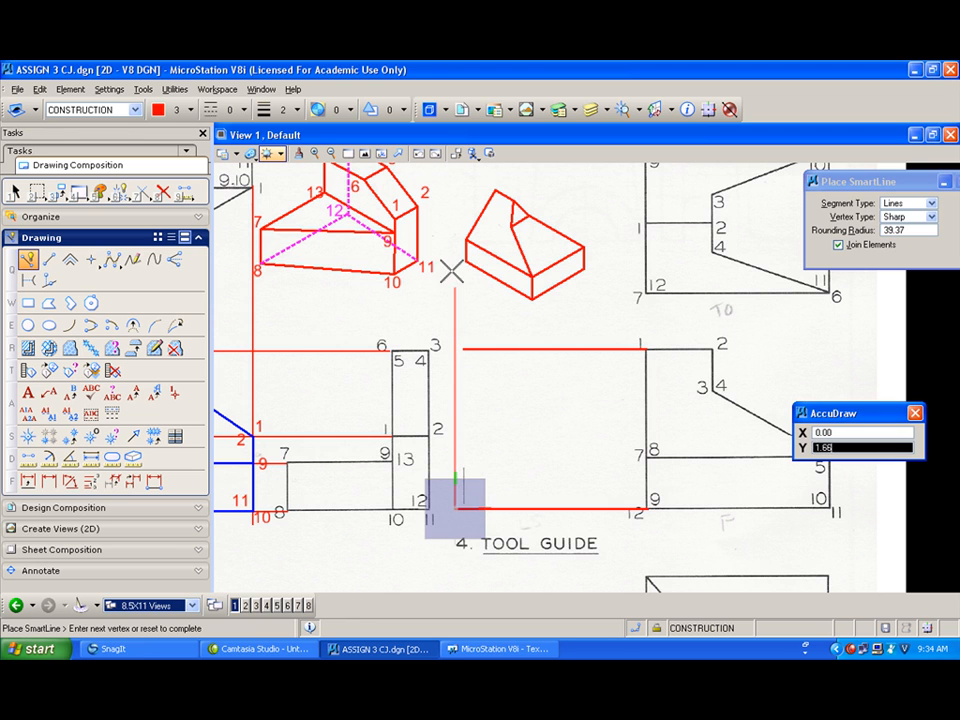
scroll(456, 180, down, 2)
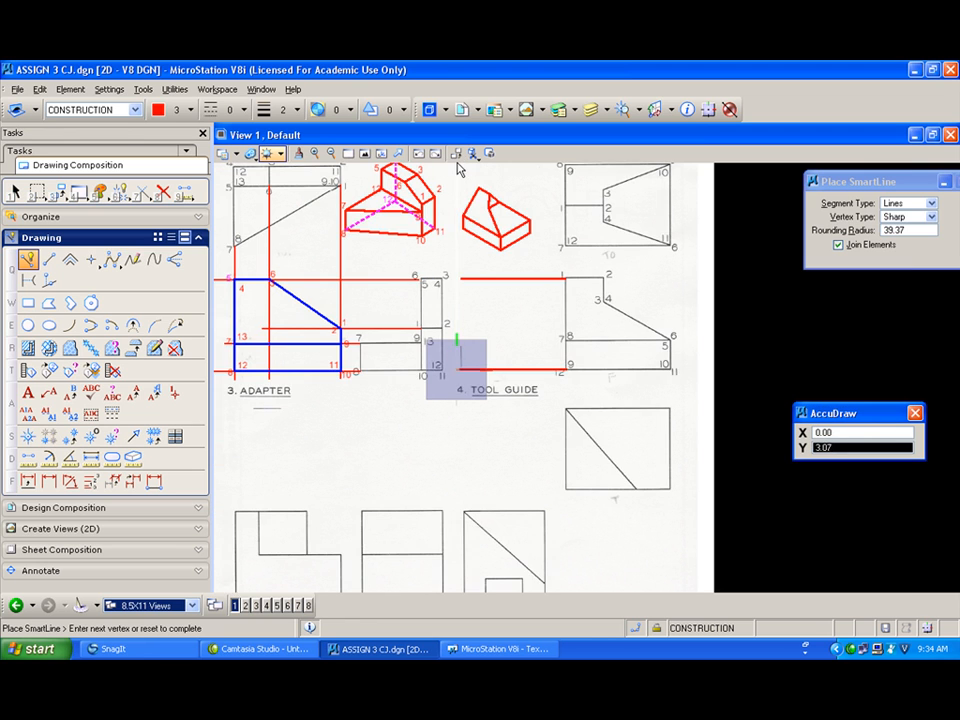
click(456, 165)
right_click(456, 165)
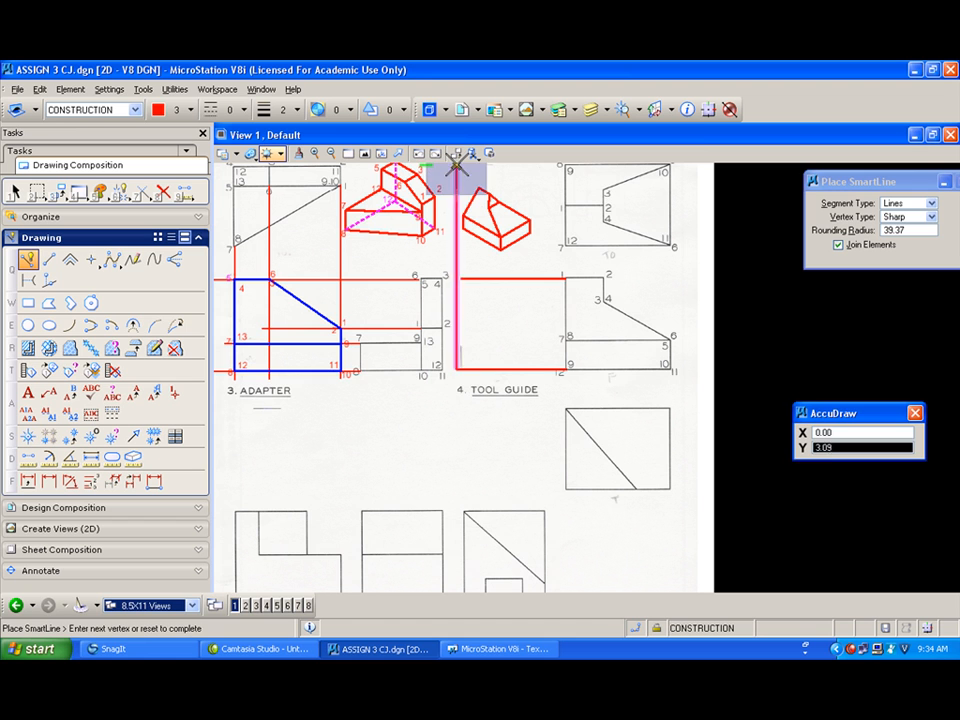
Step: Project horizontal construction lines leftward from the top and bottom edges of the Lift Block top view
click(566, 243)
click(448, 243)
right_click(448, 243)
middle_drag(484, 397, 521, 340)
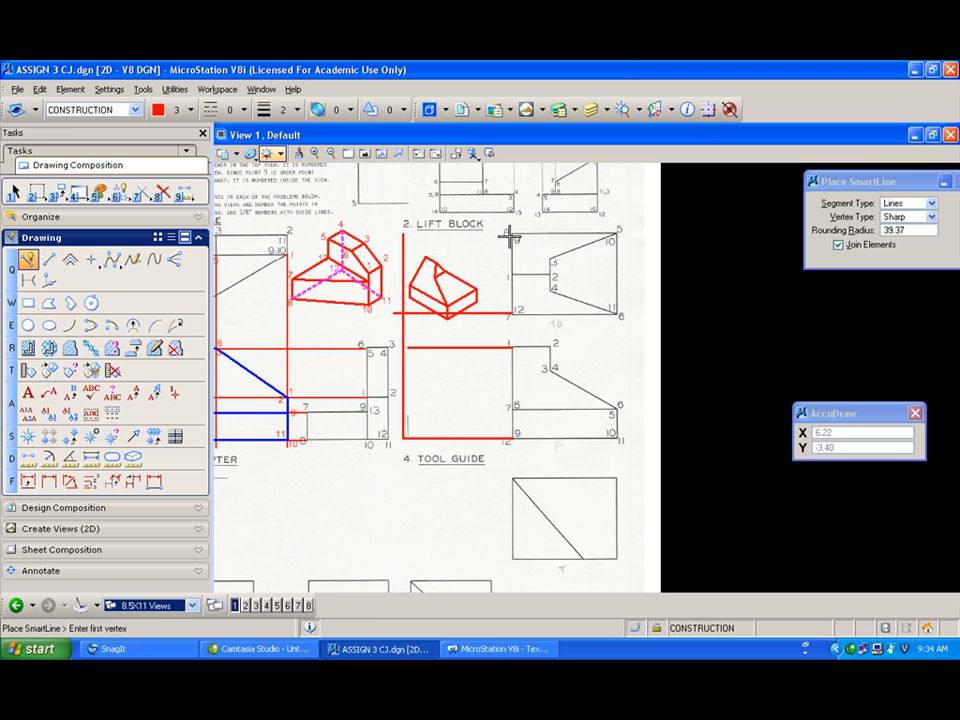
click(511, 234)
click(392, 233)
right_click(393, 233)
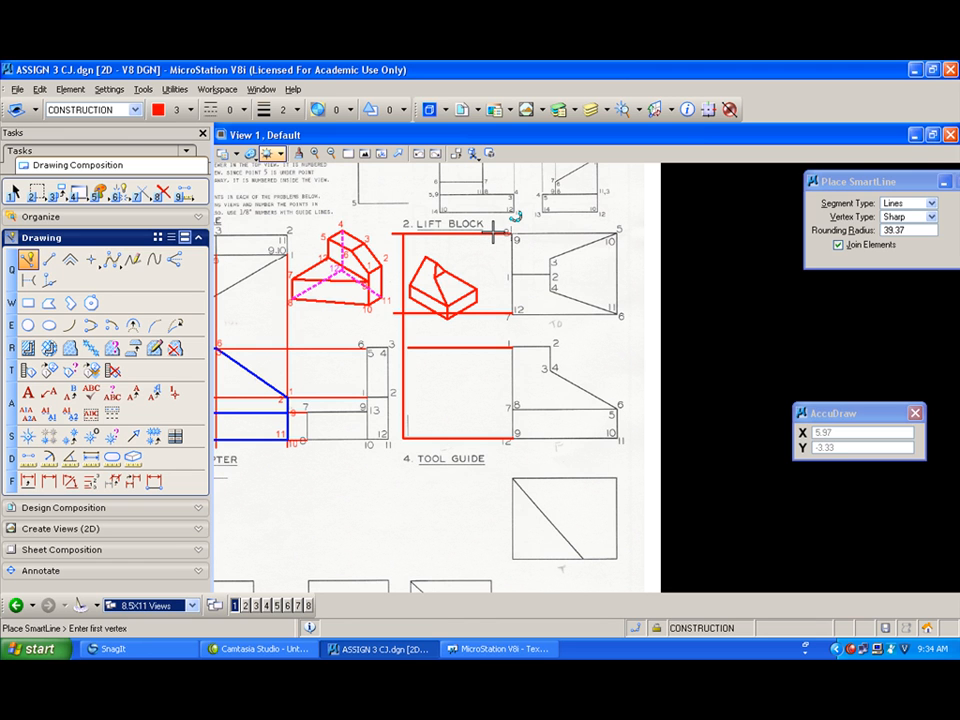
Step: Draw a horizontal construction line from point 3 of the Lift Block top view and undo it
click(548, 258)
click(383, 257)
right_click(538, 291)
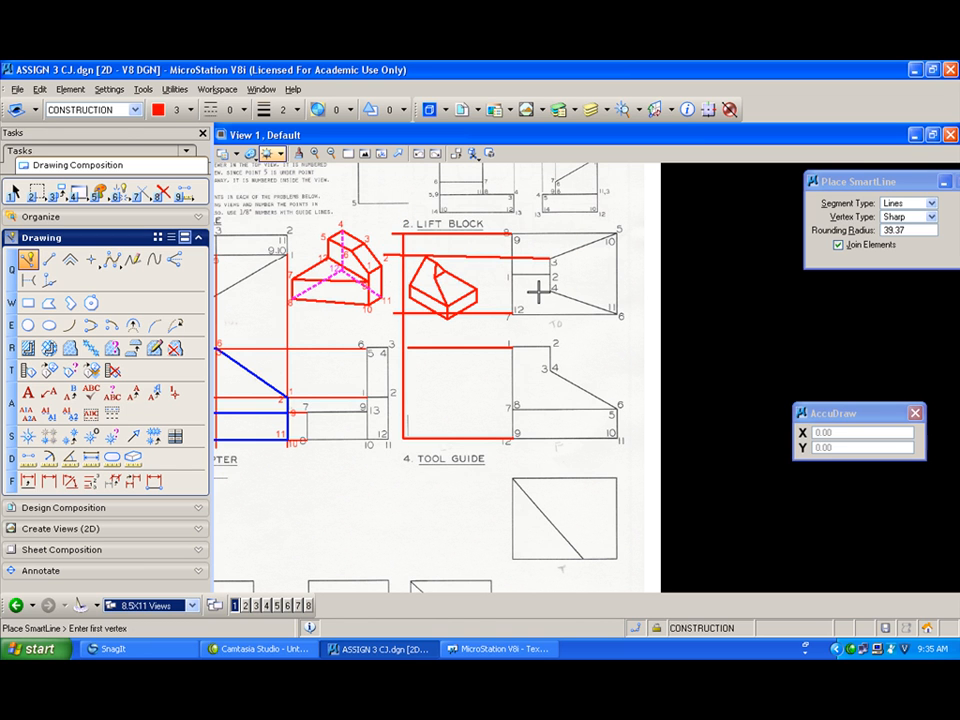
key(ctrl+z)
Step: Redraw the horizontal construction line leftward from point 3 of the Lift Block top view
scroll(552, 262, up, 2)
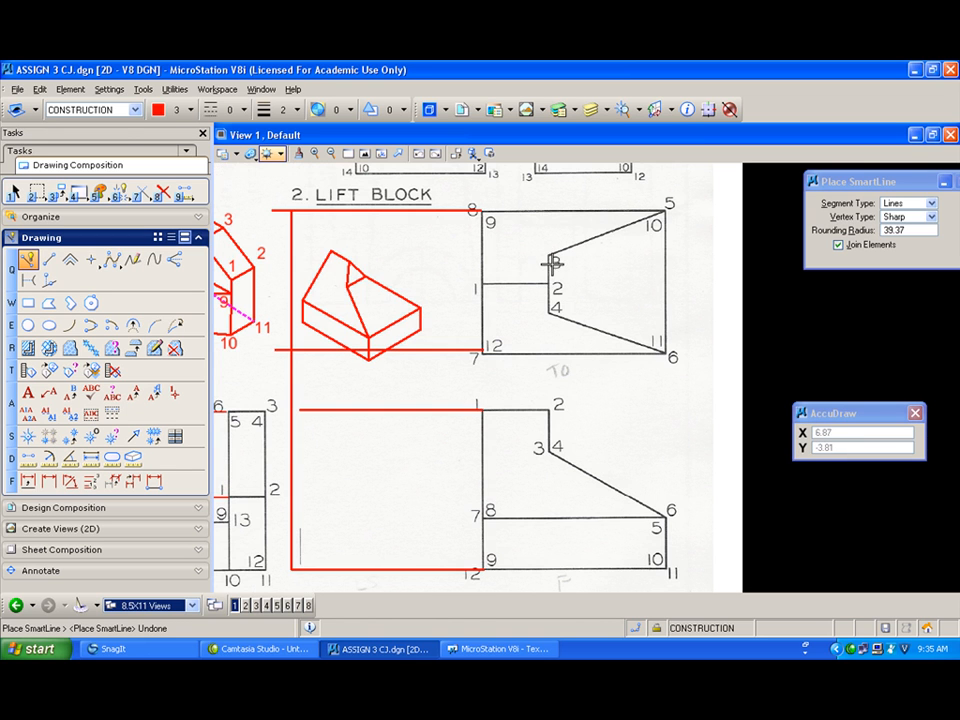
click(548, 258)
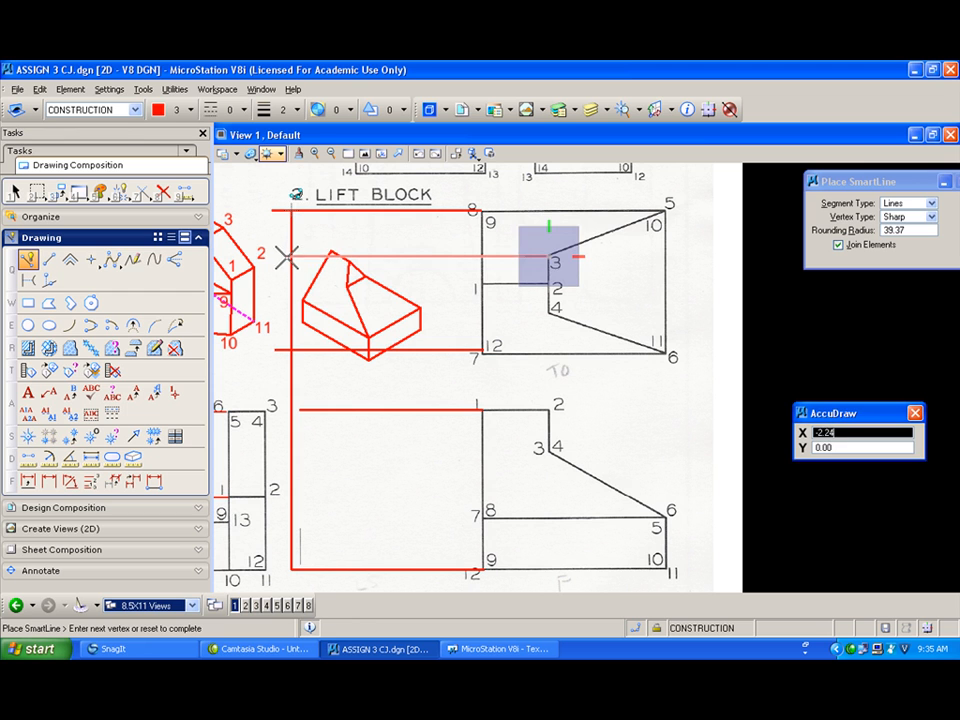
click(287, 256)
right_click(478, 310)
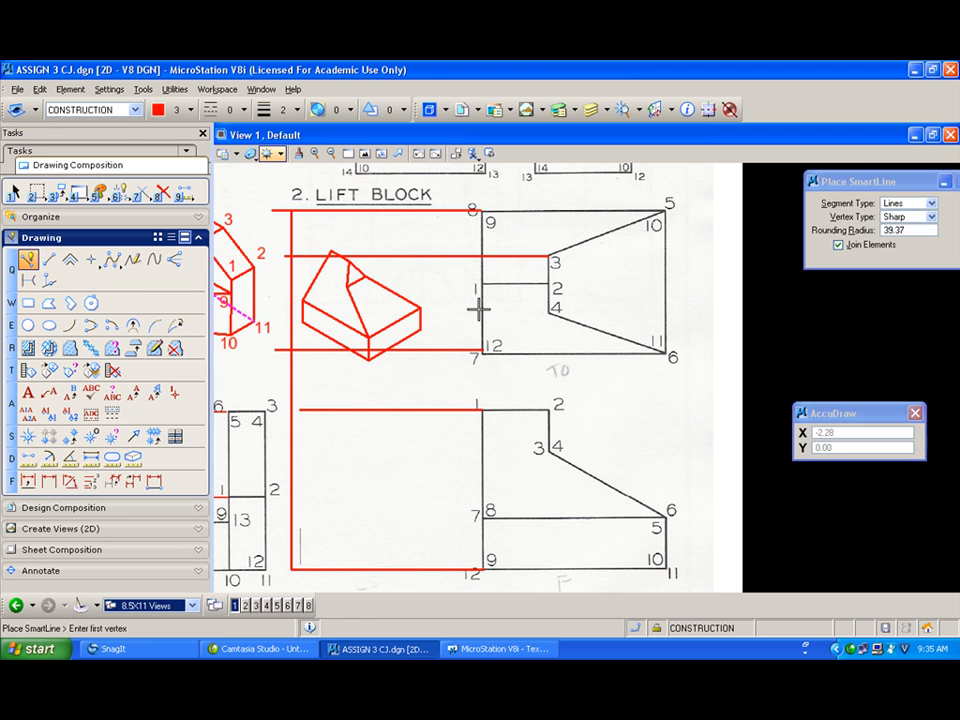
Step: Project horizontal construction lines leftward from points 4 and 1 of the Lift Block top view
click(548, 311)
click(287, 311)
right_click(426, 290)
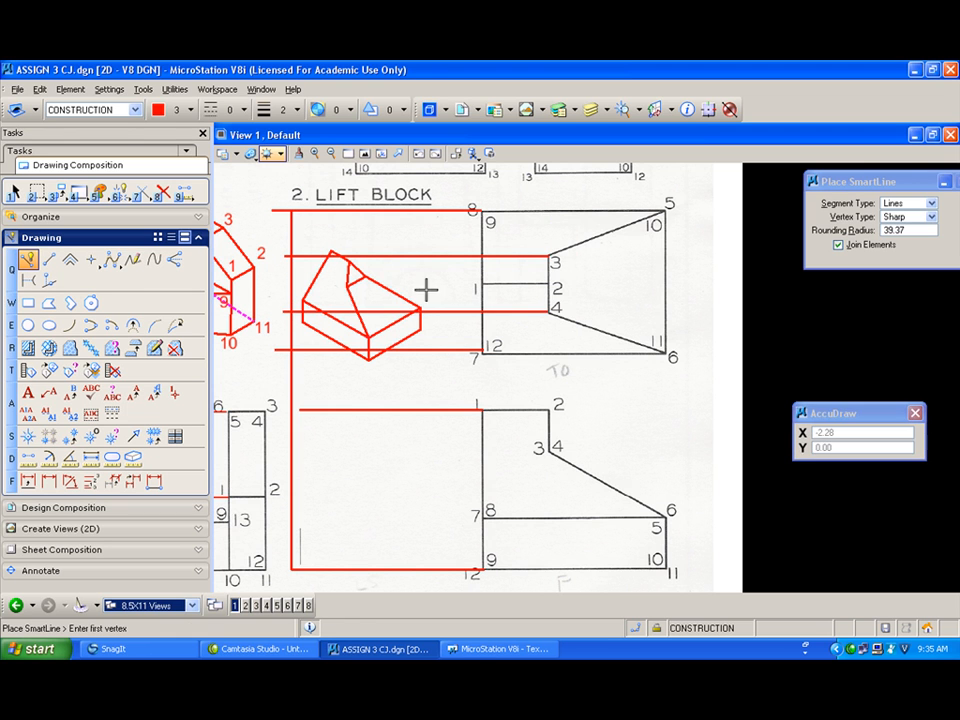
click(481, 284)
click(287, 284)
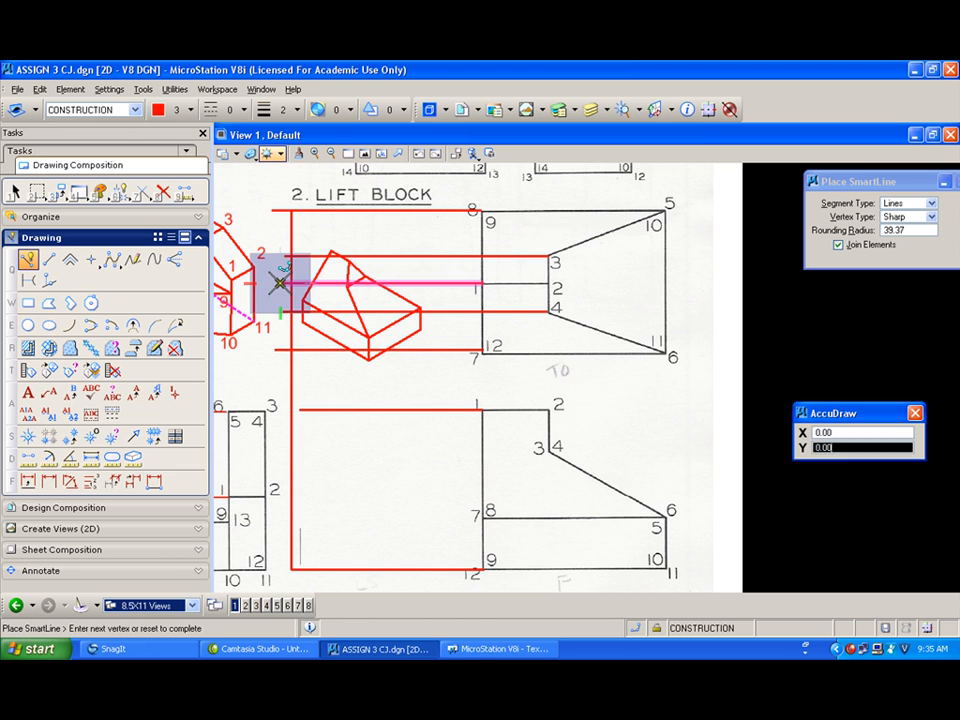
right_click(517, 460)
Step: Project horizontal construction lines leftward from points 3 and 7 of the Lift Block front view
click(548, 451)
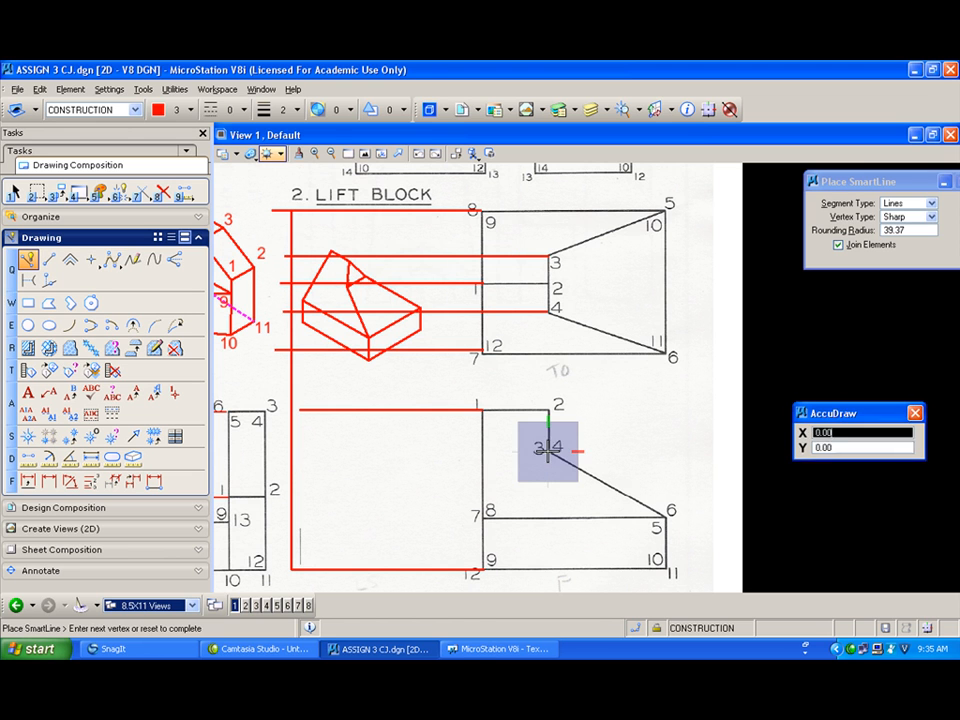
click(287, 451)
right_click(443, 525)
click(483, 519)
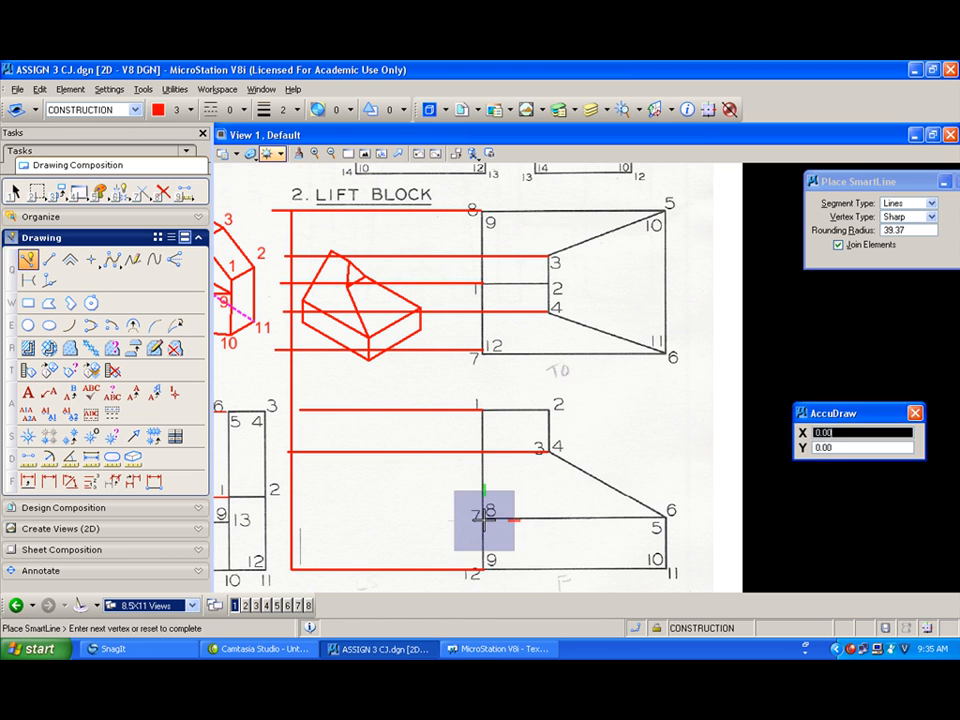
click(287, 519)
right_click(304, 500)
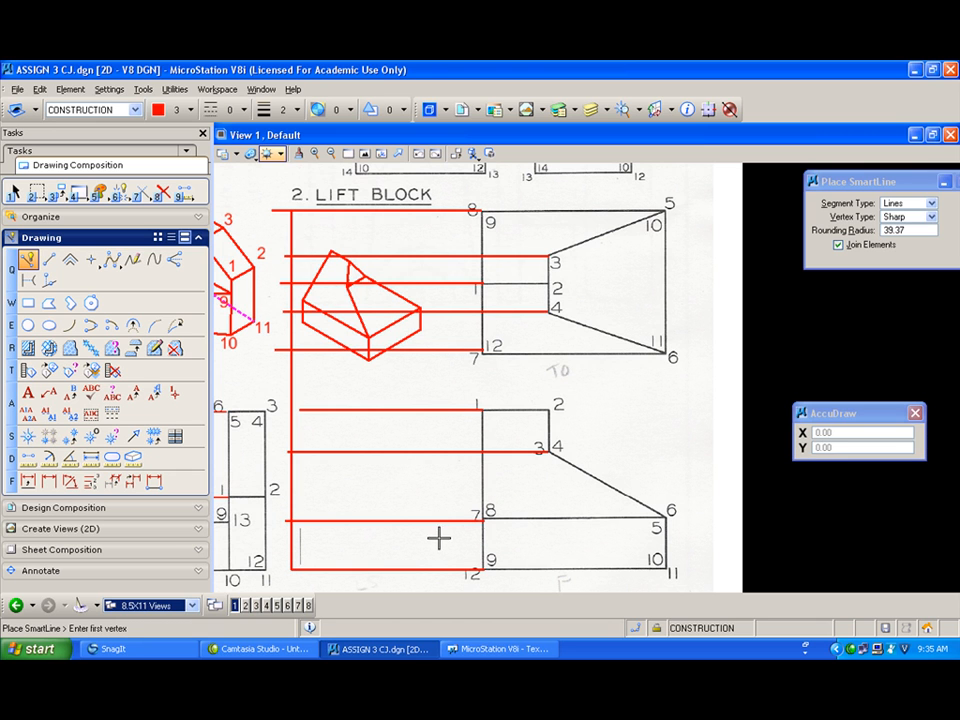
Step: Draw a vertical construction line just left of the Lift Block views and a miter line from its point 7 intersection to the upper-left corner
click(456, 574)
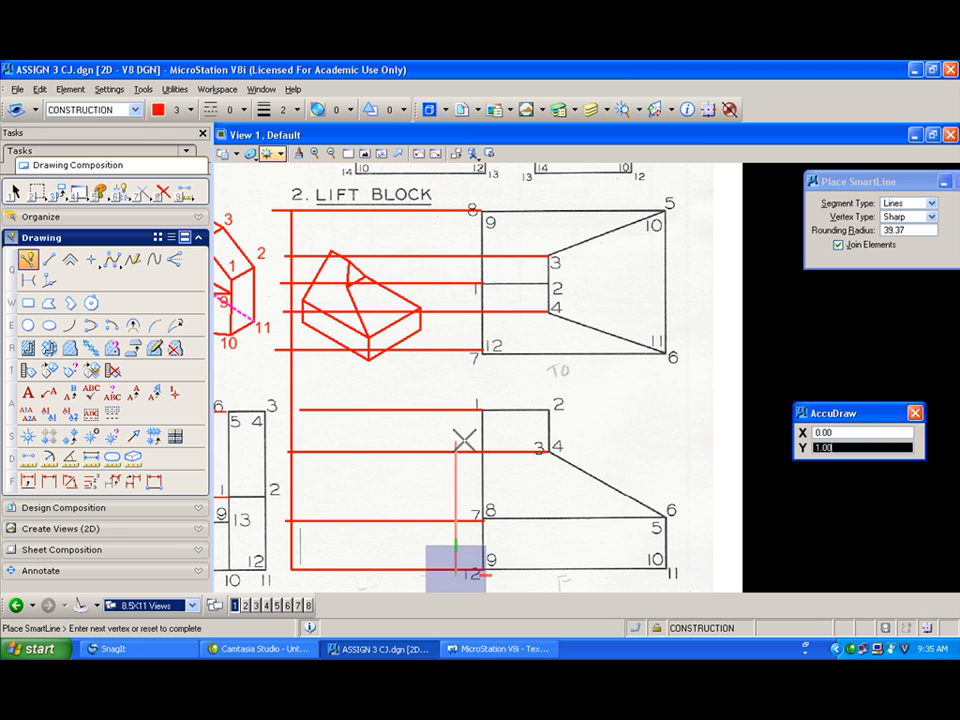
click(456, 165)
right_click(317, 268)
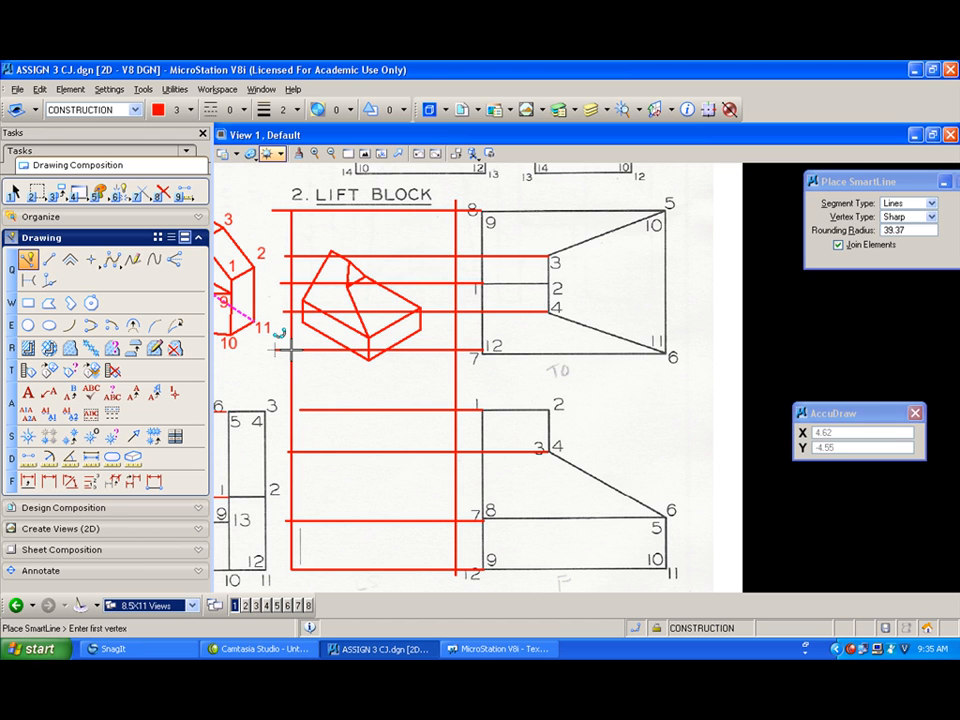
click(456, 350)
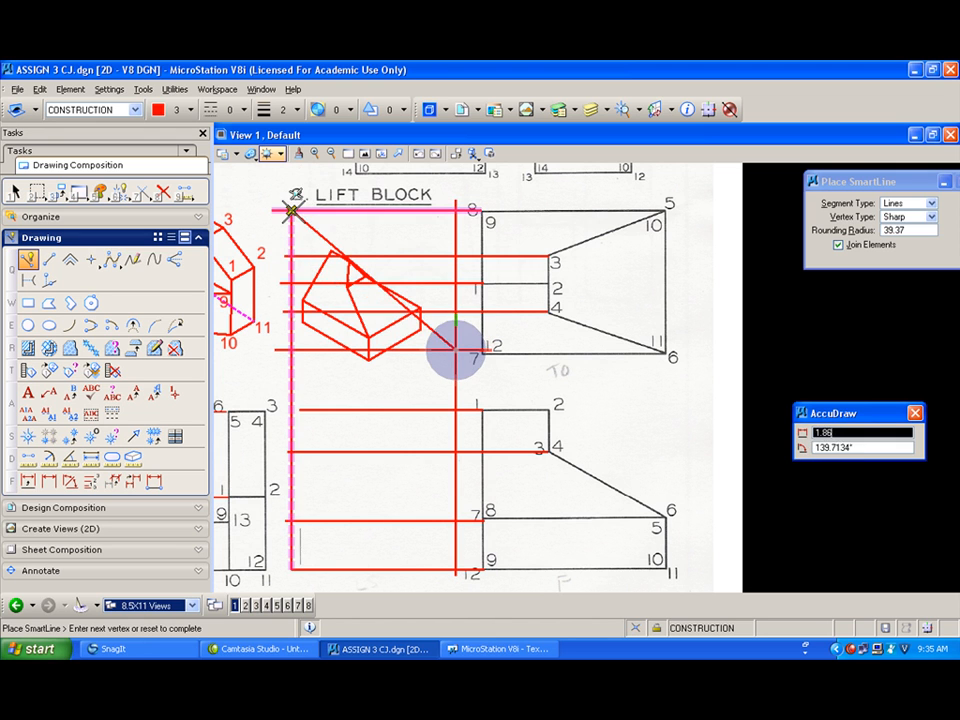
click(290, 210)
right_click(290, 210)
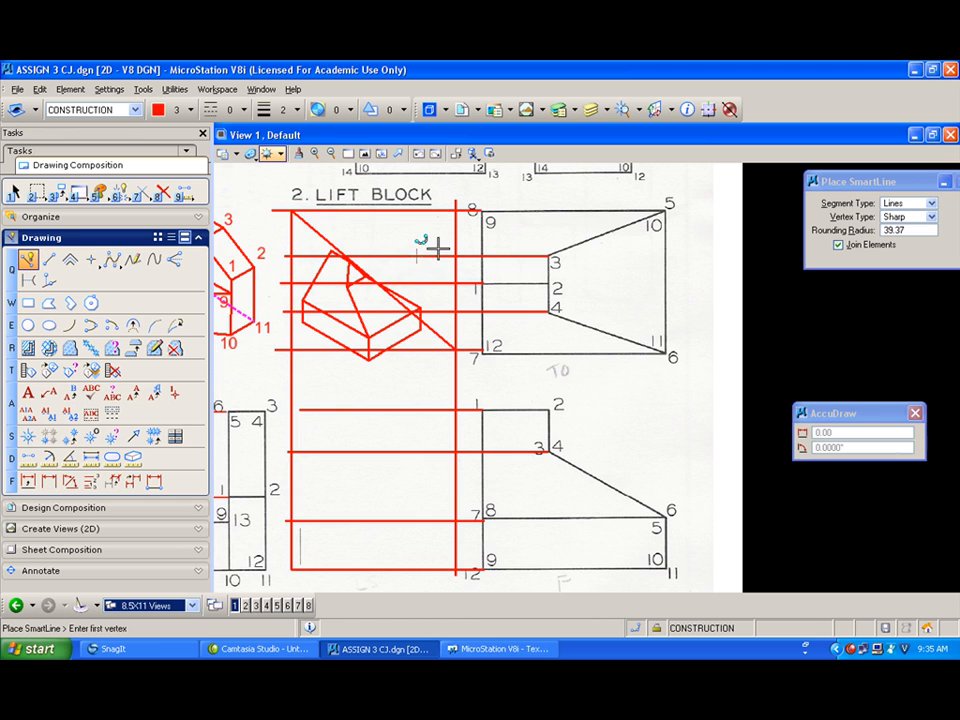
Step: Drop vertical construction lines from the miter line's intersections with the three top-view projection lines
click(410, 312)
click(410, 557)
right_click(392, 471)
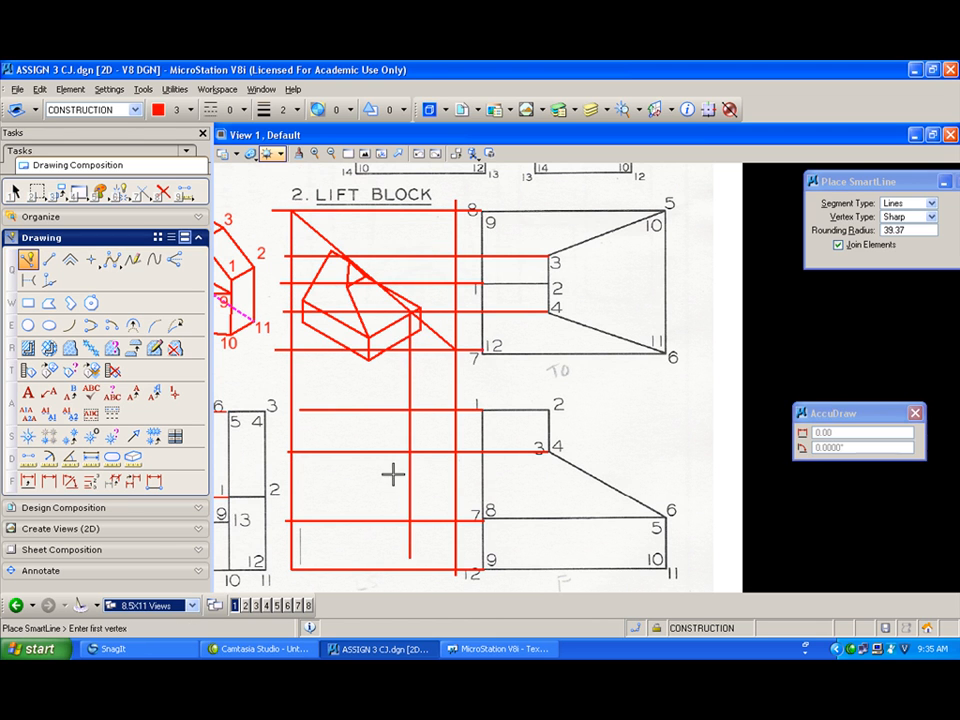
click(375, 280)
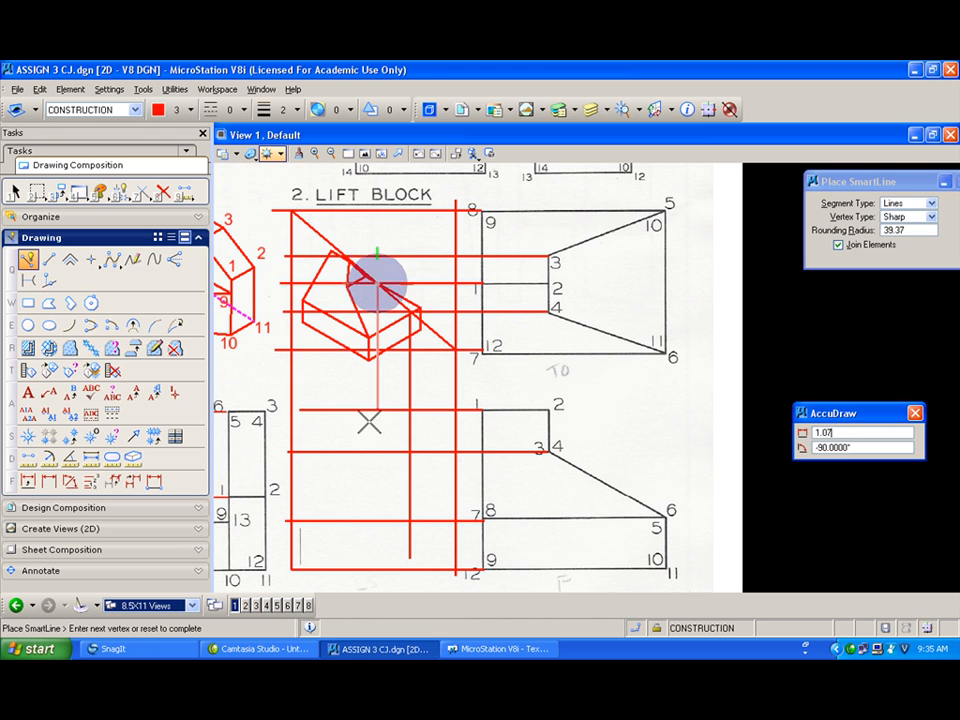
click(385, 552)
right_click(364, 424)
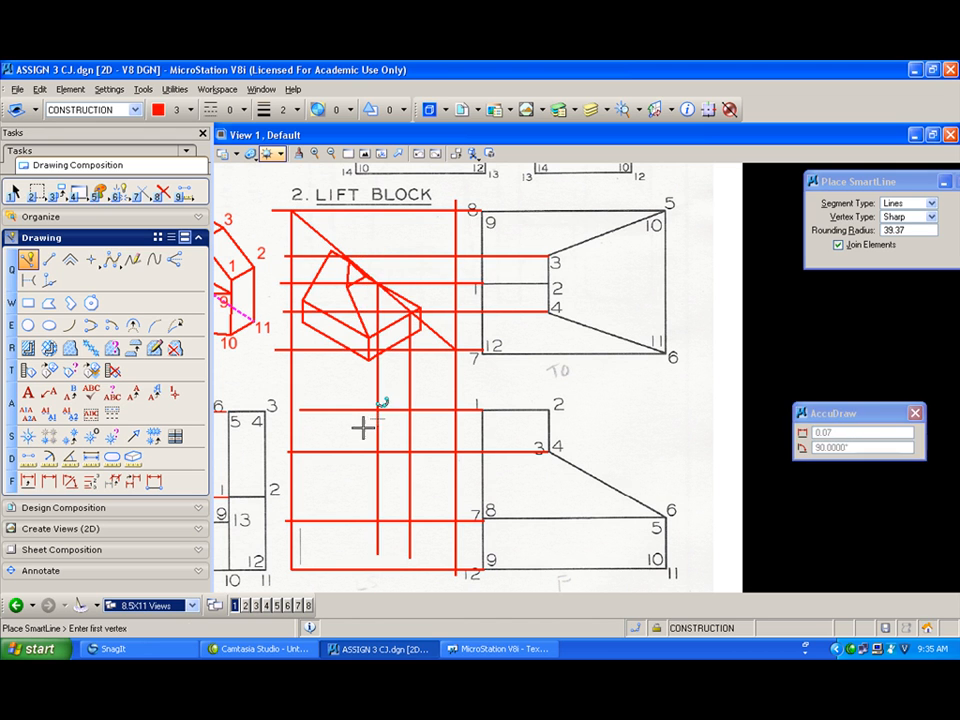
click(345, 253)
click(345, 556)
right_click(306, 429)
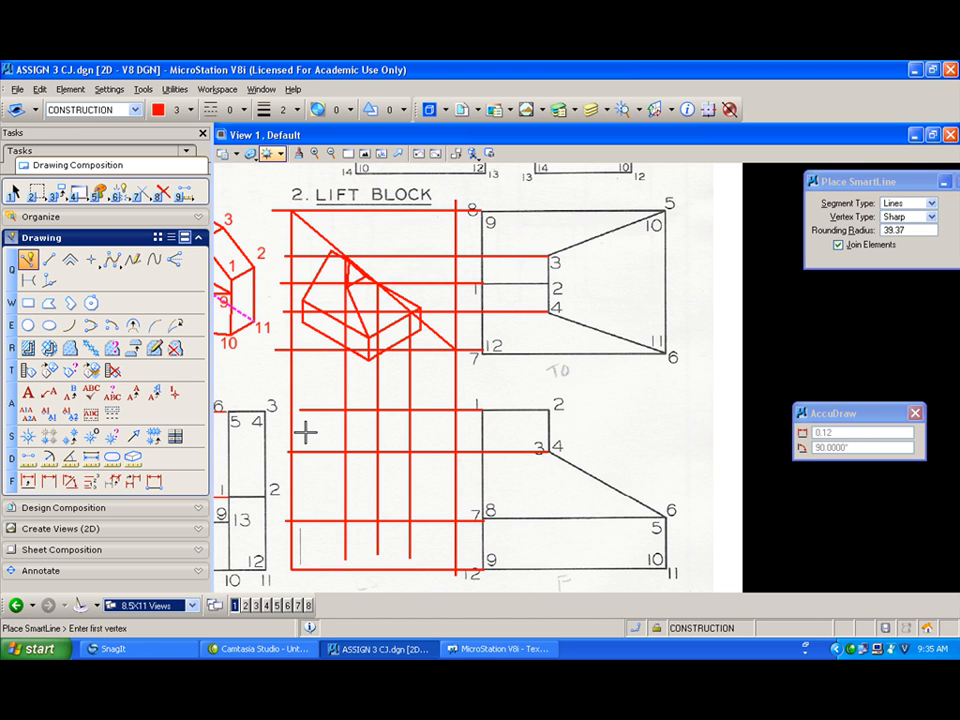
Step: Draw a sloped construction line from the left edge toward the top projection line and undo it
click(291, 519)
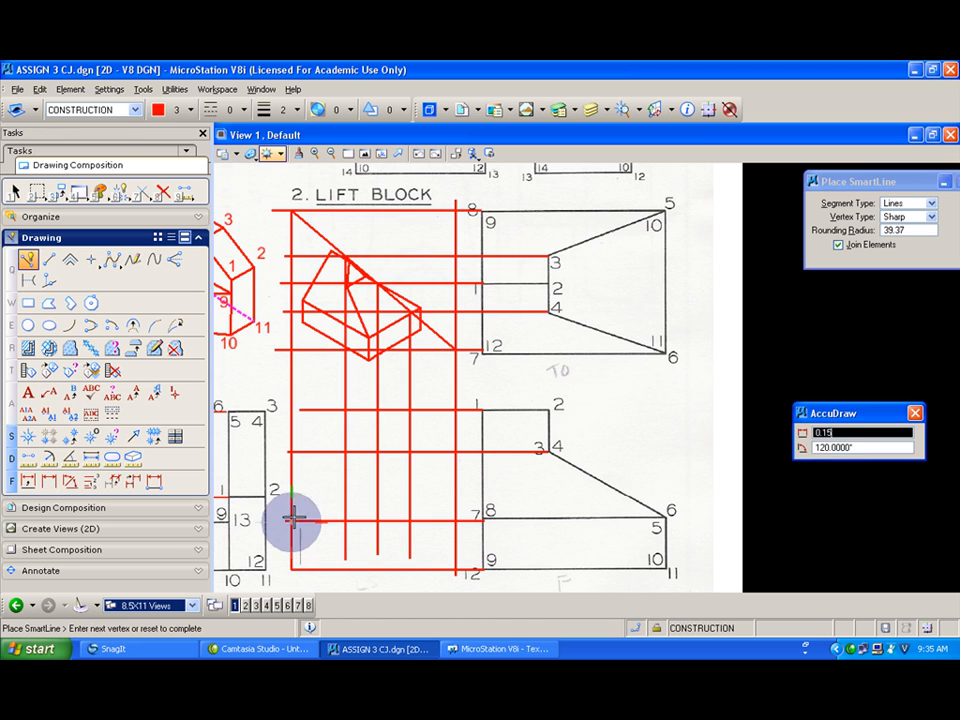
click(377, 408)
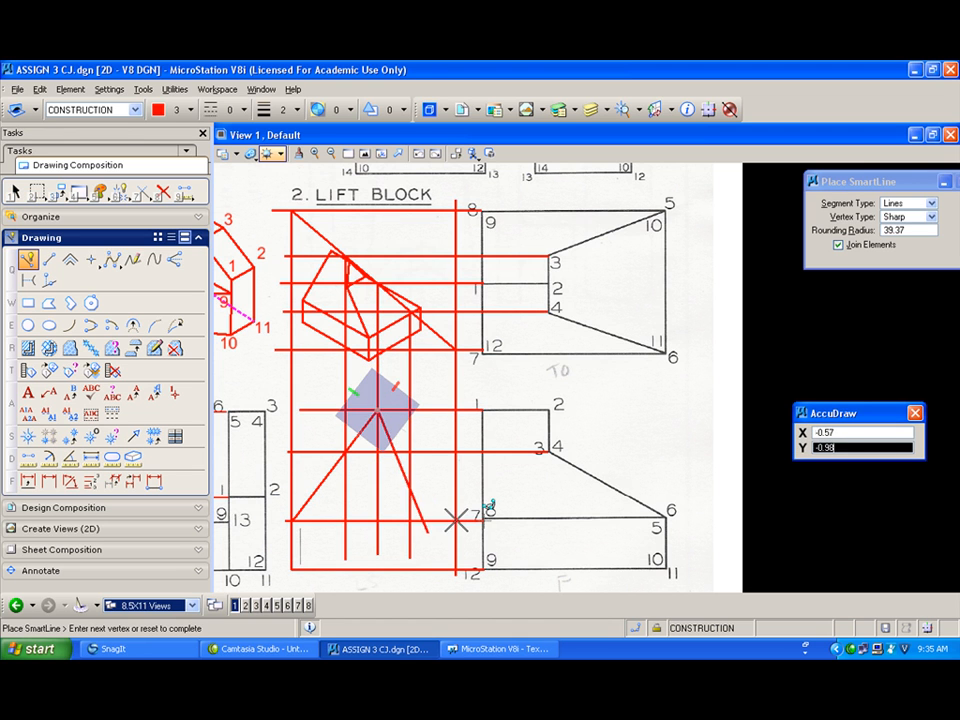
key(ctrl+z)
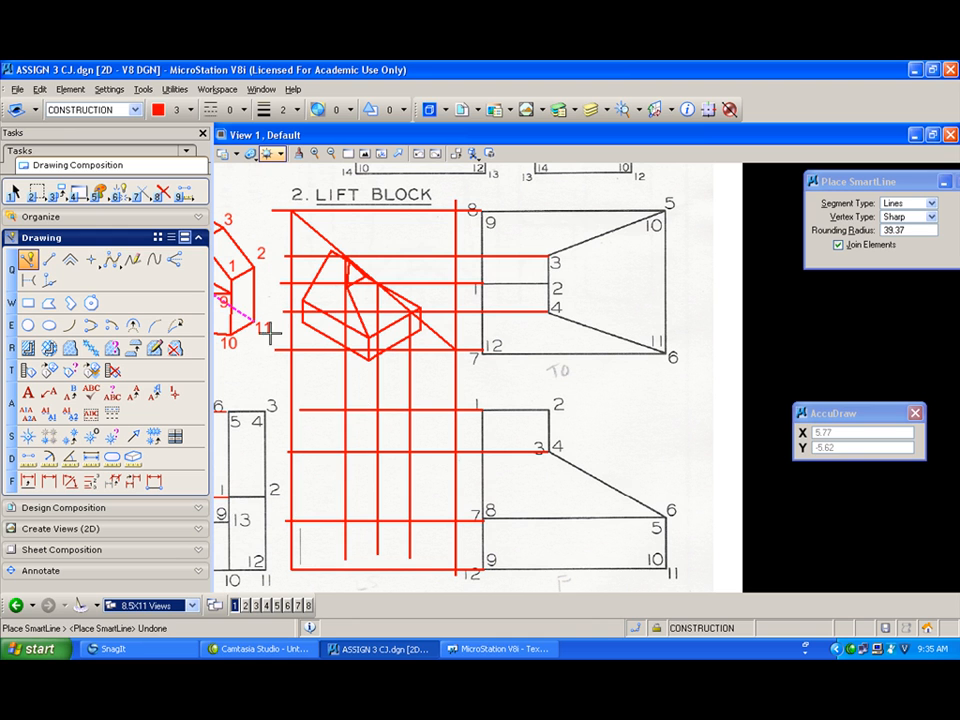
Step: Switch to the PRIMARY level in blue and draw the closed outline of the missing side view: rectangular base with a peaked top
click(137, 110)
click(90, 187)
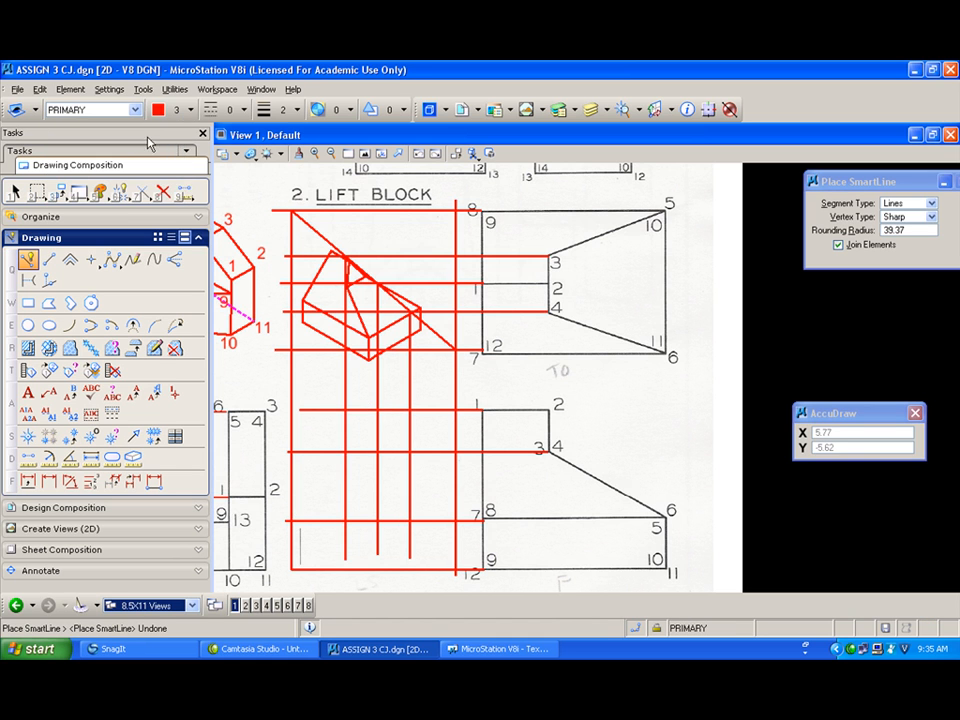
click(158, 115)
click(178, 173)
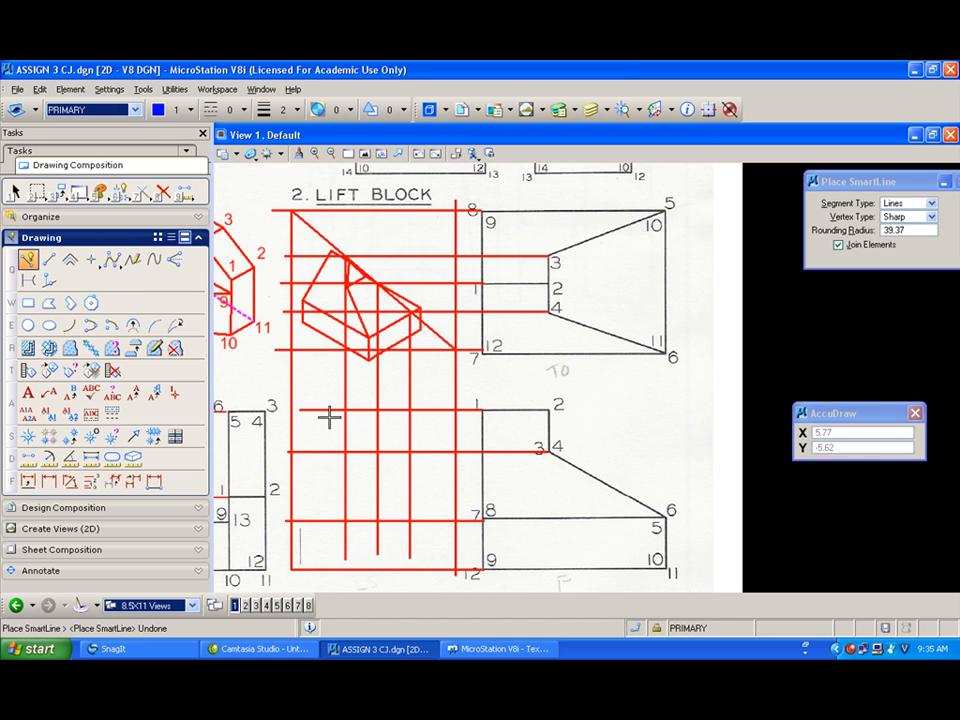
click(456, 572)
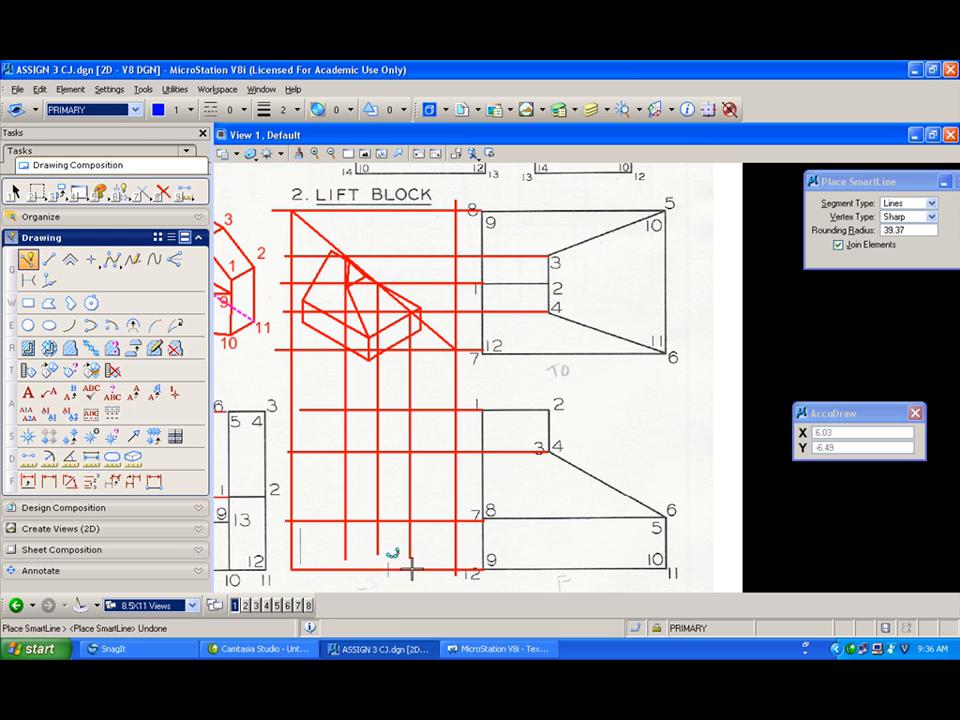
click(292, 568)
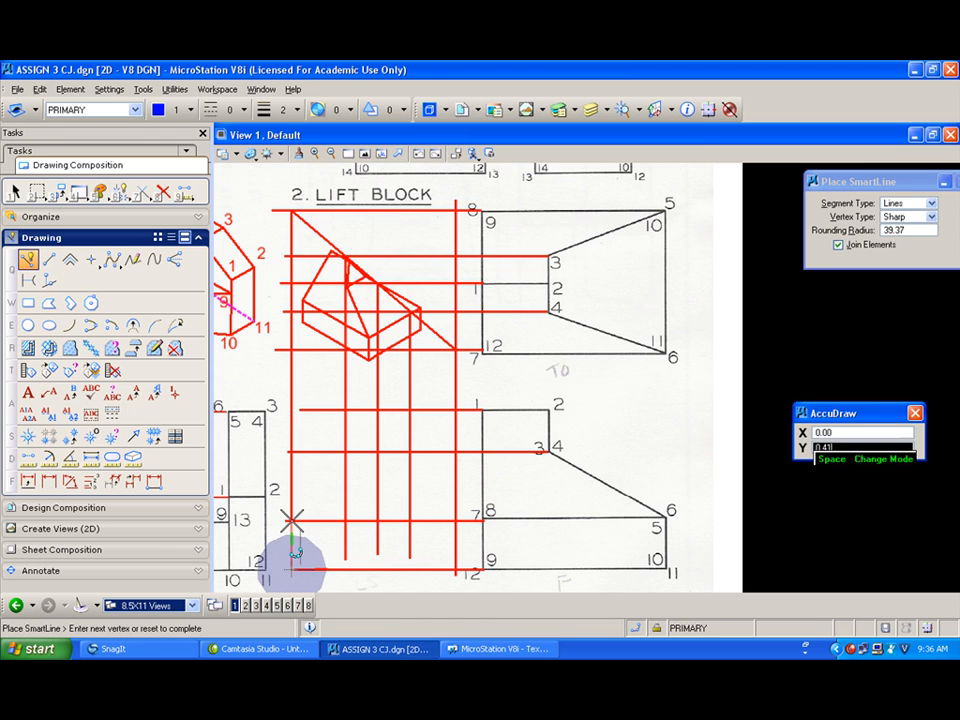
click(292, 520)
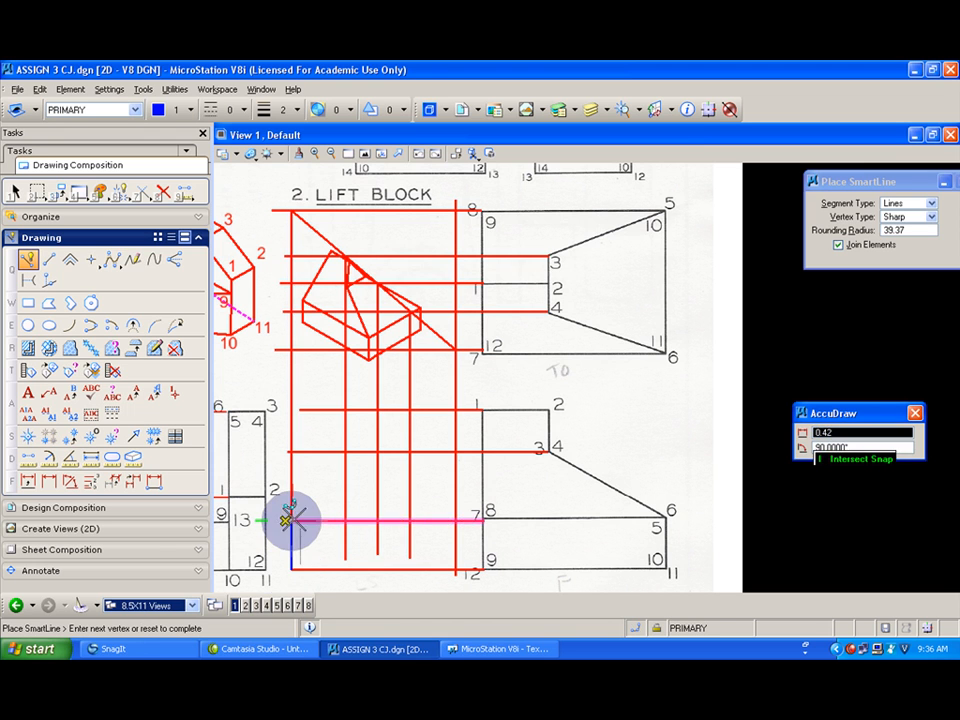
click(377, 410)
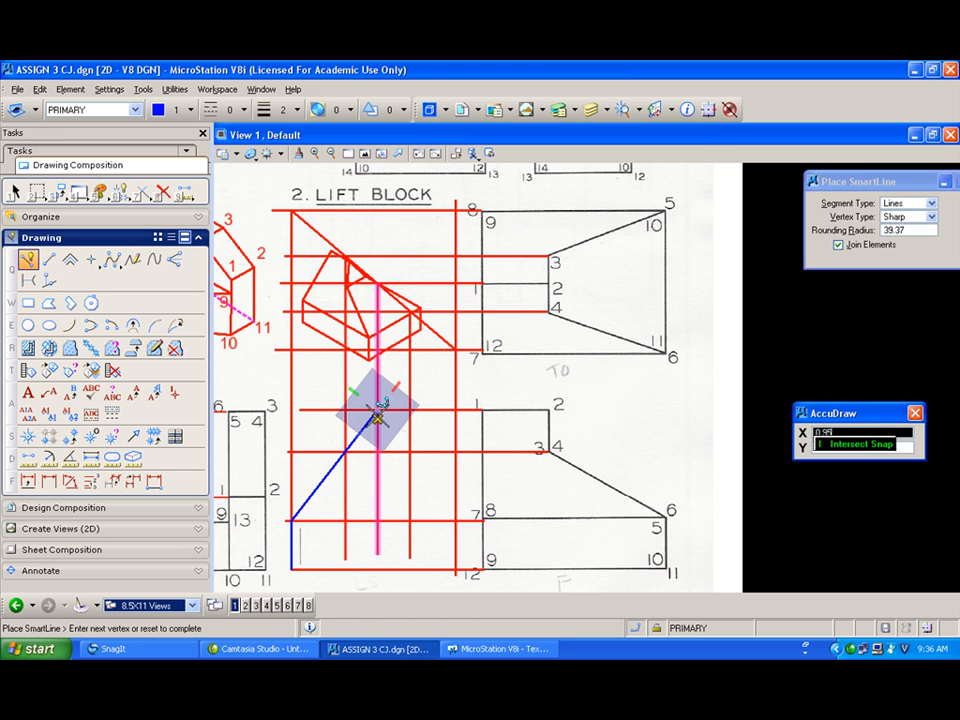
click(455, 520)
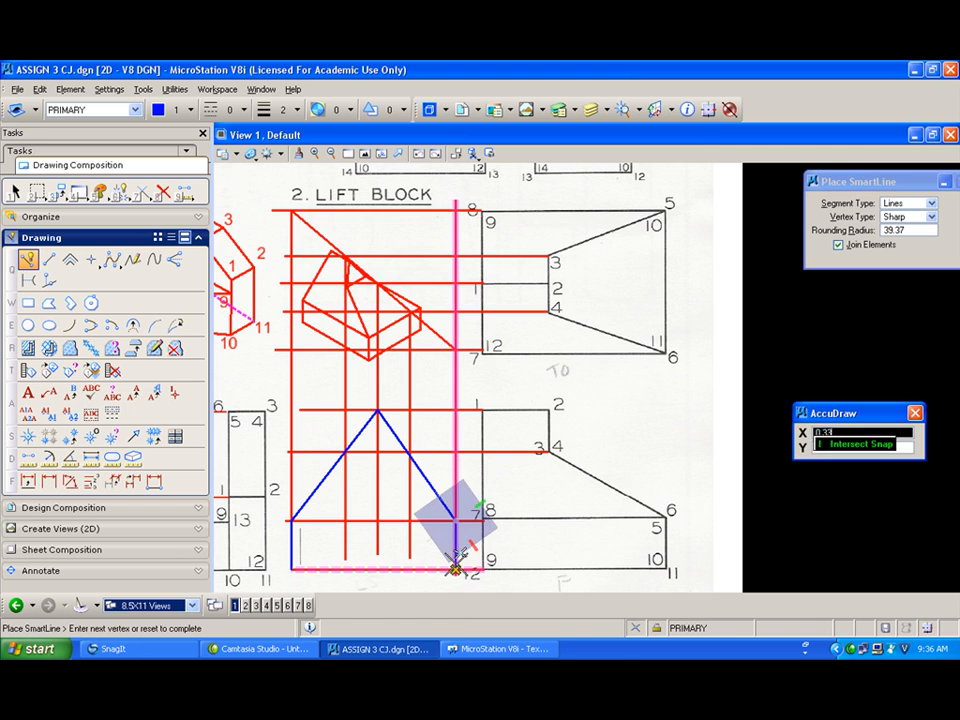
click(455, 570)
click(290, 570)
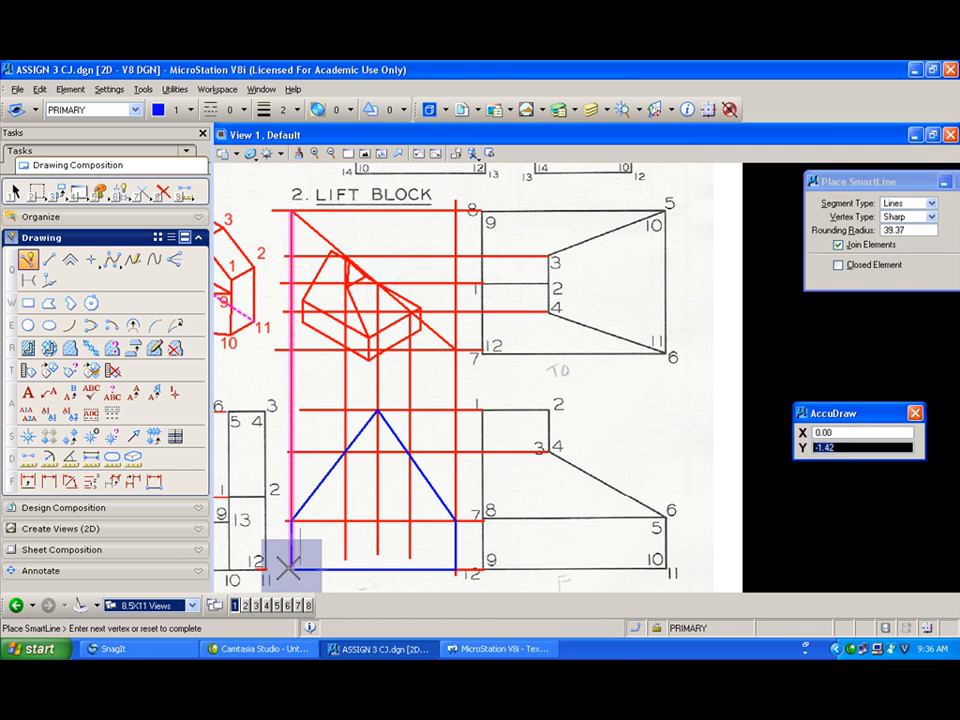
Step: Draw the horizontal edge across the top of the base and the short horizontal edge between the peak's sloped sides
click(290, 520)
click(290, 520)
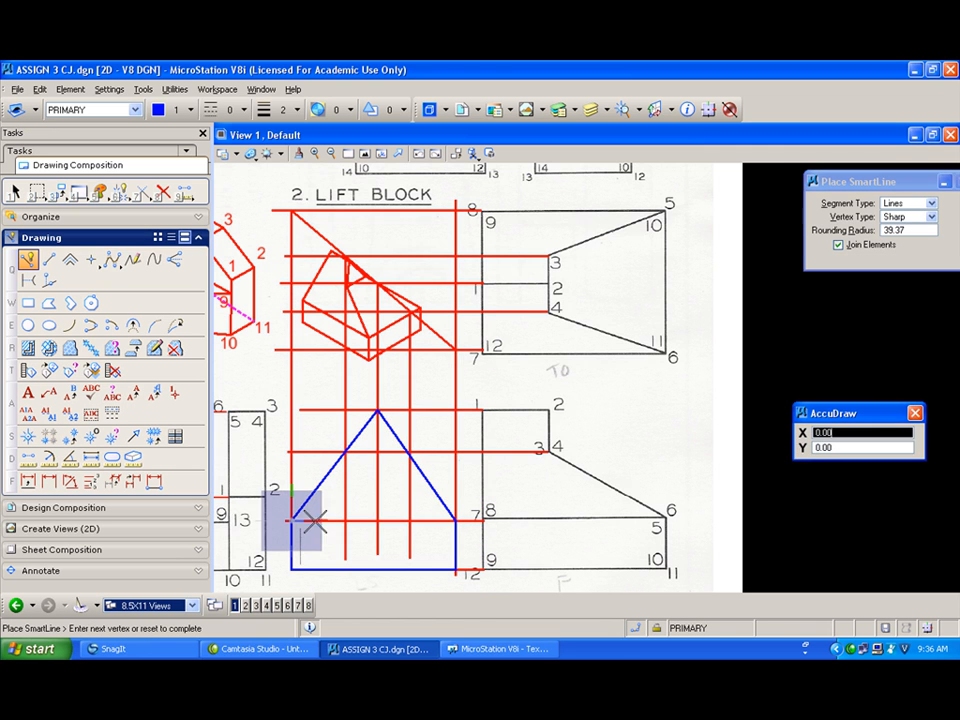
click(455, 520)
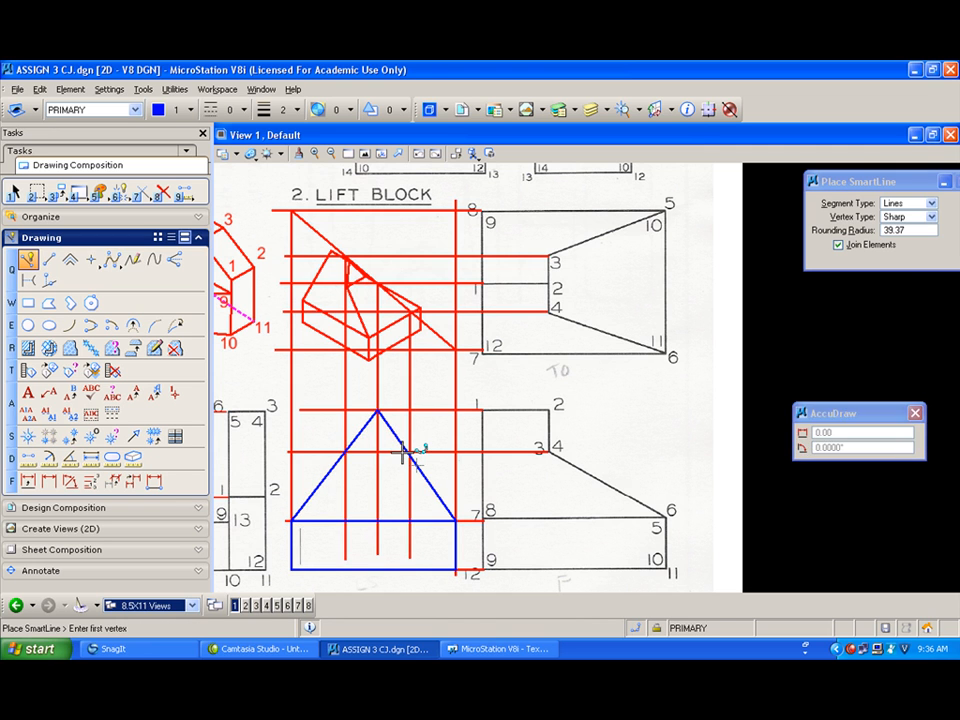
click(407, 452)
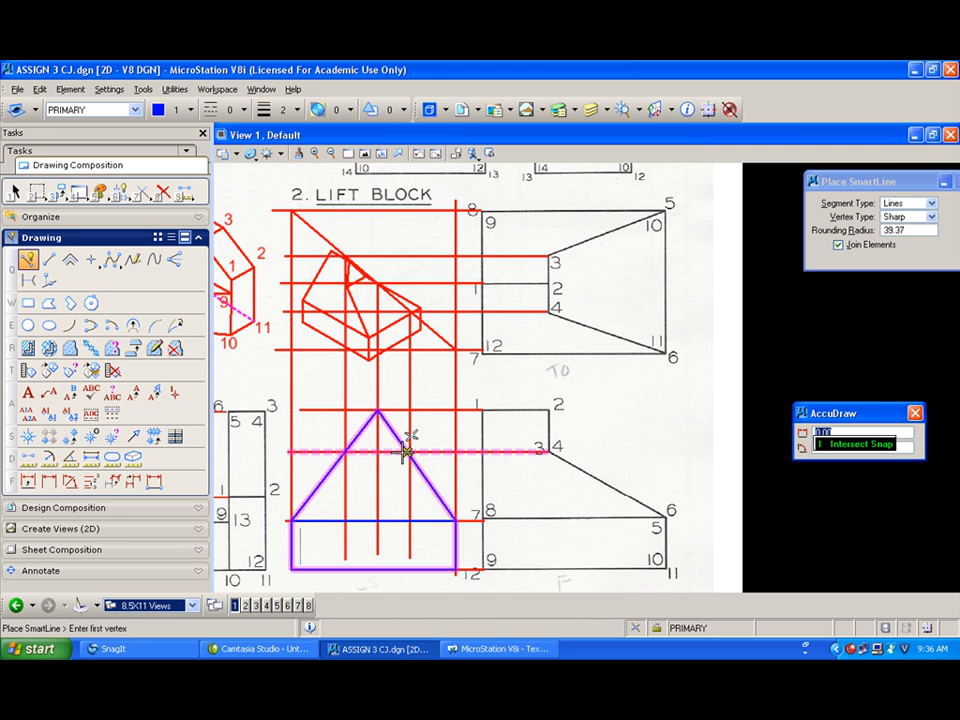
key(i)
click(348, 453)
right_click(349, 453)
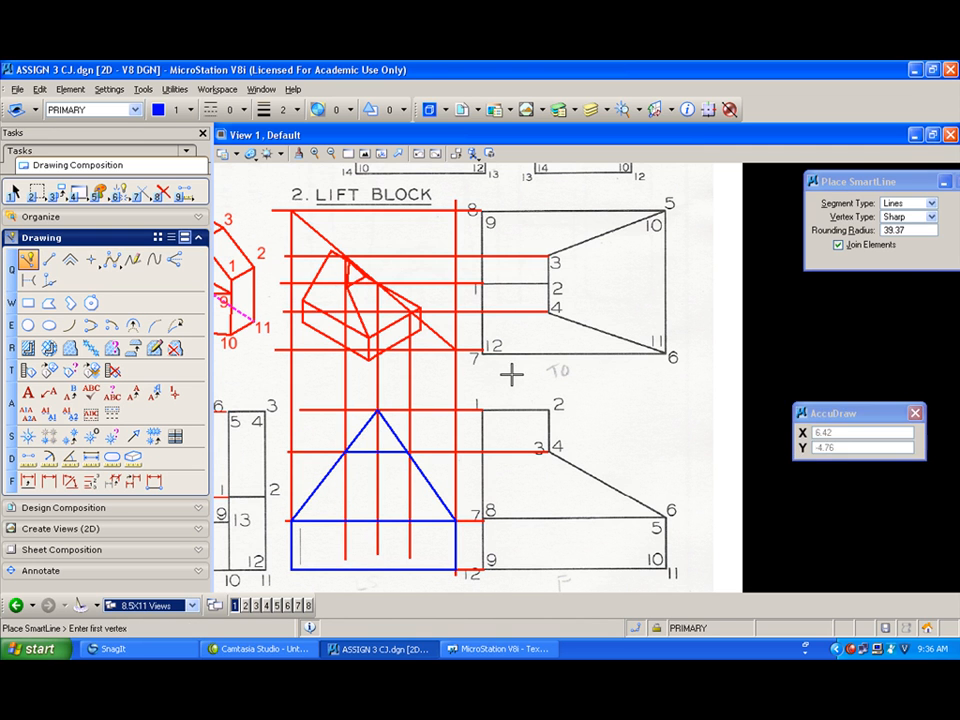
Step: Turn off the display of the CONSTRUCTION level
click(100, 110)
click(133, 149)
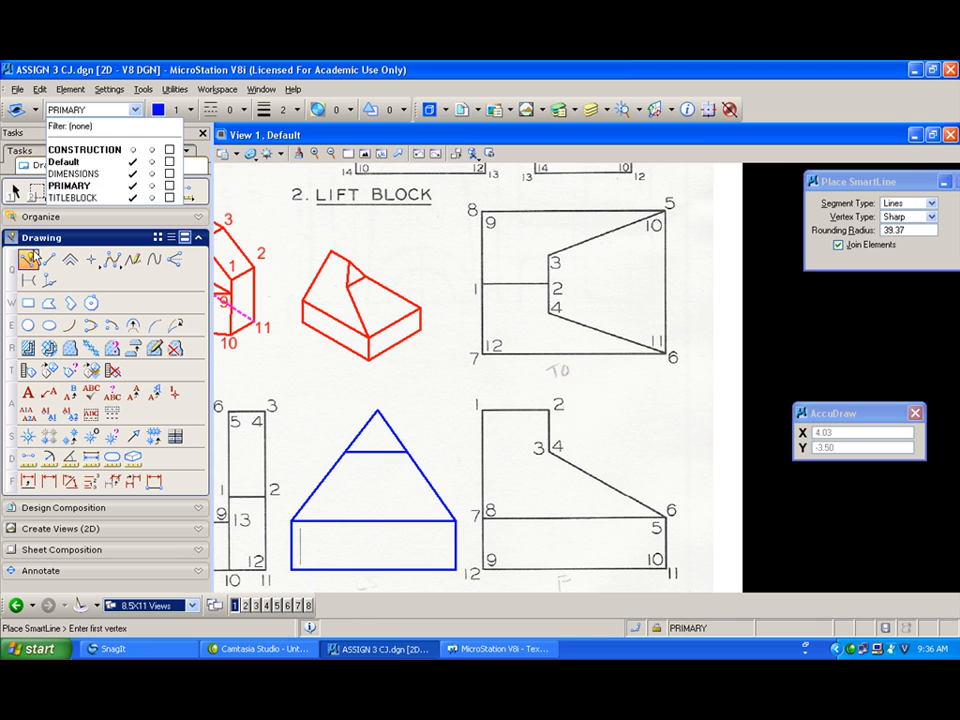
Step: Start placing text and number the red pictorial's top corners 1 and 2
click(28, 392)
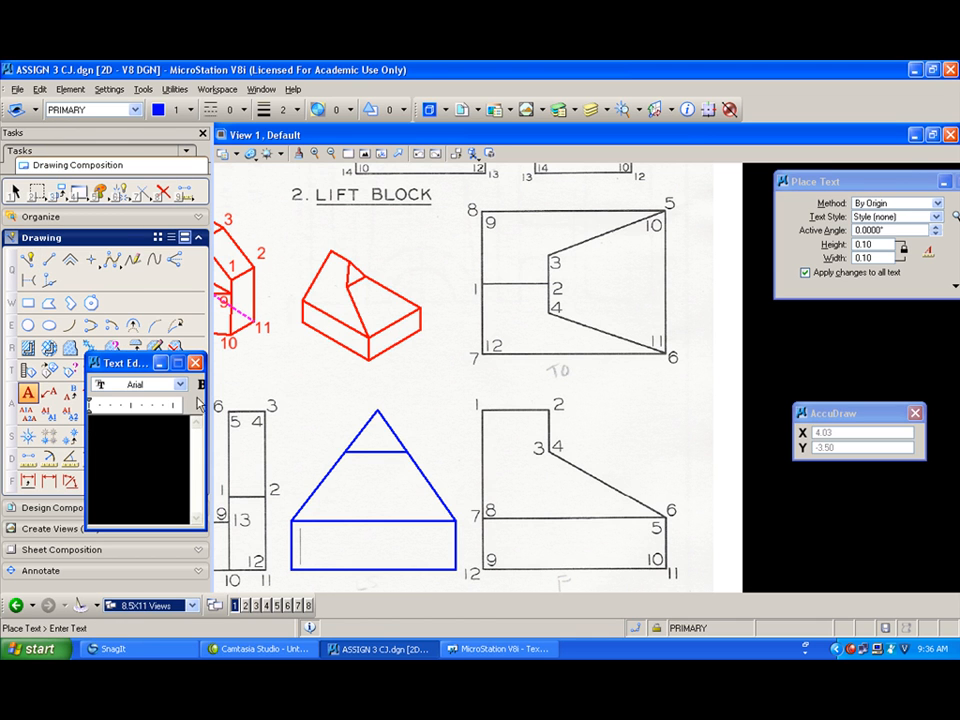
drag(205, 398, 343, 398)
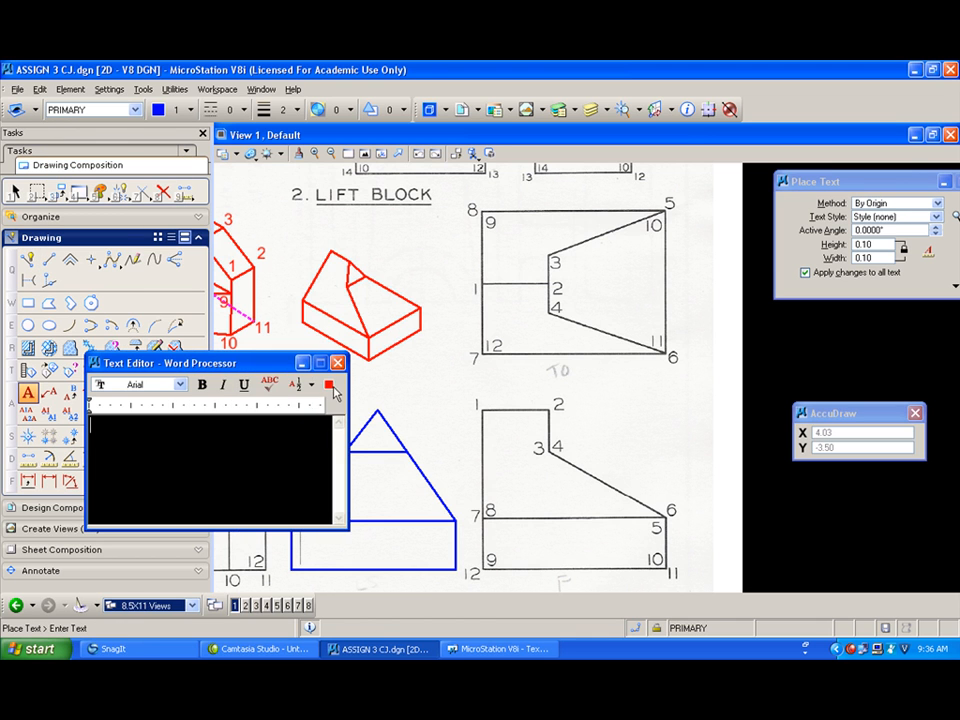
mouse_move(262, 371)
mouse_down()
mouse_move(236, 355)
mouse_move(183, 214)
mouse_up()
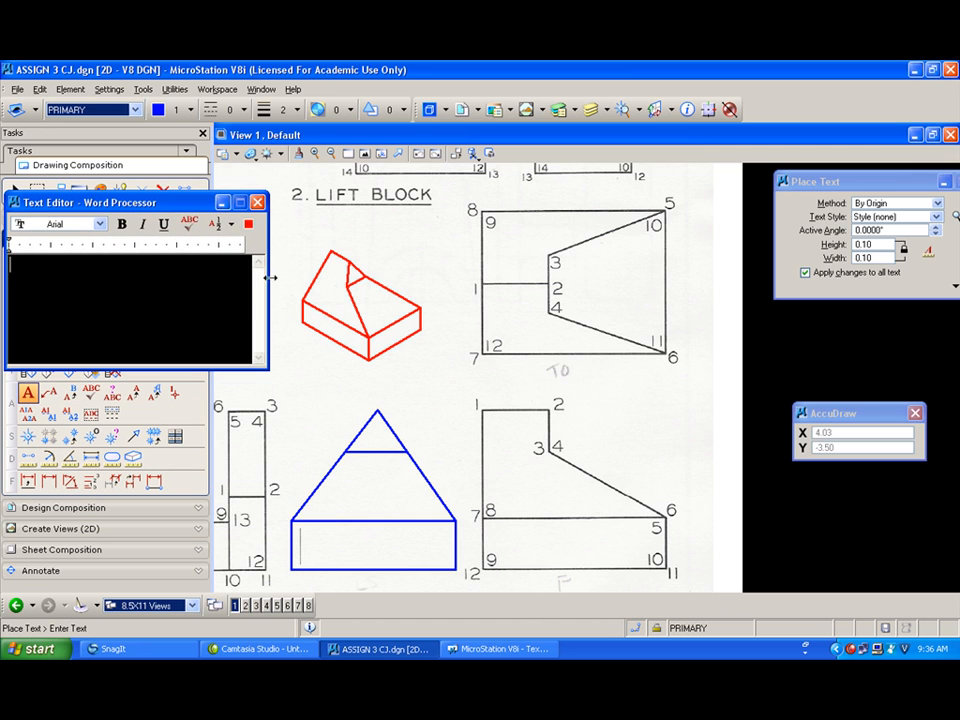
drag(268, 278, 237, 276)
text(1)
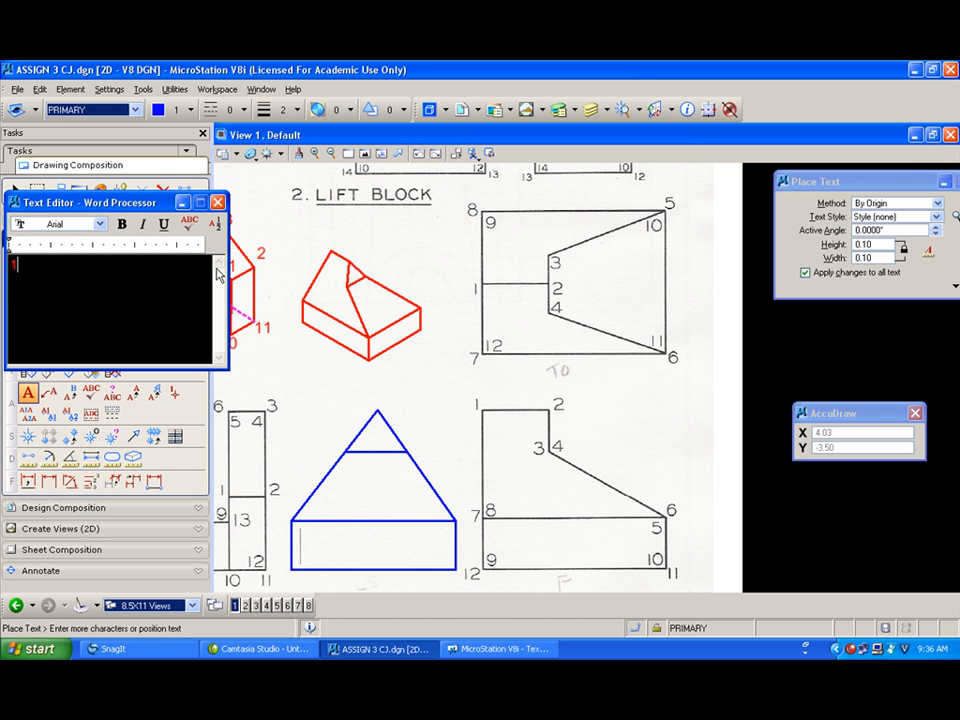
click(318, 238)
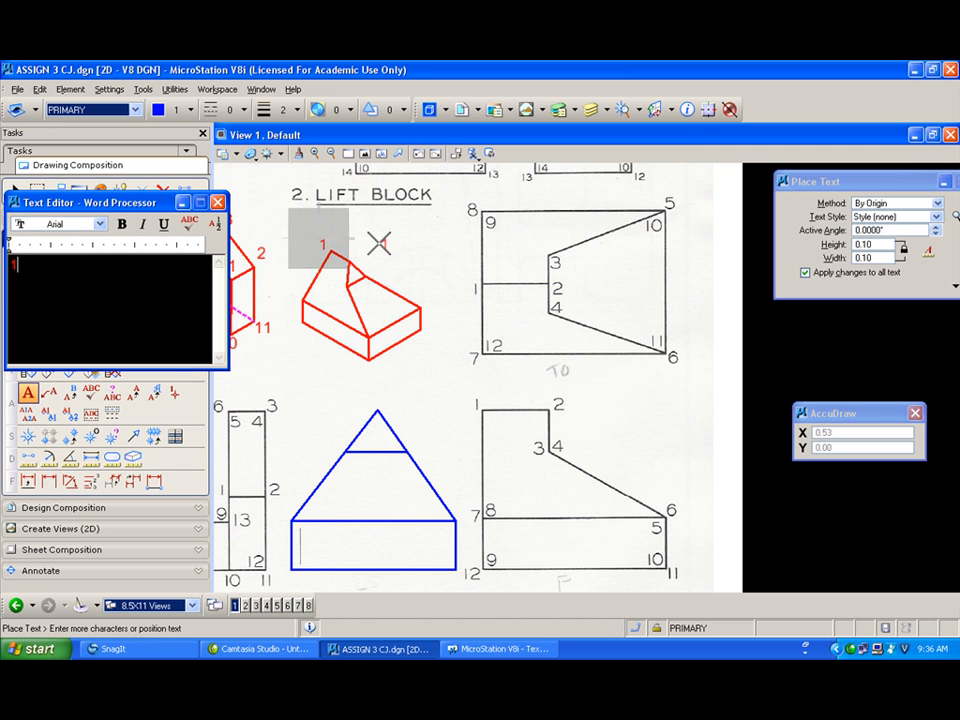
right_click(367, 247)
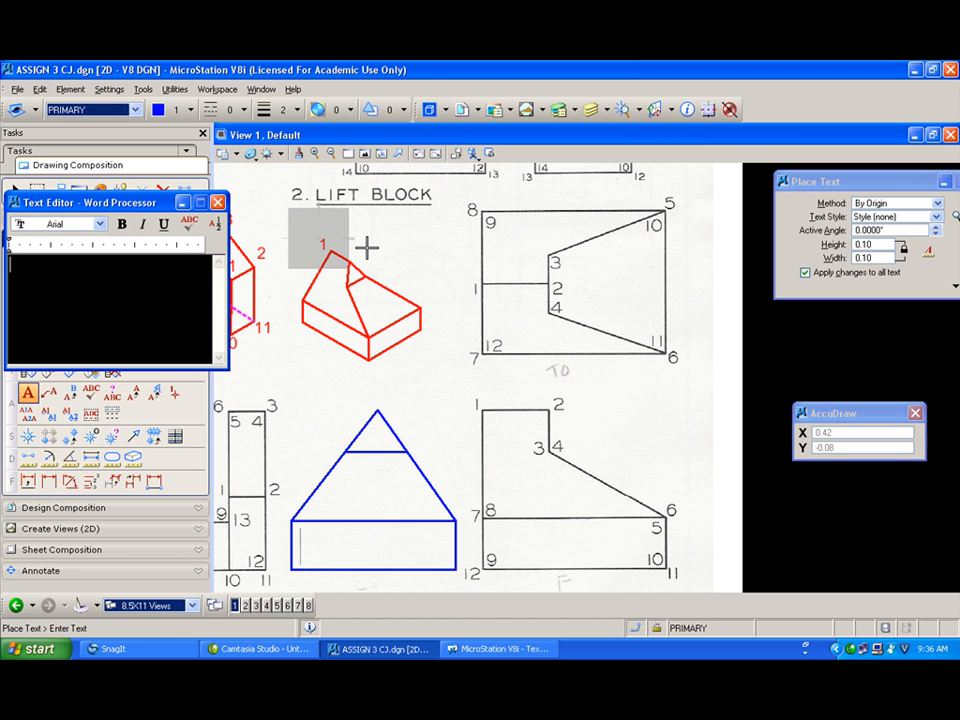
text(2)
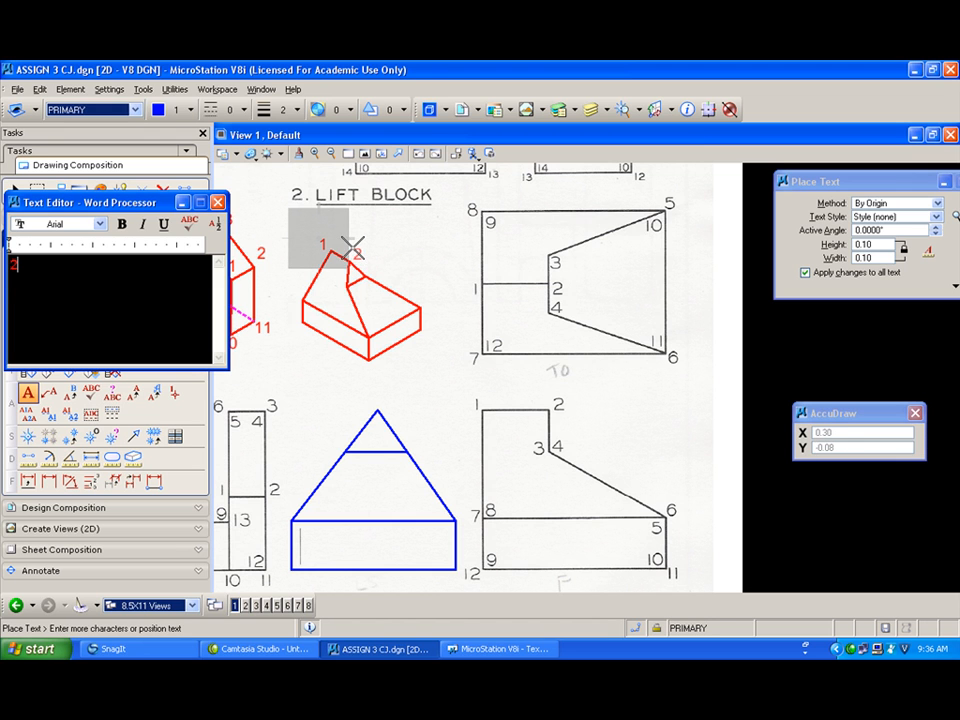
click(352, 249)
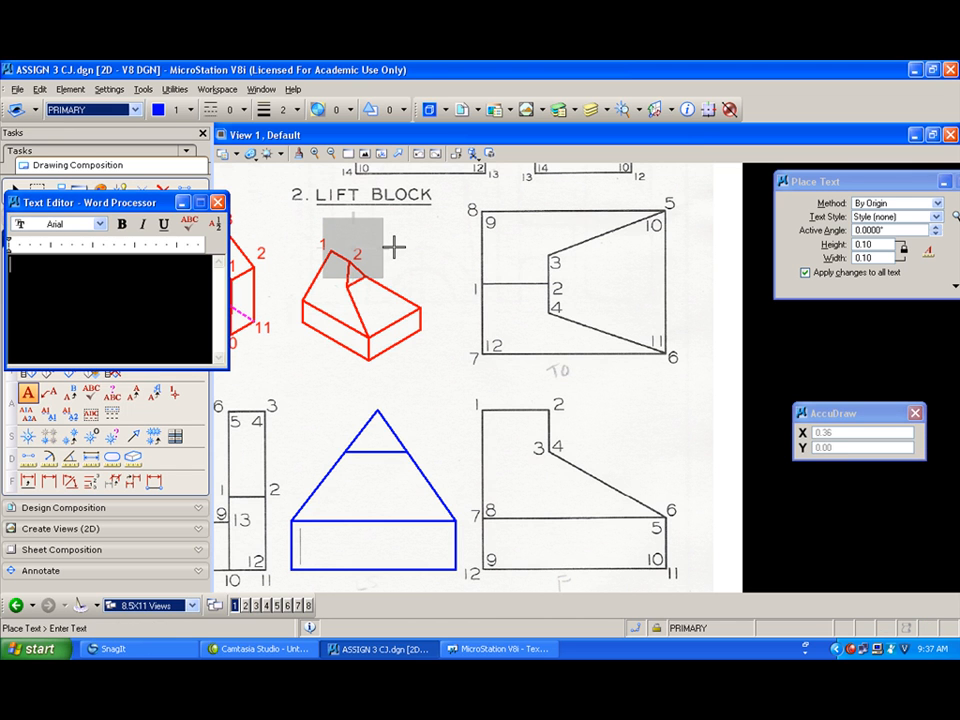
Step: Number the remaining pictorial corners 4, 3, 6, 5, 11 and 10
text(4)
click(339, 287)
text(3)
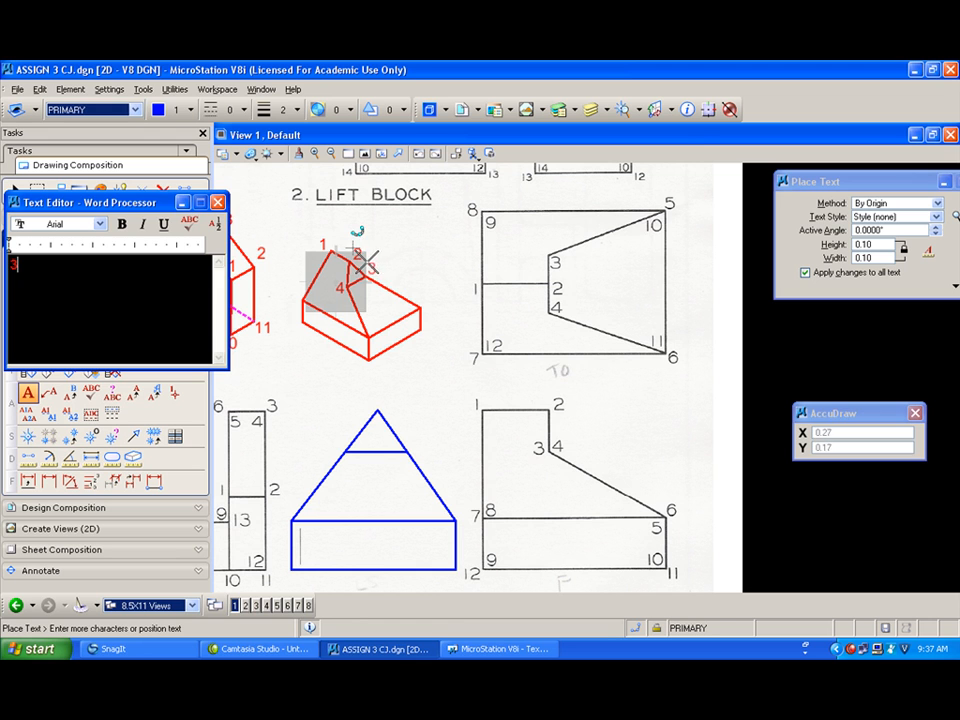
click(367, 263)
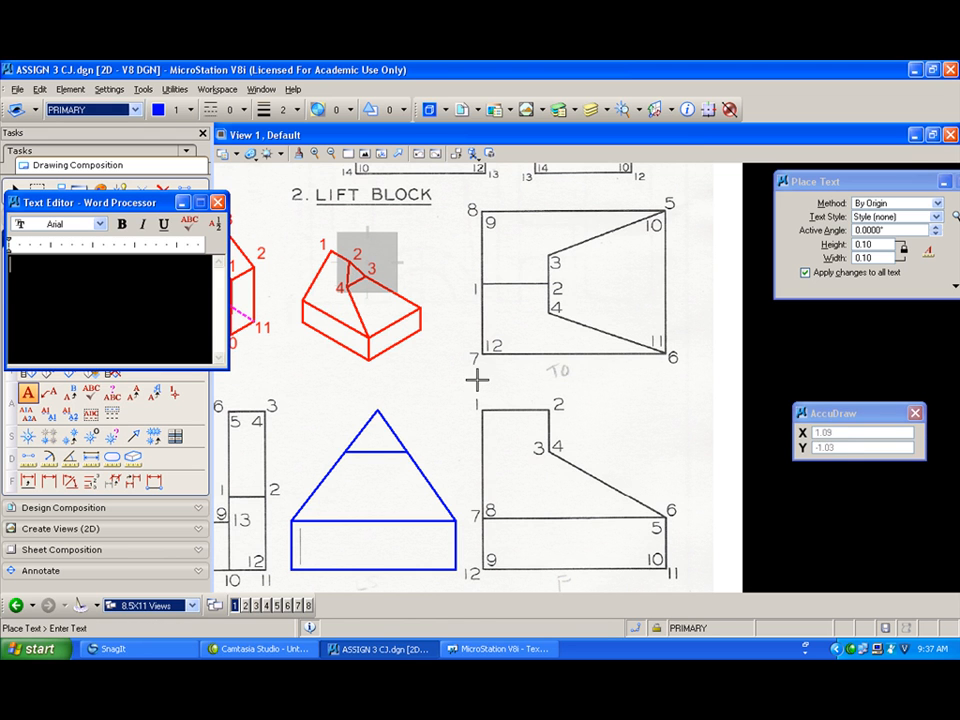
text(6)
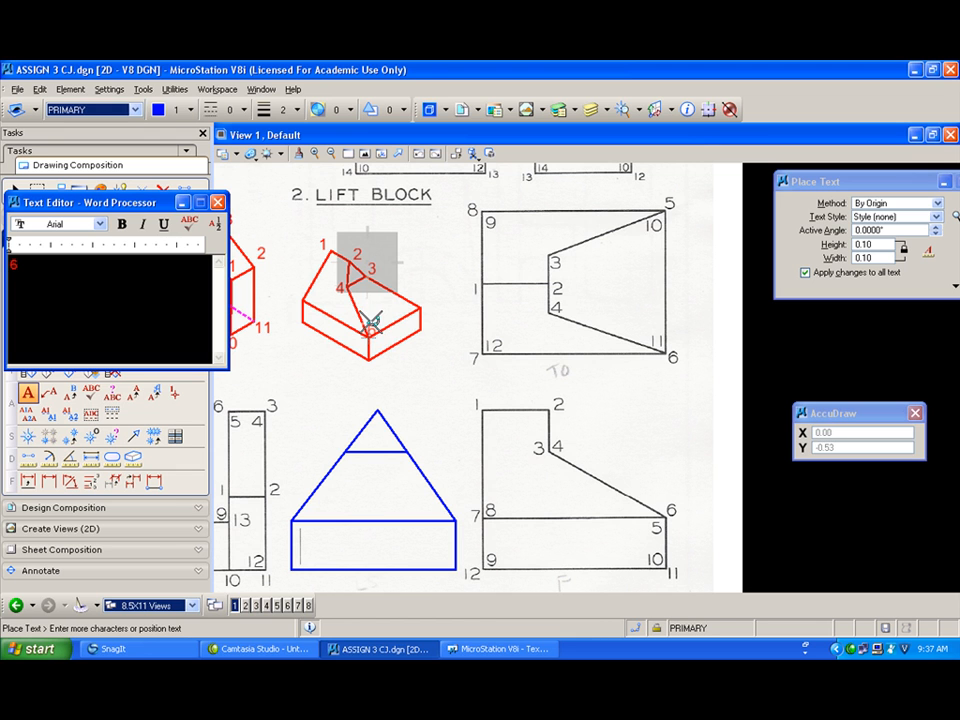
click(370, 320)
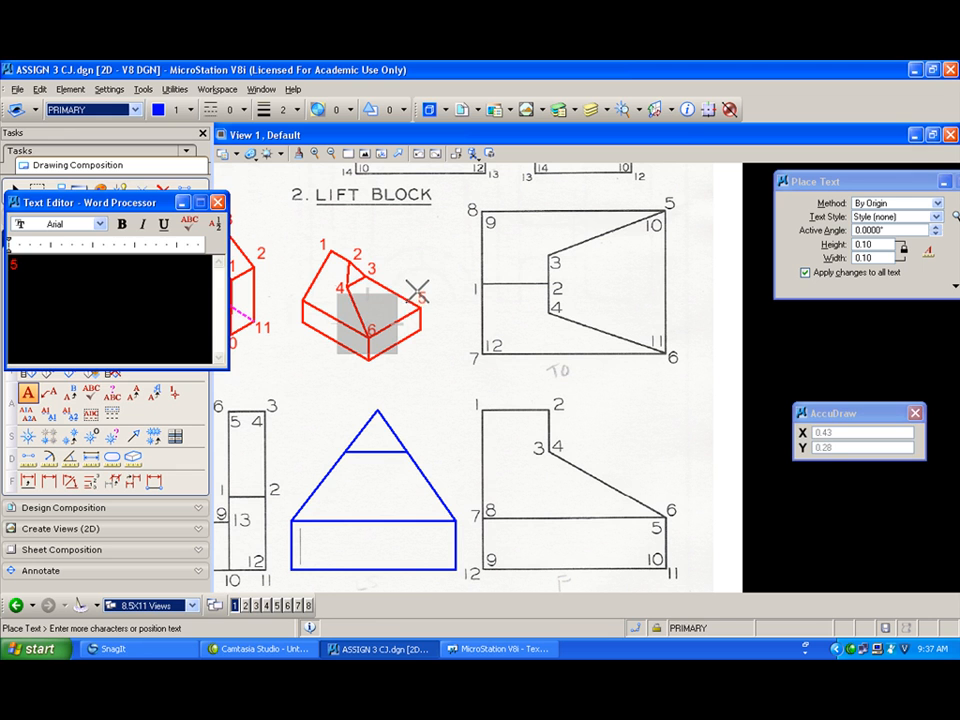
click(416, 291)
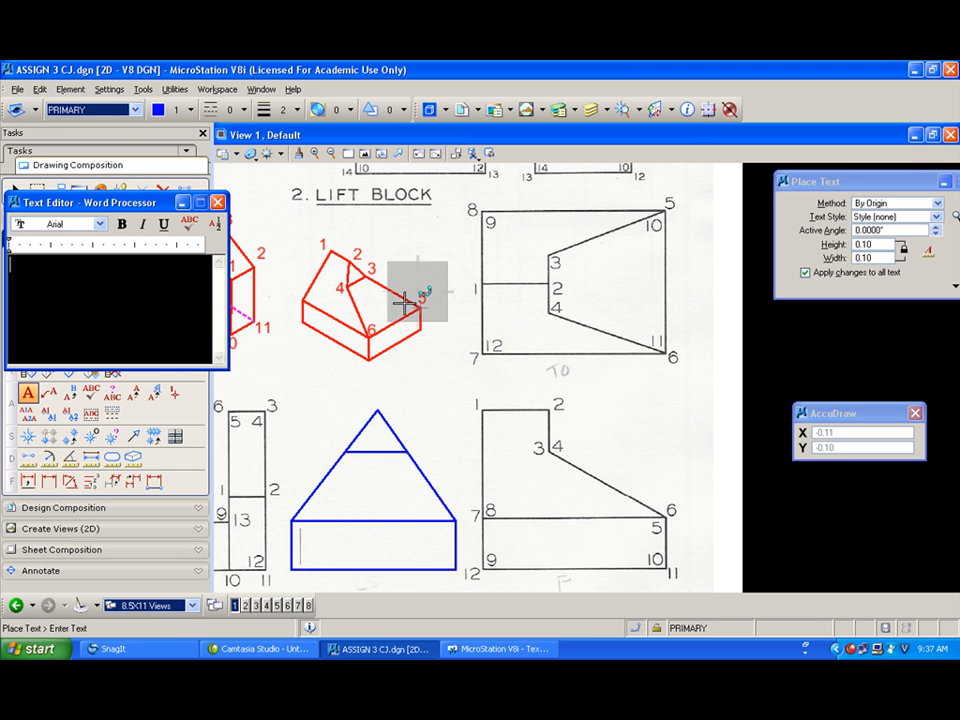
text(11)
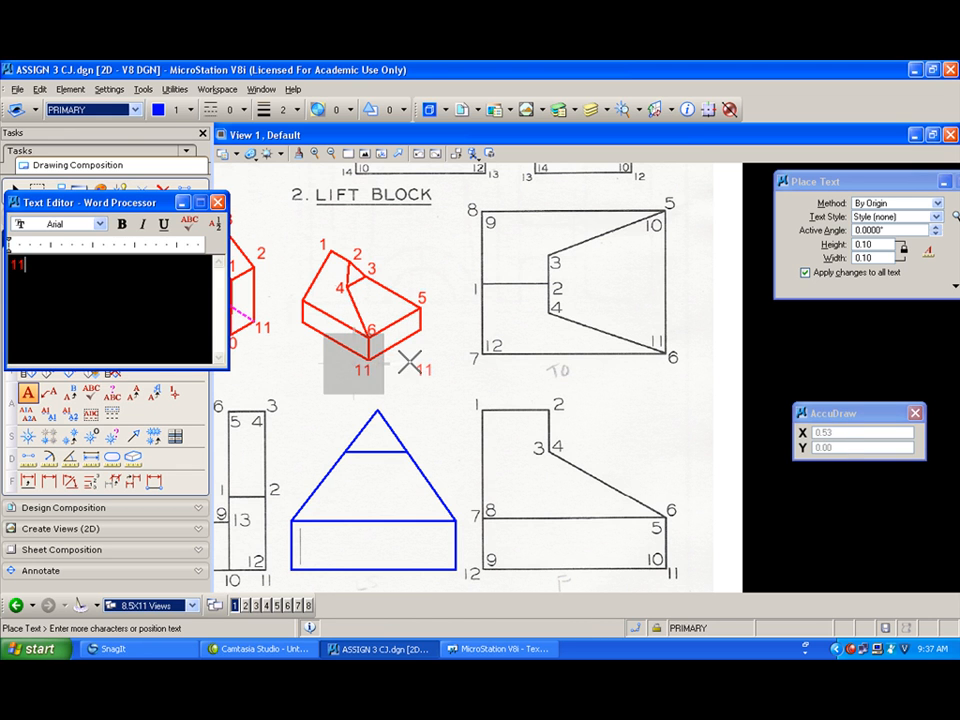
right_click(412, 358)
text(10)
click(414, 331)
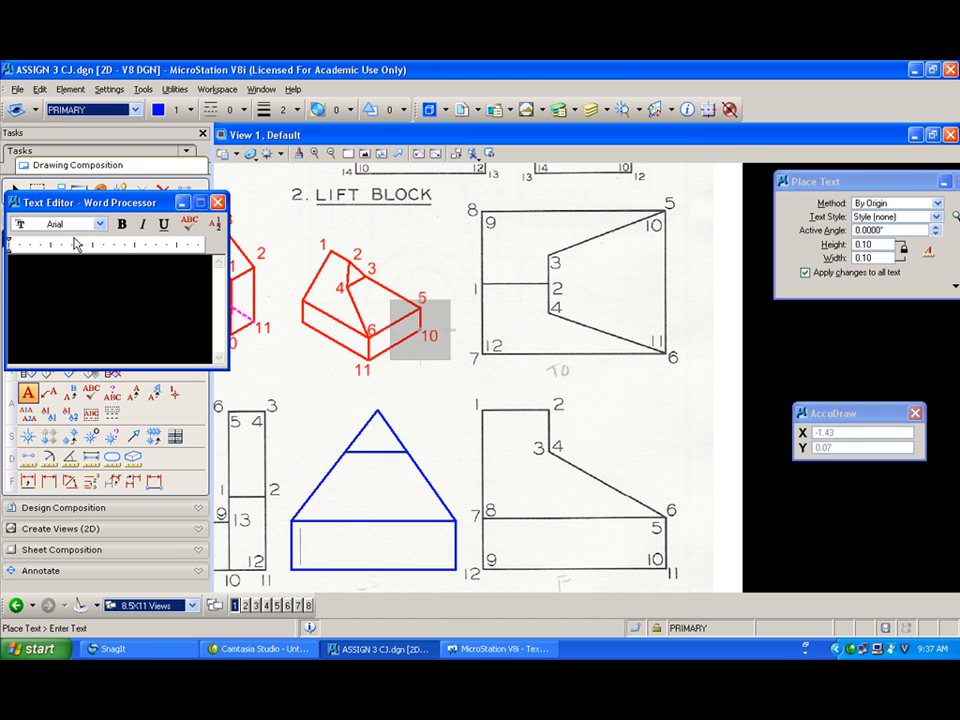
Step: Switch to green color and dashed line style, then draw two dashed hidden lines across the pictorial's base top
click(170, 109)
click(188, 176)
click(240, 109)
click(228, 160)
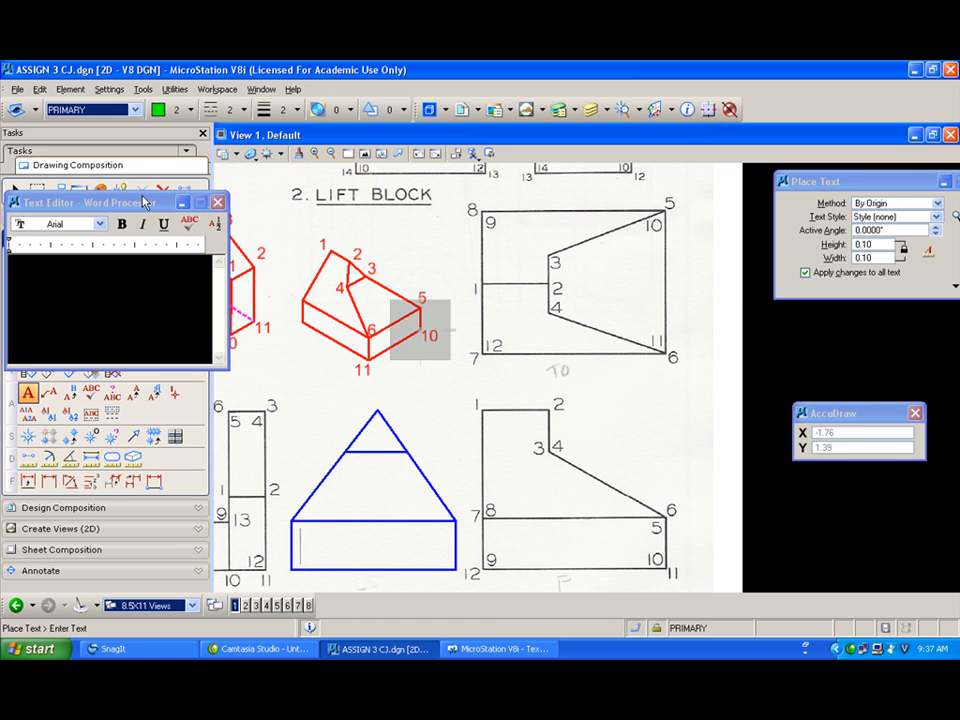
drag(144, 202, 242, 94)
click(28, 259)
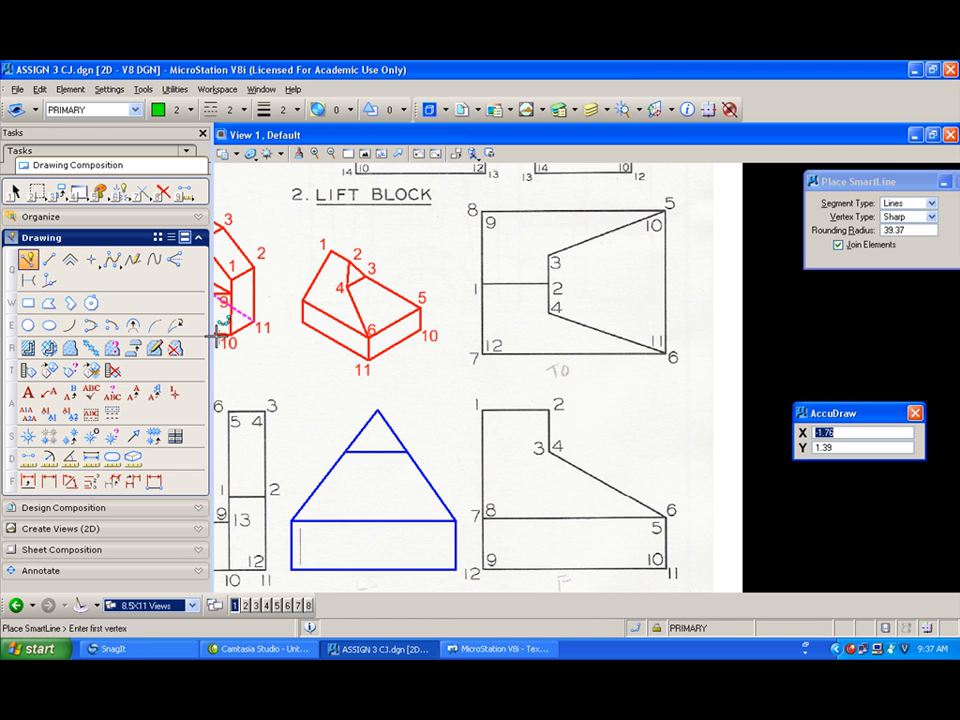
click(303, 322)
click(364, 294)
right_click(367, 299)
click(421, 328)
click(334, 287)
right_click(334, 287)
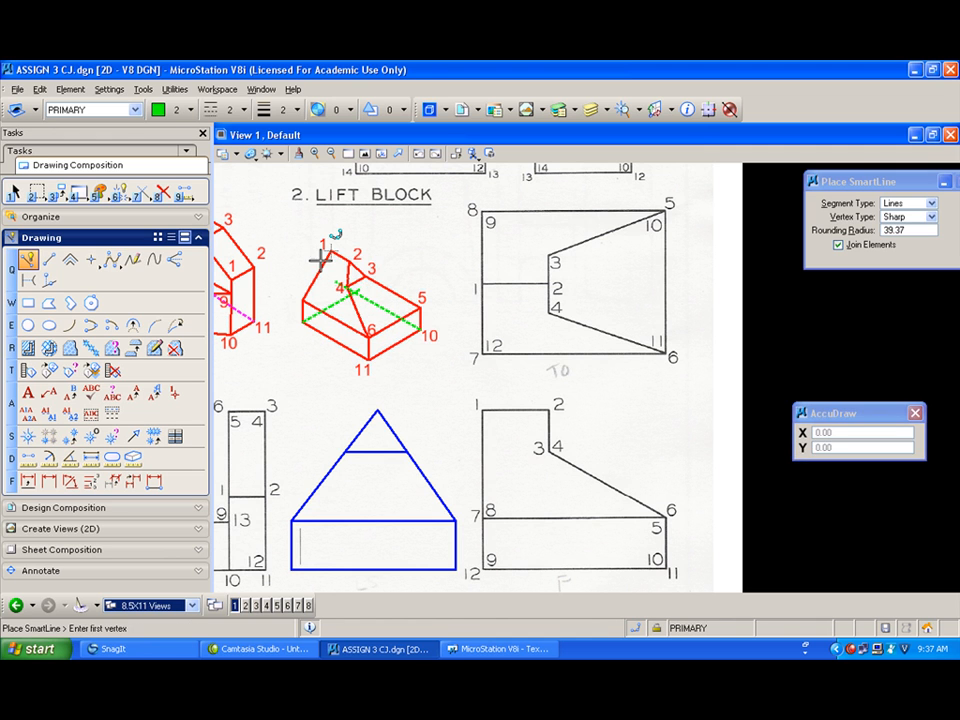
Step: Draw dashed lines from the pictorial's left top edge to corner 3 and a vertical dashed line near corner 4
click(303, 300)
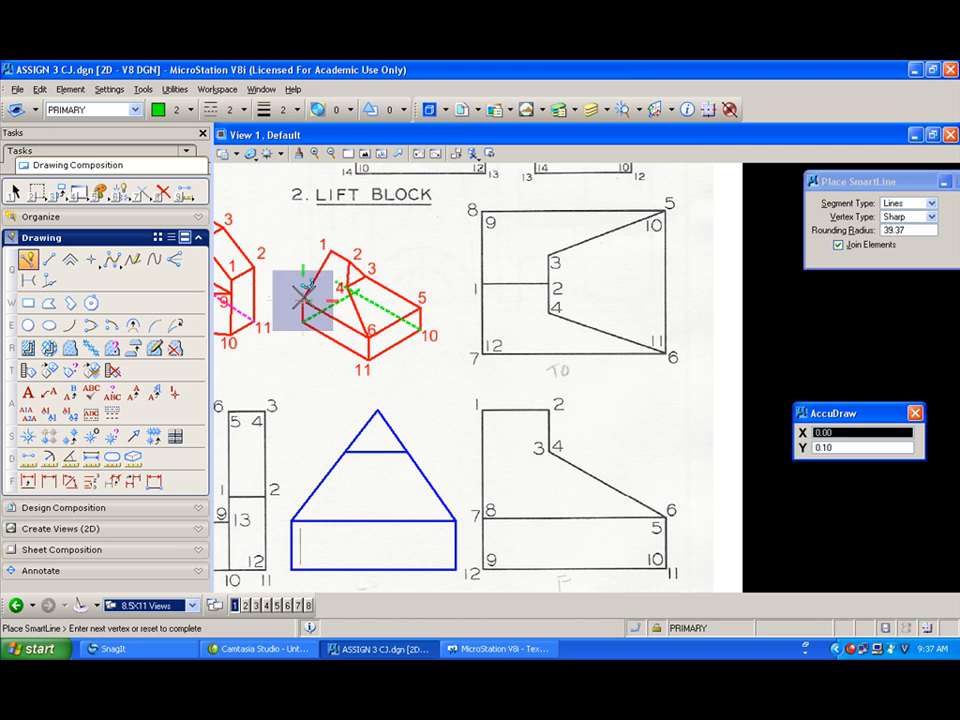
click(367, 263)
right_click(366, 269)
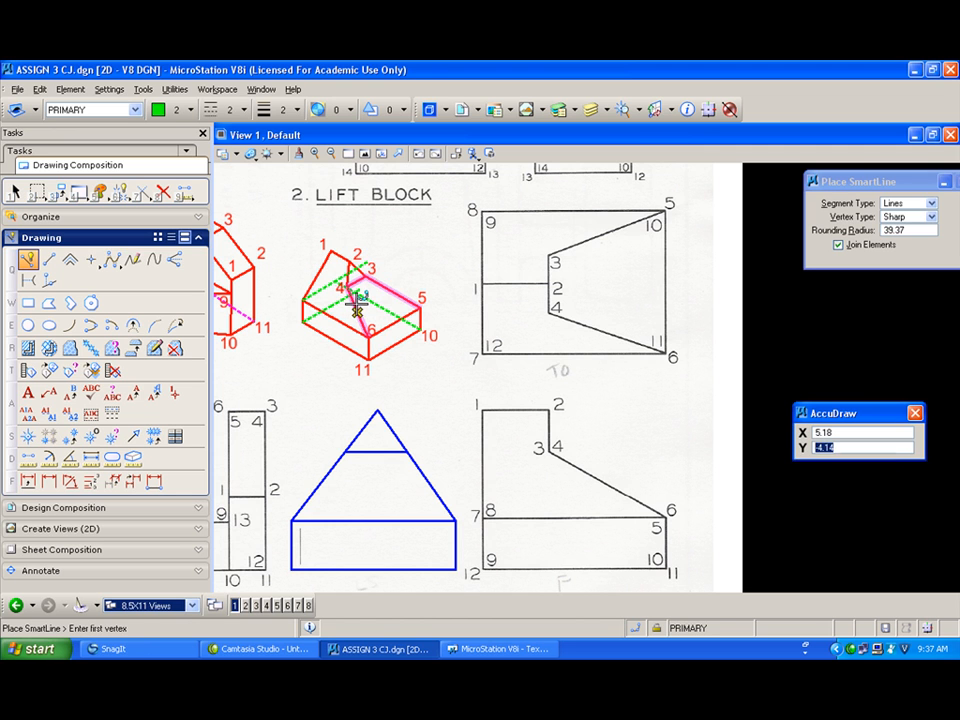
click(356, 283)
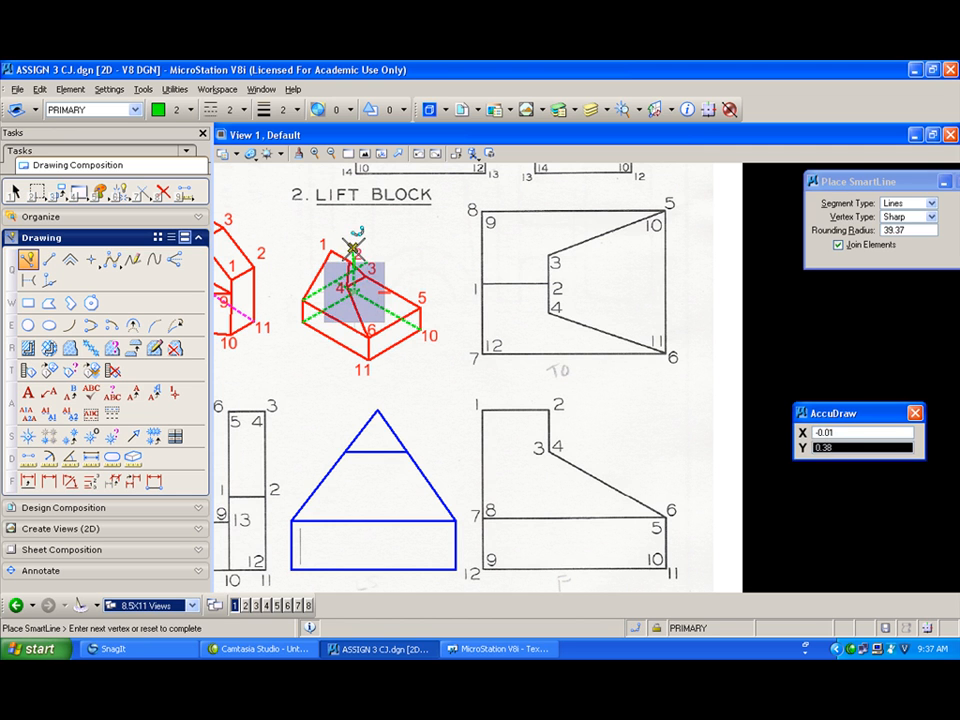
click(354, 227)
right_click(355, 232)
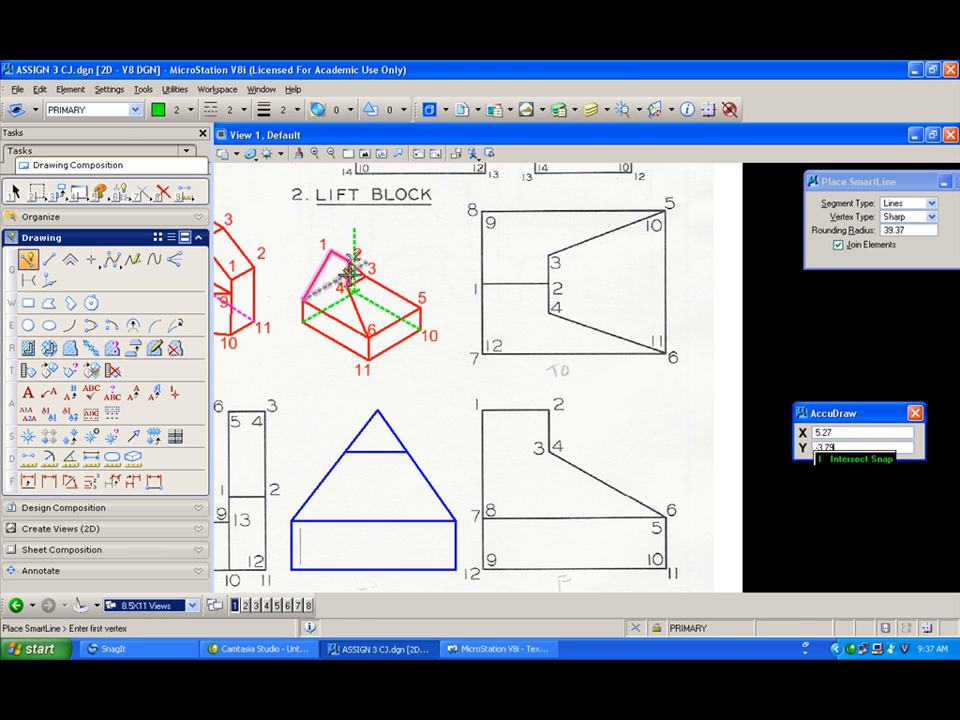
click(353, 268)
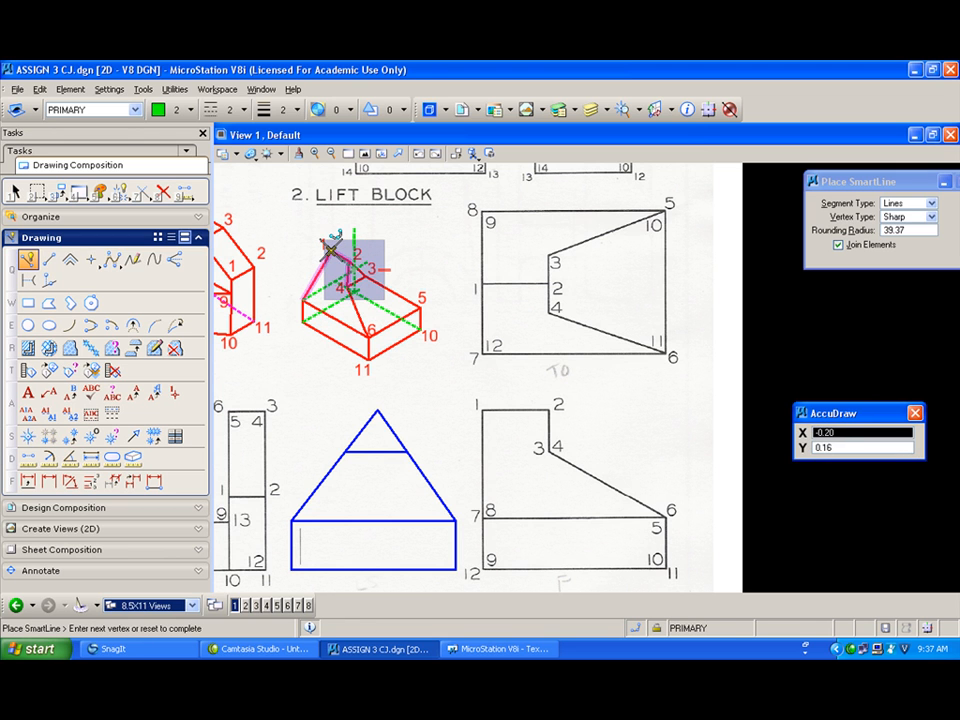
right_click(330, 246)
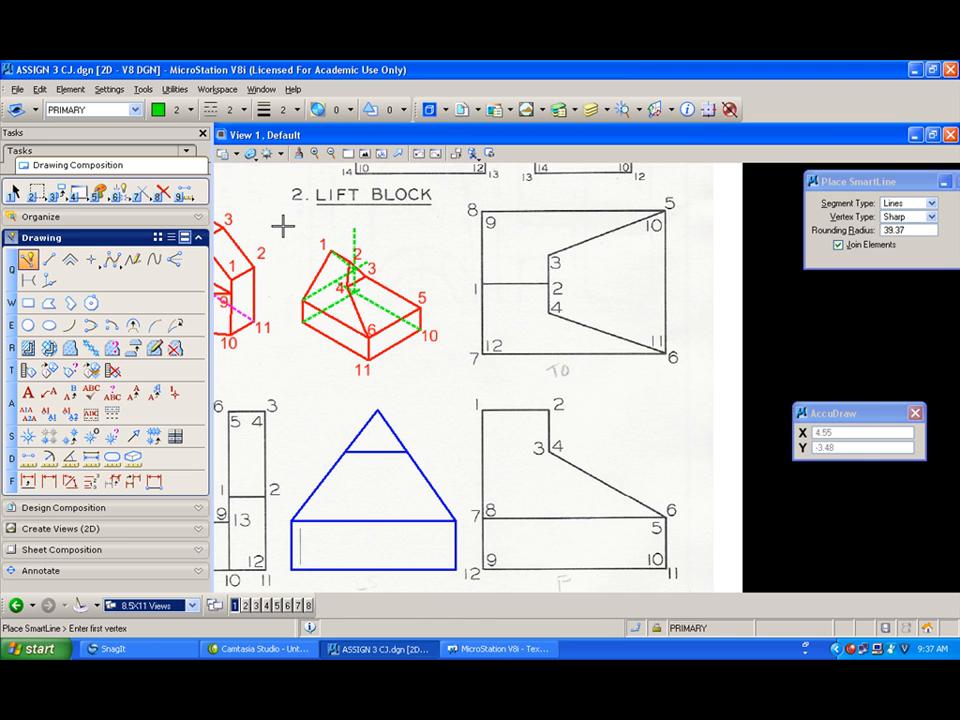
click(352, 264)
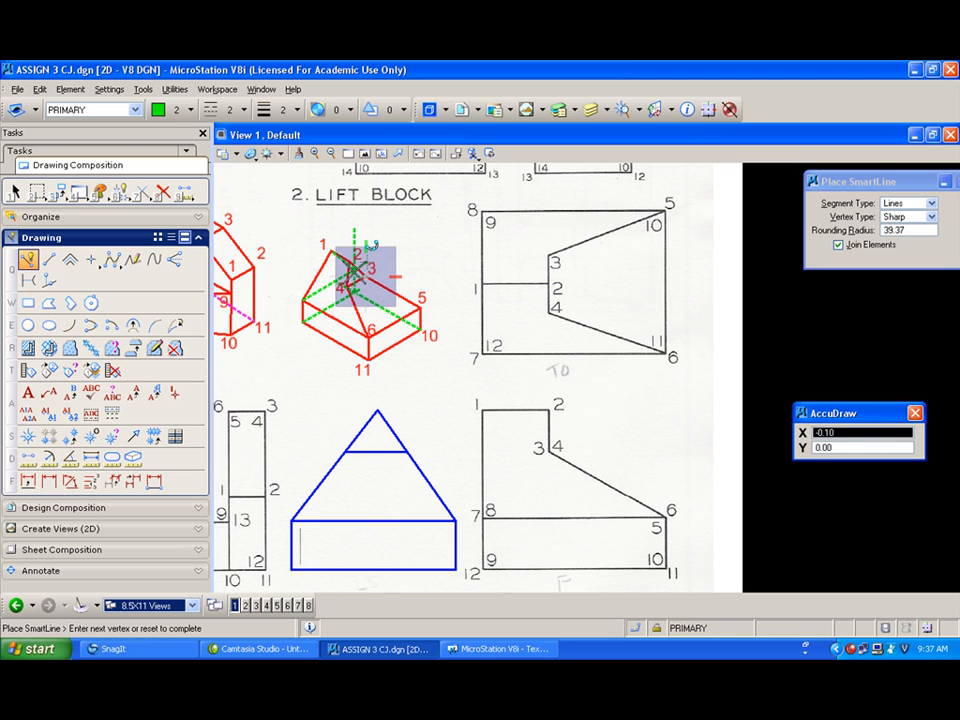
key(space)
right_click(316, 199)
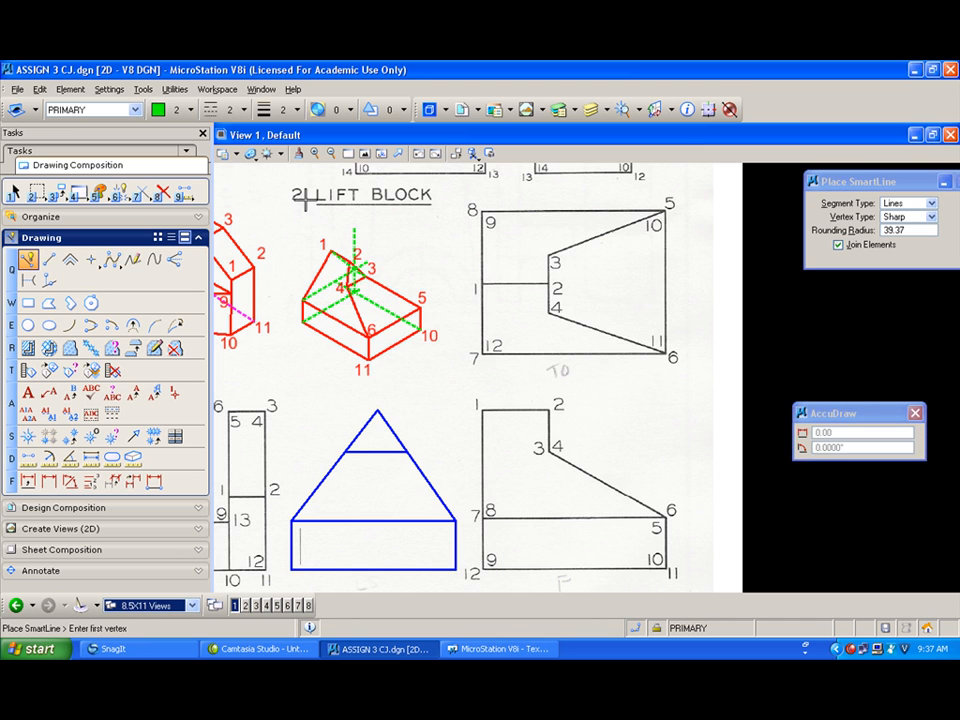
Step: Extend pairs of dashed hidden lines in the pictorial to meet at their intersections
scroll(340, 270, up, 3)
click(142, 191)
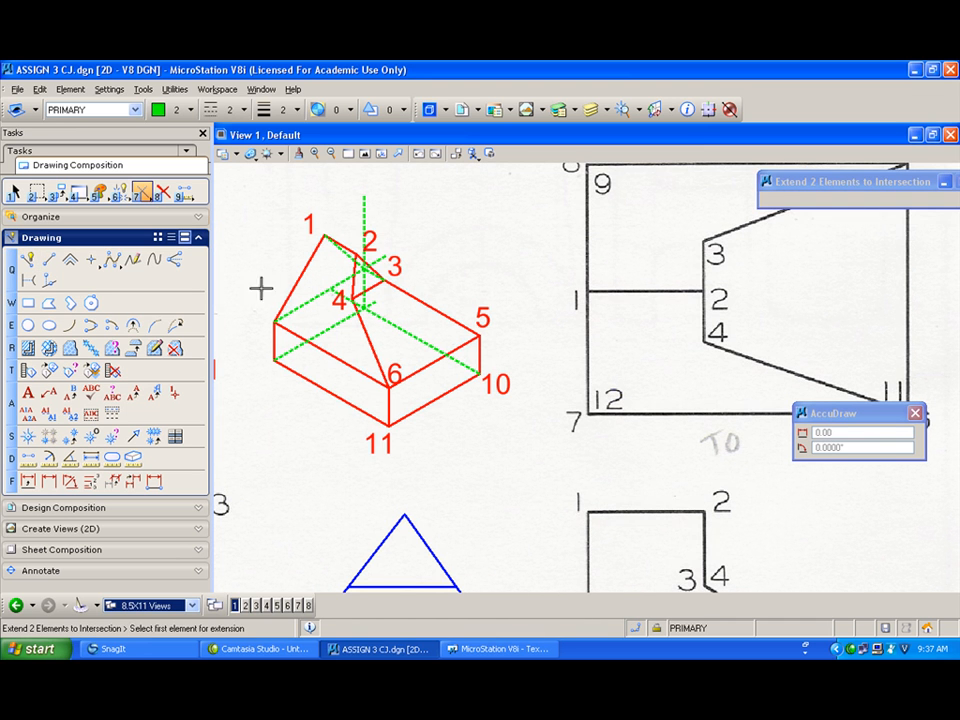
click(333, 290)
click(375, 276)
click(374, 276)
click(368, 281)
click(330, 273)
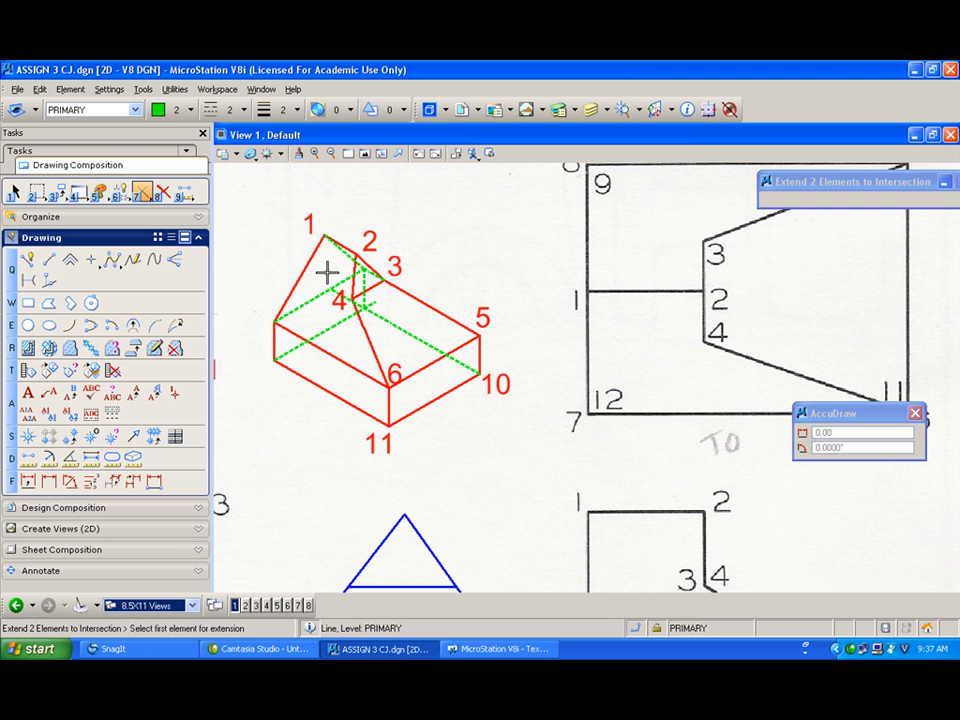
click(341, 273)
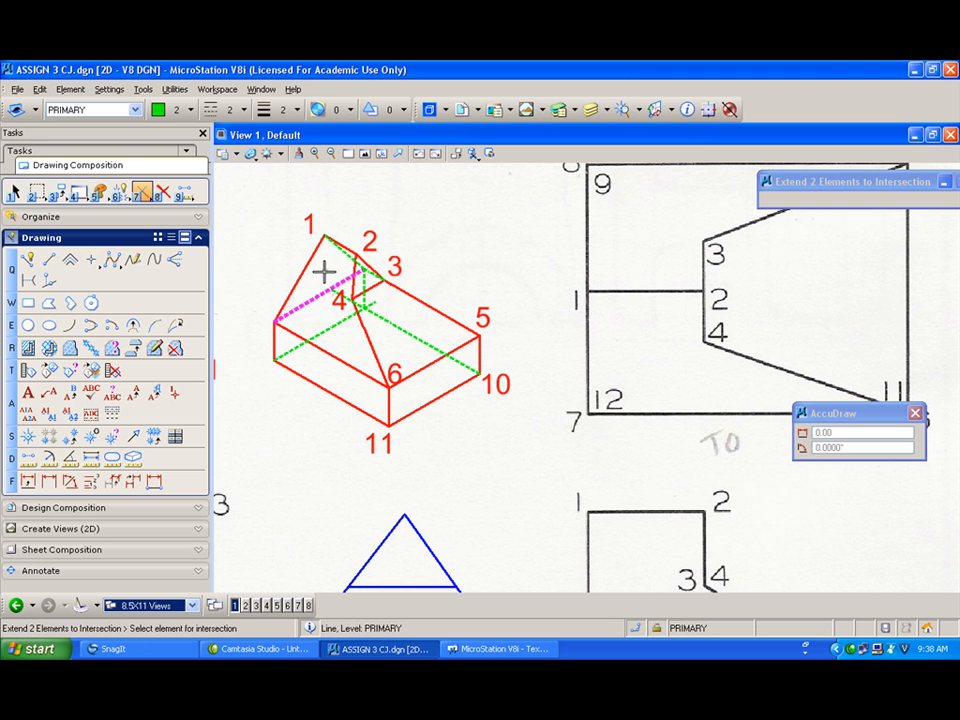
right_click(411, 319)
click(390, 321)
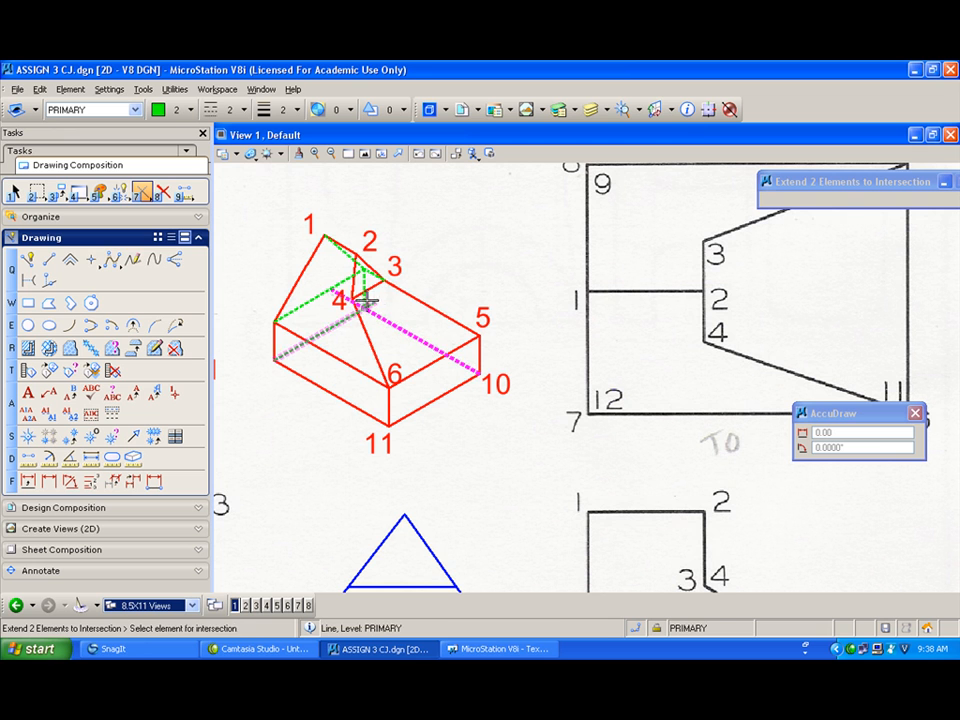
click(364, 286)
click(335, 322)
right_click(376, 316)
scroll(441, 231, down, 2)
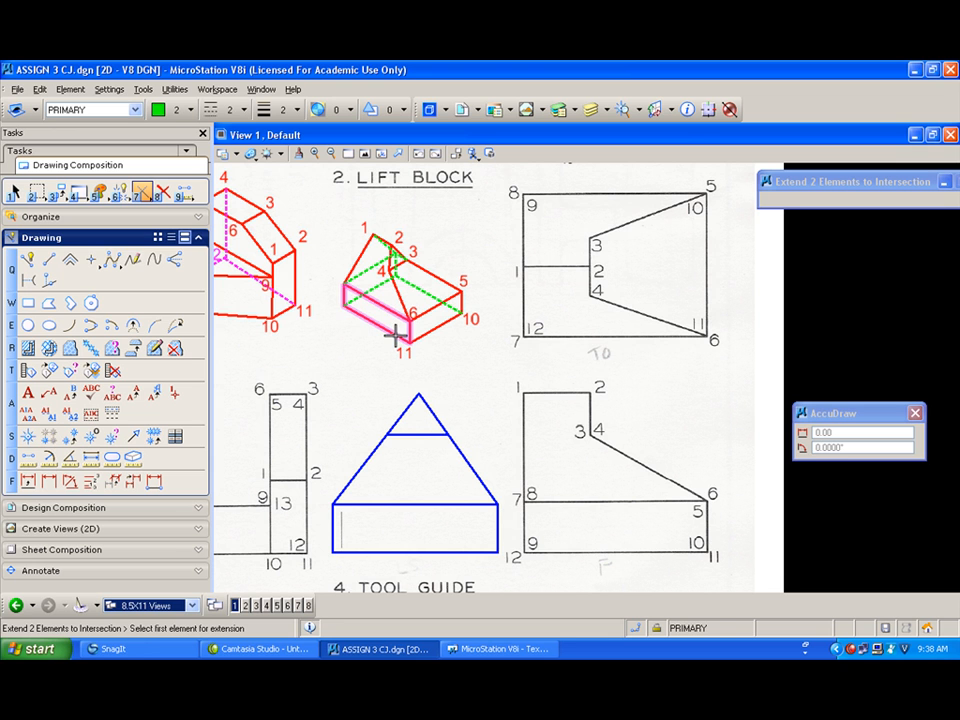
Step: Set the active color to red and the line style to solid
click(168, 112)
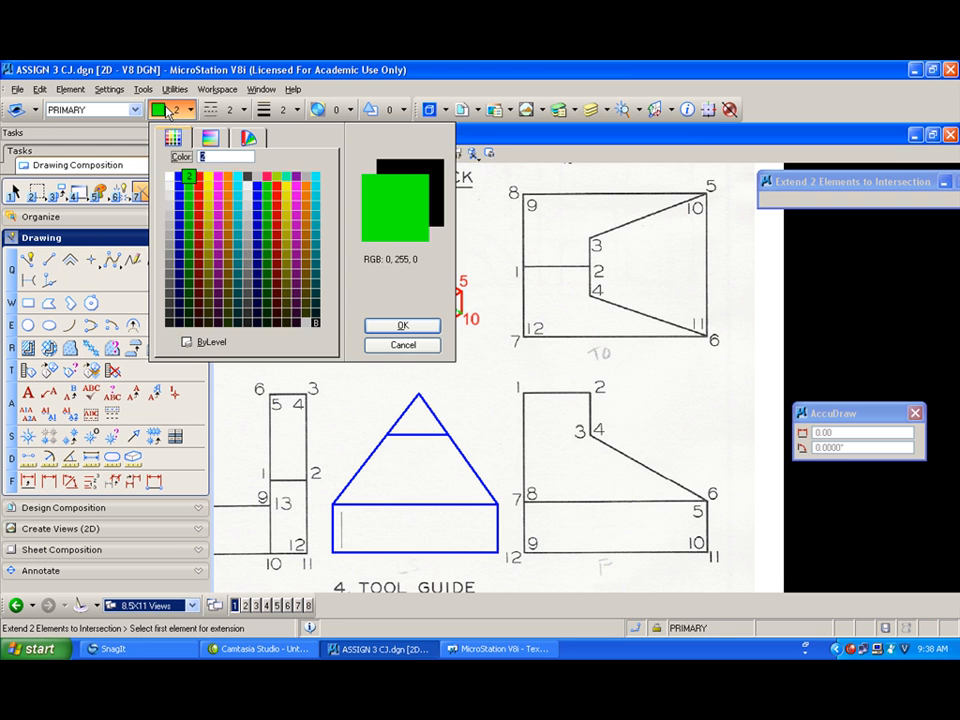
click(201, 168)
click(229, 112)
click(236, 152)
Step: Start Place Text, set the text color to red, and label the lift block pictorial's left top corner 7
click(30, 396)
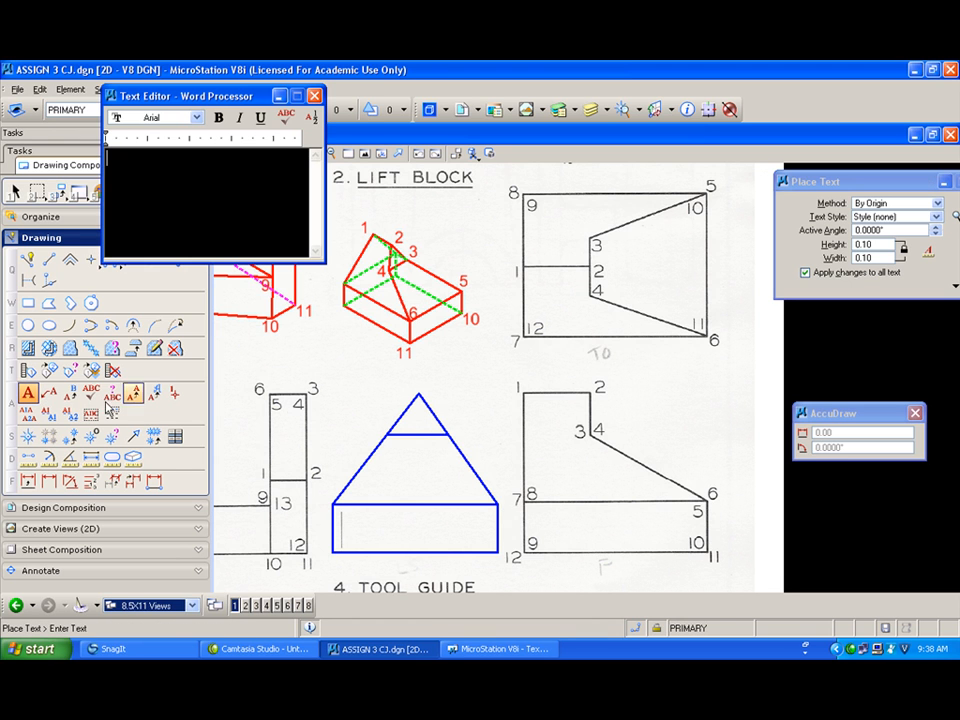
text(7)
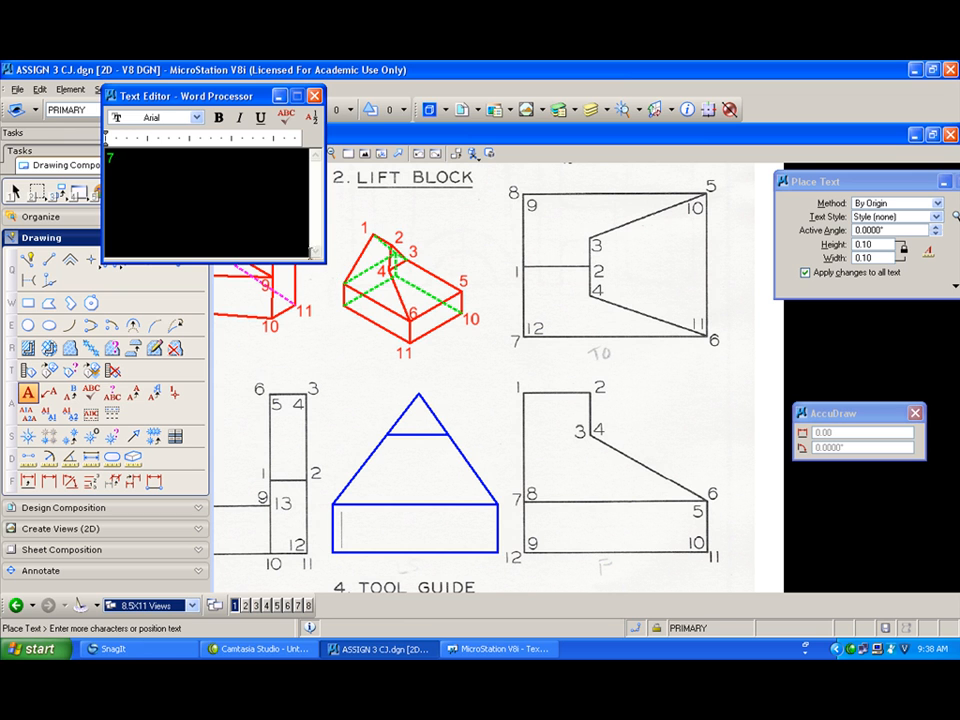
drag(324, 129, 413, 129)
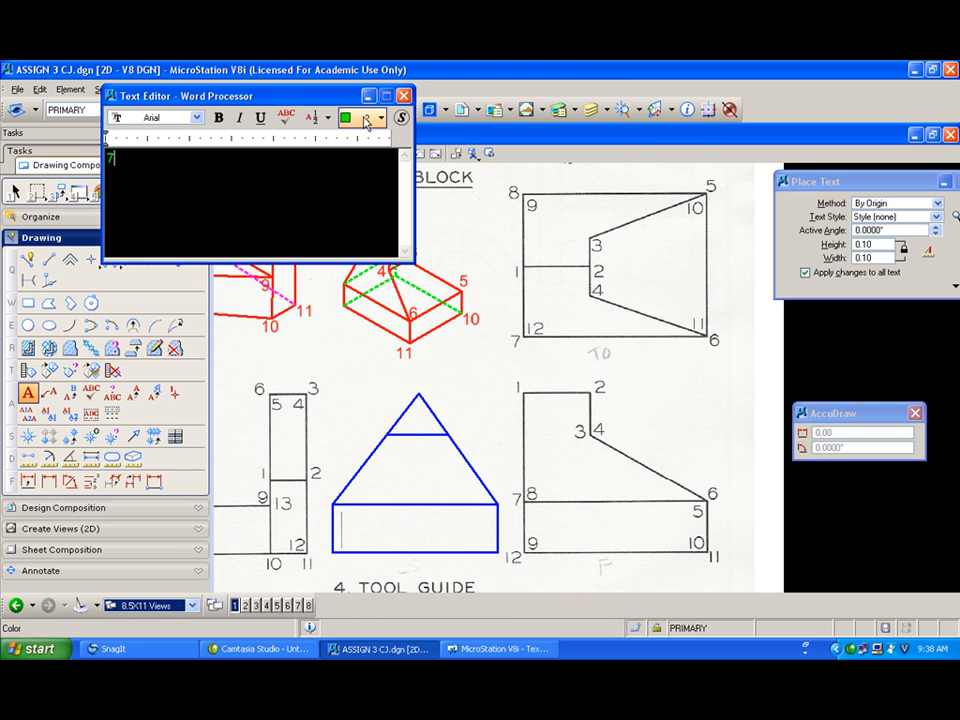
click(358, 118)
click(388, 185)
drag(329, 101, 198, 82)
click(328, 276)
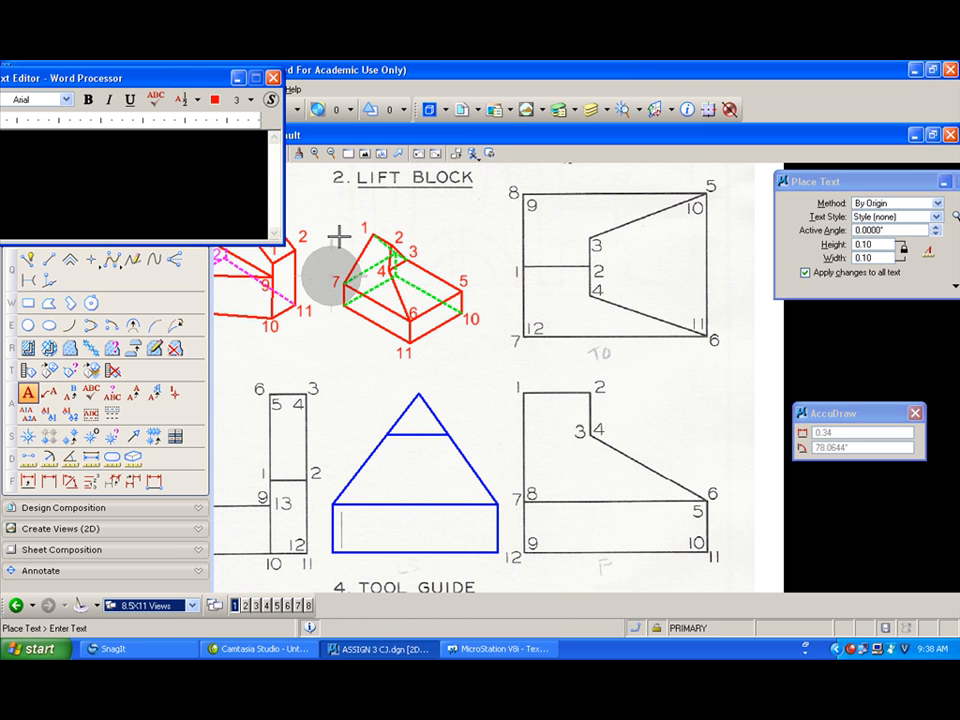
Step: Label the remaining lift block pictorial corners 8, 12 and 9
text(8)
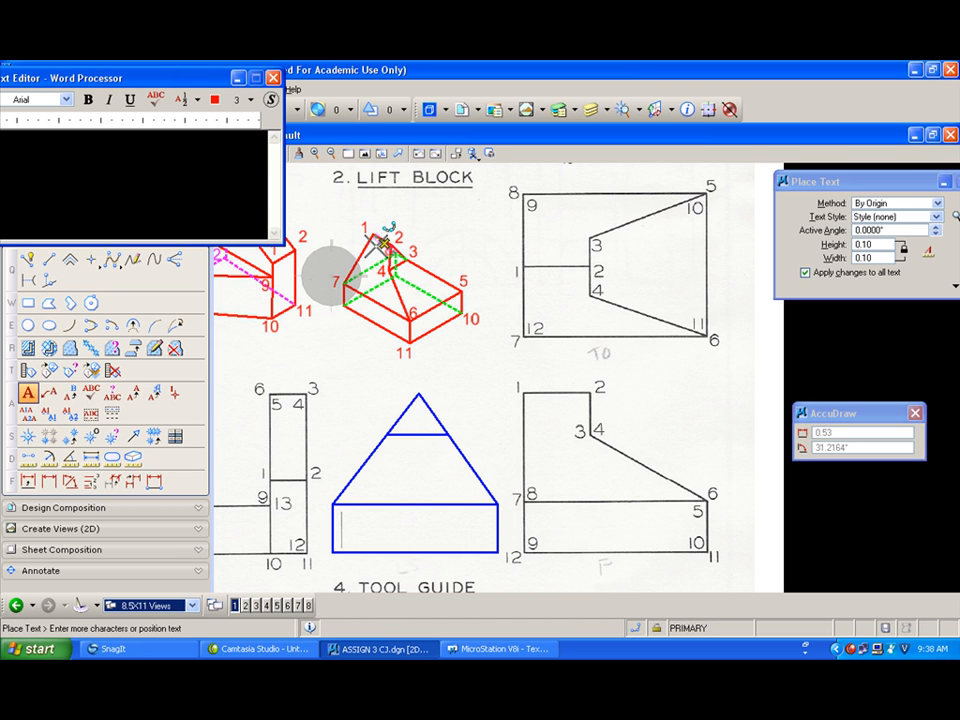
click(372, 243)
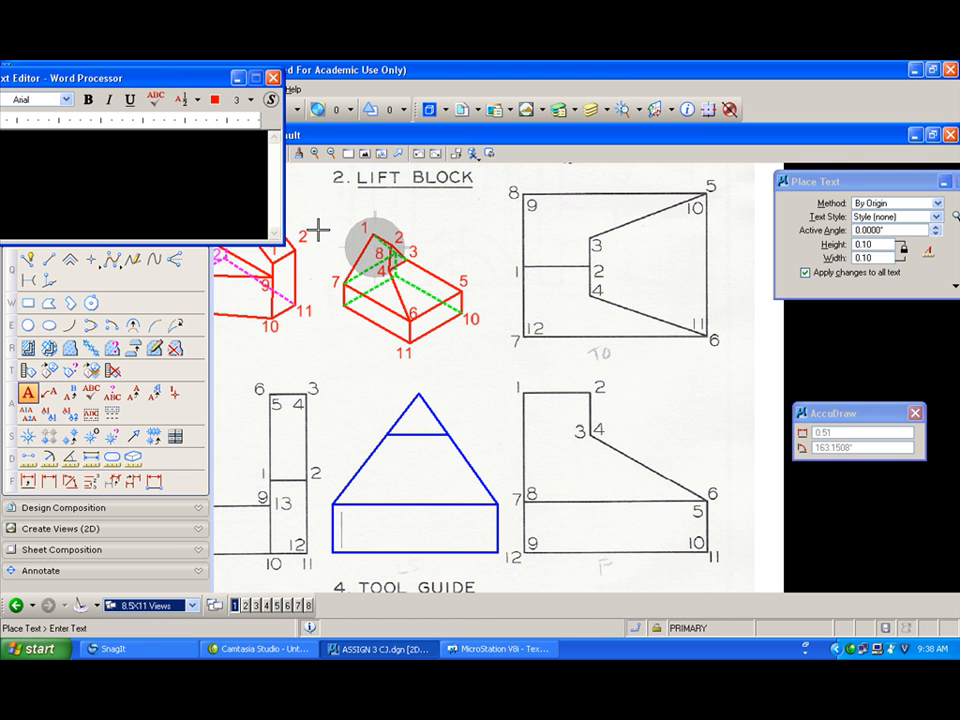
text(12)
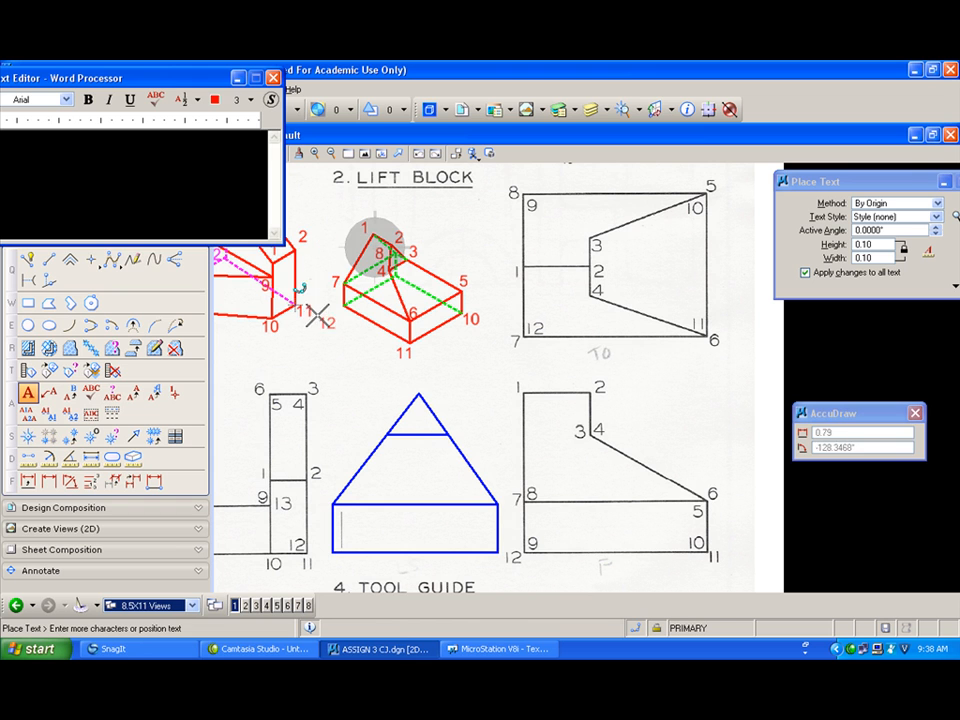
click(323, 311)
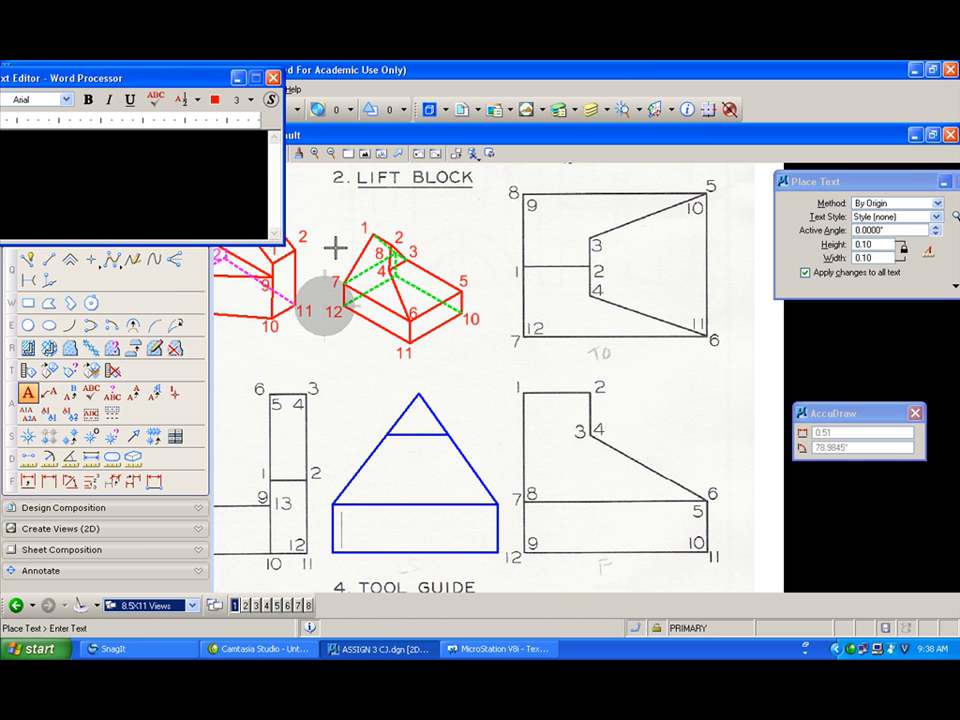
text(9)
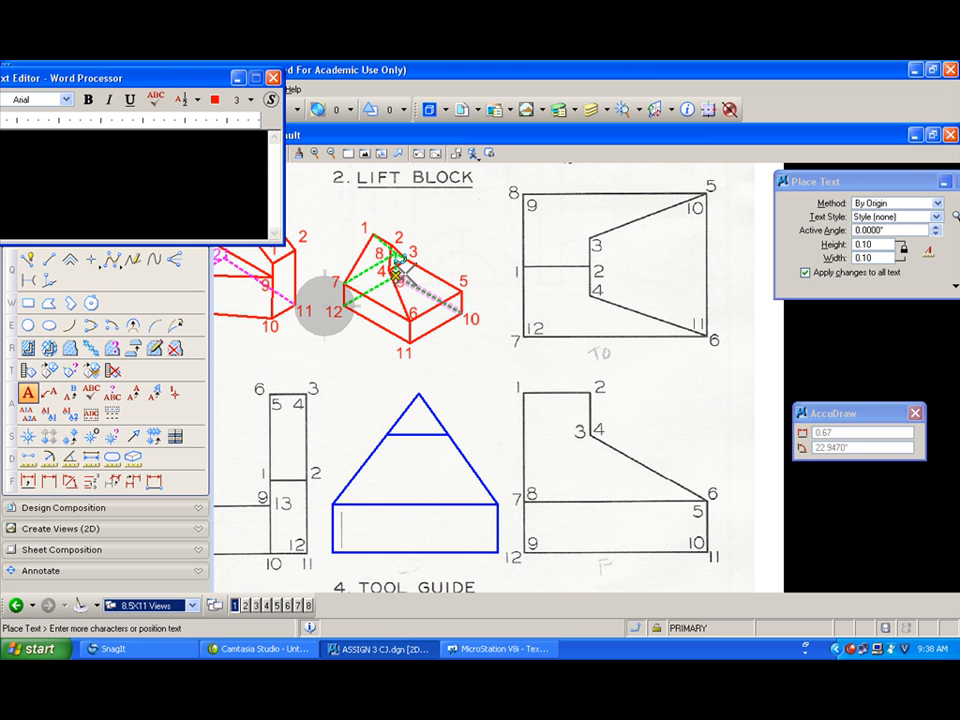
scroll(398, 262, up, 2)
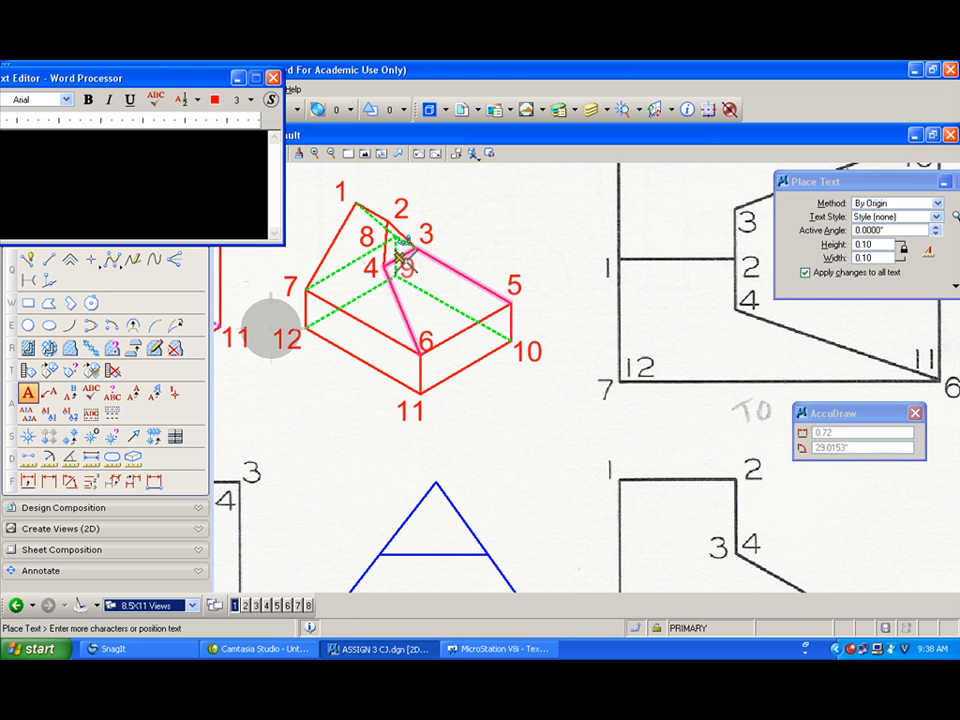
click(405, 268)
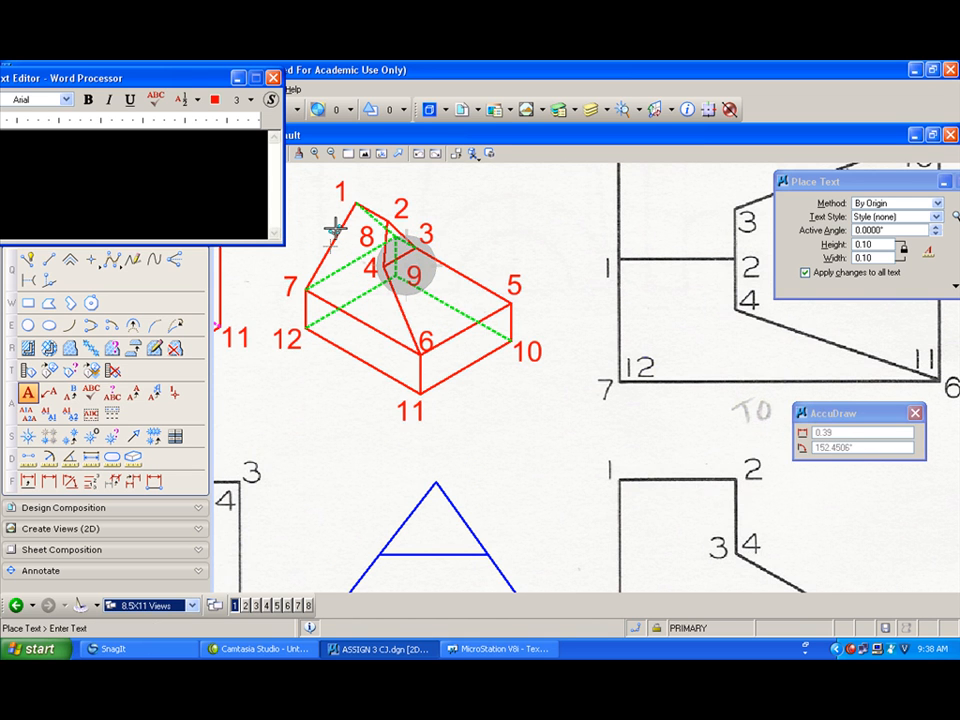
scroll(335, 230, down, 2)
click(391, 230)
click(387, 291)
click(443, 287)
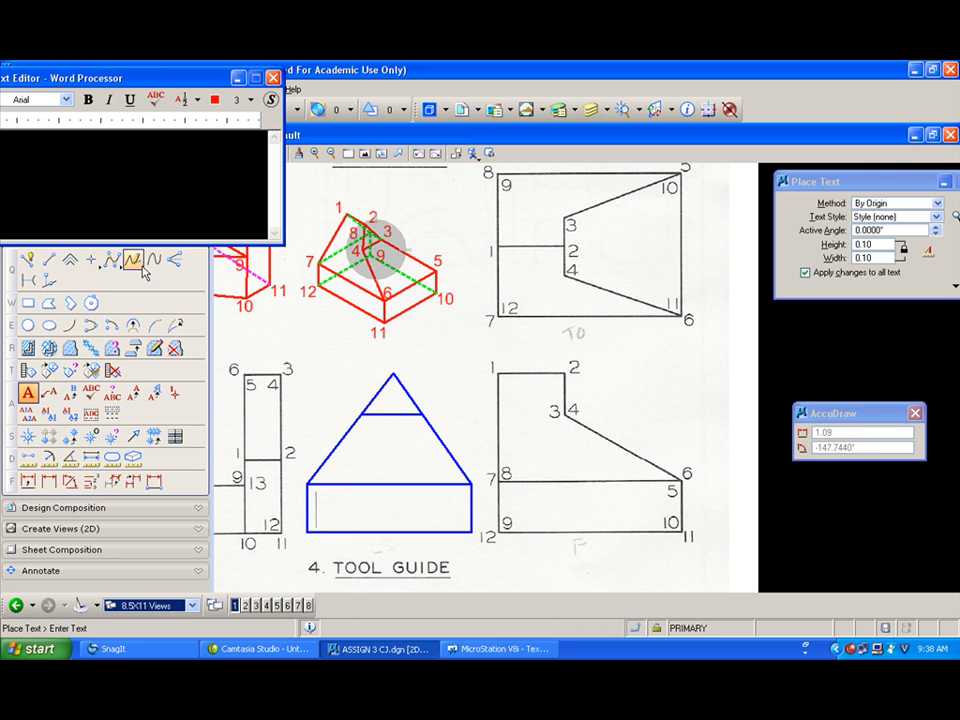
Step: Label the apex of the tool guide's blue view 2 and 1
drag(284, 160, 167, 155)
drag(76, 78, 184, 122)
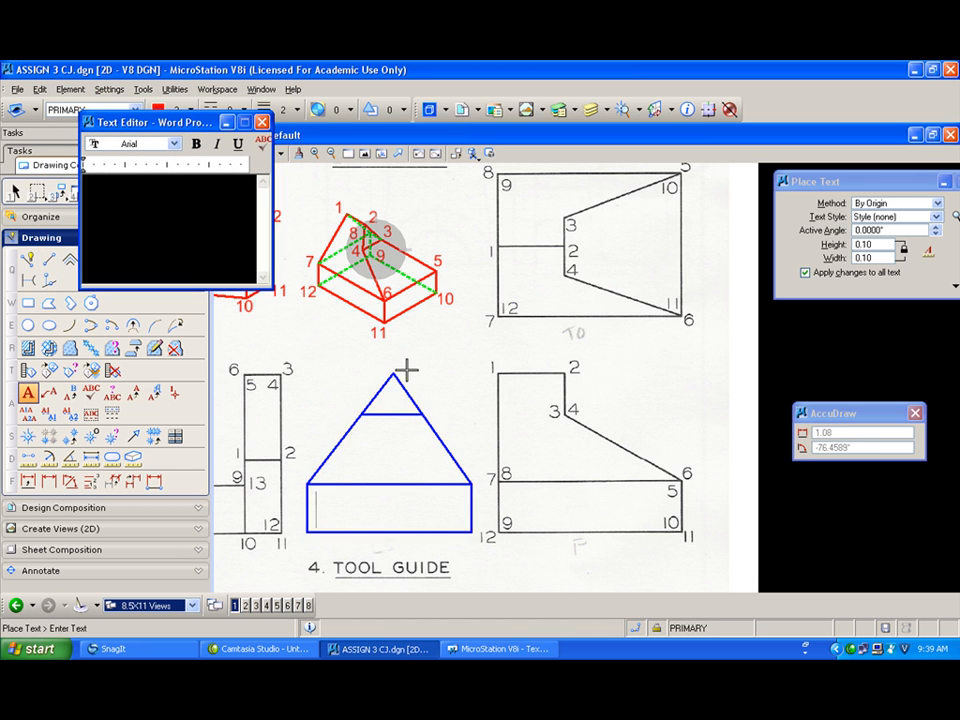
text(2)
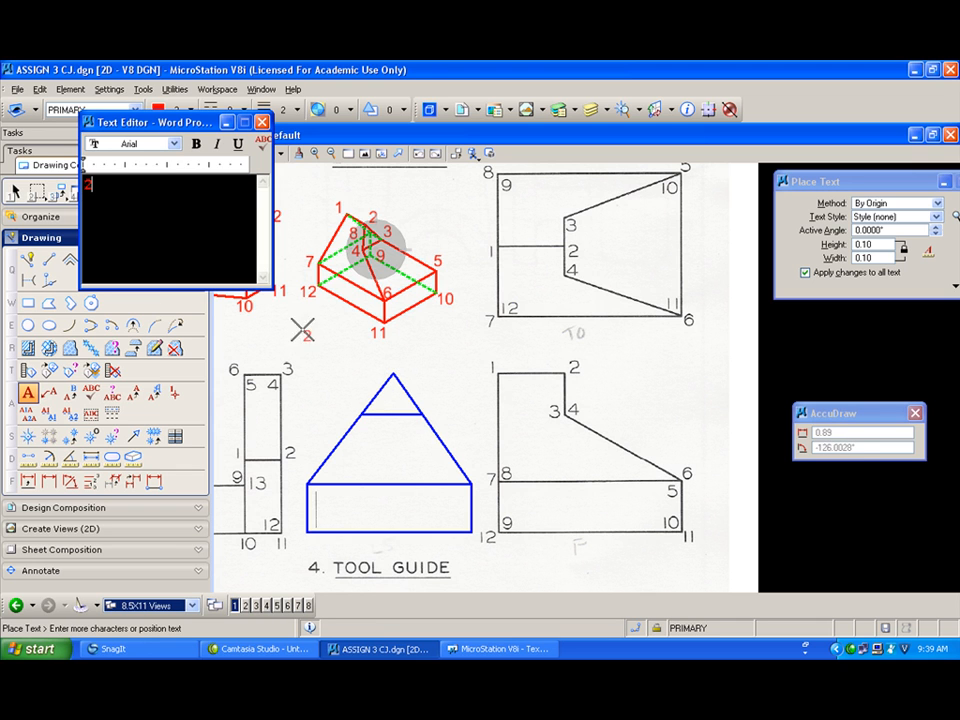
click(400, 352)
text(1)
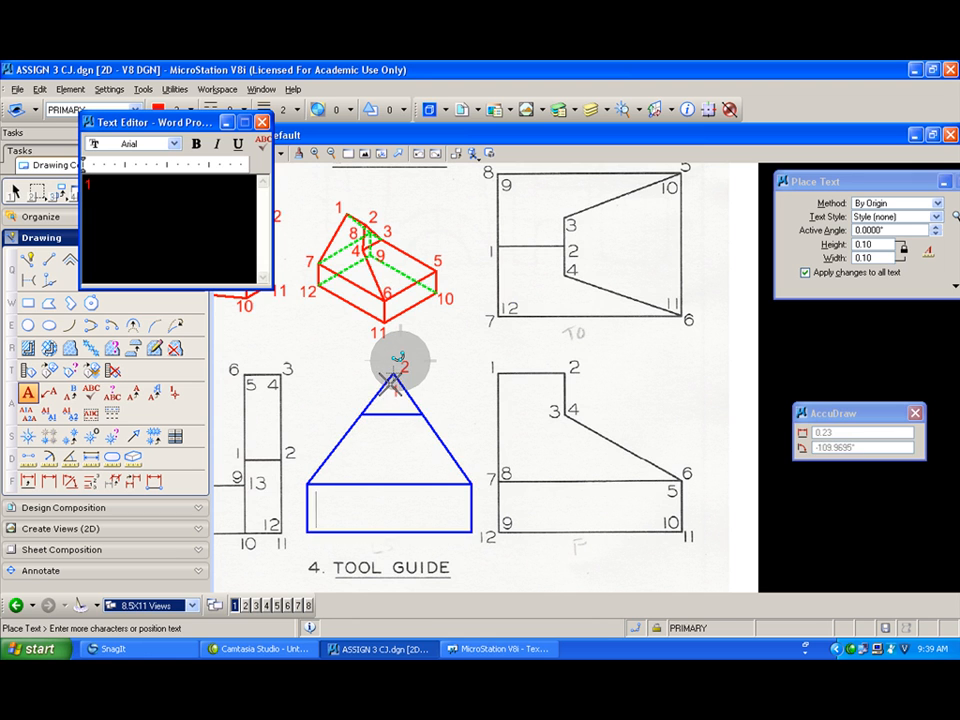
scroll(393, 370, up, 2)
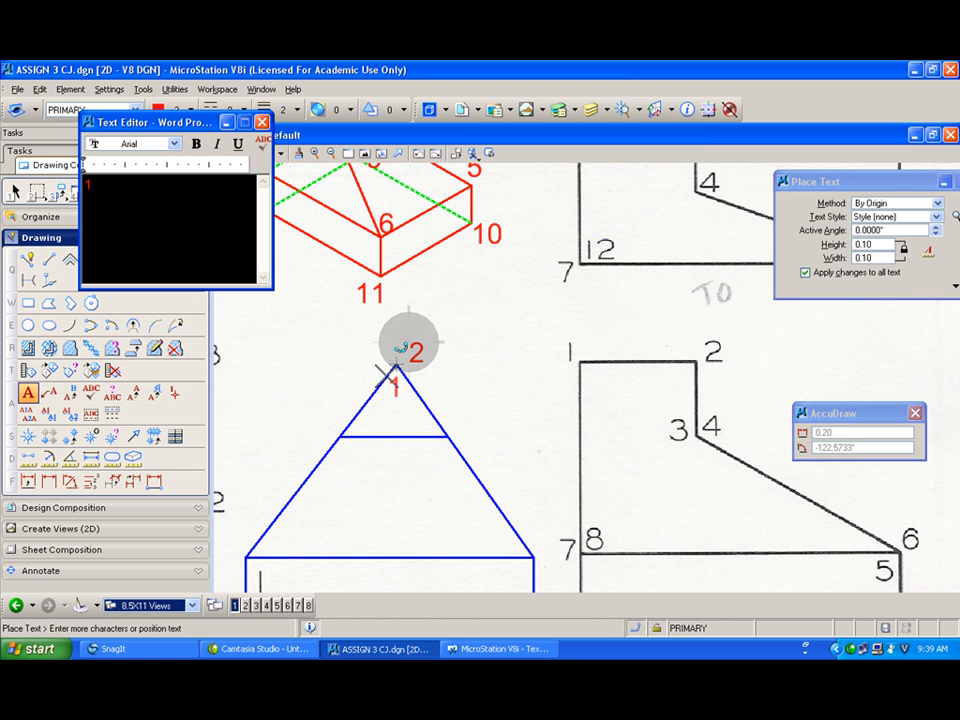
click(388, 343)
scroll(456, 328, down, 3)
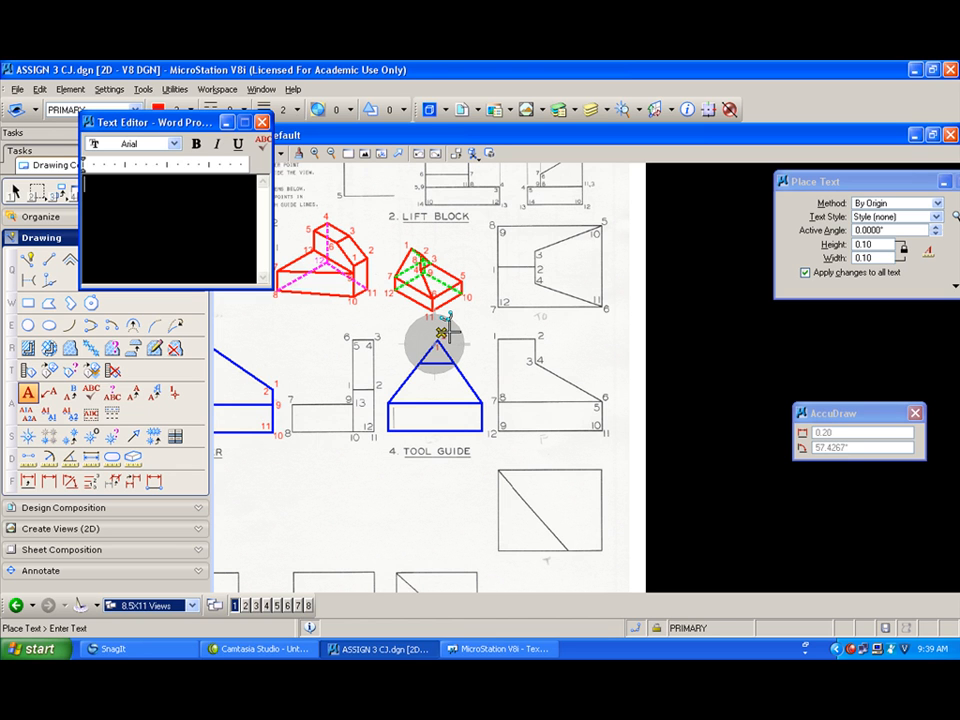
click(444, 334)
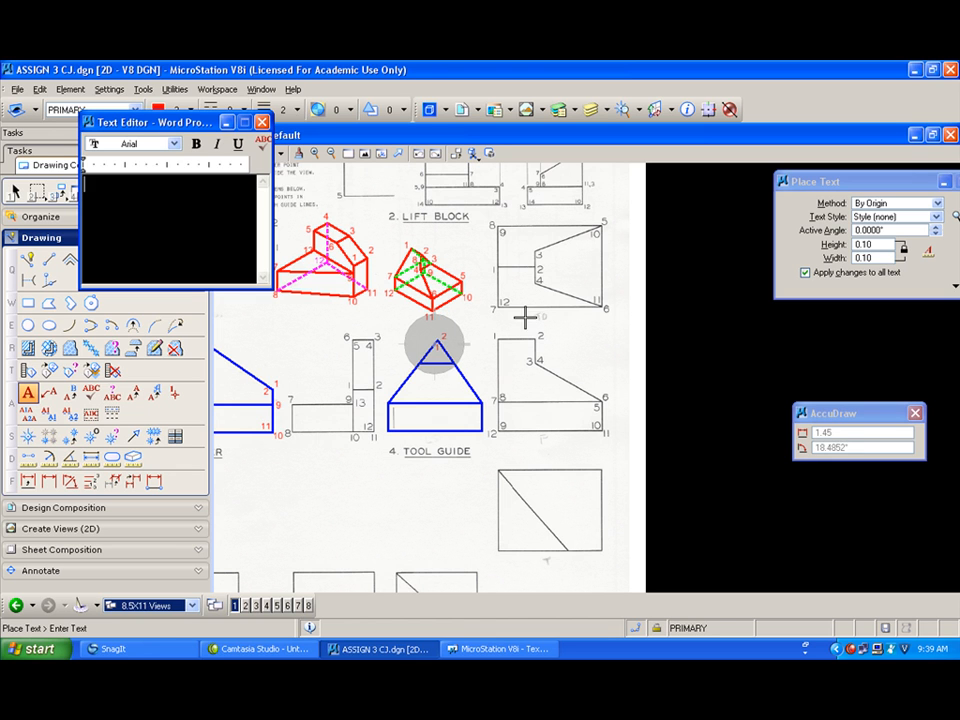
Step: Label the ends of the blue view's upper horizontal line 3 and 4
text(3)
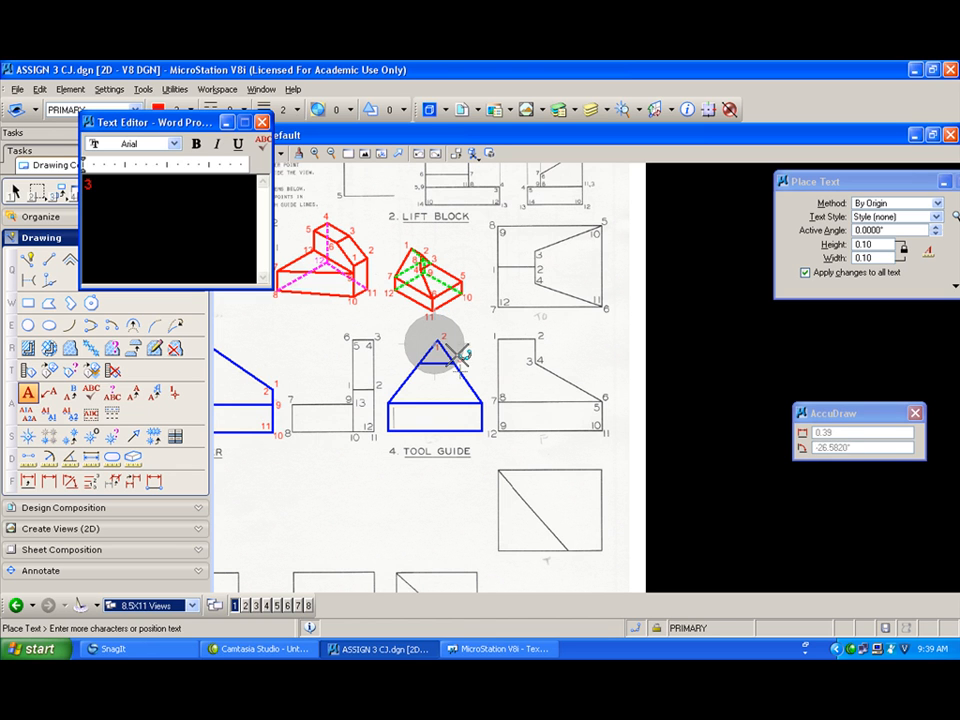
scroll(457, 358, up, 2)
click(462, 358)
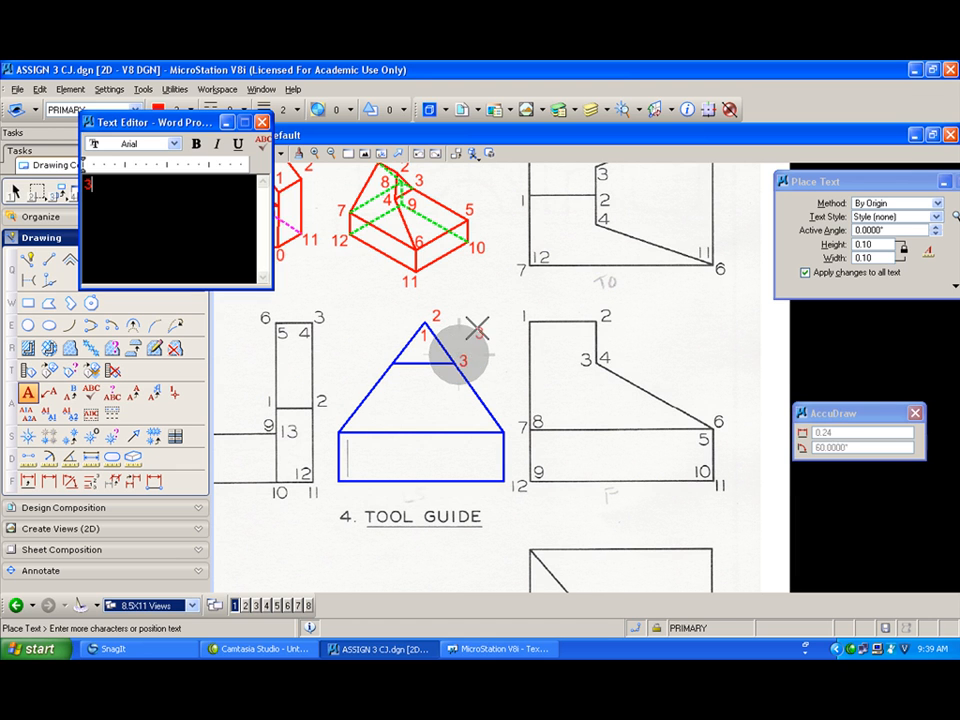
text(4)
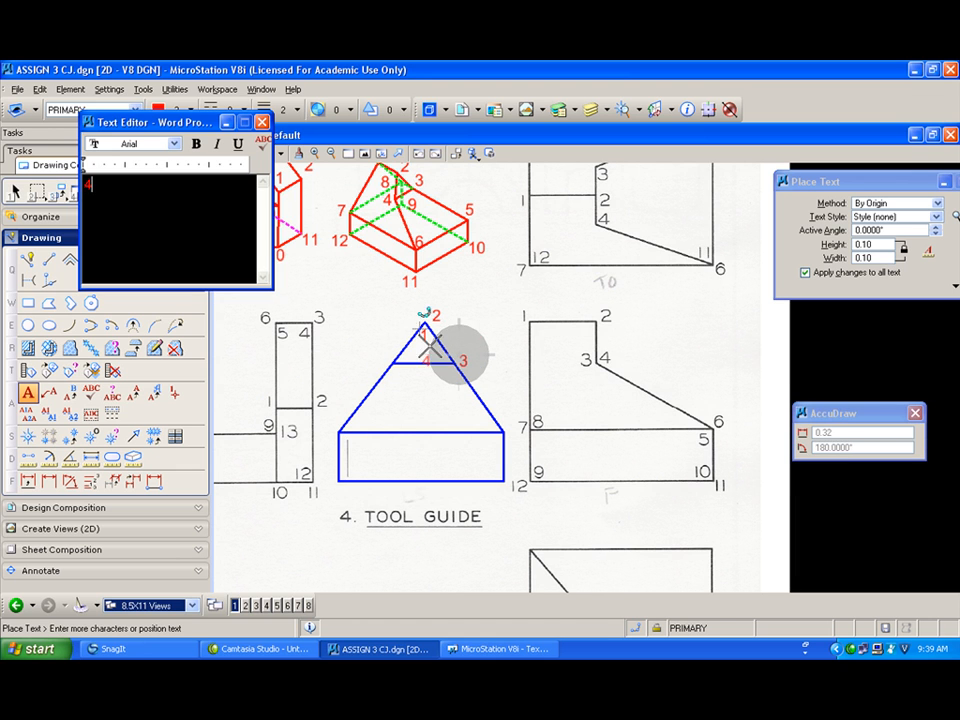
click(376, 357)
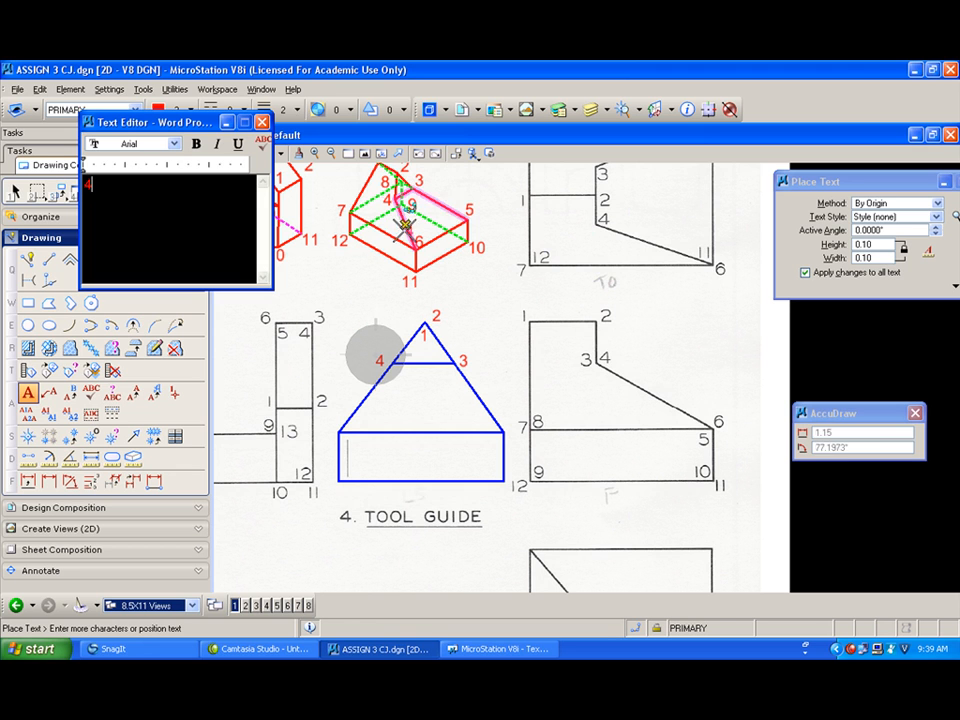
Step: Label the blue view's base top corners 6, 7 and 5
right_click(360, 315)
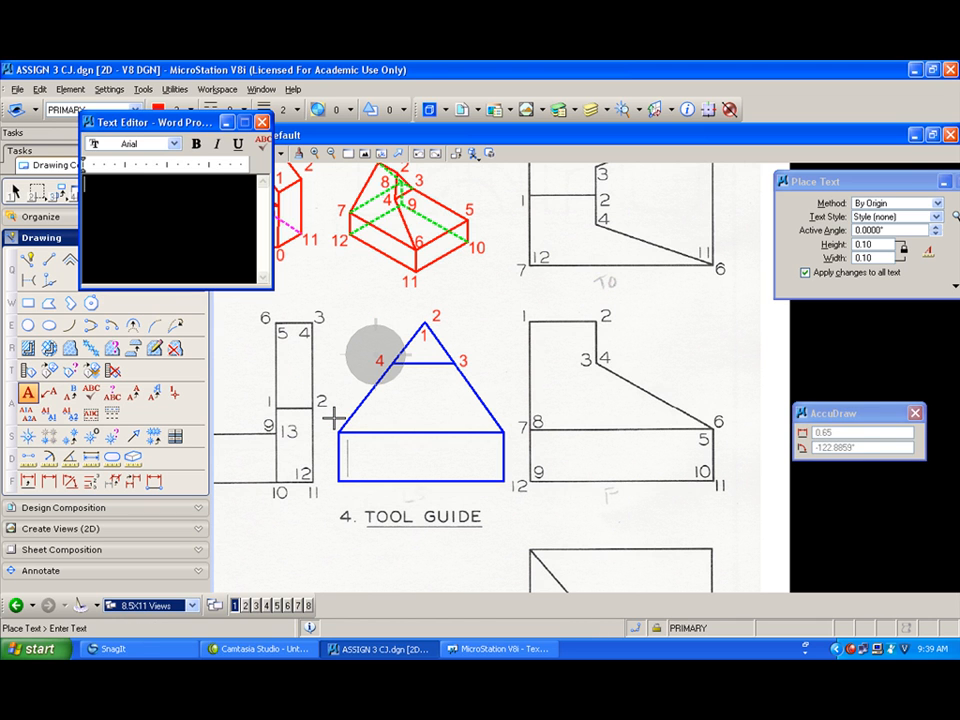
text(6)
click(336, 420)
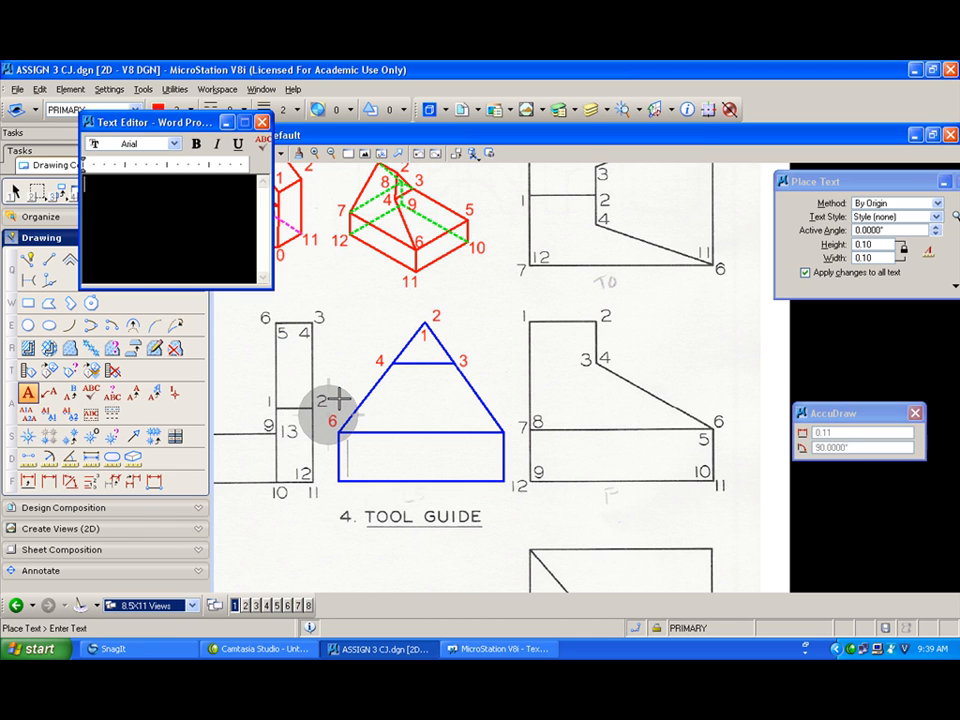
text(7)
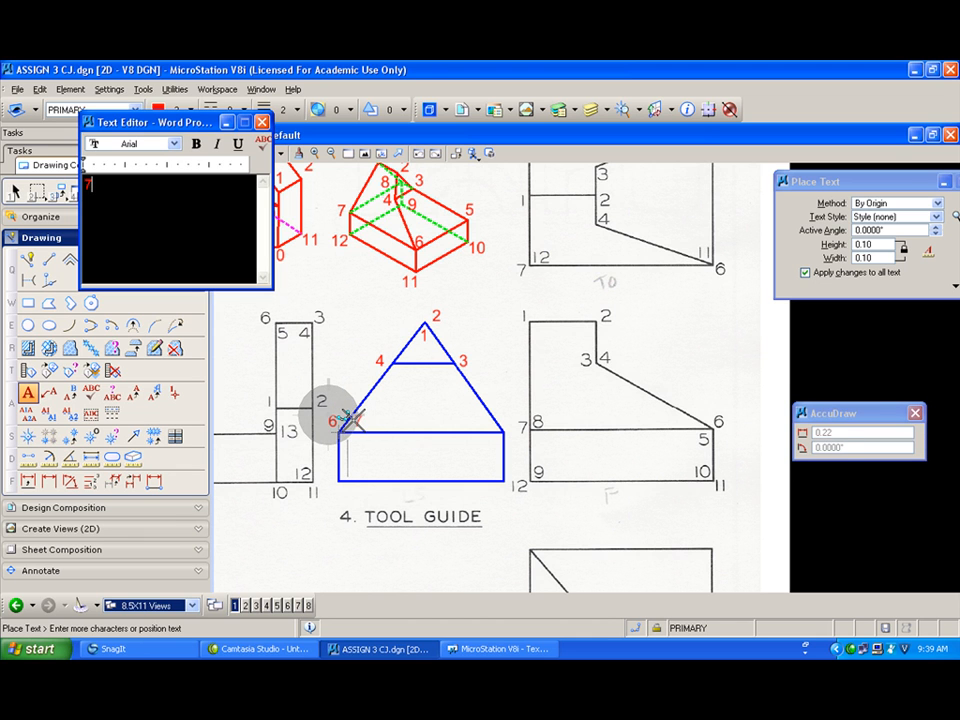
click(356, 421)
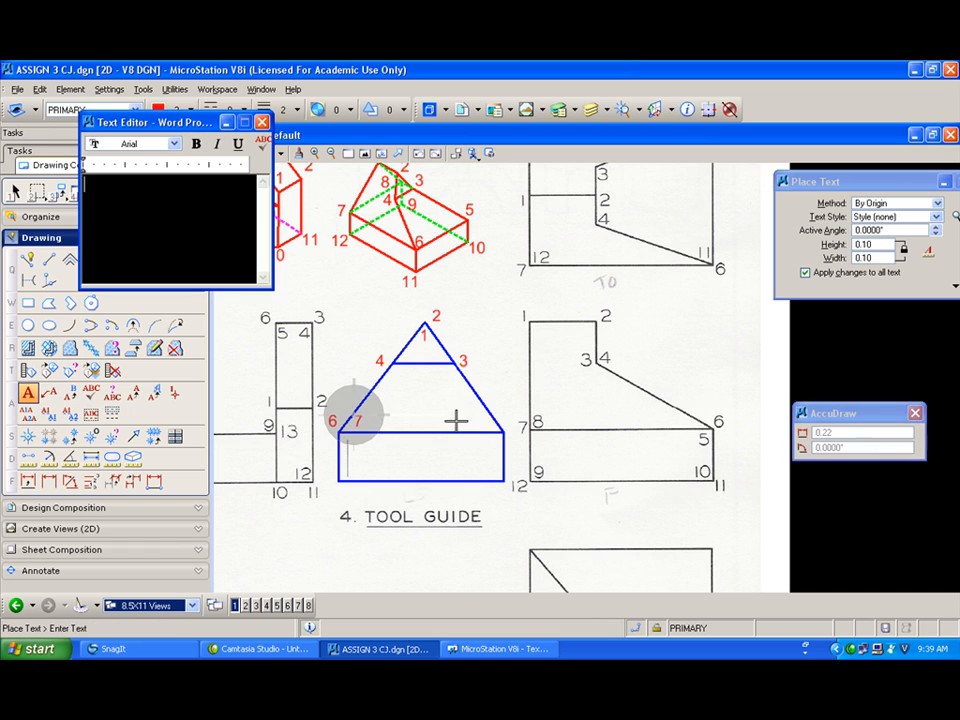
text(5)
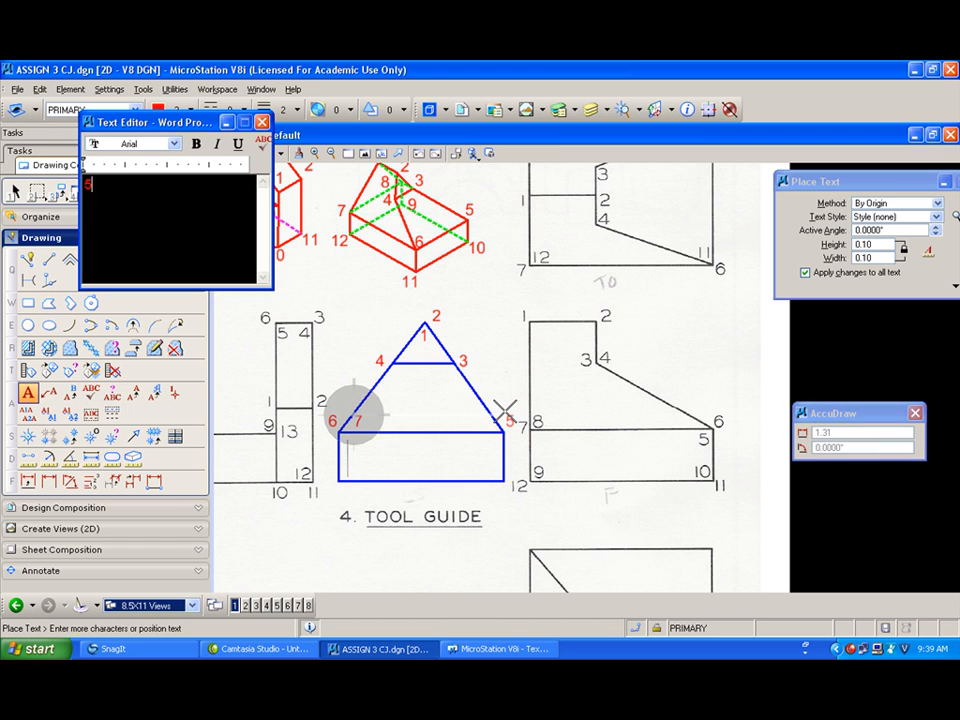
click(507, 418)
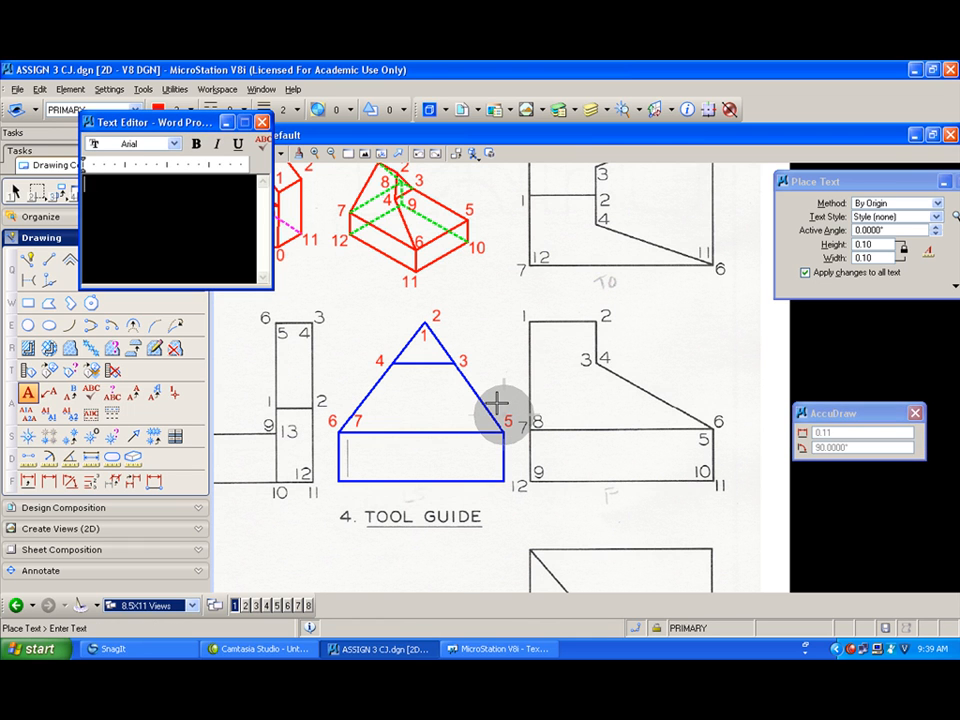
Step: Label the tool guide blue view's base corners 8 and 10 on the right side
text(8)
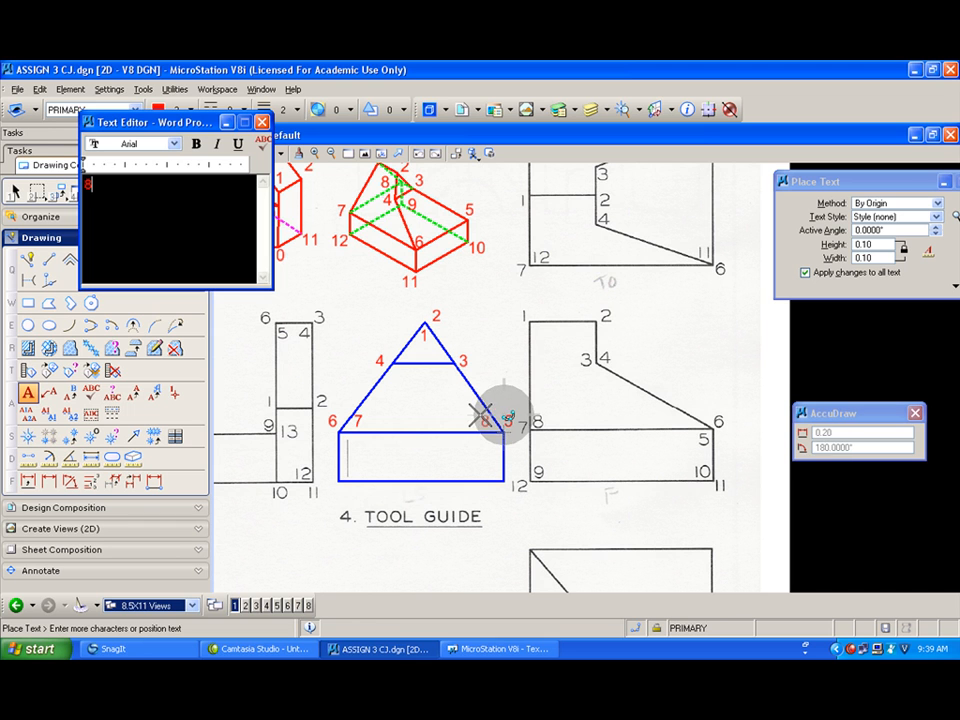
click(484, 418)
text(10)
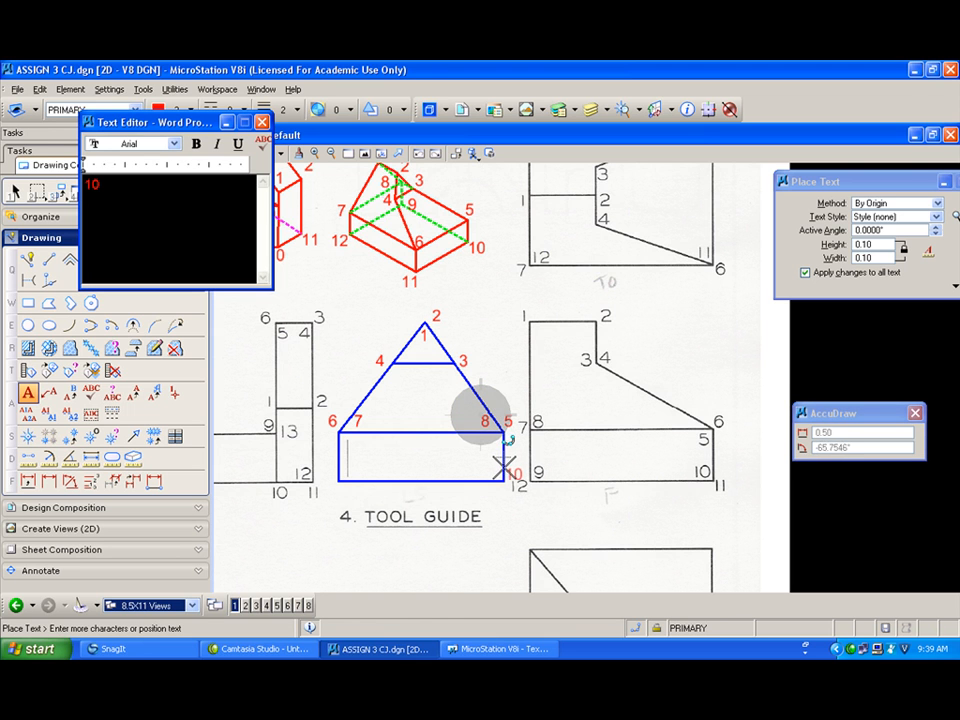
click(503, 466)
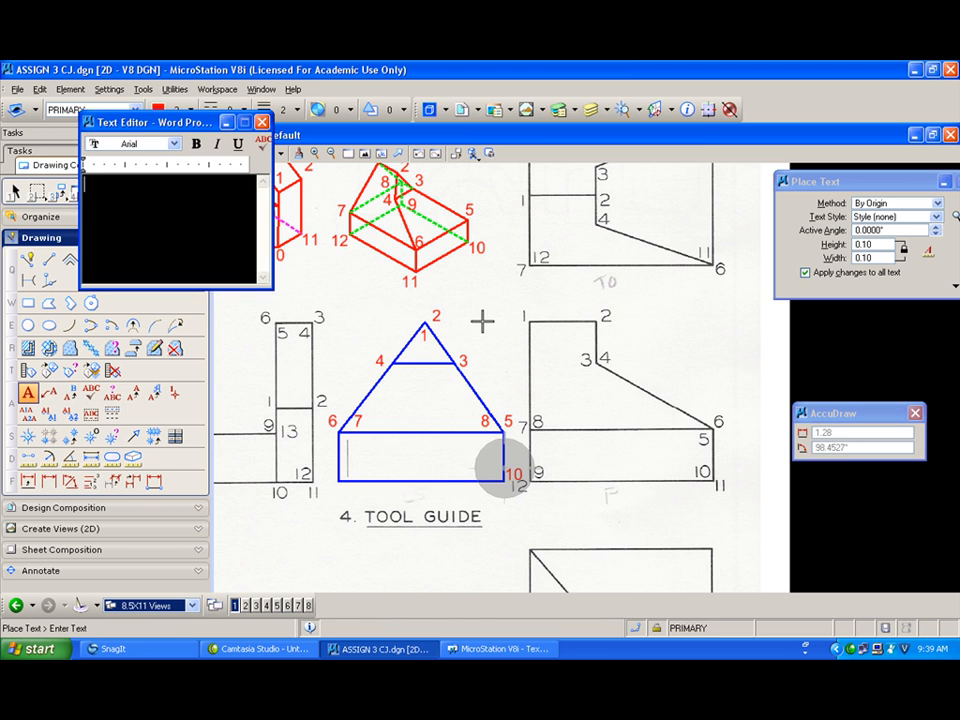
Step: Label the blue view's bottom corners 9, 11 and 12
text(9)
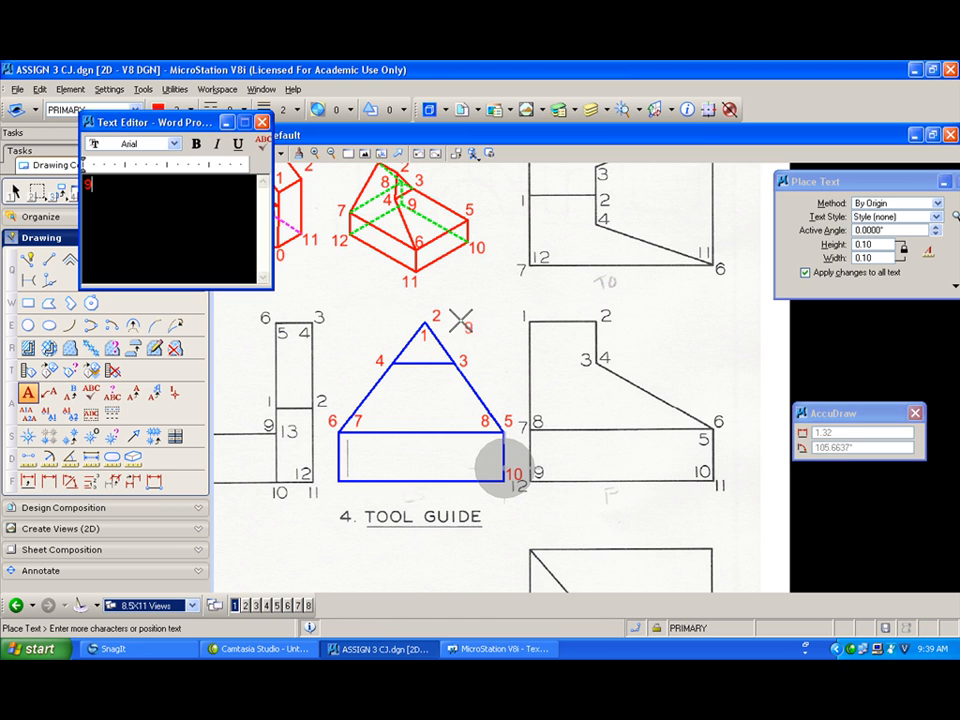
click(478, 460)
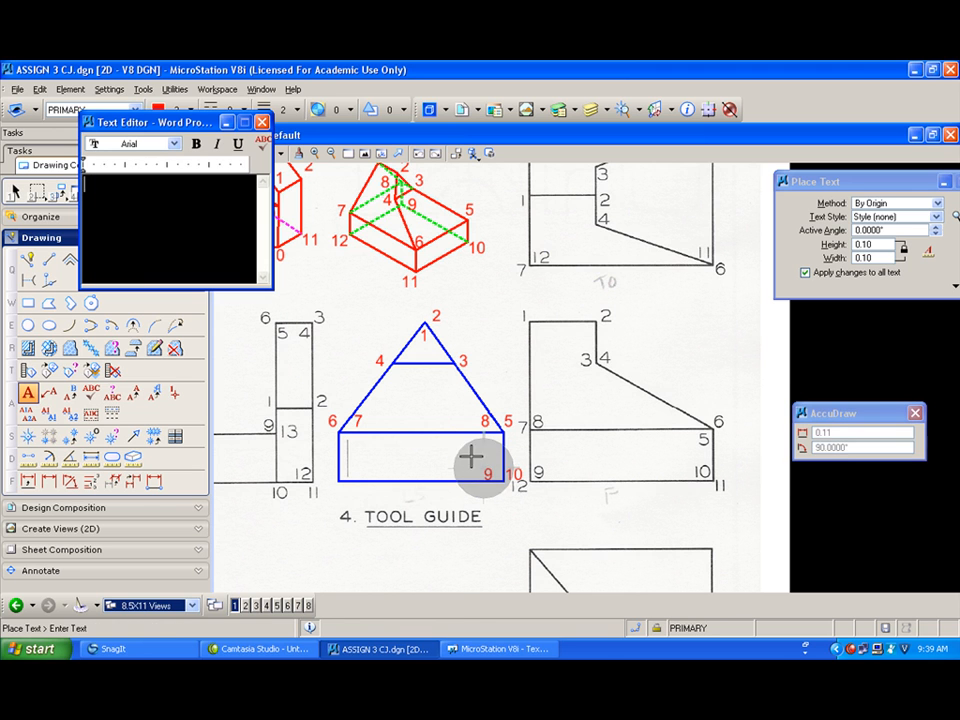
text(11)
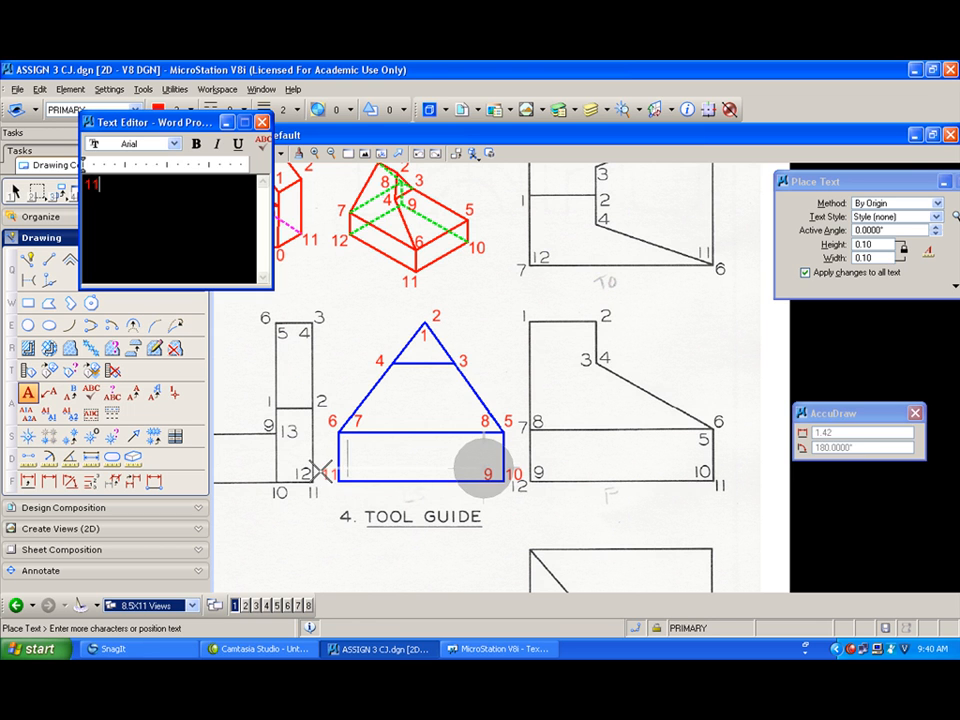
click(320, 472)
text(12)
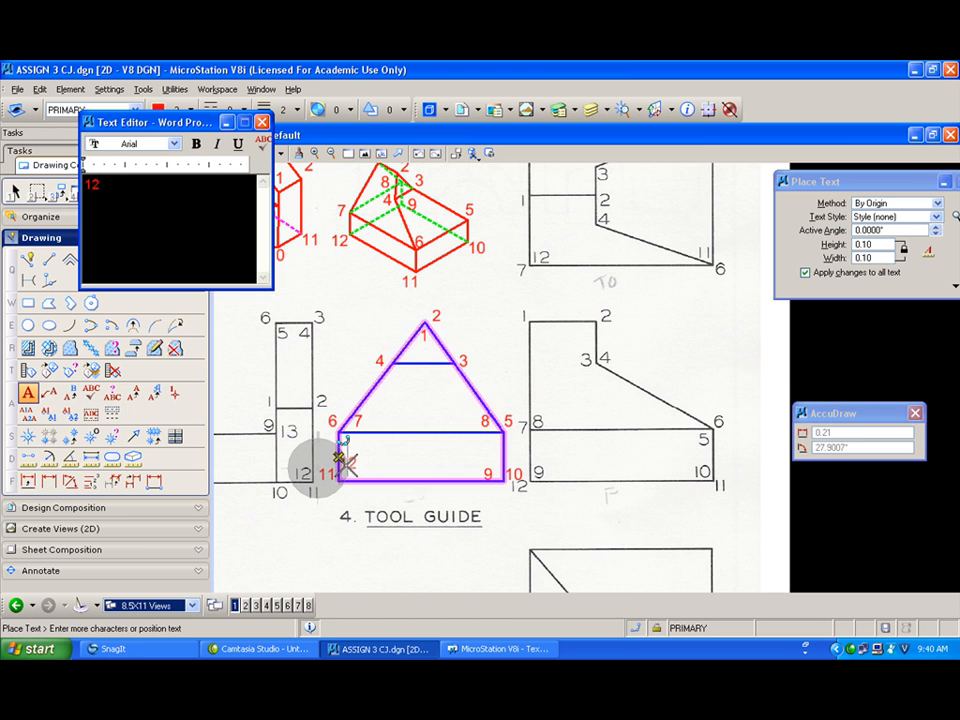
click(347, 464)
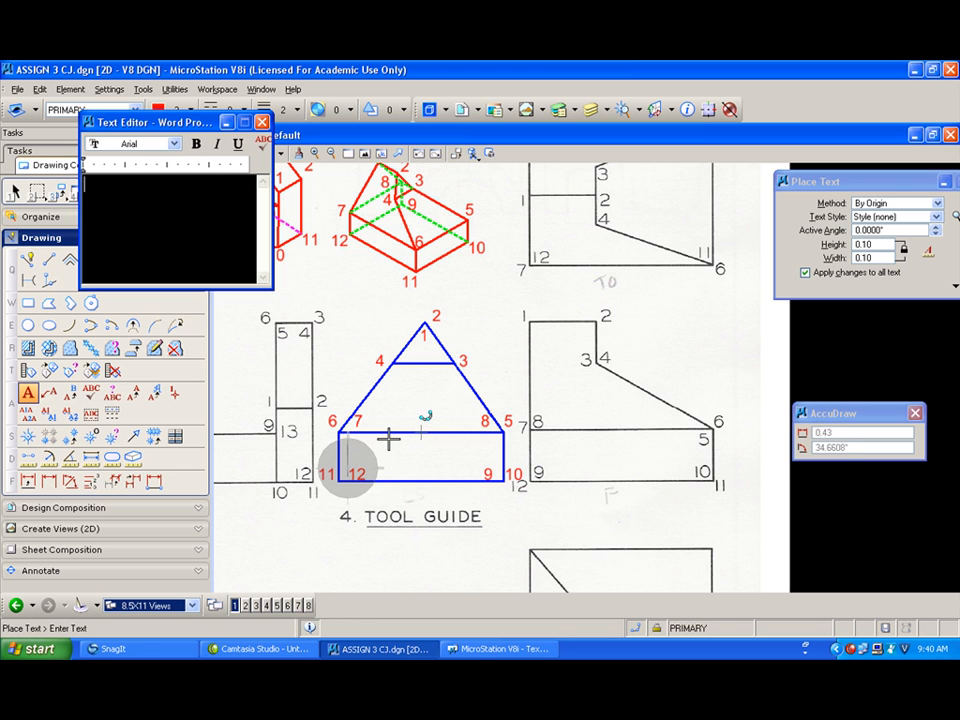
Step: Label the last problem's views FRONT and TOP in both view groups
scroll(350, 468, down, 4)
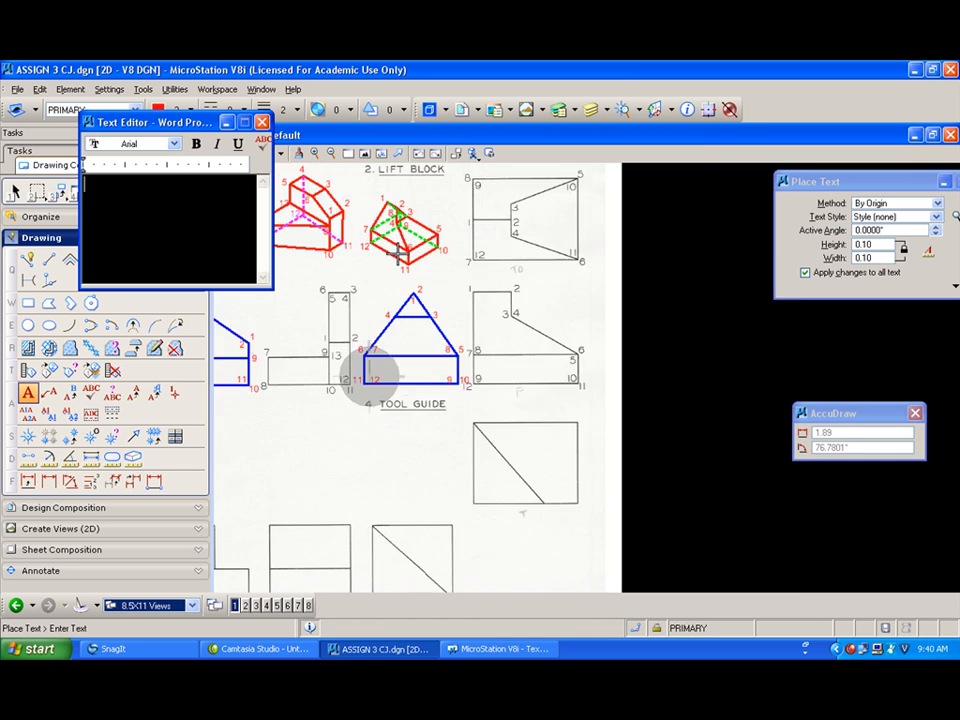
scroll(278, 398, up, 2)
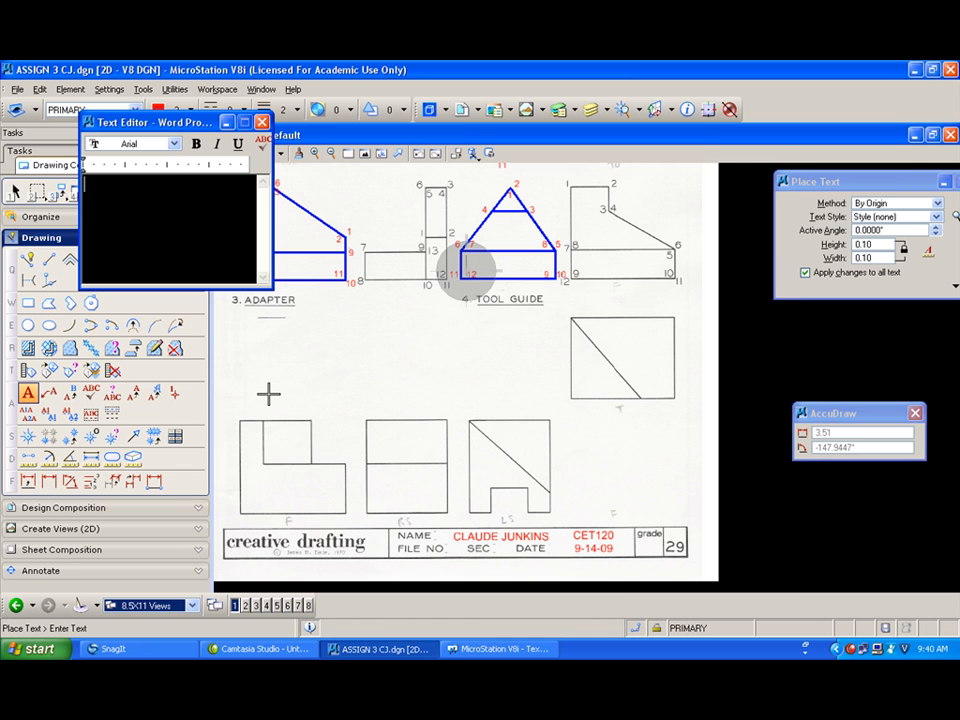
mouse_move(525, 399)
middle_down()
mouse_move(572, 402)
mouse_move(594, 385)
middle_up()
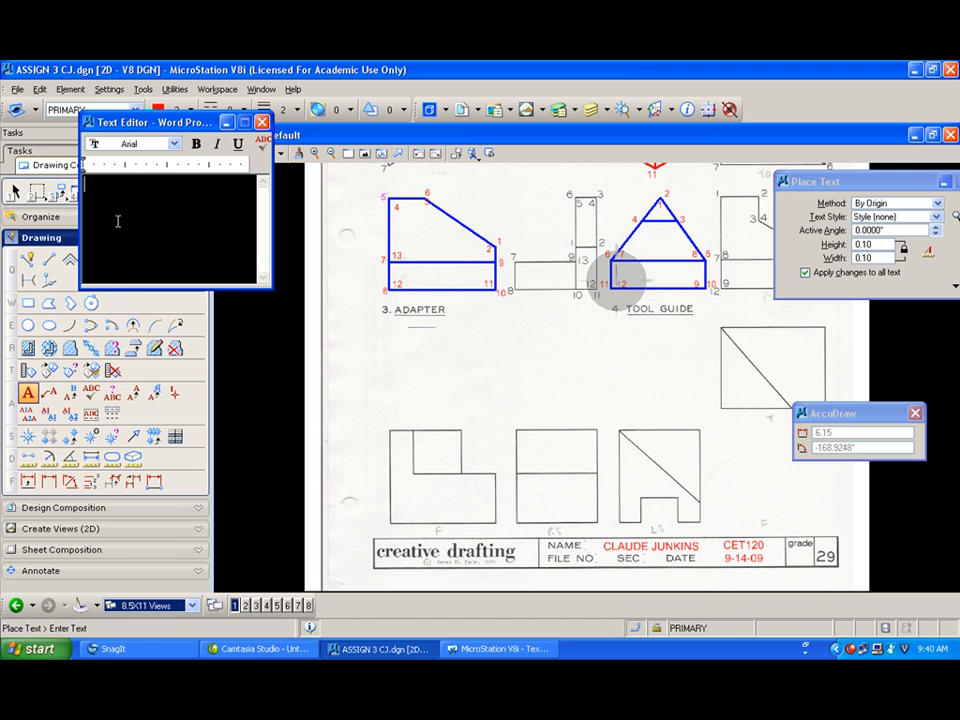
text(FRONT)
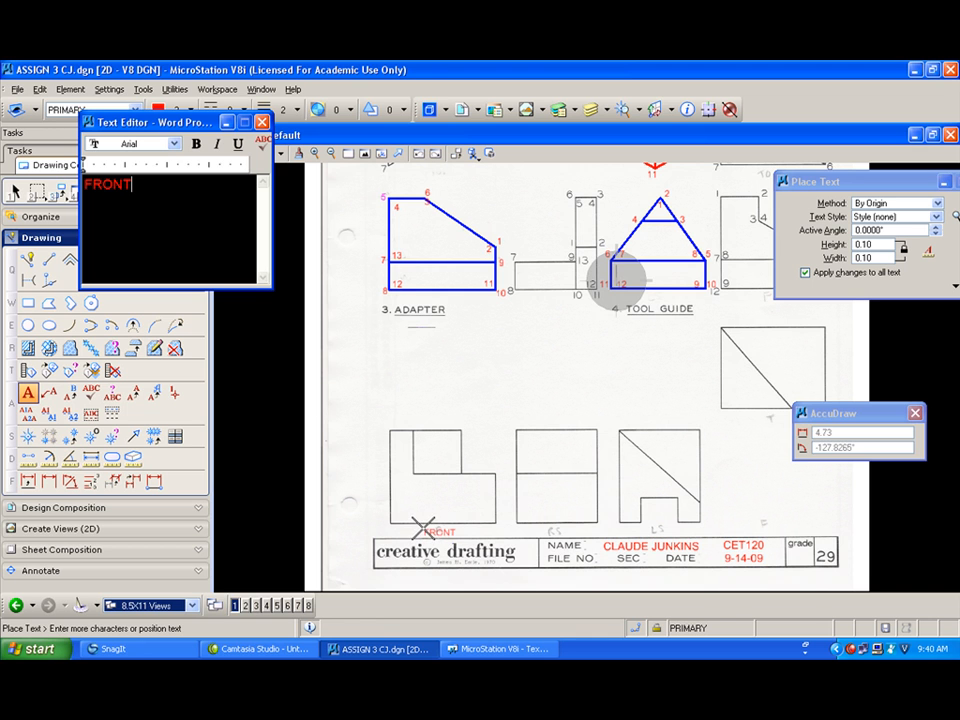
click(420, 524)
click(762, 520)
text(TOP)
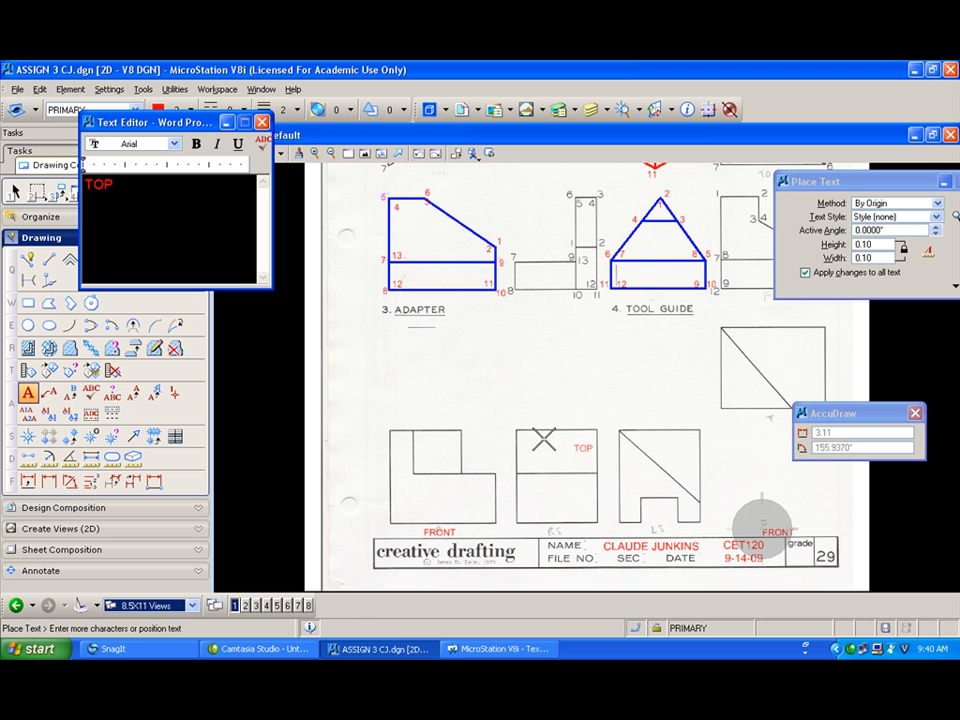
click(422, 413)
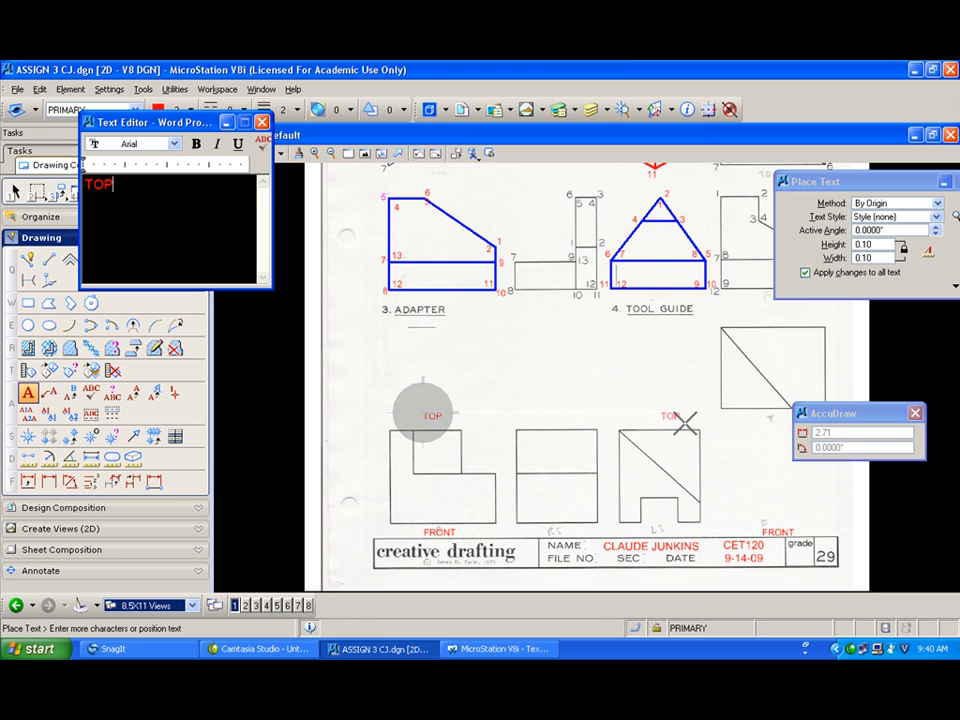
click(763, 414)
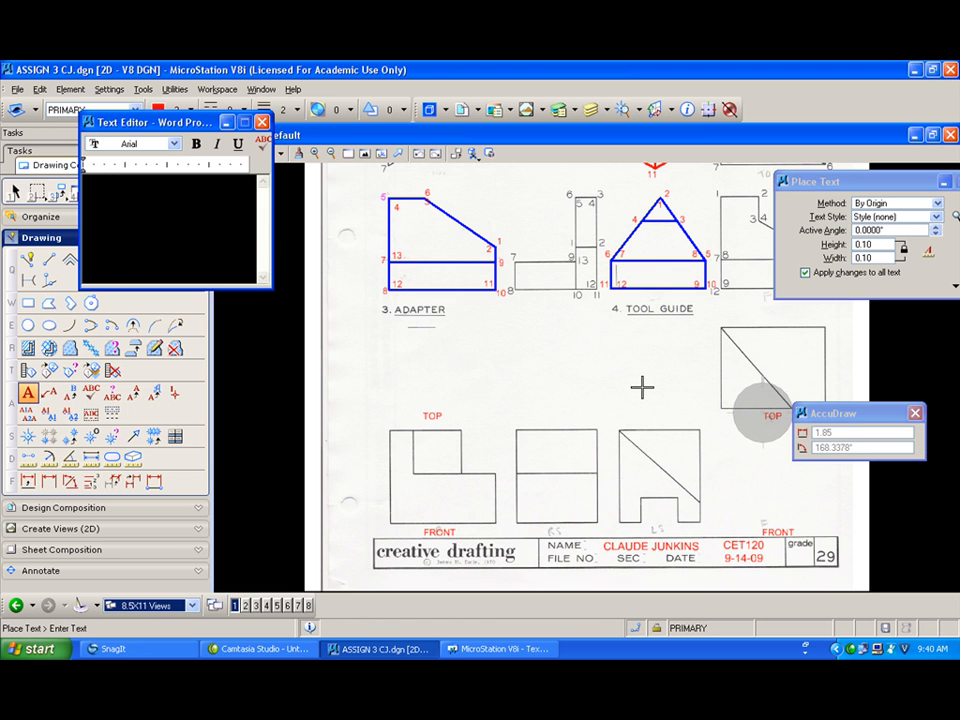
Step: Label the middle view RIGHT and the third view LEFT
text(RIGHT)
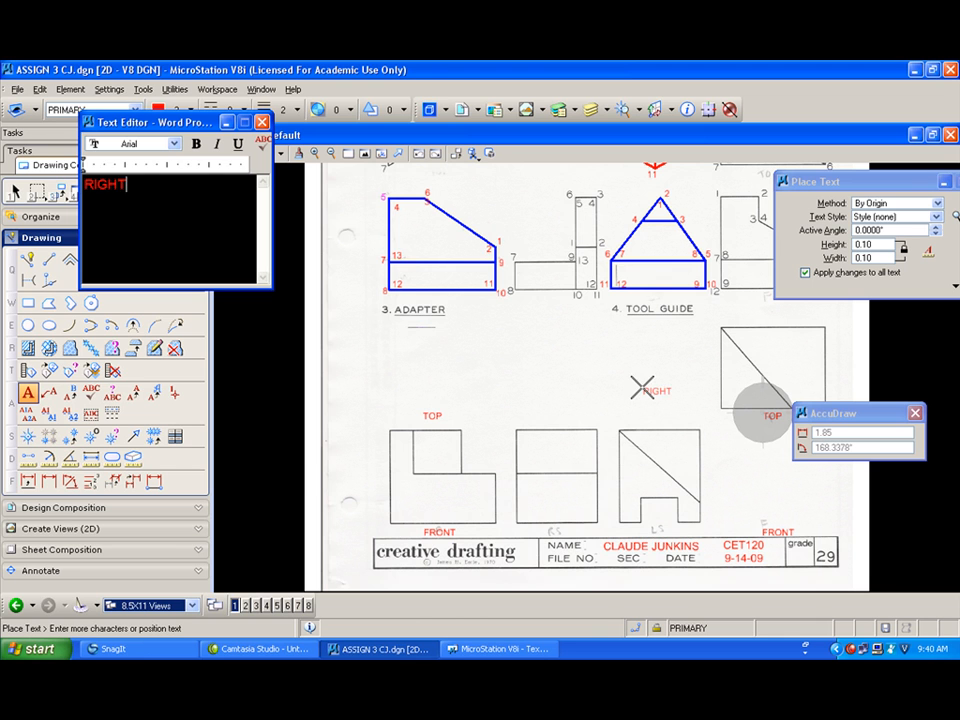
click(538, 527)
text(LEE)
key(BackSpace)
text(FT)
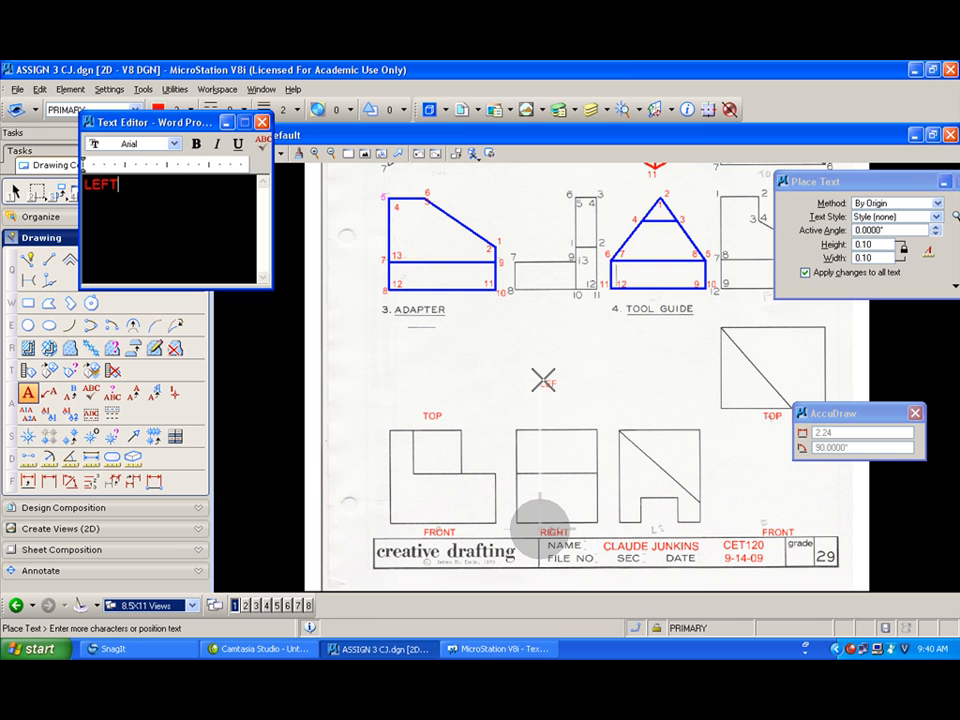
click(646, 526)
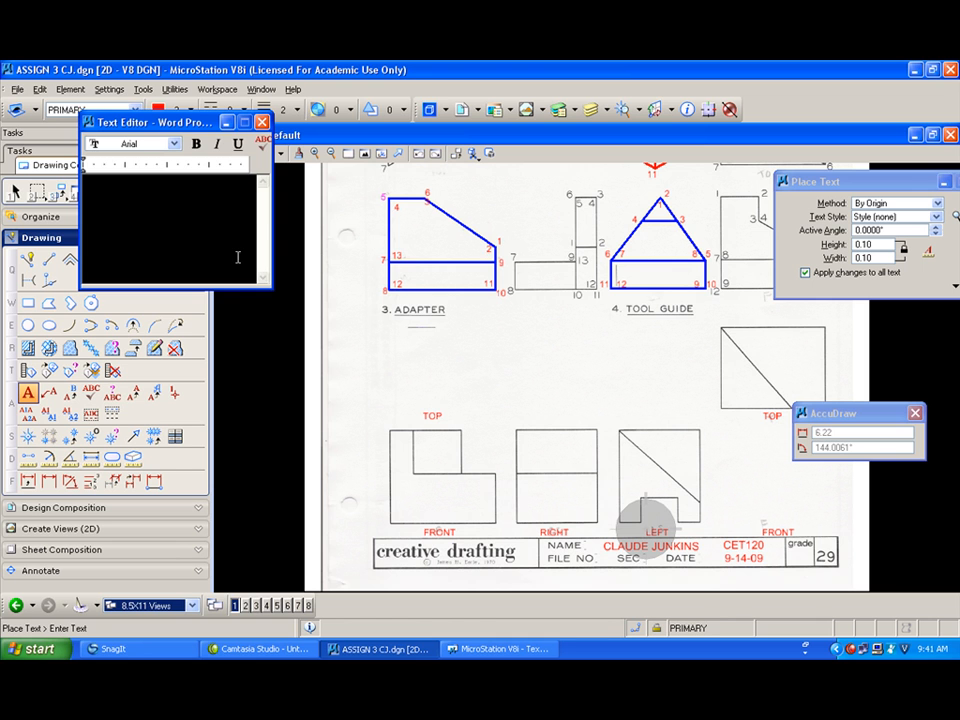
Step: Start the red pictorial of the last problem by drawing its L-shaped front outline with SmartLine
drag(196, 121, 196, 164)
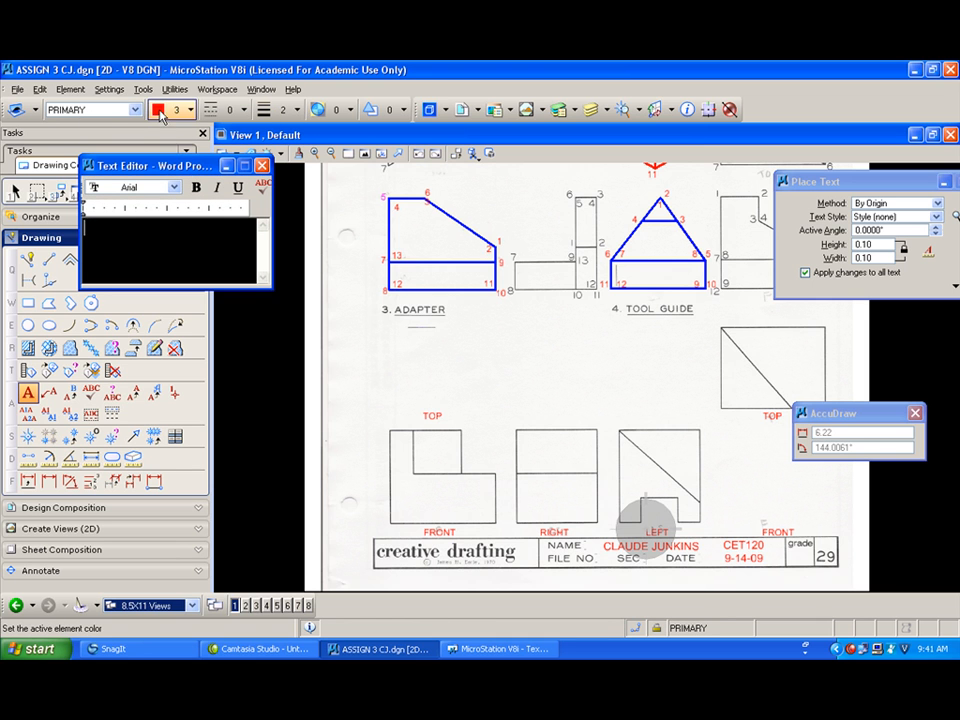
click(28, 259)
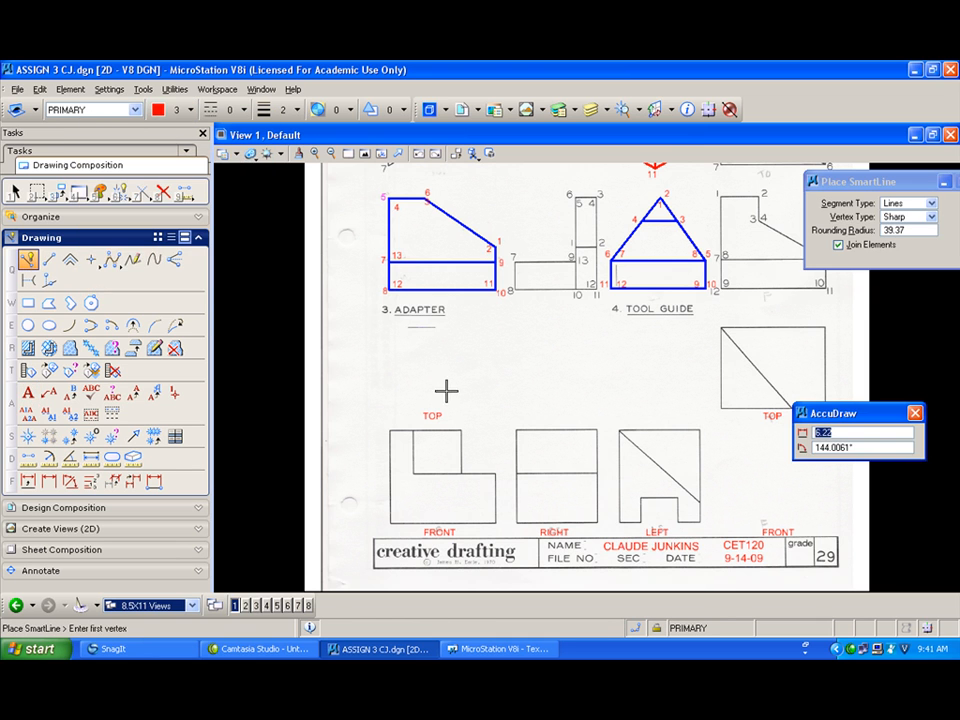
click(505, 336)
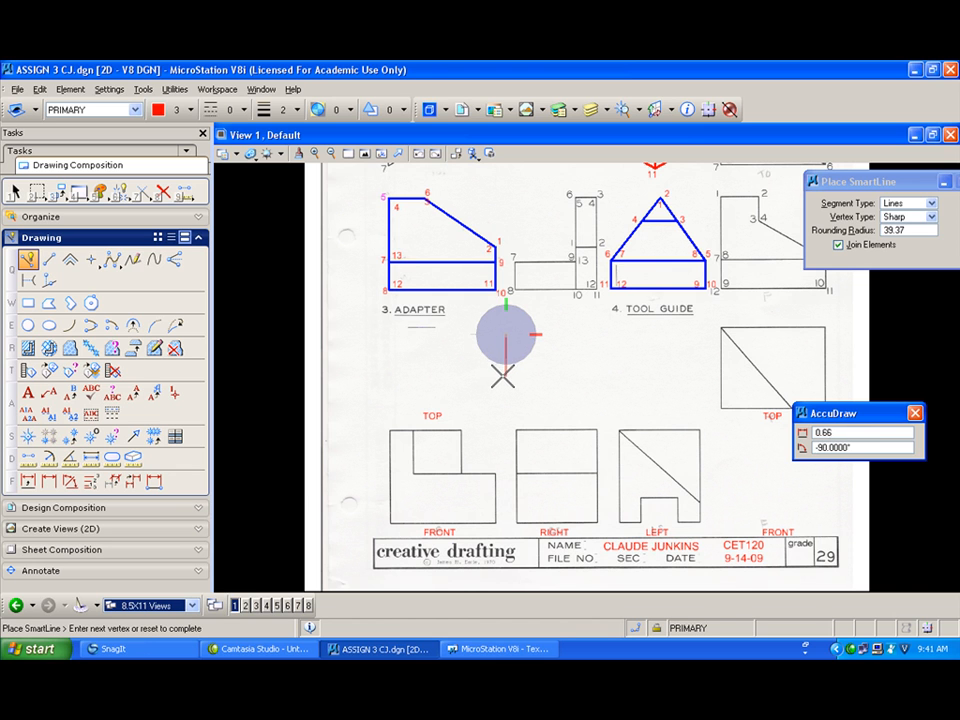
click(504, 376)
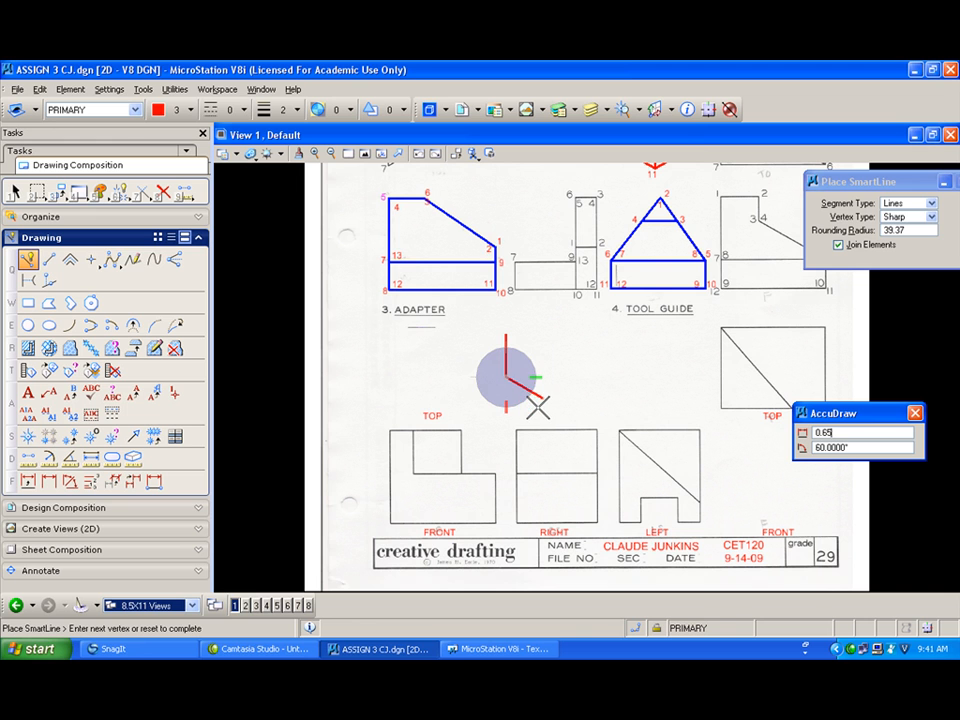
click(540, 398)
click(543, 373)
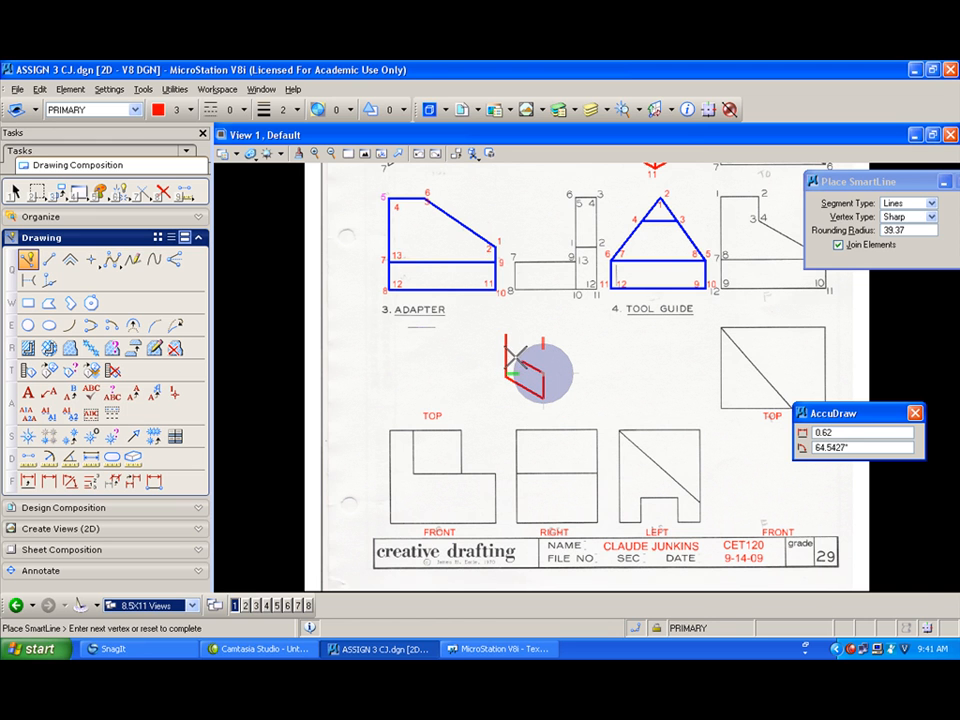
scroll(508, 357, up, 3)
click(519, 356)
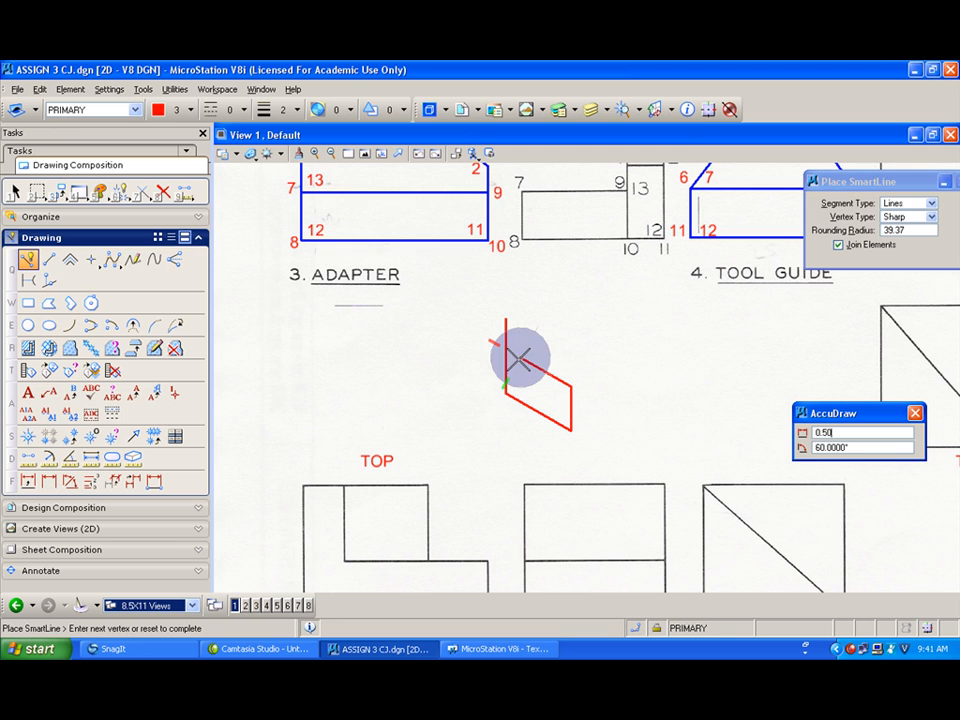
click(519, 327)
click(507, 320)
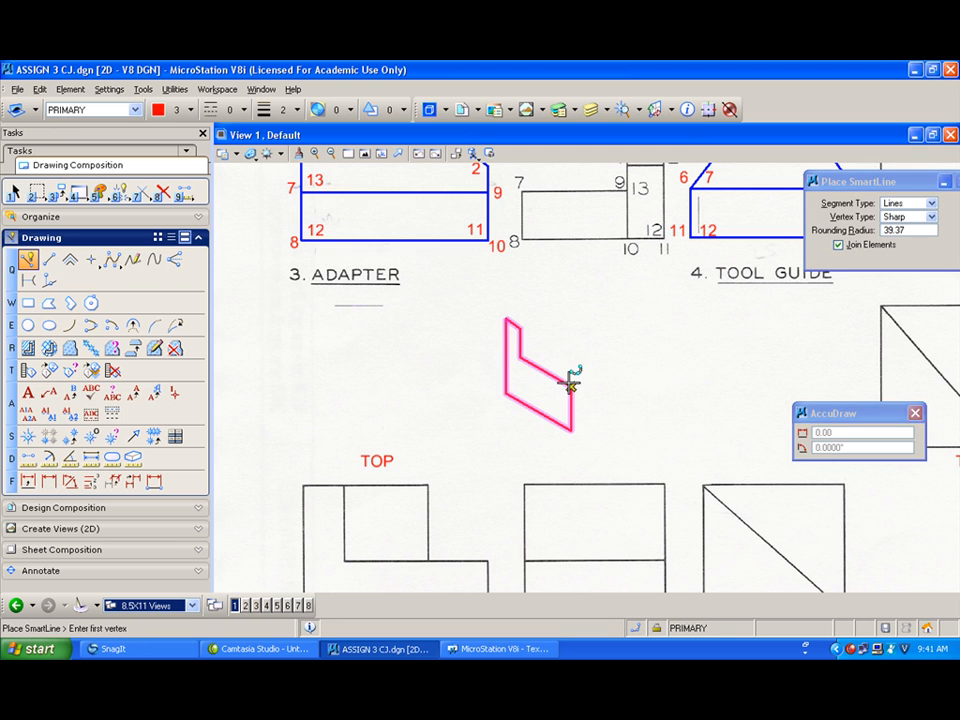
Step: Add the pictorial's step and right-side edges in red
scroll(570, 385, down, 2)
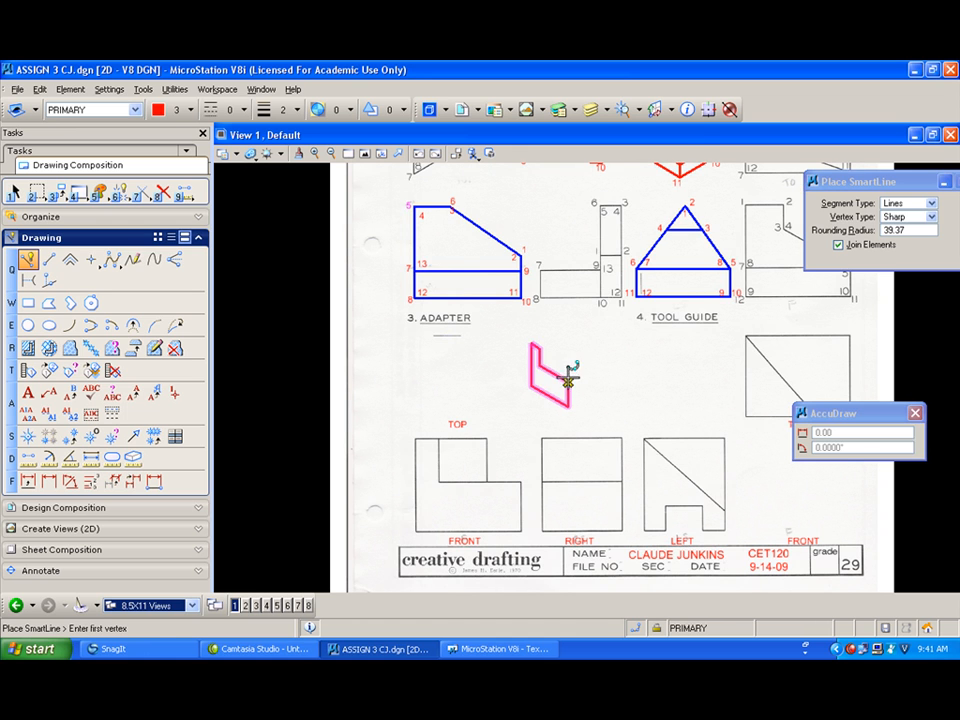
click(569, 380)
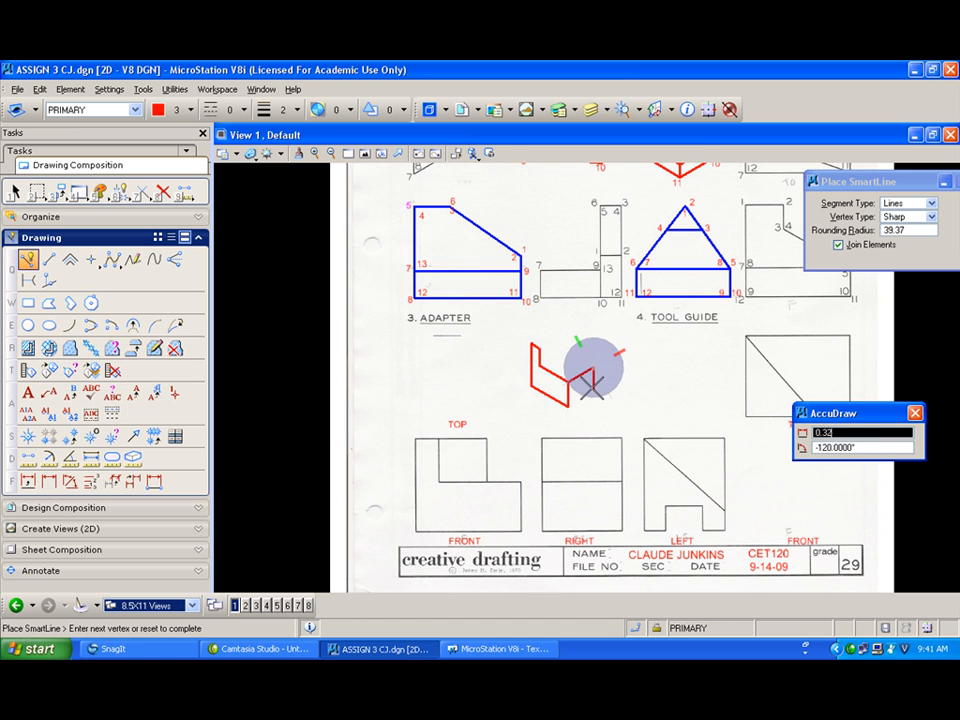
click(592, 388)
click(569, 405)
right_click(594, 367)
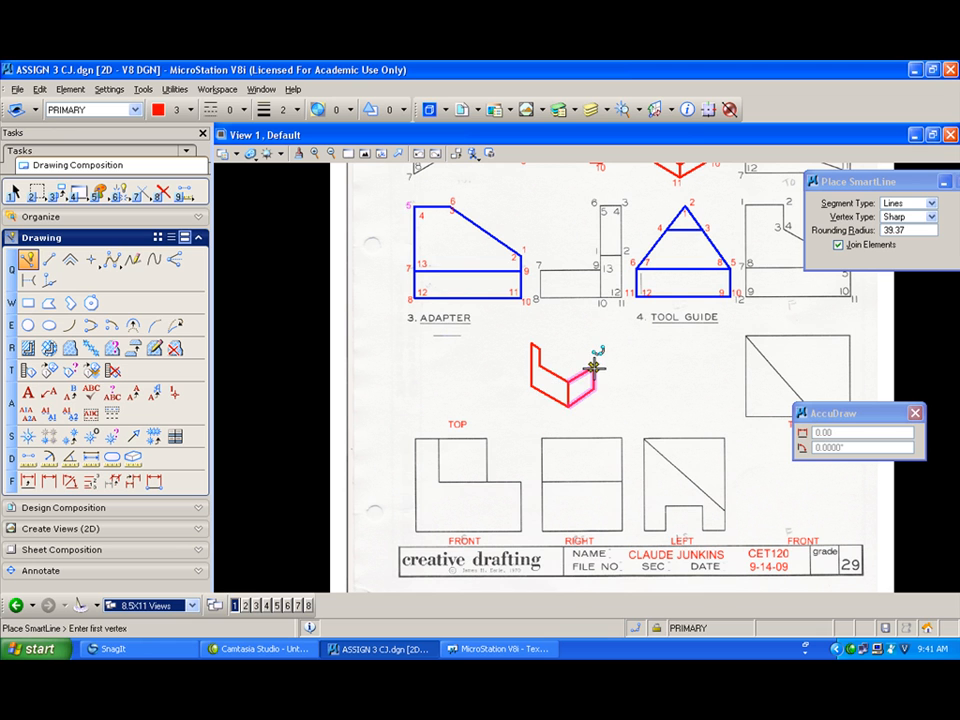
click(594, 367)
click(540, 366)
right_click(546, 338)
click(594, 366)
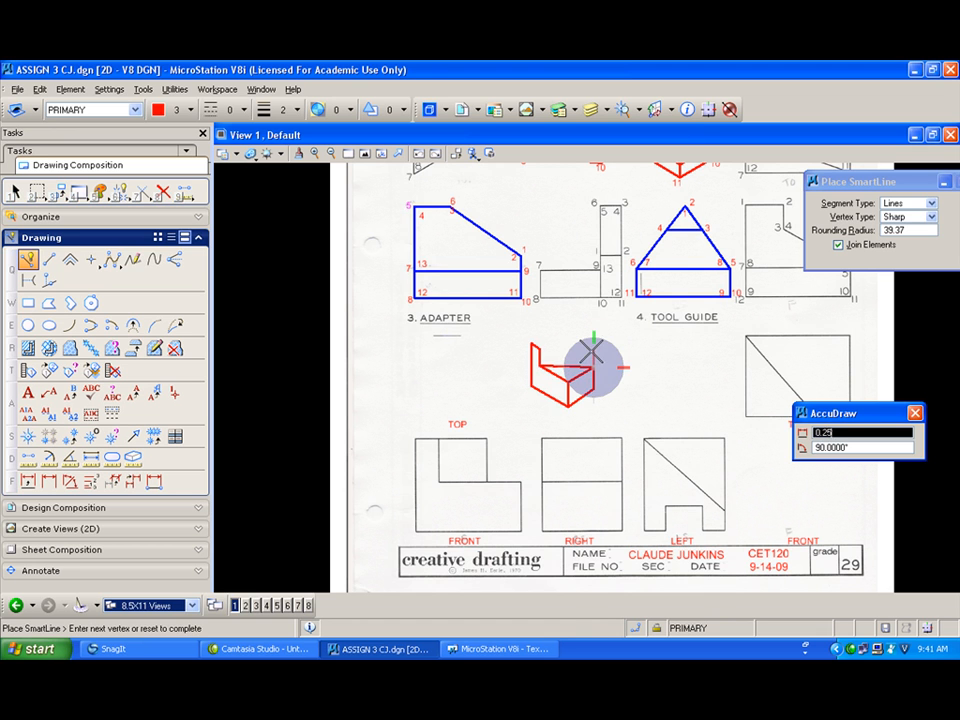
click(592, 350)
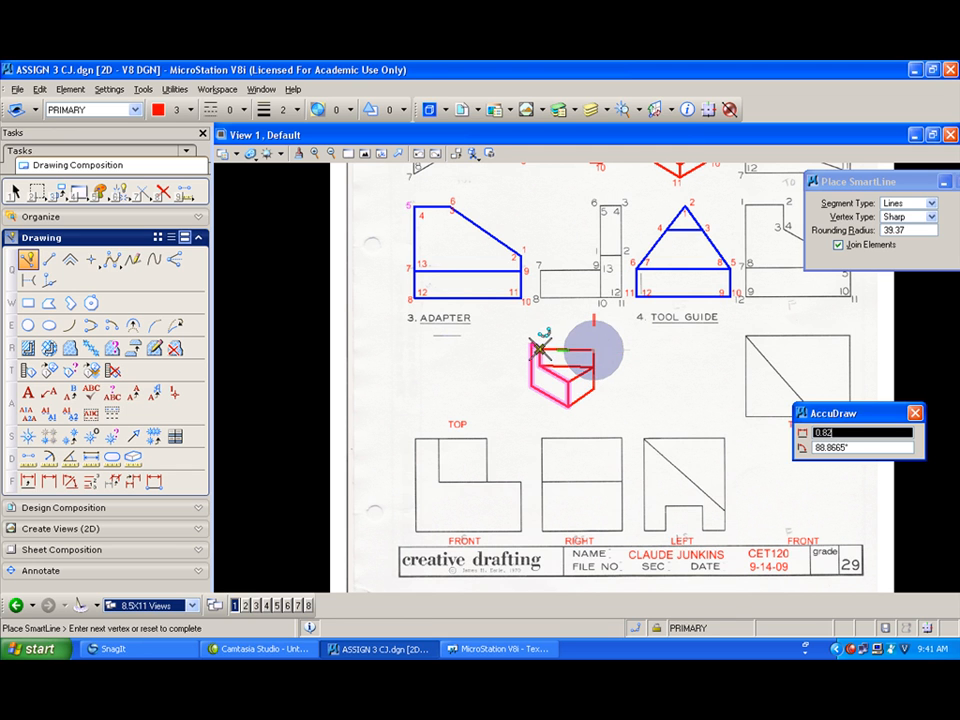
click(540, 349)
right_click(532, 344)
Step: Complete the pictorial's top face edges in red
click(529, 341)
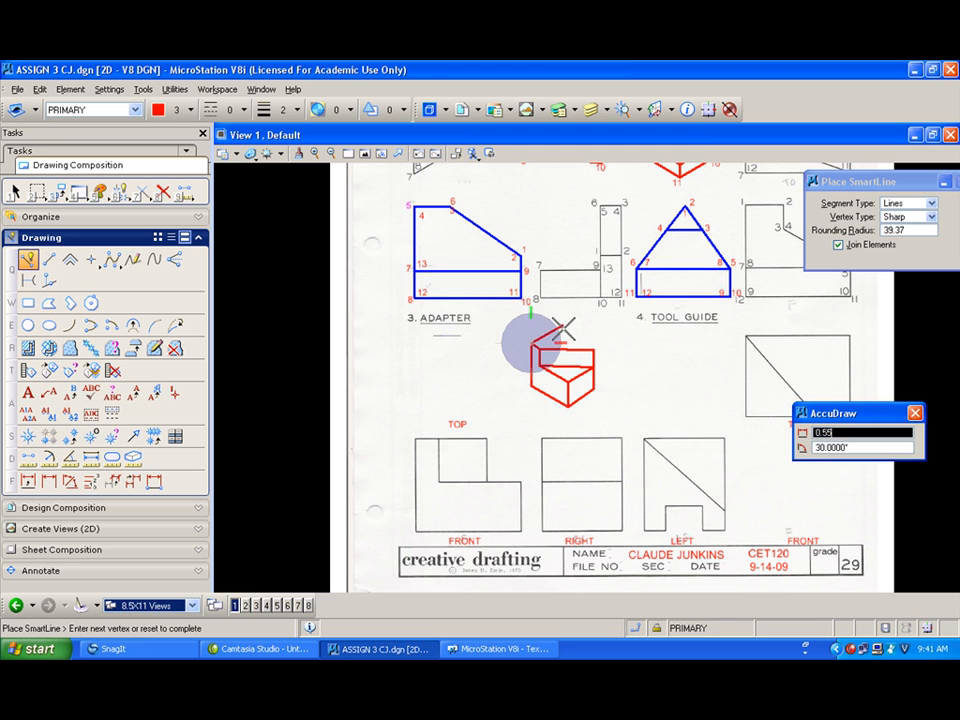
click(560, 328)
right_click(562, 328)
click(594, 348)
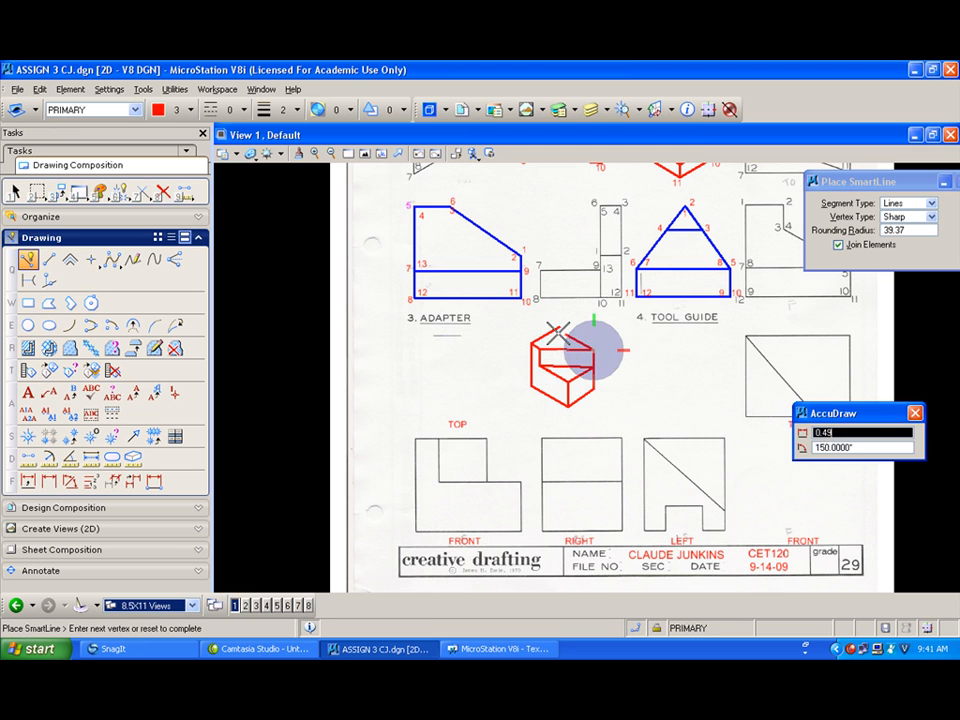
click(560, 327)
right_click(550, 331)
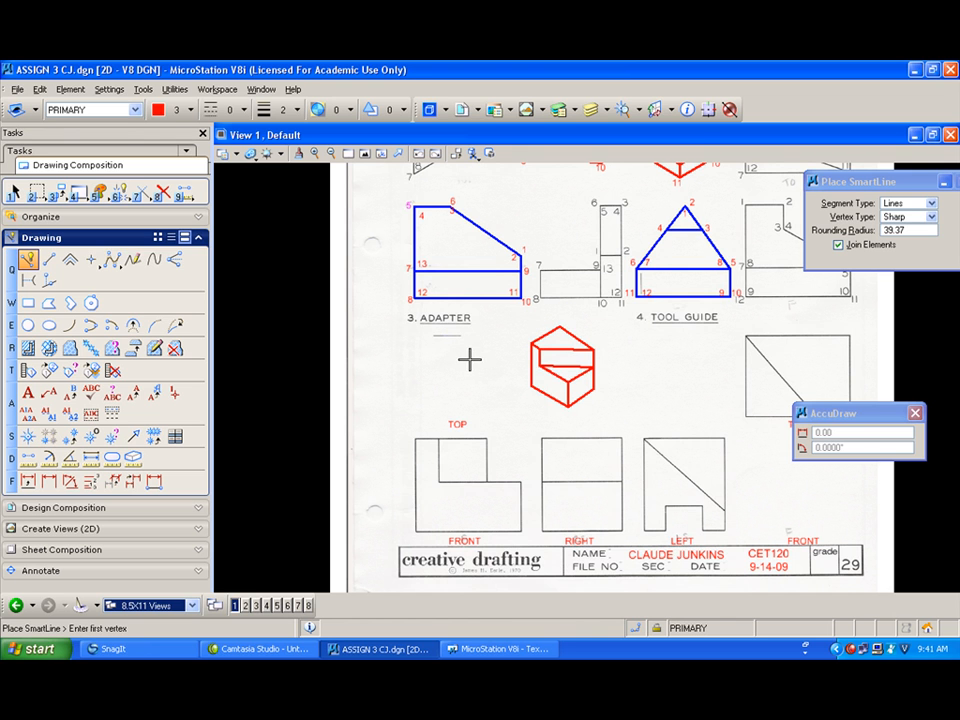
Step: Draw two horizontal green dashed hidden lines across the fourth problem's top view
mouse_move(432, 355)
shift+mouse_down()
mouse_move(499, 356)
mouse_move(460, 371)
shift+mouse_up()
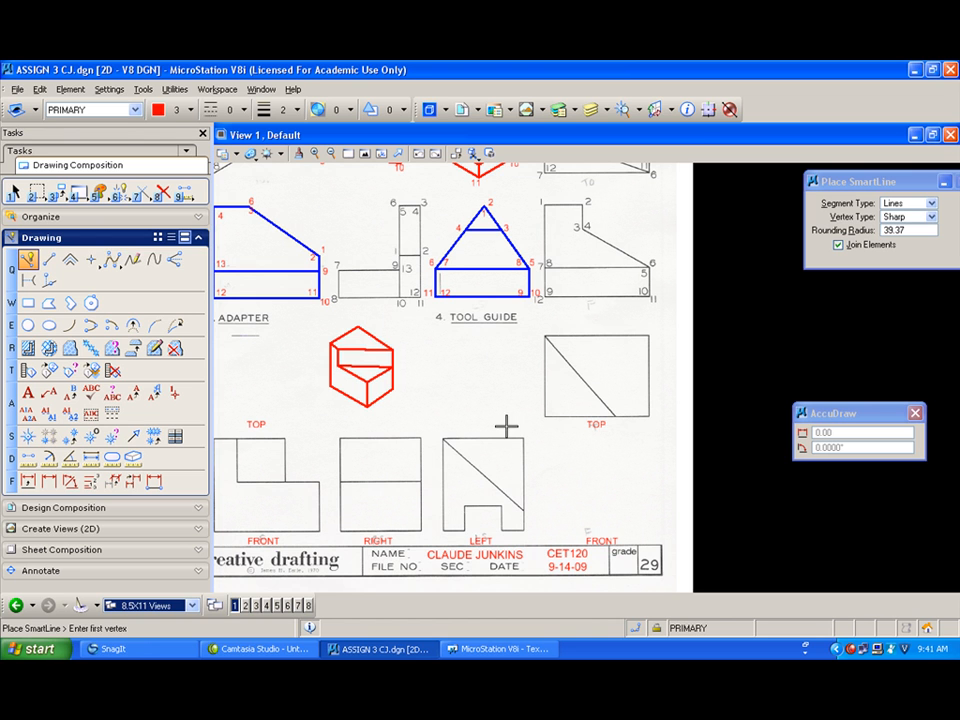
click(190, 110)
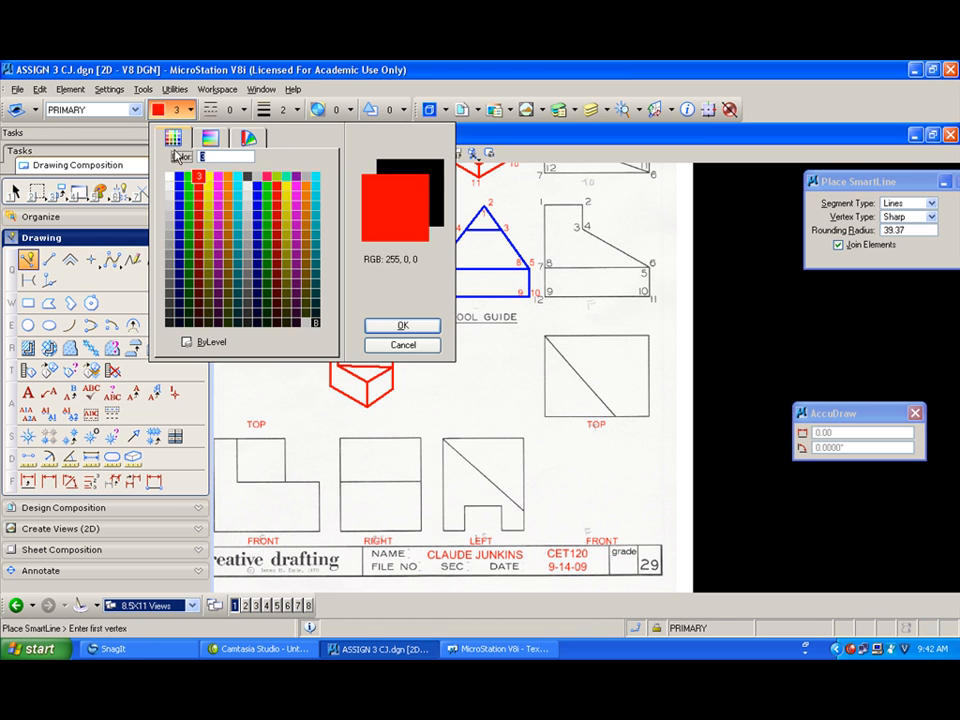
click(191, 168)
click(238, 110)
click(225, 165)
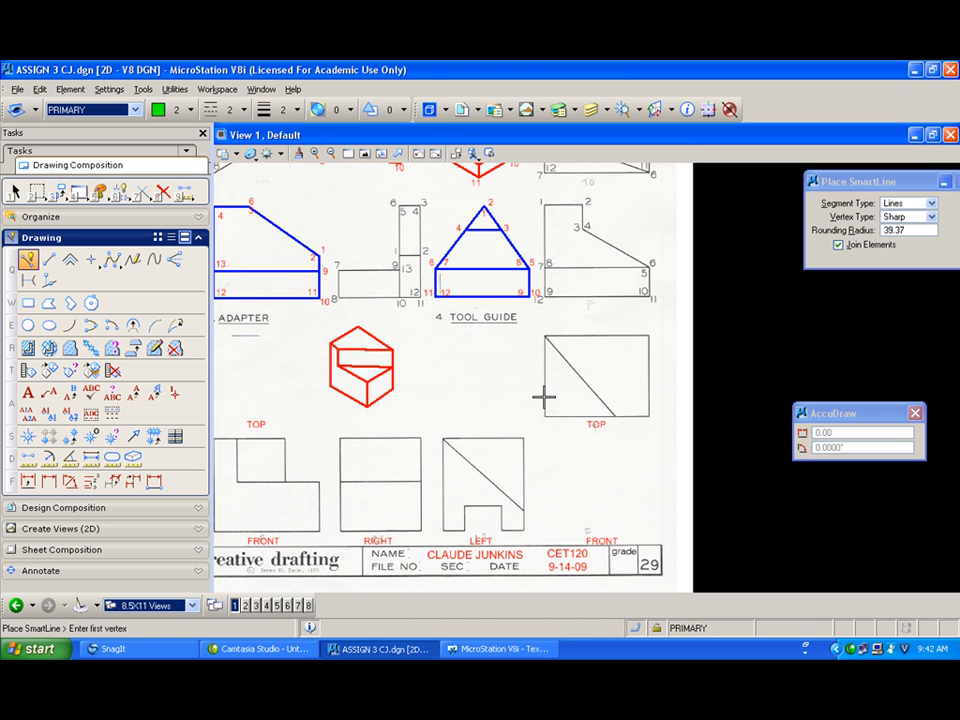
click(543, 399)
click(647, 399)
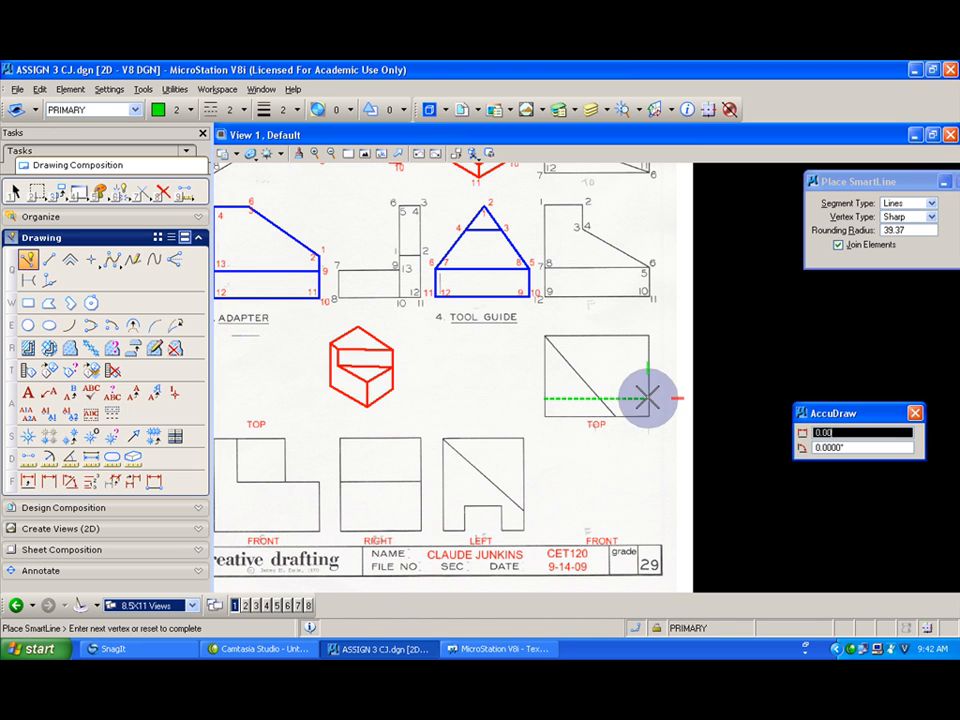
right_click(647, 399)
click(545, 358)
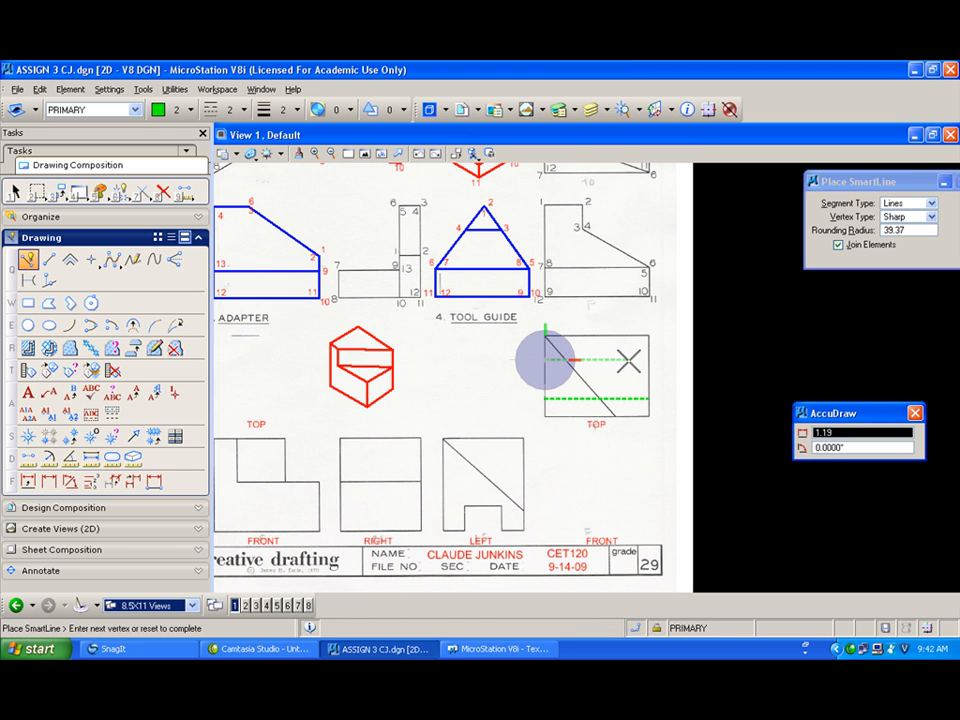
click(647, 359)
right_click(645, 358)
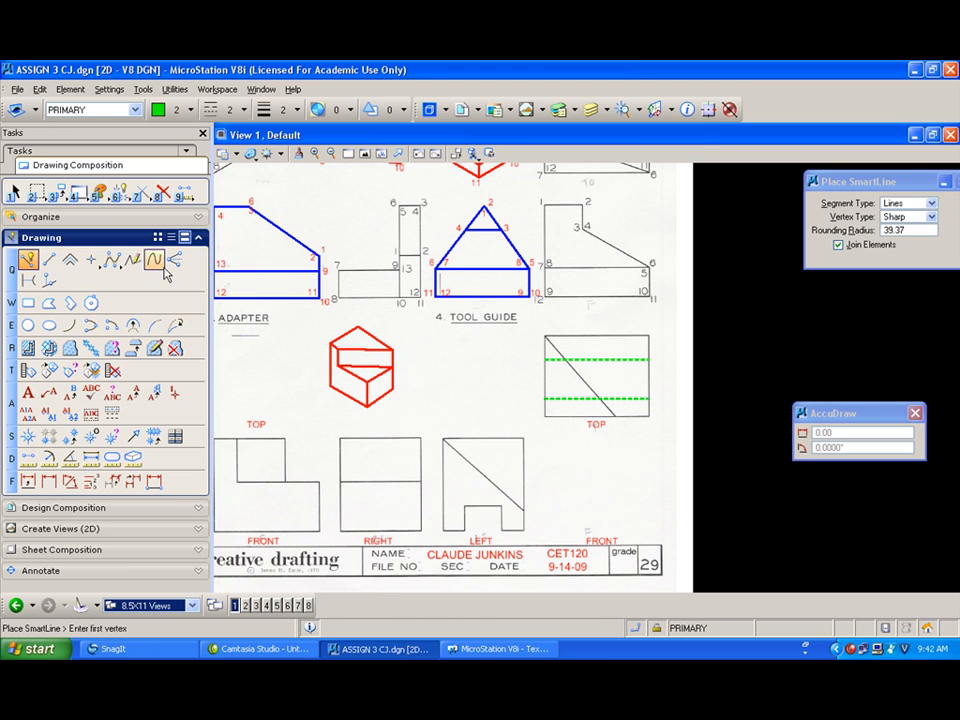
Step: Add green dashed hidden edges inside the third problem's red pictorial
click(393, 389)
click(349, 364)
right_click(350, 362)
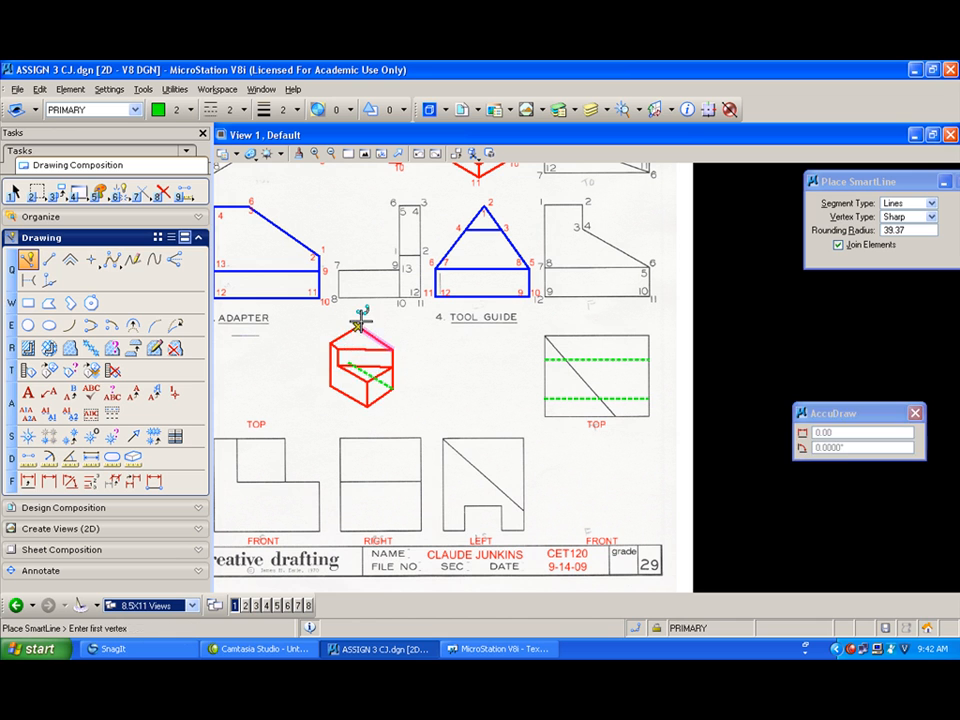
click(358, 326)
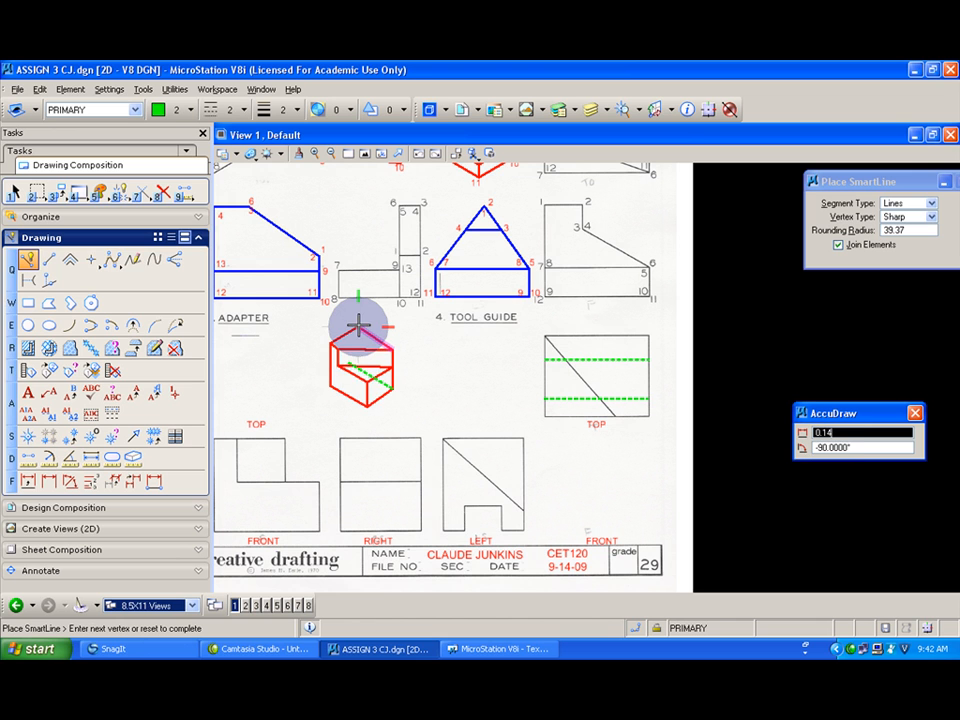
click(358, 387)
right_click(357, 387)
click(330, 386)
click(365, 366)
right_click(357, 369)
Step: Extend a dashed hidden edge in the pictorial to its intersection with the other hidden edge
scroll(355, 369, up, 2)
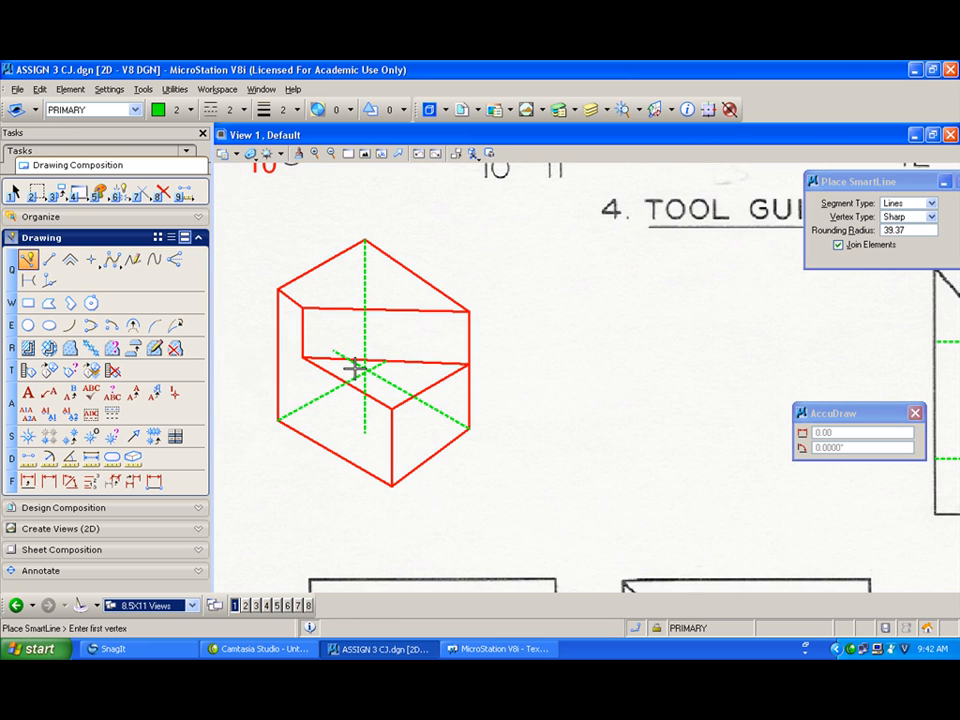
click(139, 193)
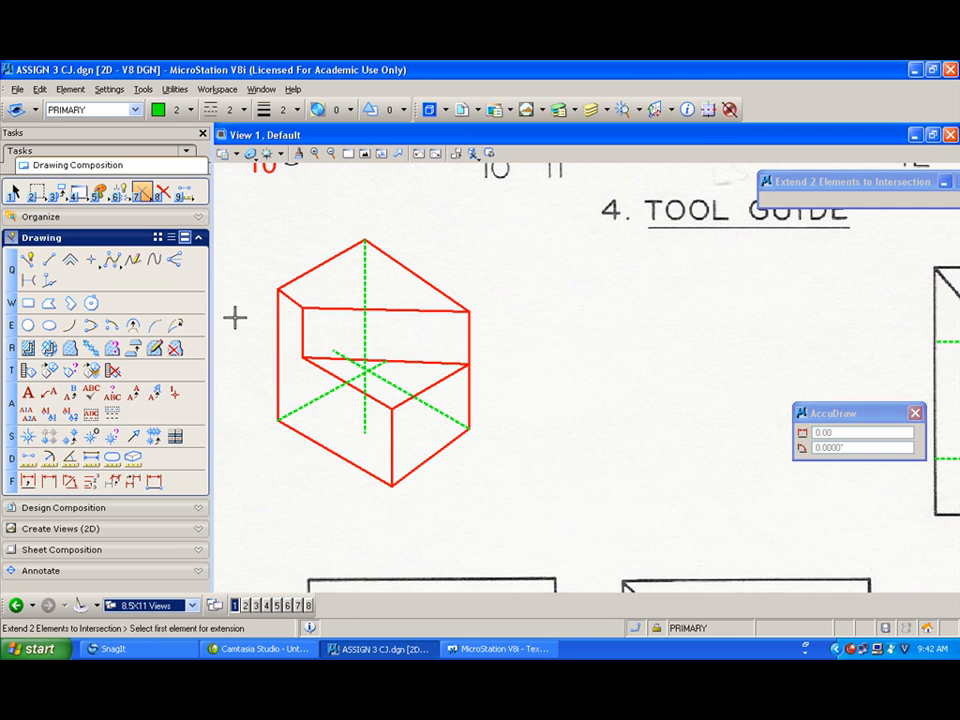
click(369, 377)
click(368, 349)
scroll(382, 340, down, 2)
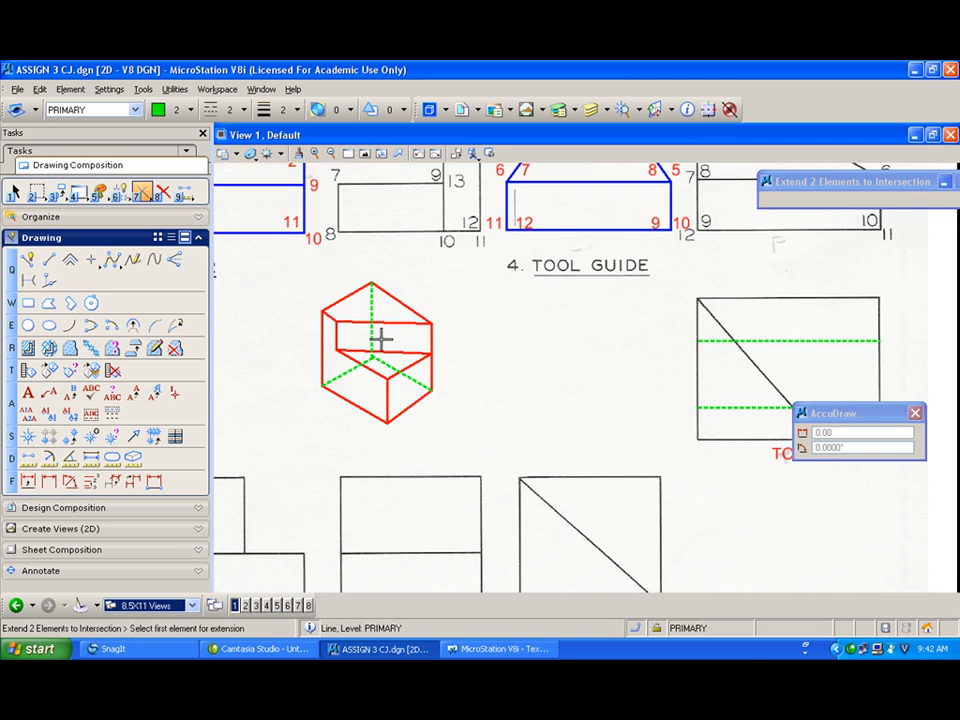
scroll(455, 302, down, 2)
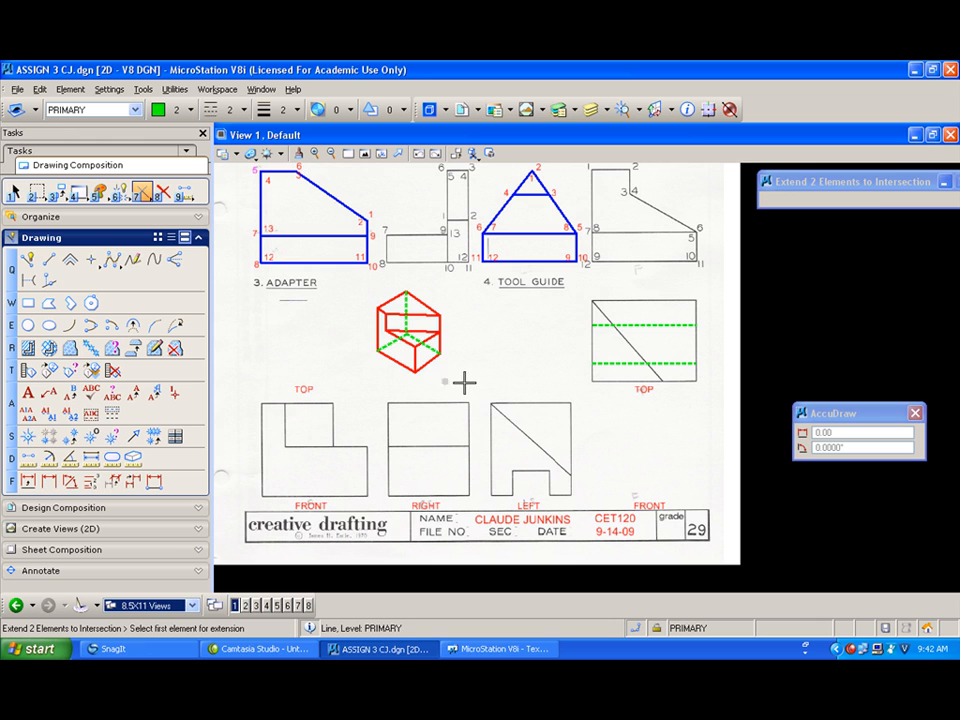
Step: Switch to solid red lines and draw the tool guide pictorial's left face outline with SmartLine
click(28, 259)
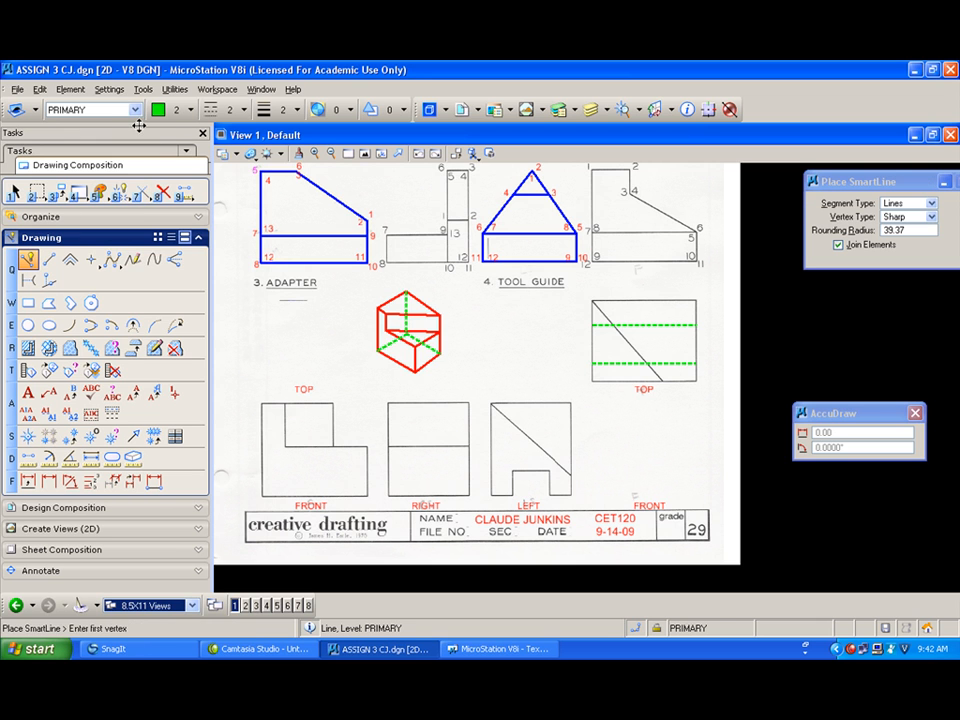
click(186, 110)
click(199, 178)
click(232, 110)
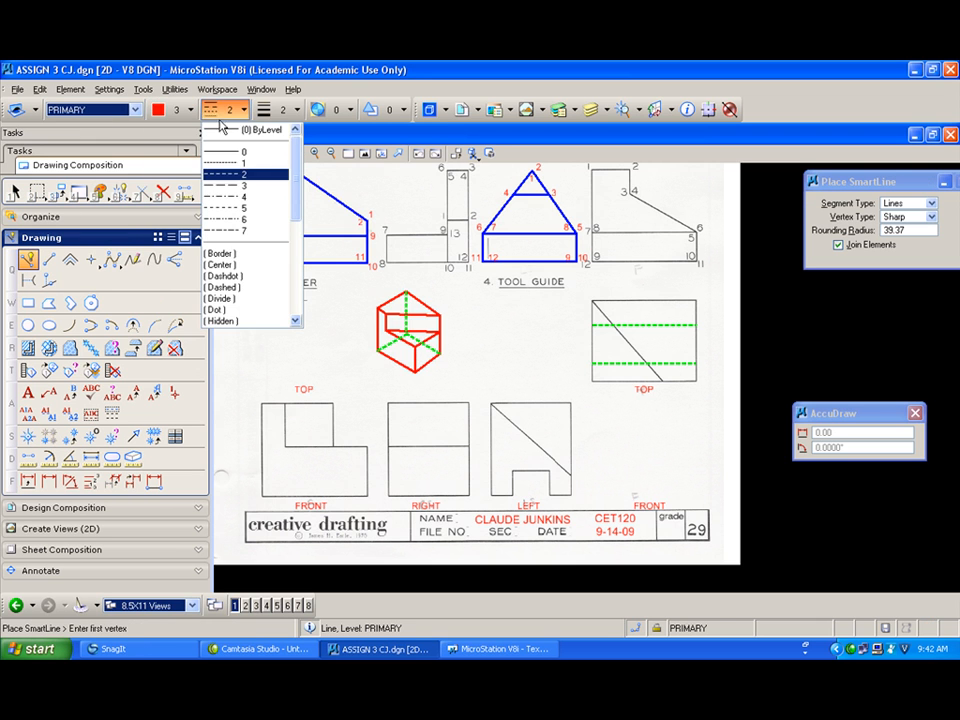
click(240, 148)
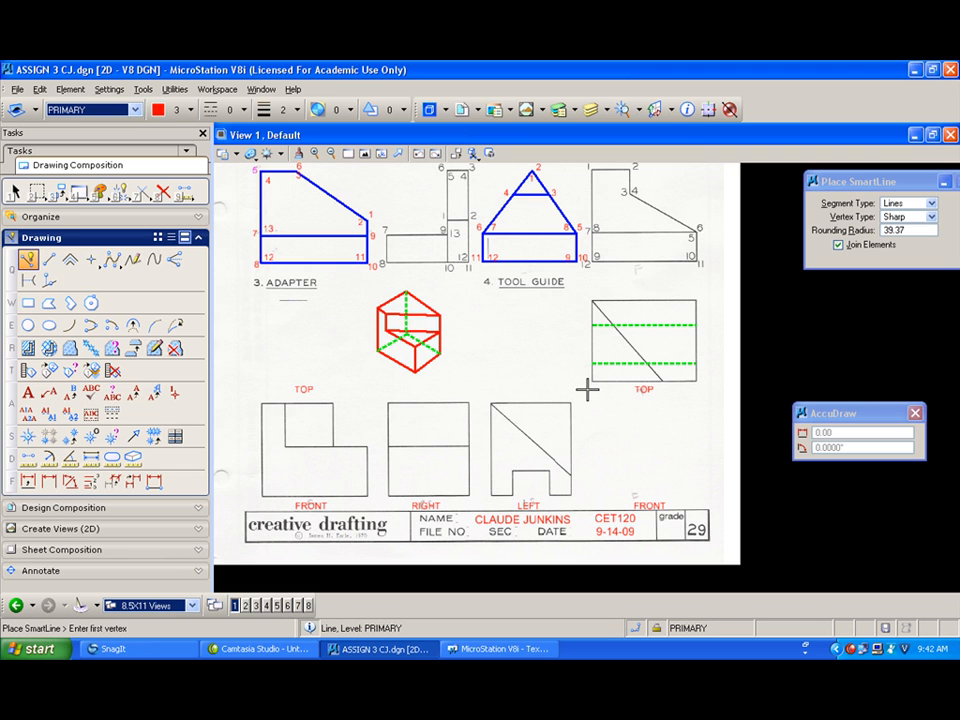
click(538, 381)
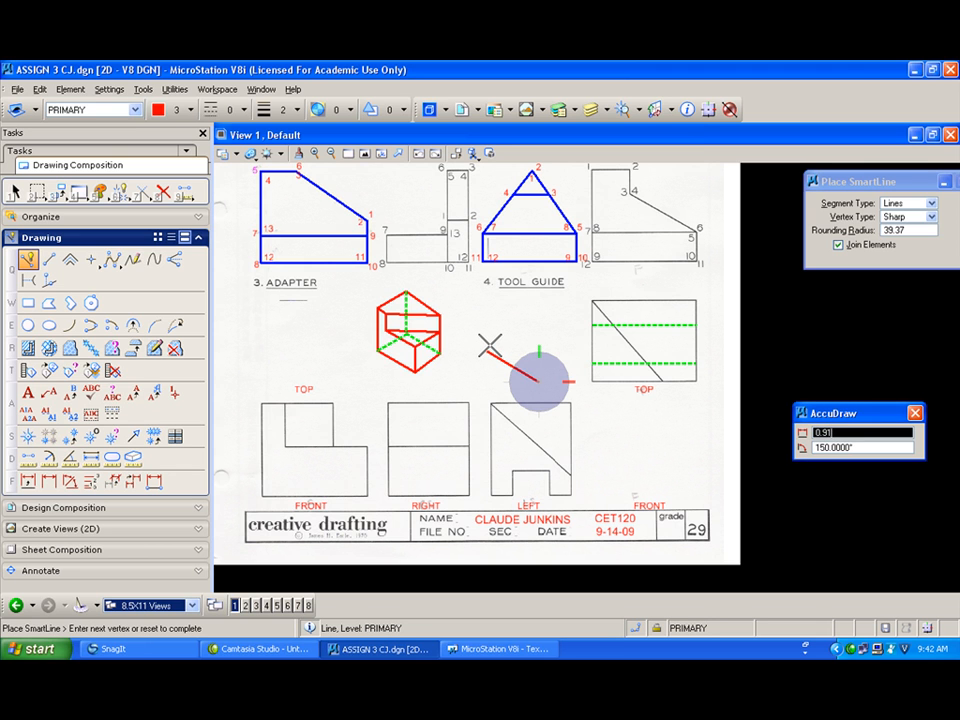
click(487, 349)
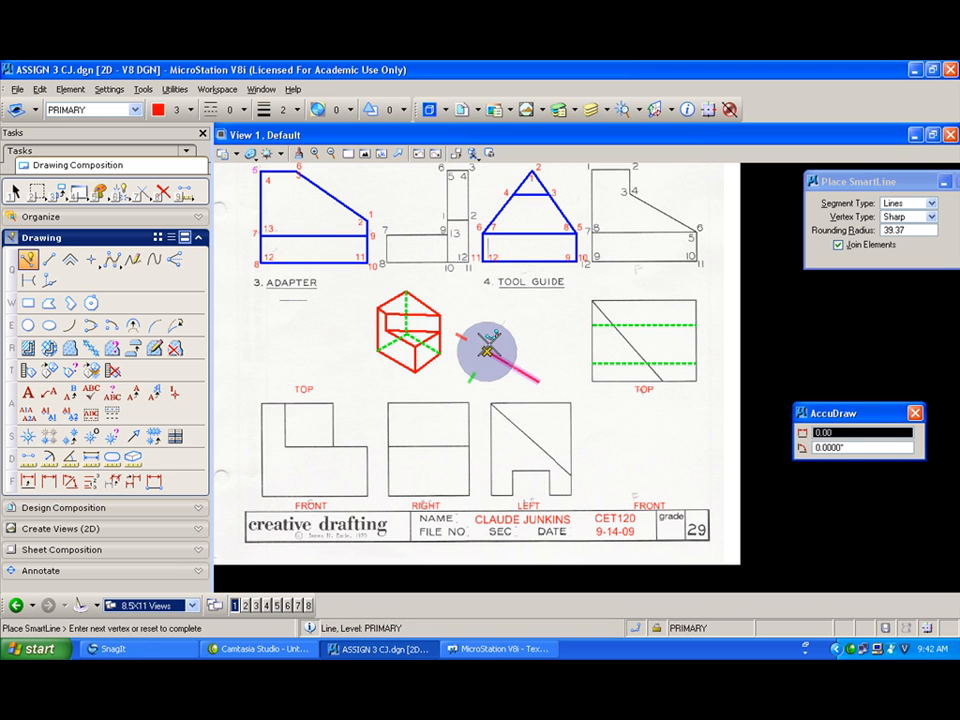
click(487, 298)
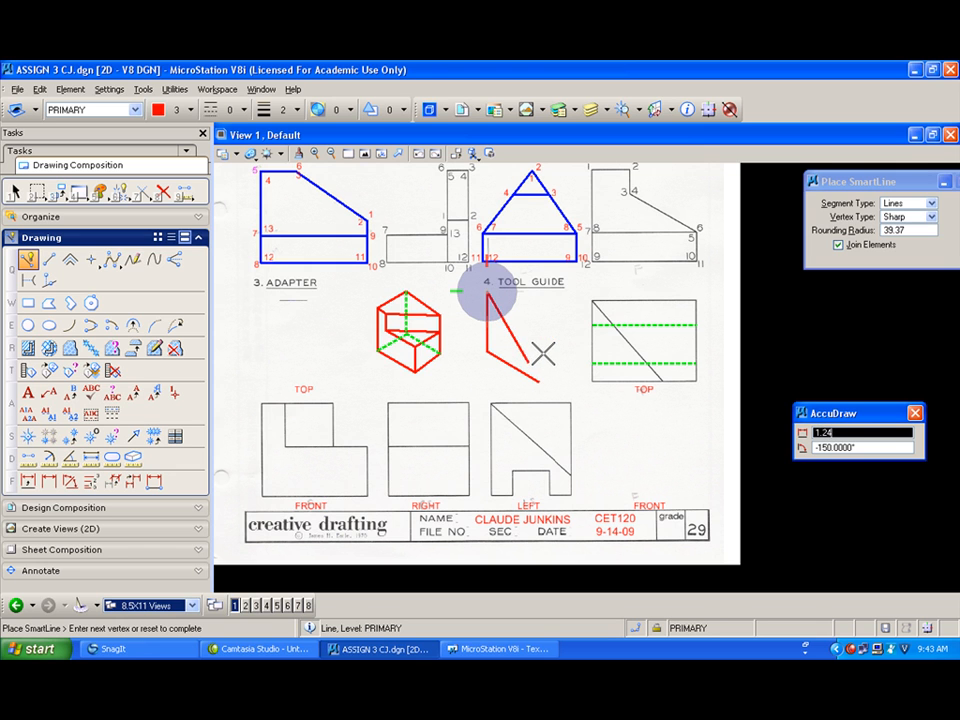
click(537, 380)
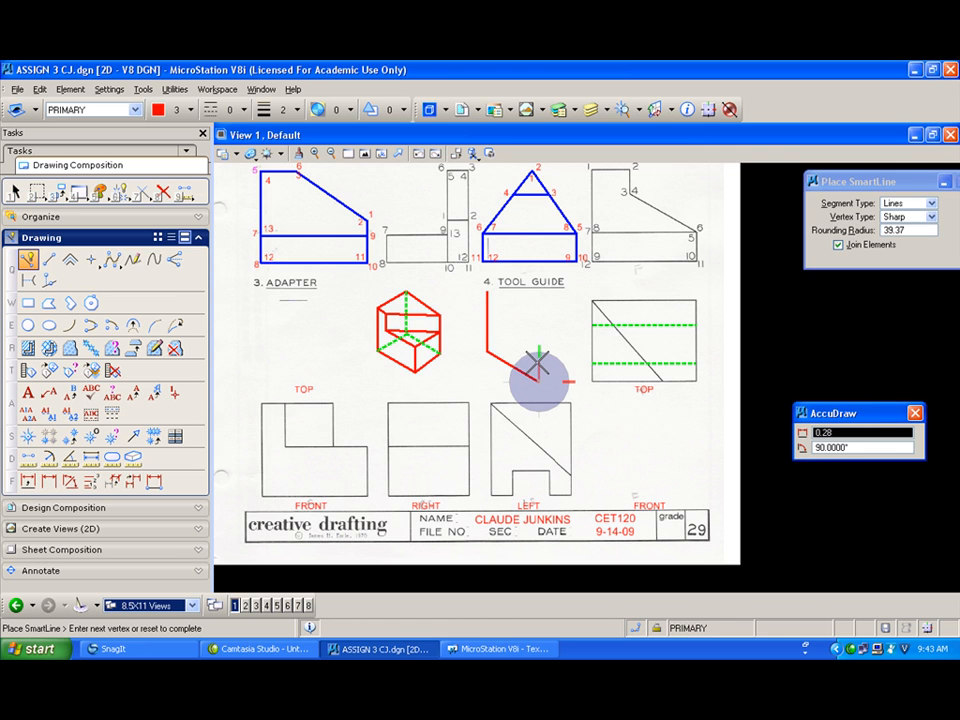
click(539, 359)
click(488, 290)
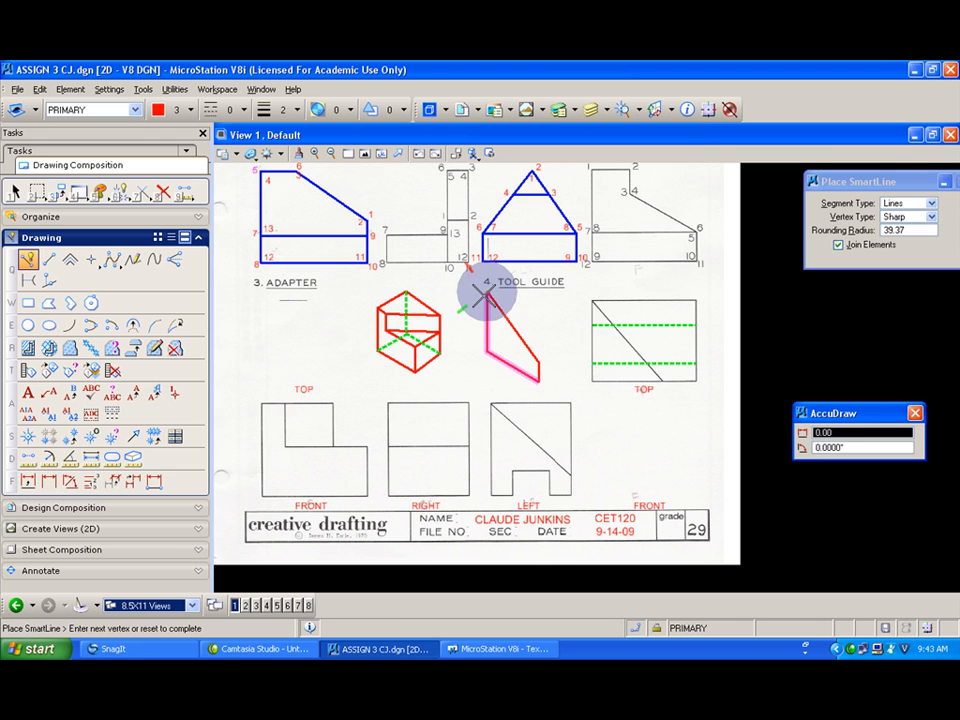
click(539, 360)
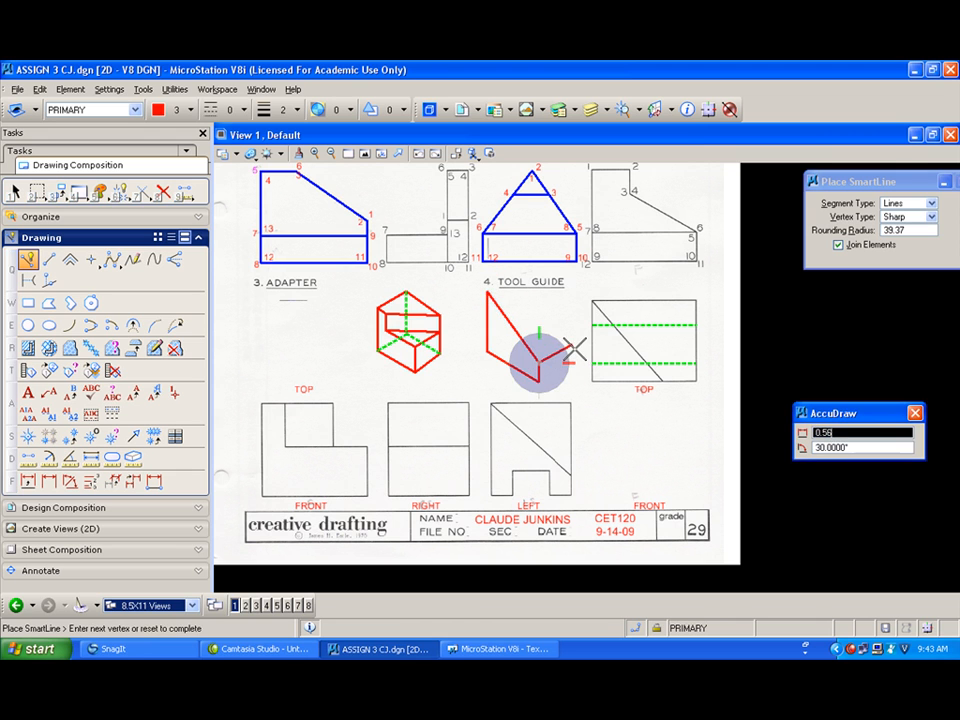
right_click(556, 345)
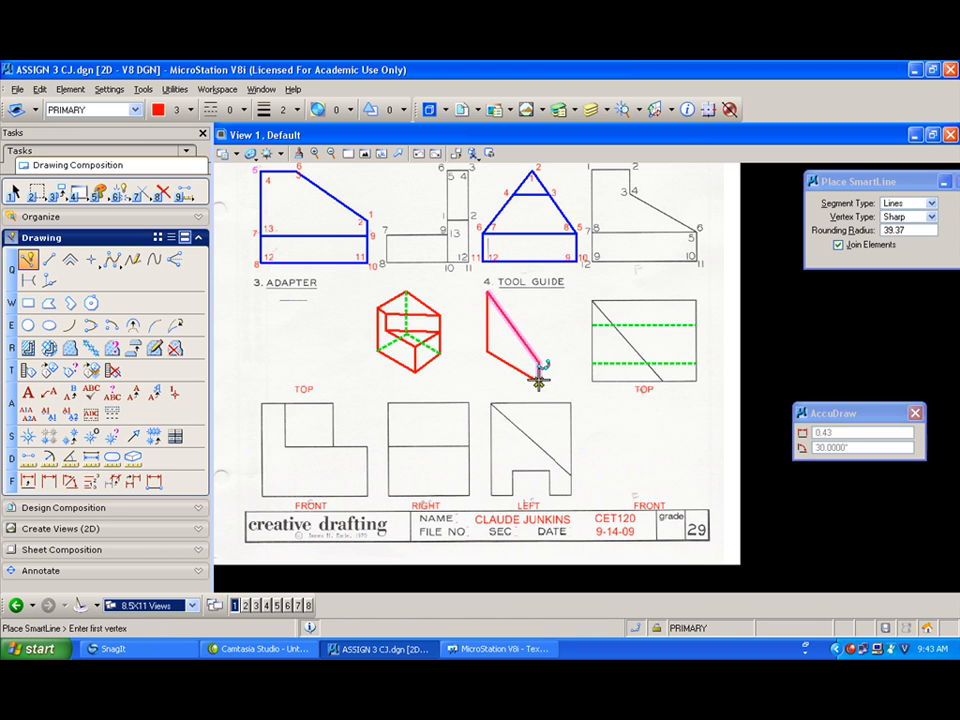
Step: Draw the stepped notch profile along the lower right edge of the tool guide pictorial
click(539, 380)
click(554, 363)
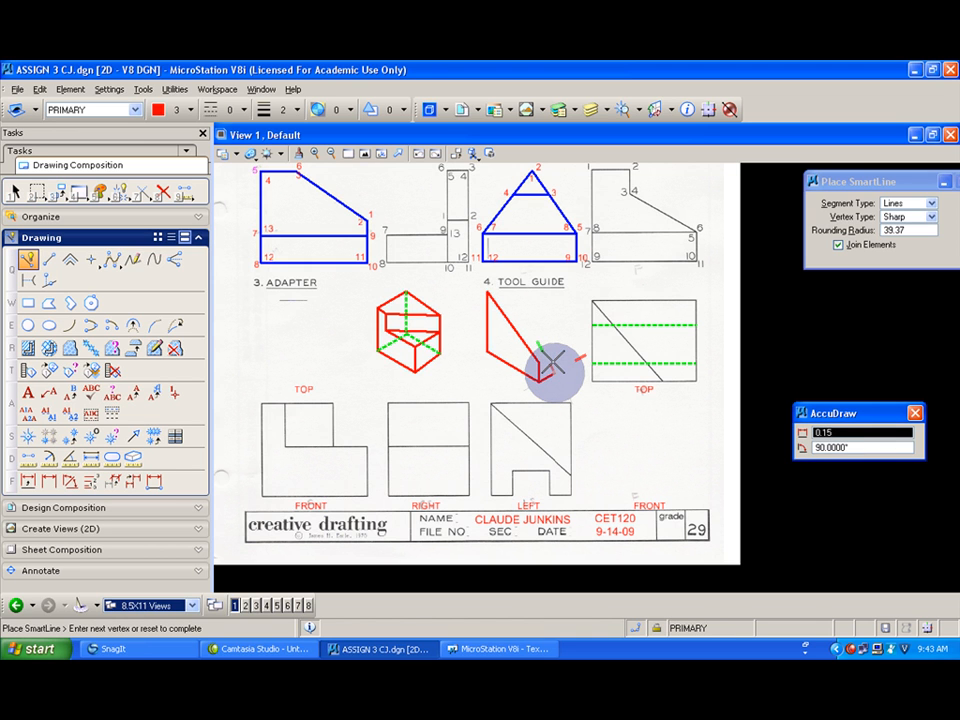
scroll(553, 357, up, 2)
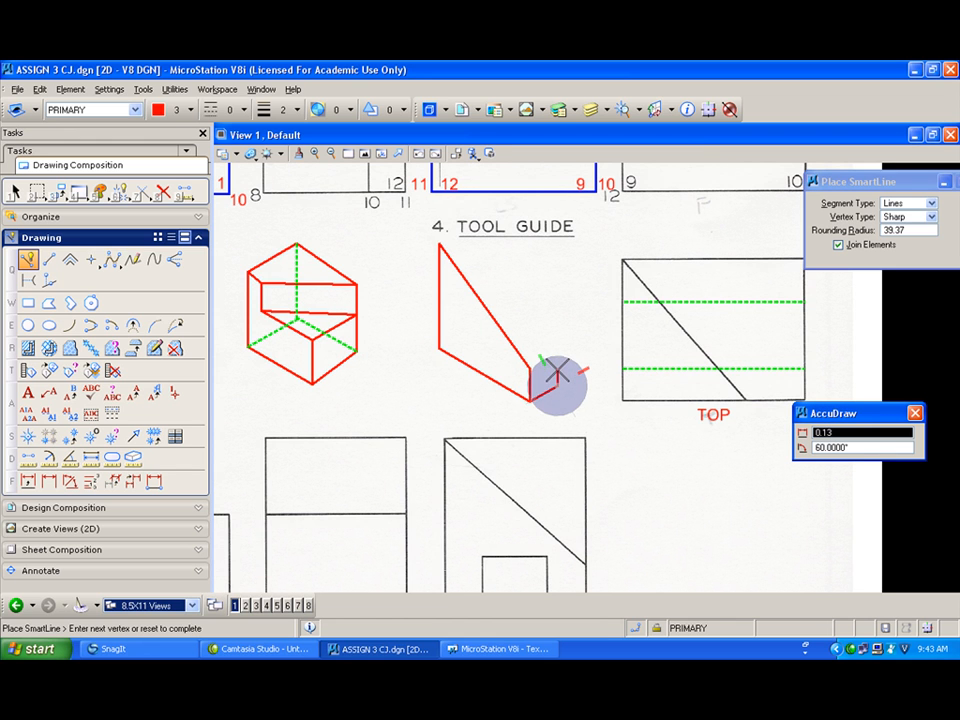
click(557, 373)
click(580, 353)
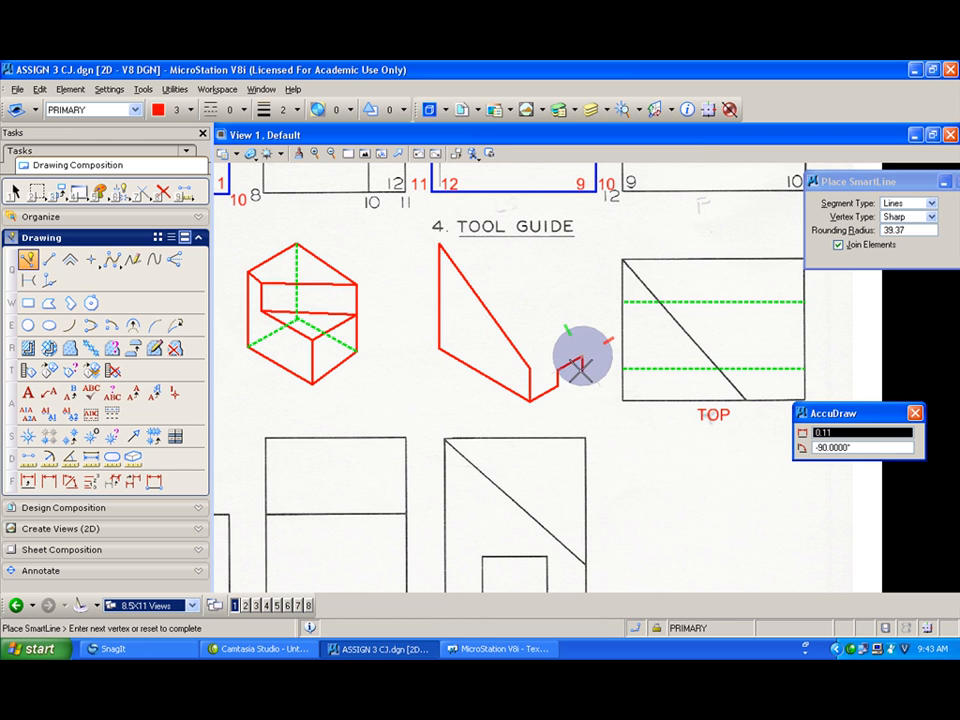
click(605, 357)
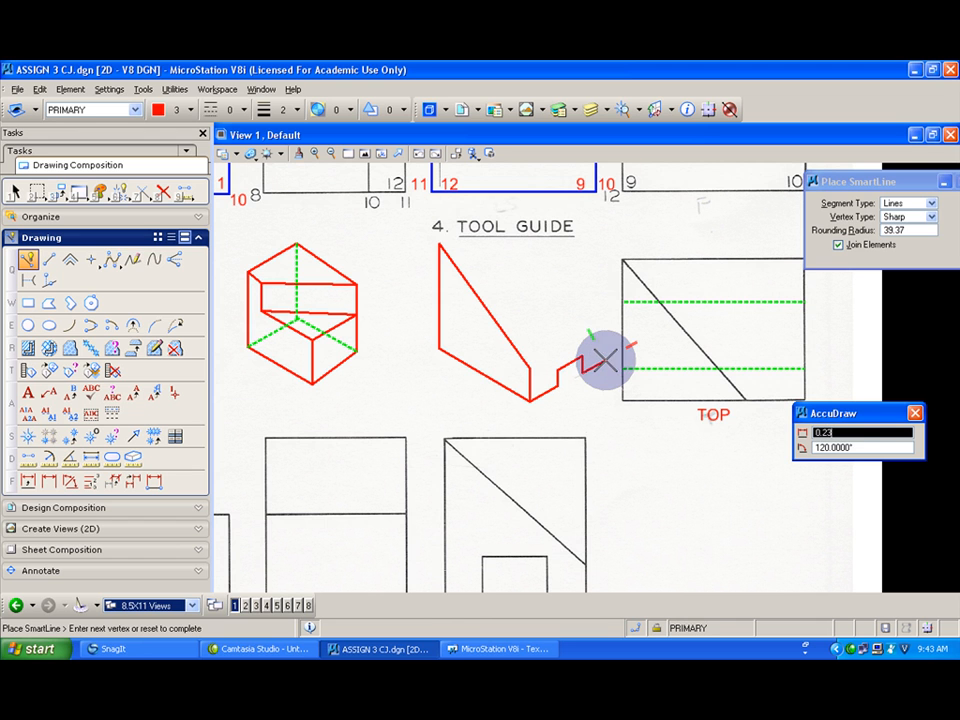
click(530, 366)
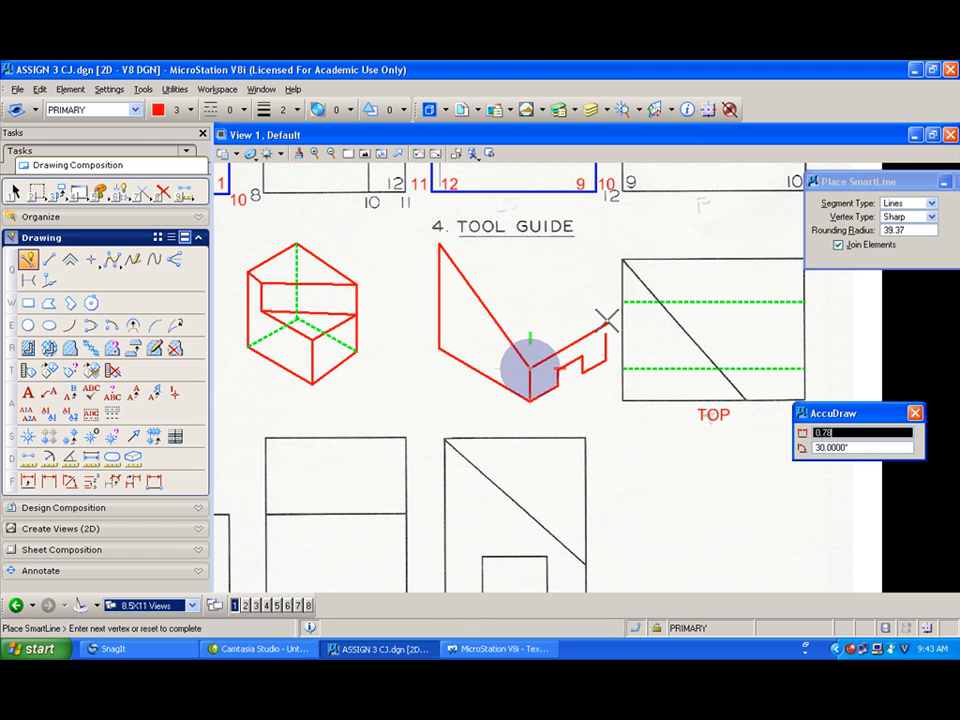
click(608, 323)
right_click(608, 323)
Step: Draw the tool guide pictorial's sloped top face edges in red
click(143, 192)
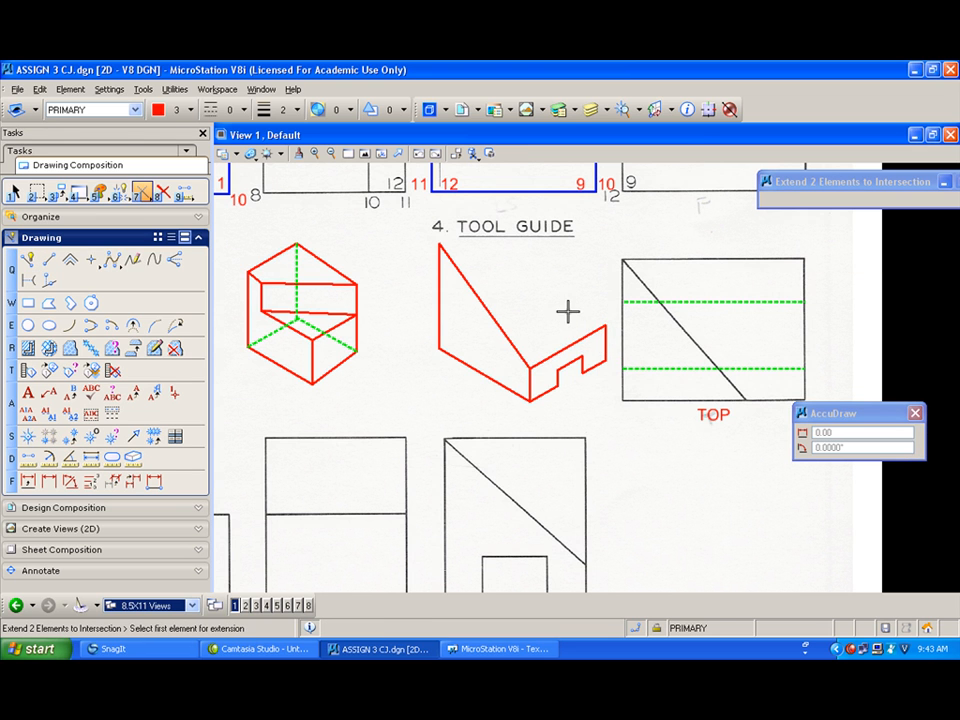
scroll(568, 311, down, 2)
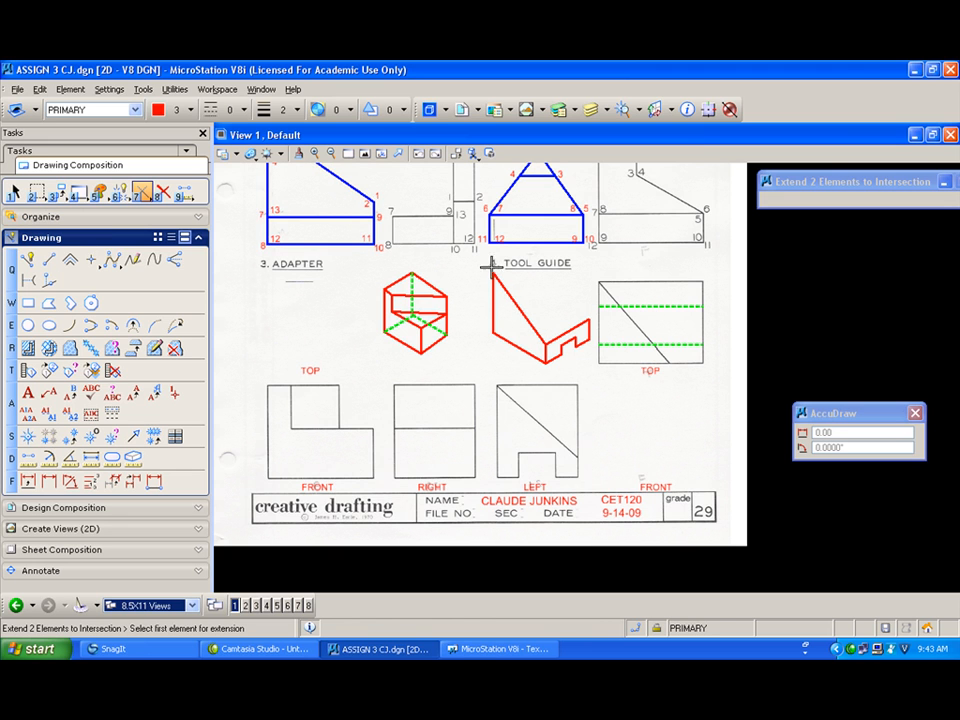
click(27, 259)
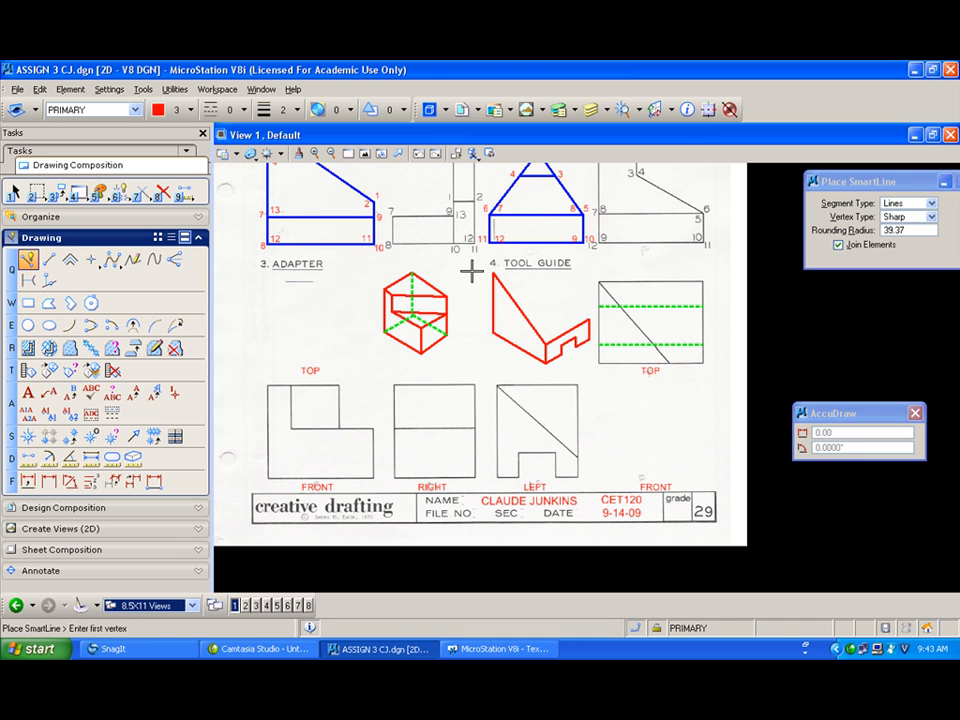
click(493, 273)
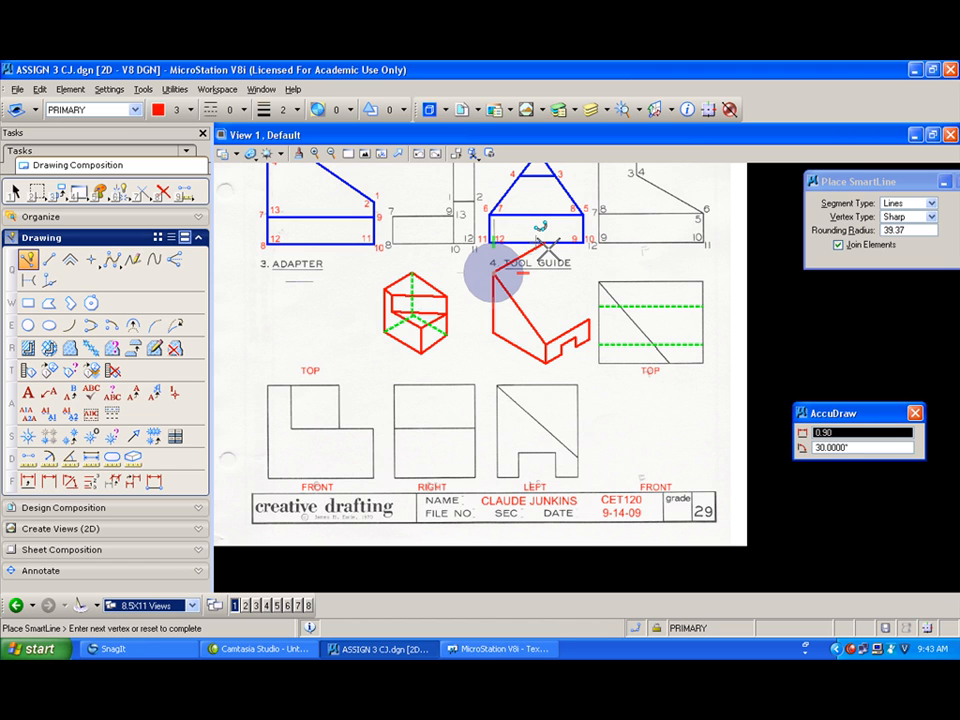
click(547, 240)
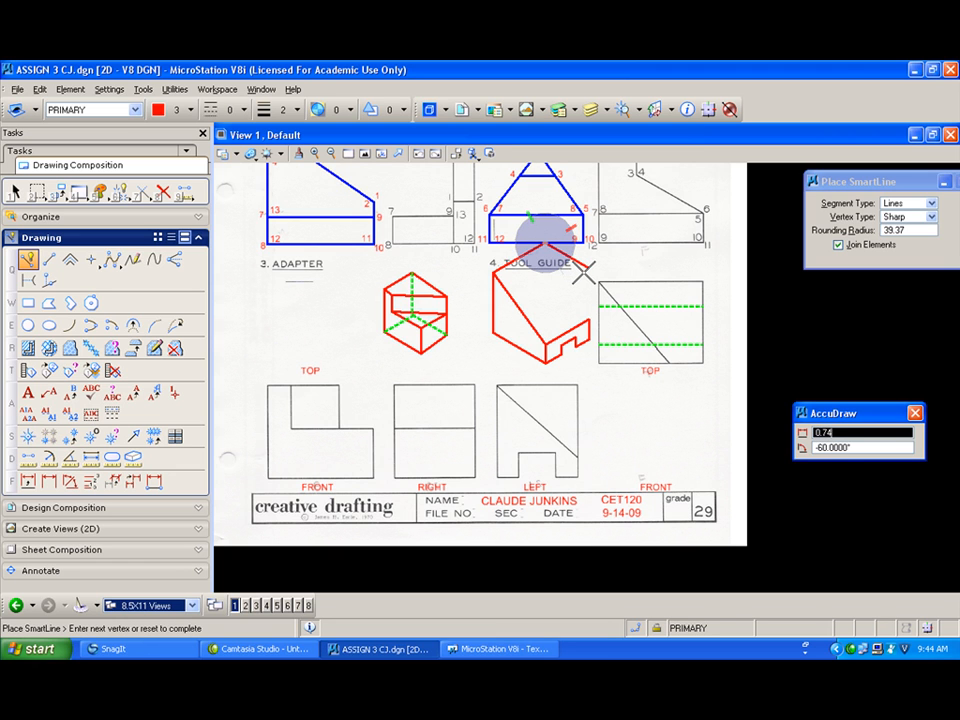
click(590, 266)
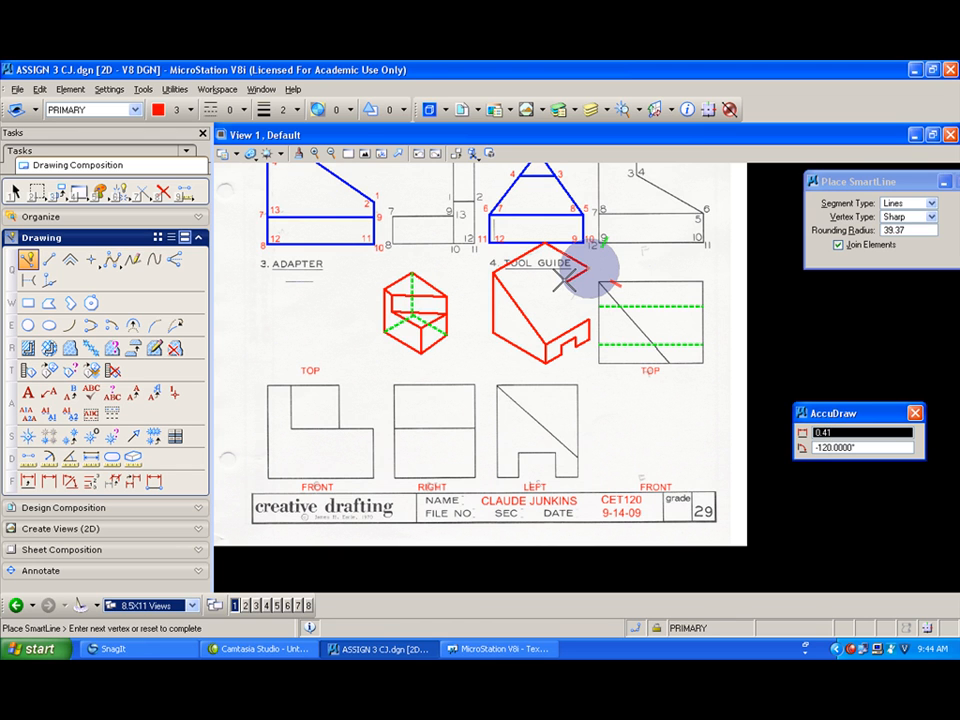
click(490, 270)
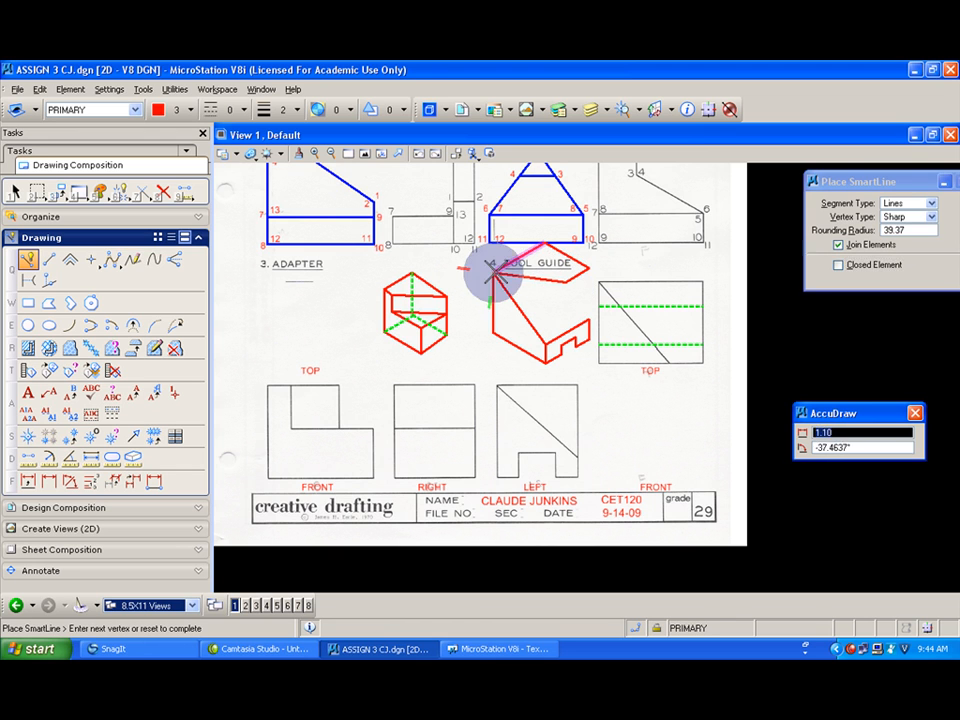
click(545, 245)
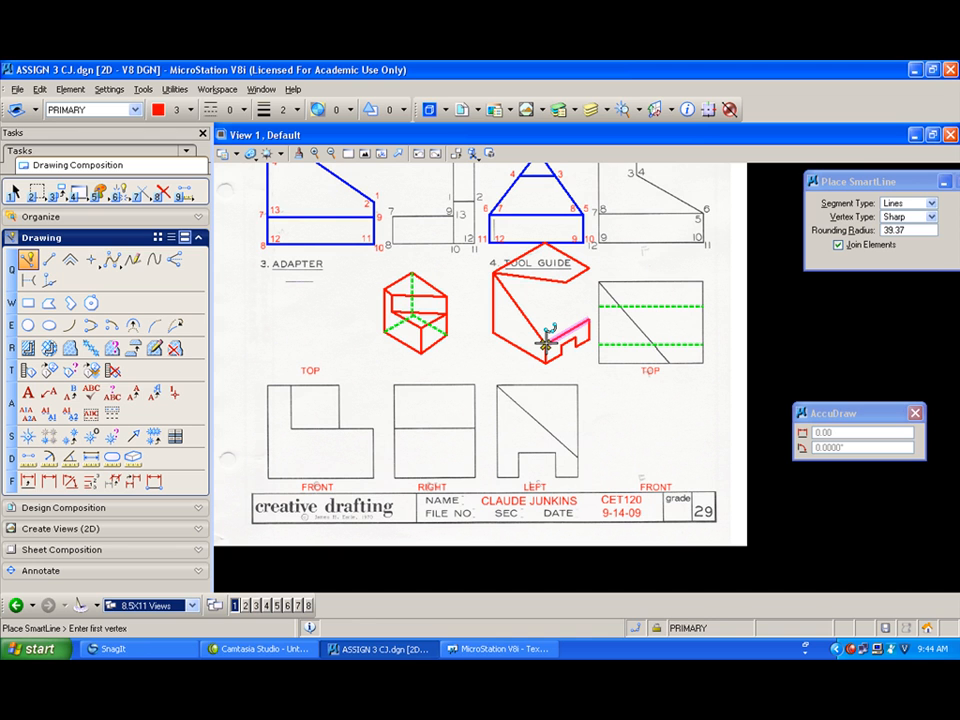
Step: Draw the remaining red edges of the tool guide pictorial from the notch up to the top face
click(545, 343)
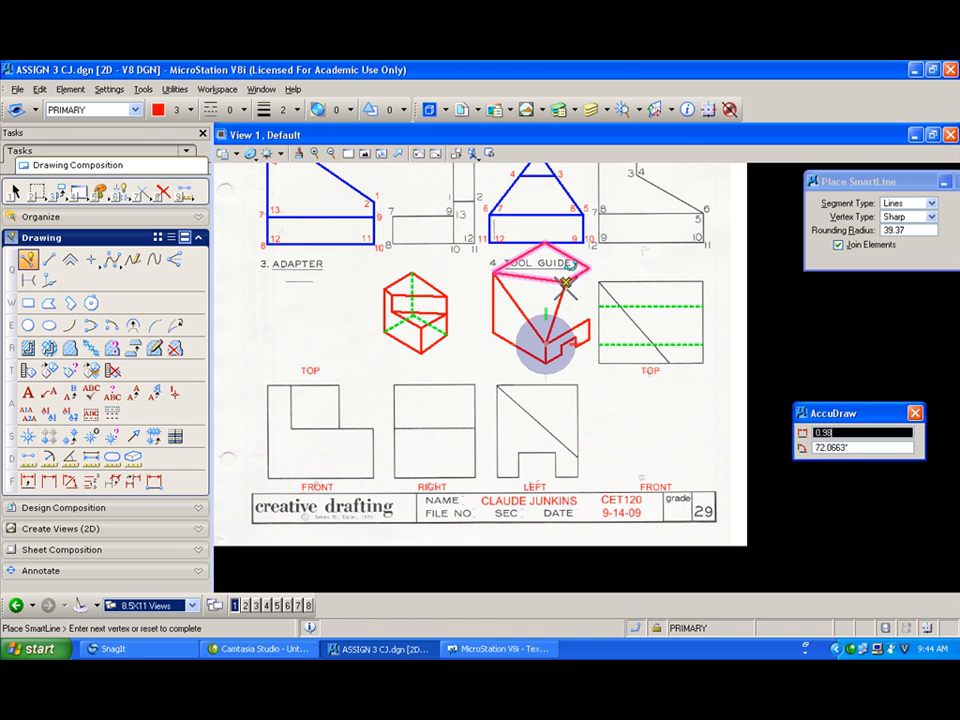
right_click(575, 305)
click(586, 319)
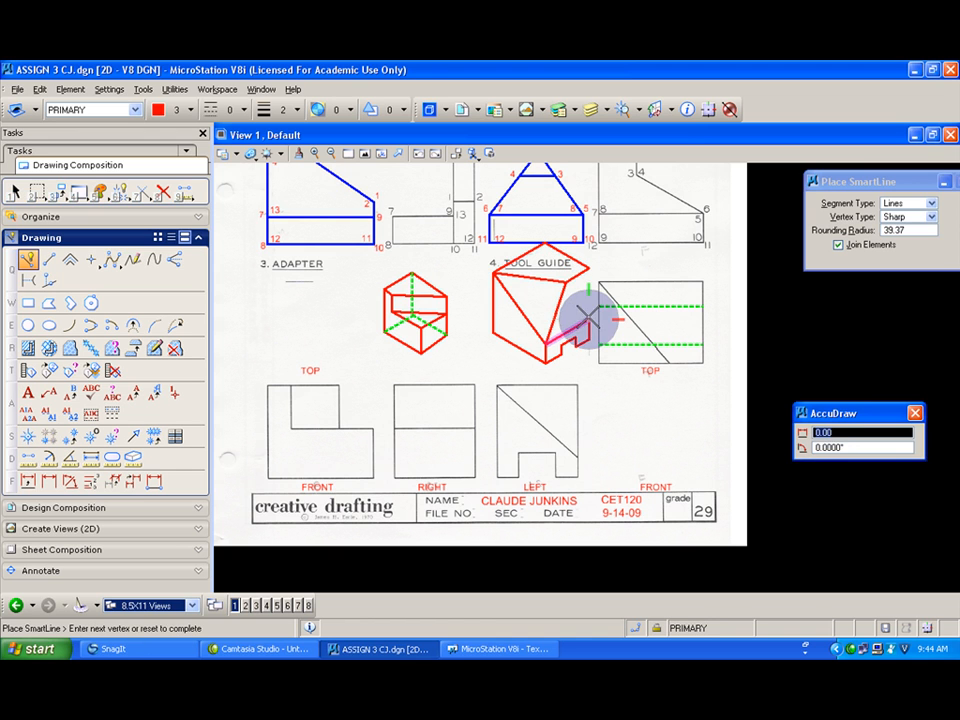
right_click(598, 268)
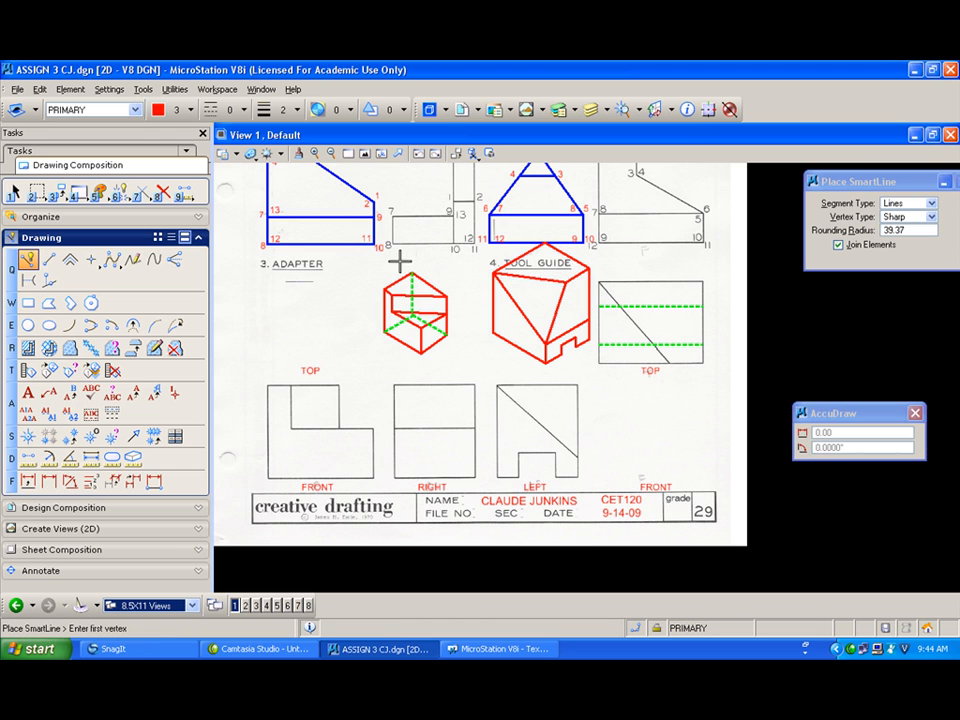
Step: Delete the tool guide pictorial's lines with Delete Element, undoing one of the deletions along the way
click(163, 191)
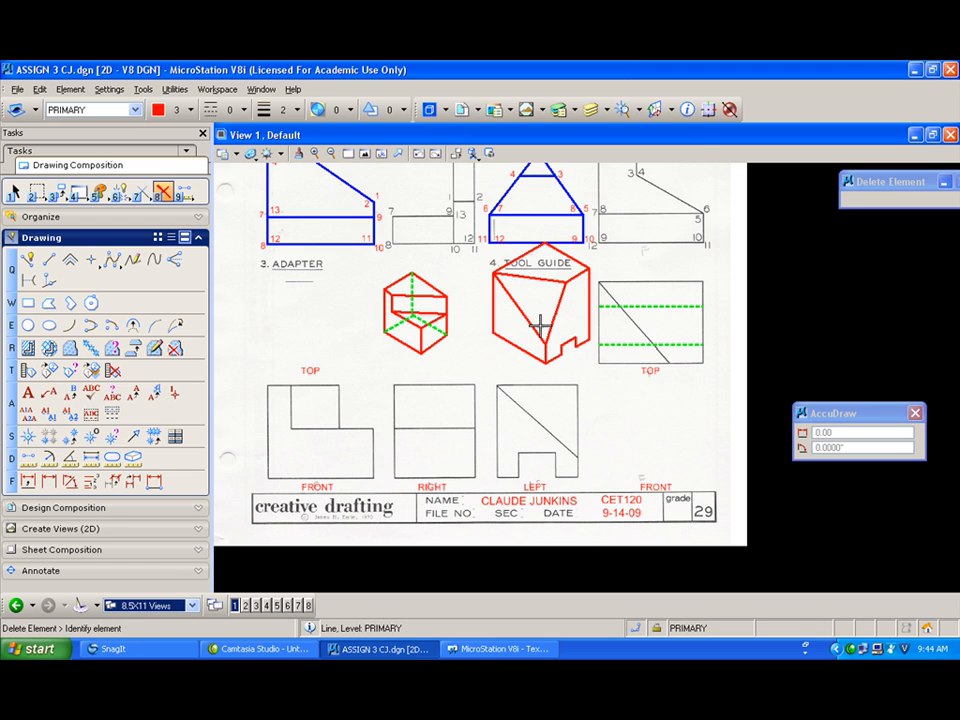
click(572, 346)
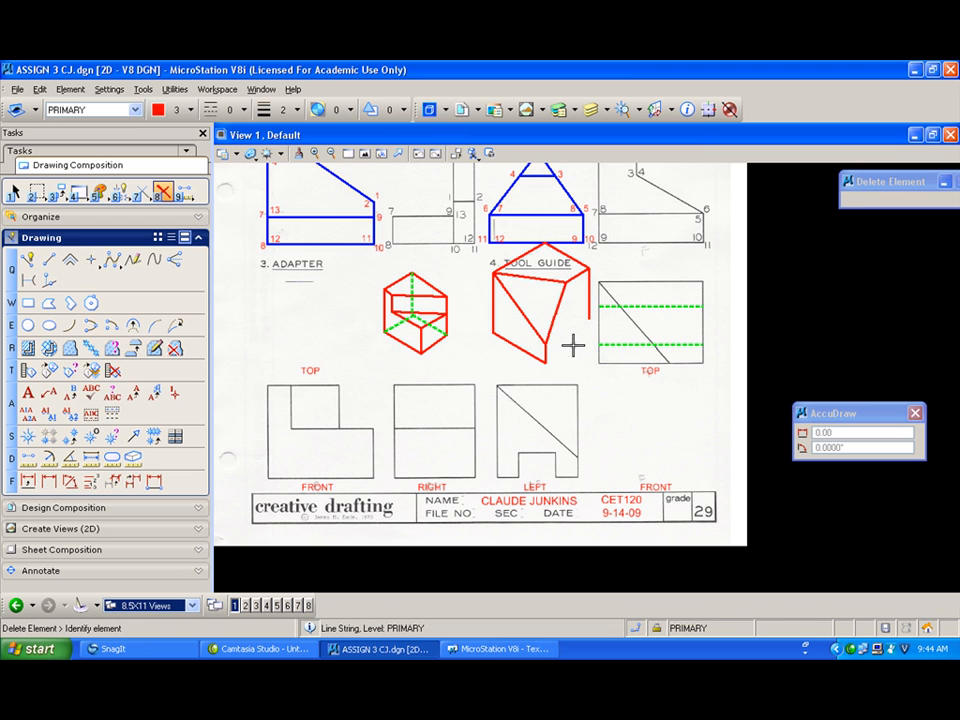
key(ctrl+z)
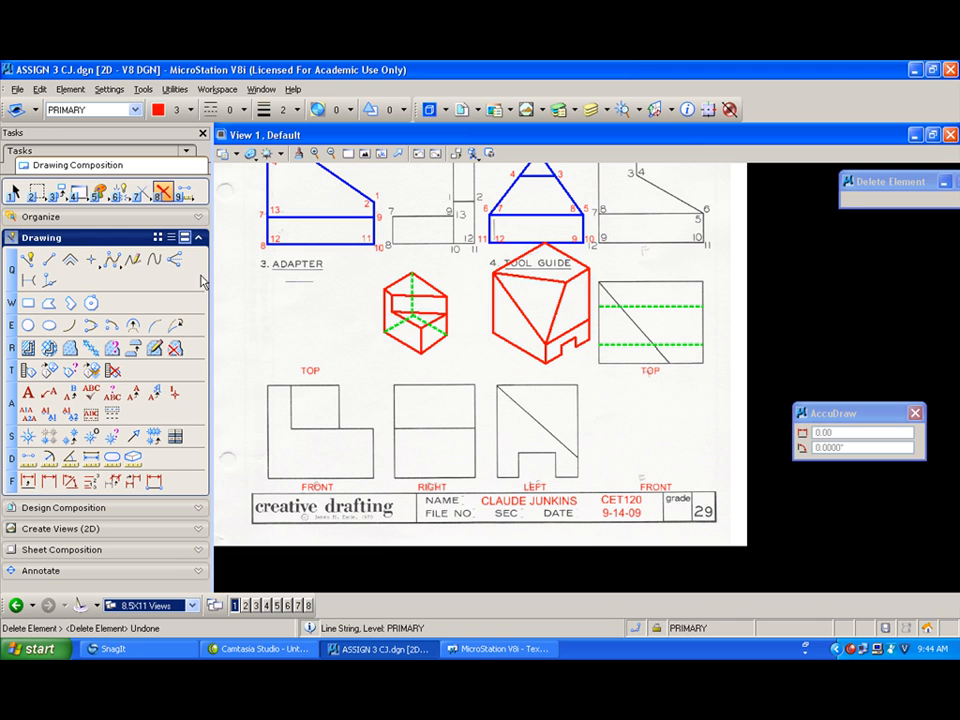
click(545, 338)
click(543, 361)
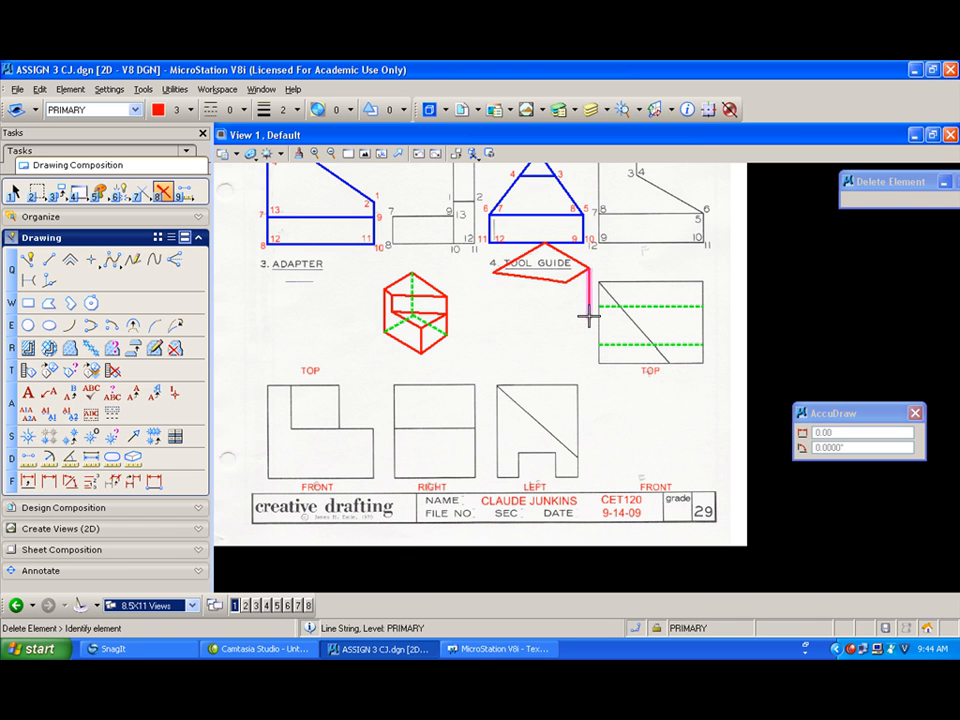
click(576, 274)
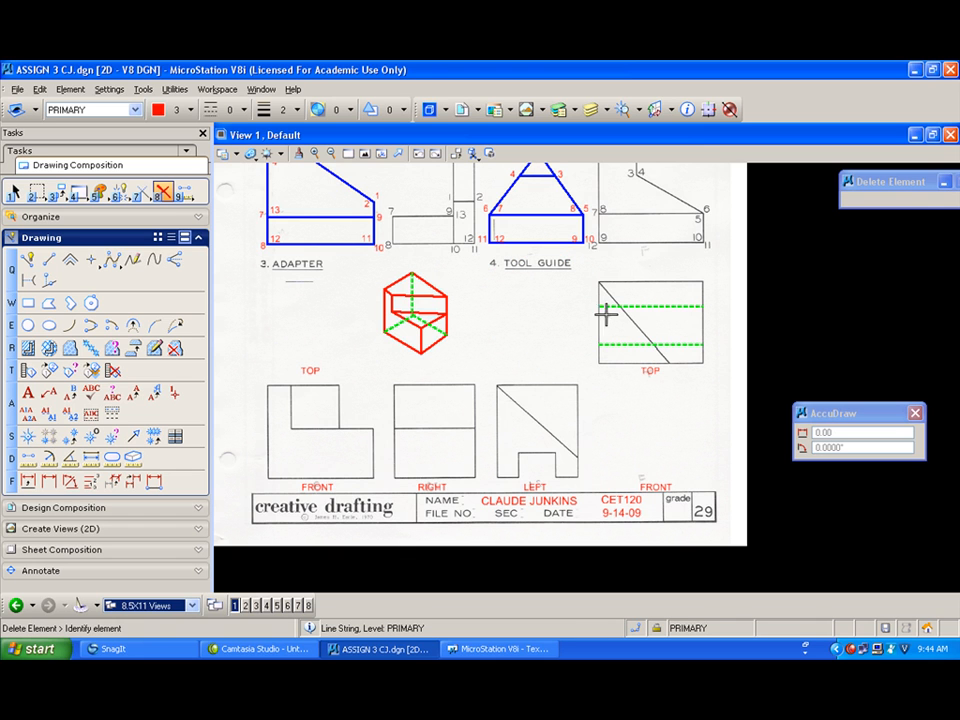
Step: Set SmartLine to the CONSTRUCTION level with line weight 0
click(28, 259)
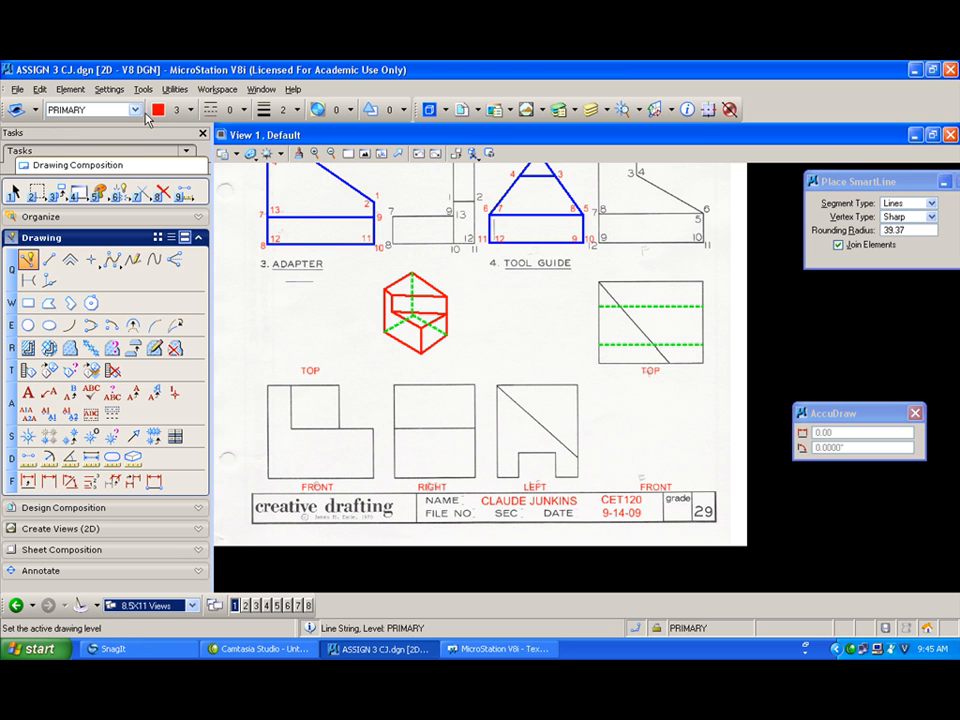
click(128, 110)
click(100, 150)
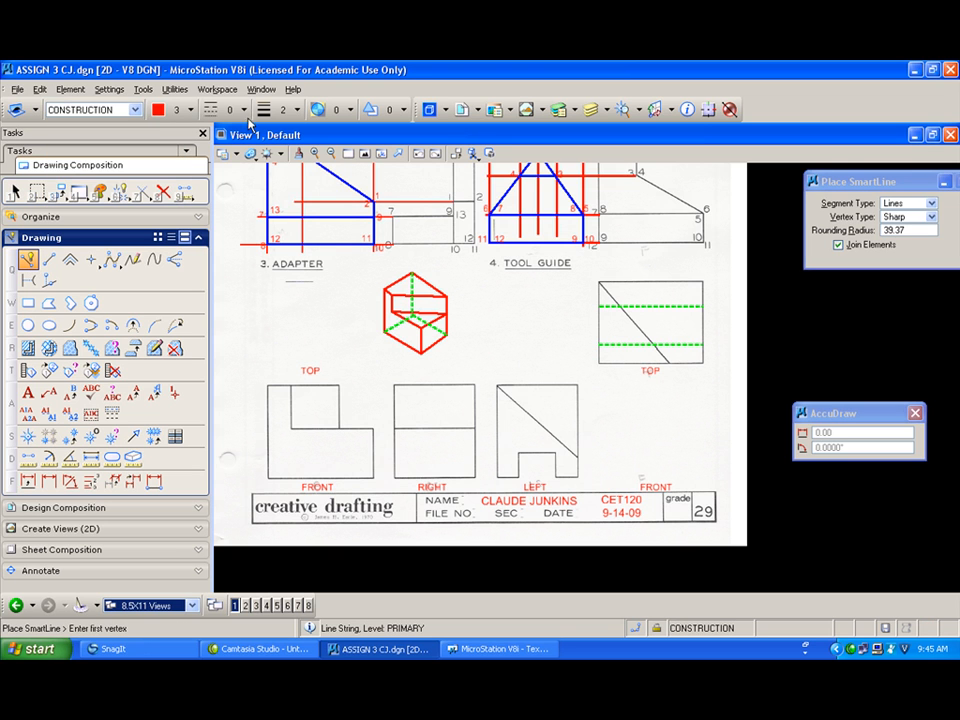
click(286, 110)
click(290, 142)
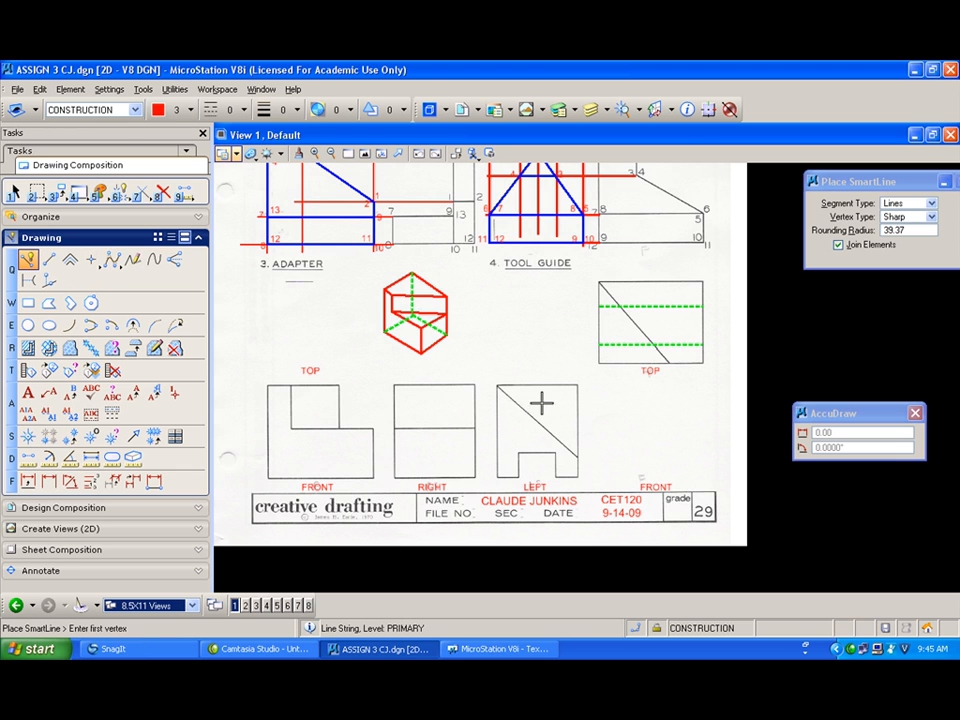
Step: Project a vertical construction line down from the top view, then undo it and the deletion of the tool guide pictorial's top face
click(599, 363)
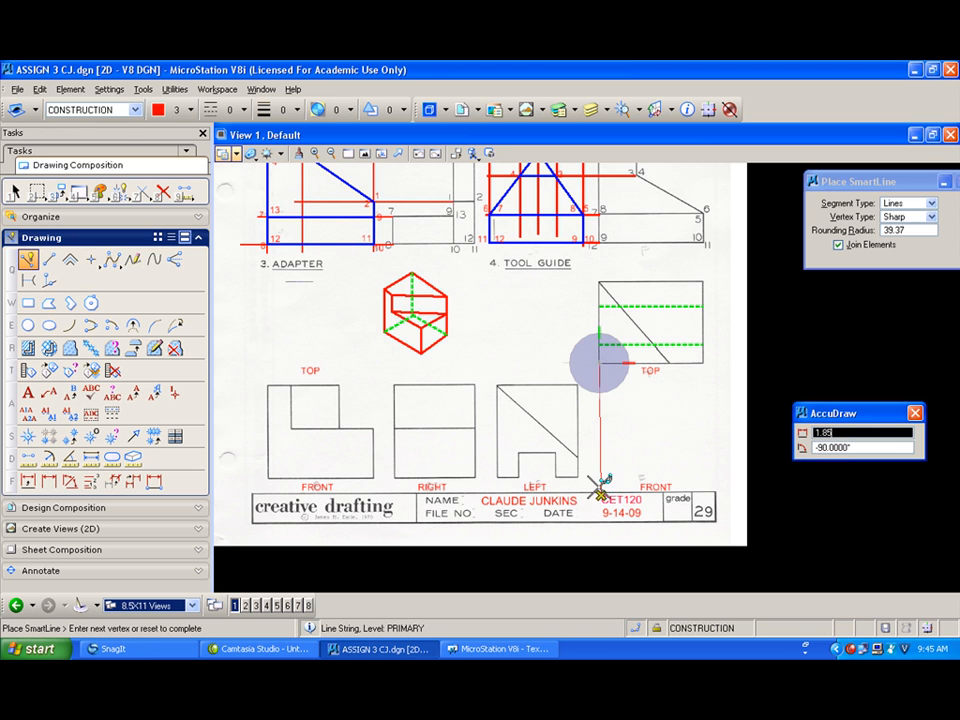
click(599, 477)
right_click(599, 477)
key(ctrl+z)
key(ctrl+z)
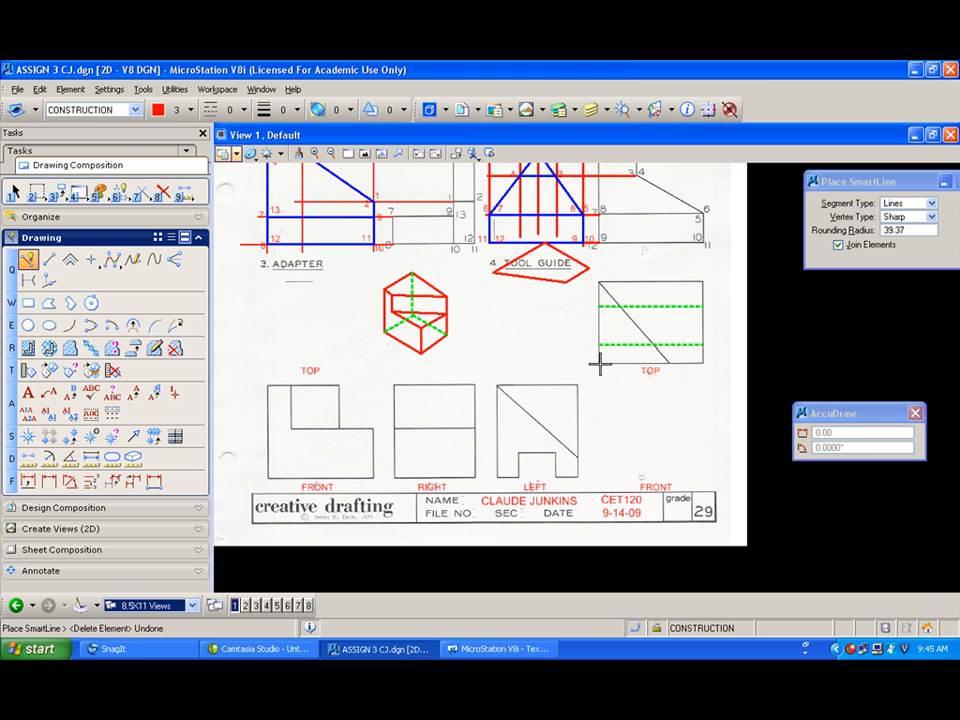
Step: Project vertical construction lines down from the top view's left and right edges into the empty front view area
click(599, 363)
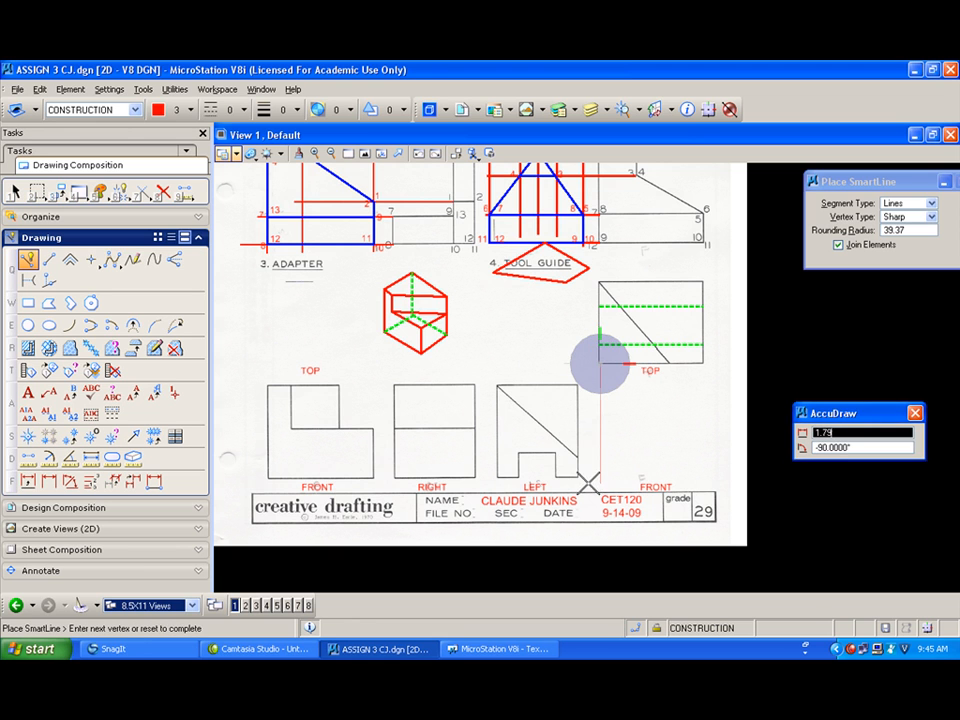
click(589, 482)
right_click(589, 482)
click(701, 364)
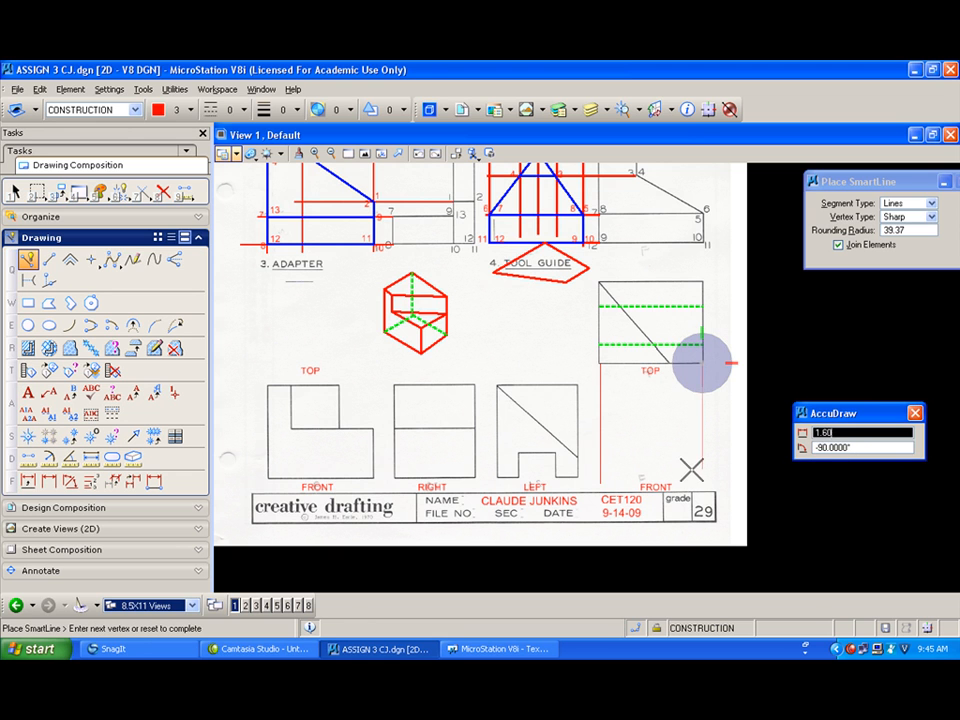
click(691, 482)
right_click(691, 482)
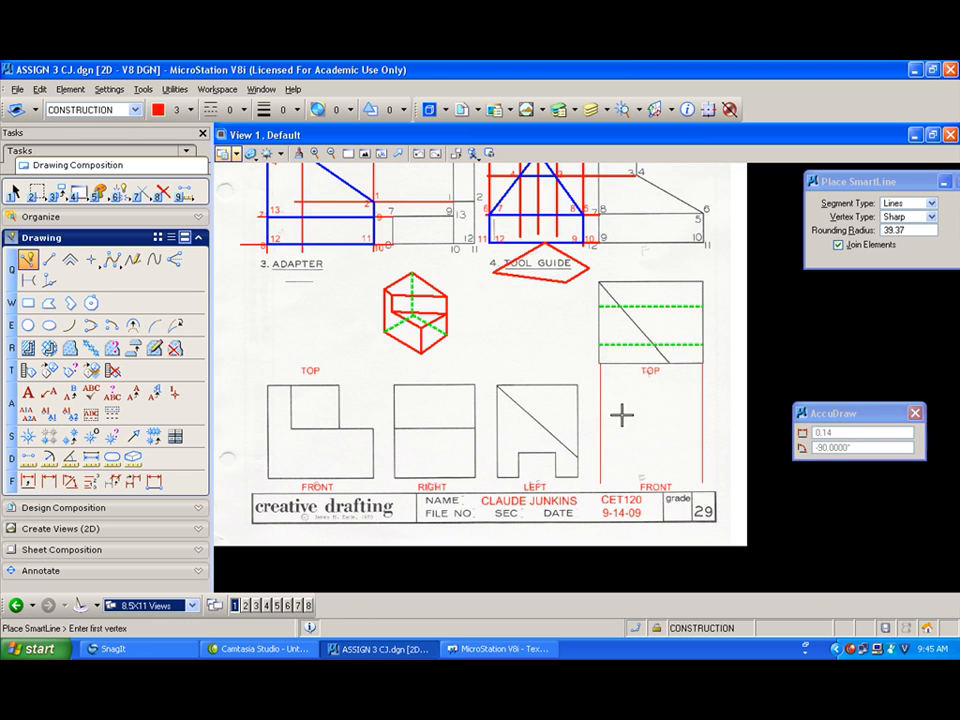
Step: Project horizontal construction lines across from the left view's top edge, bottom edge and notch top
click(576, 385)
click(720, 385)
right_click(720, 385)
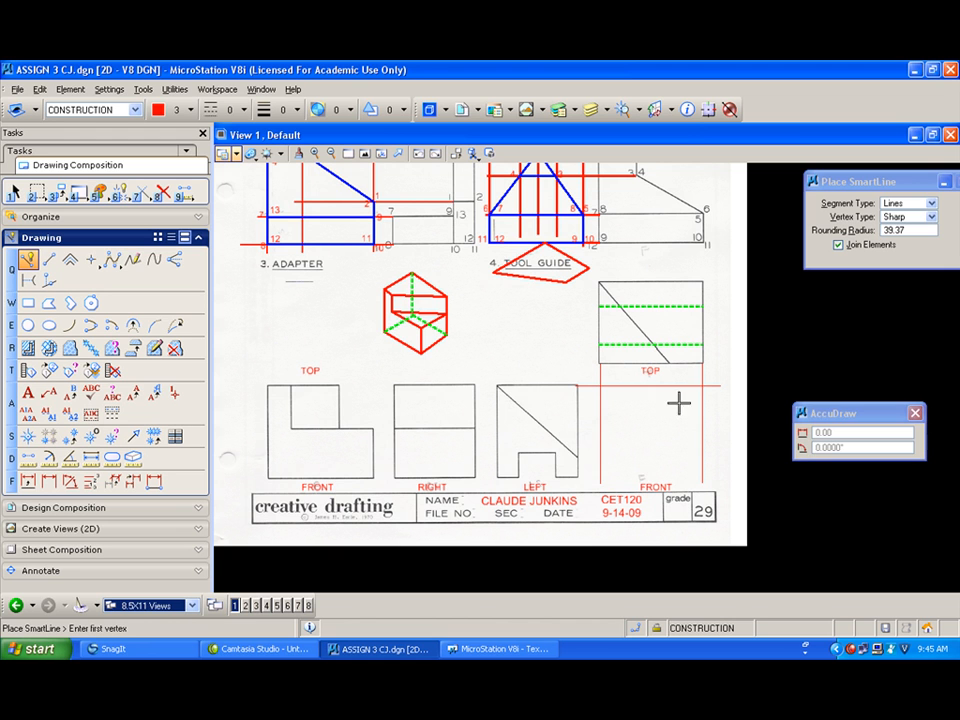
click(578, 478)
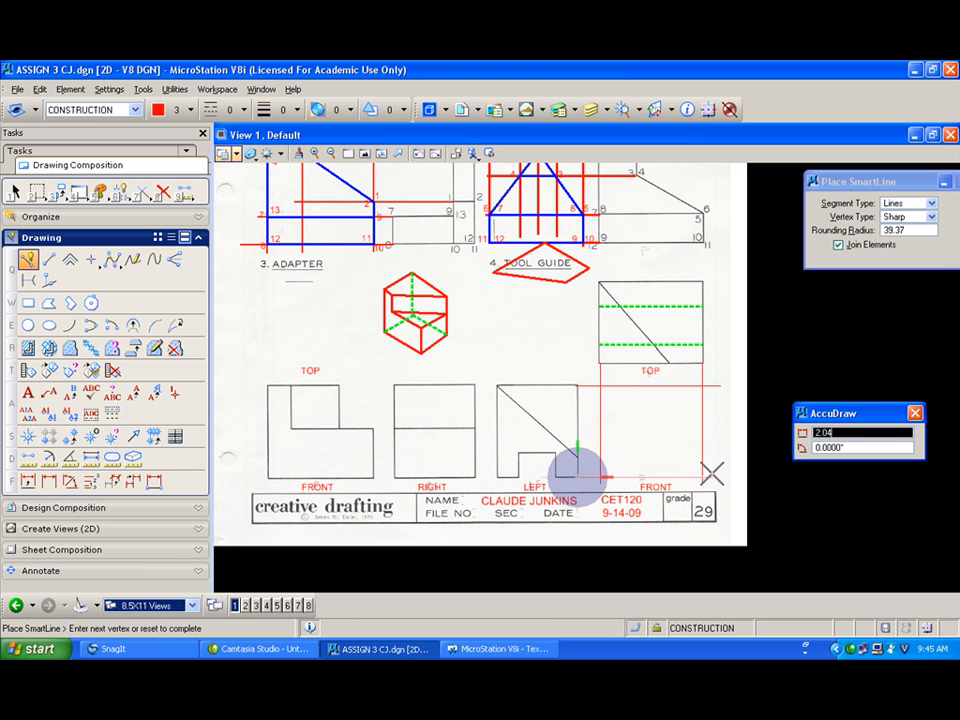
right_click(627, 461)
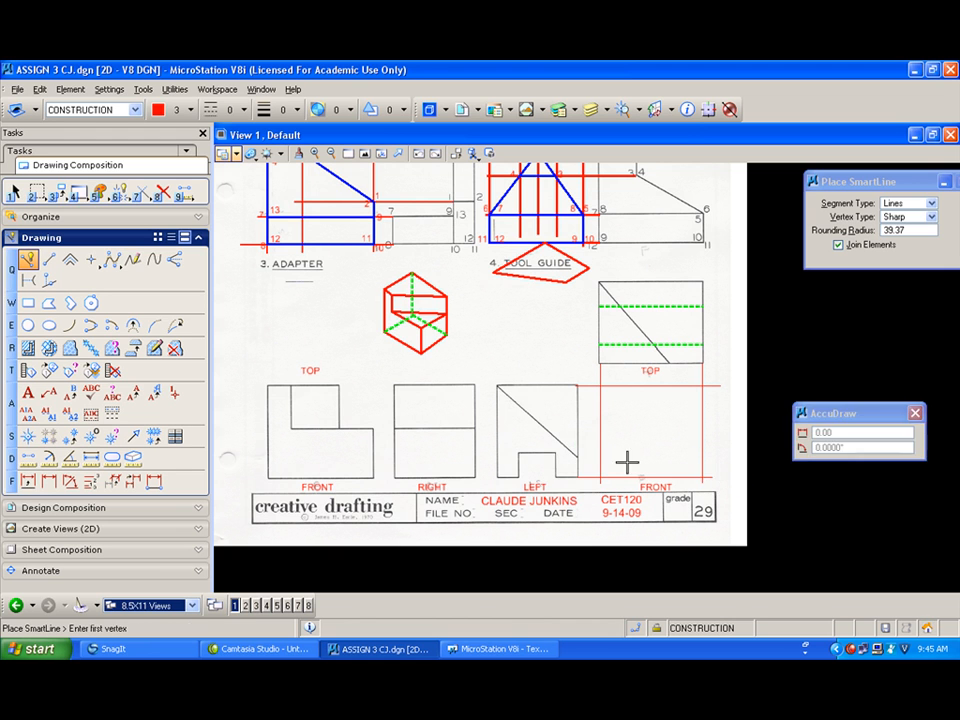
click(576, 457)
click(720, 457)
right_click(720, 457)
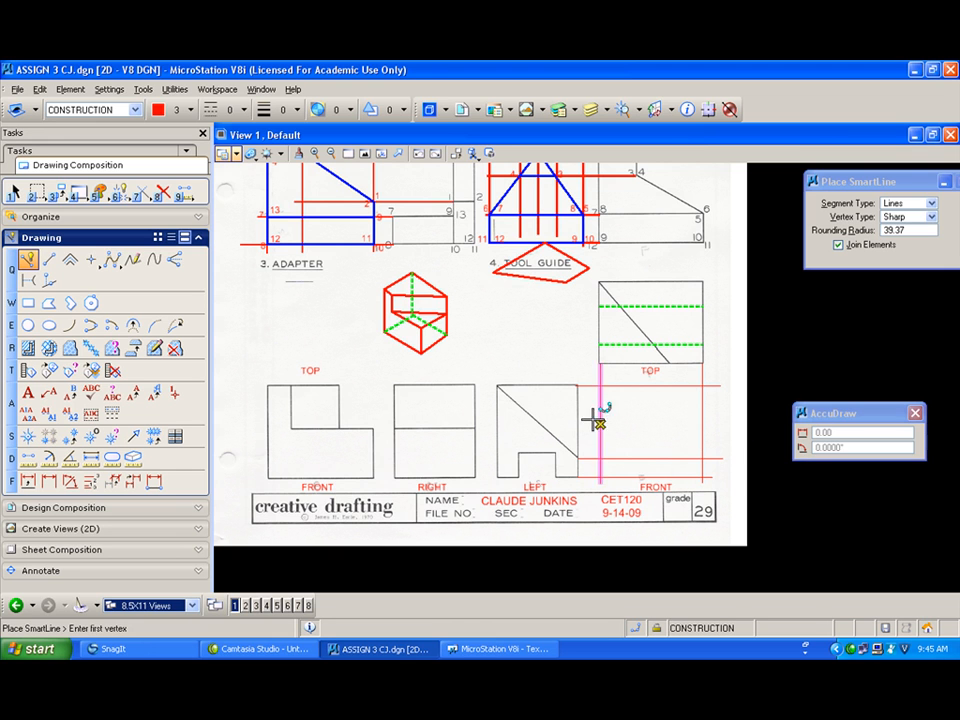
Step: Project construction lines from the left view's diagonal end and from the top view's diagonal end into the front view area
click(540, 451)
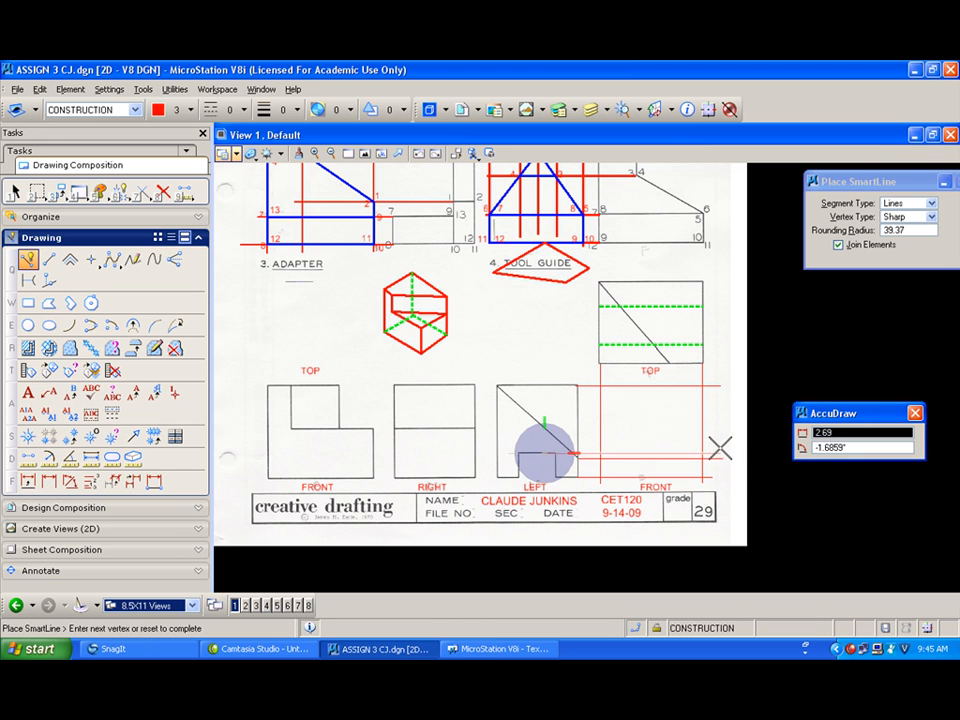
click(720, 449)
right_click(720, 449)
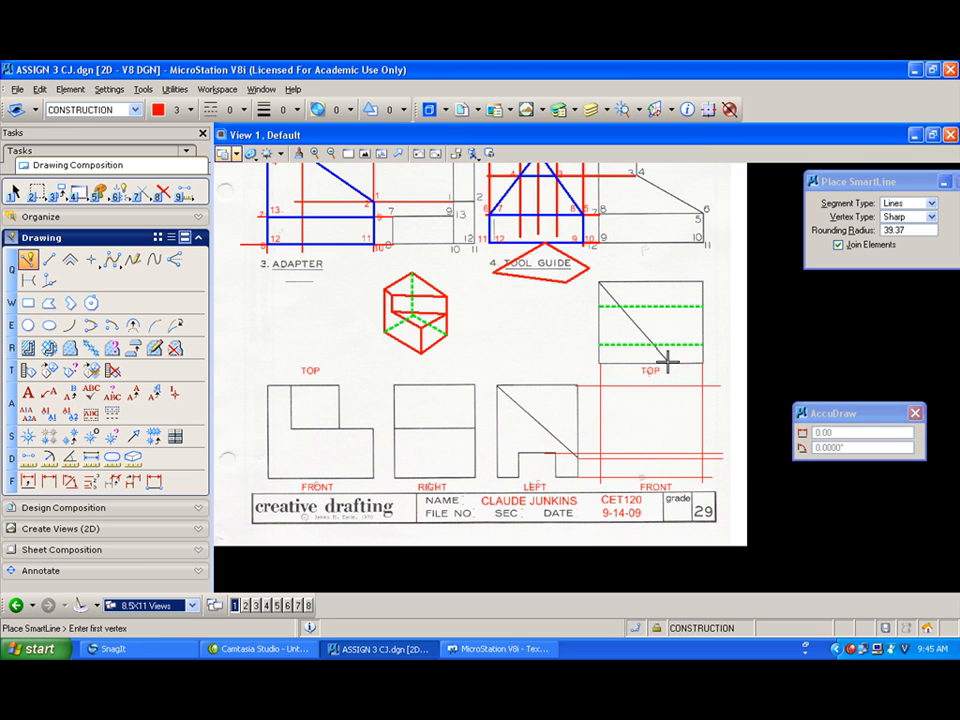
click(667, 362)
click(668, 474)
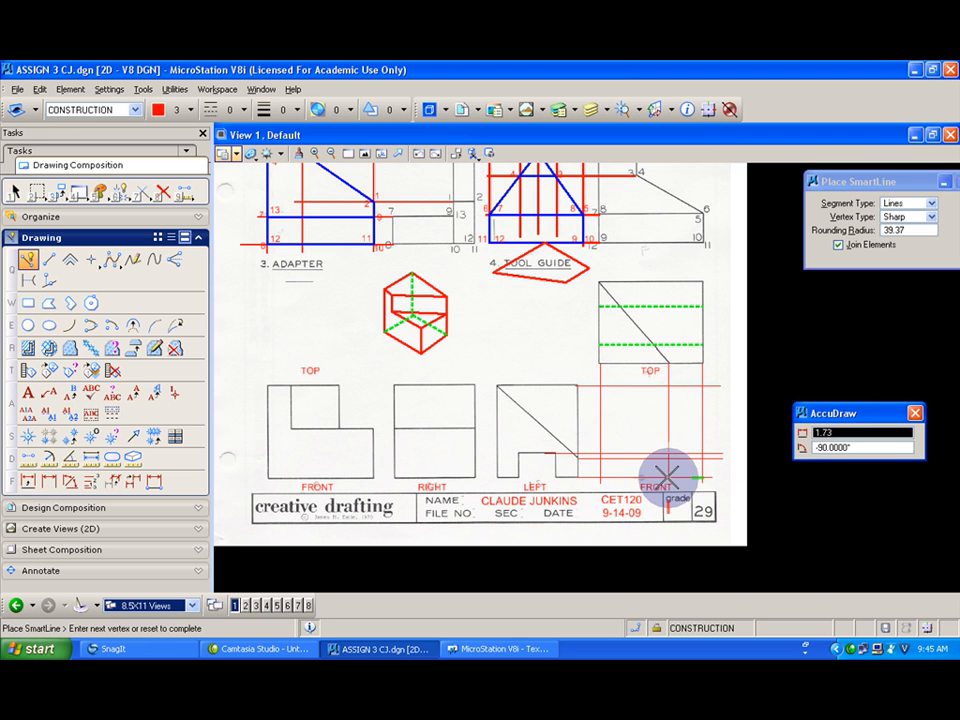
right_click(668, 474)
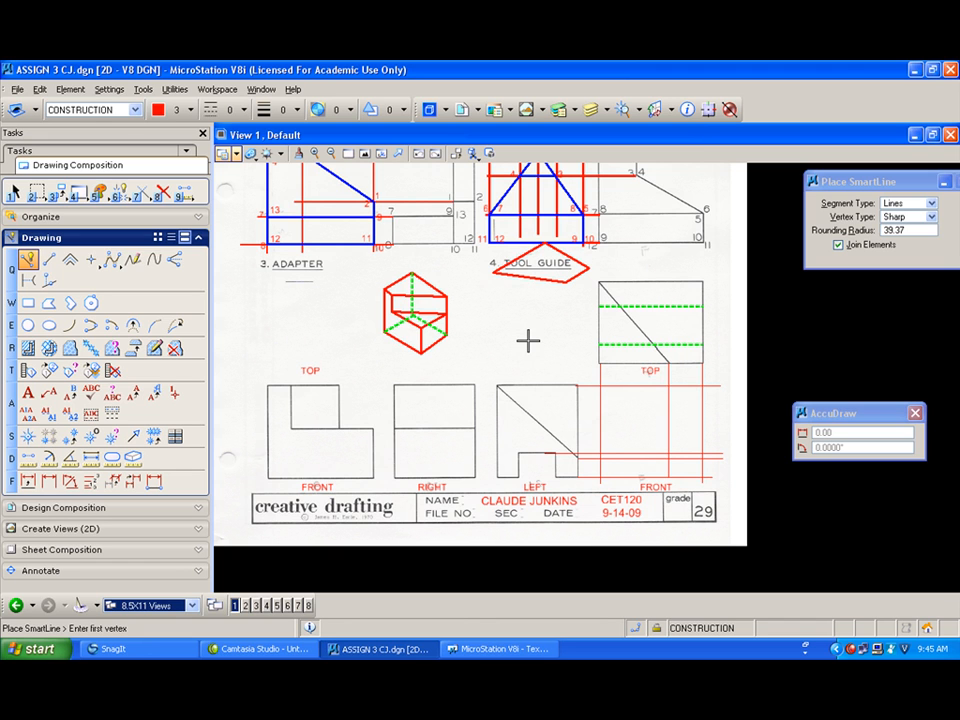
Step: Switch to blue at line weight 2 and draw the front view's sloped edge between the construction line intersections
click(169, 115)
click(135, 140)
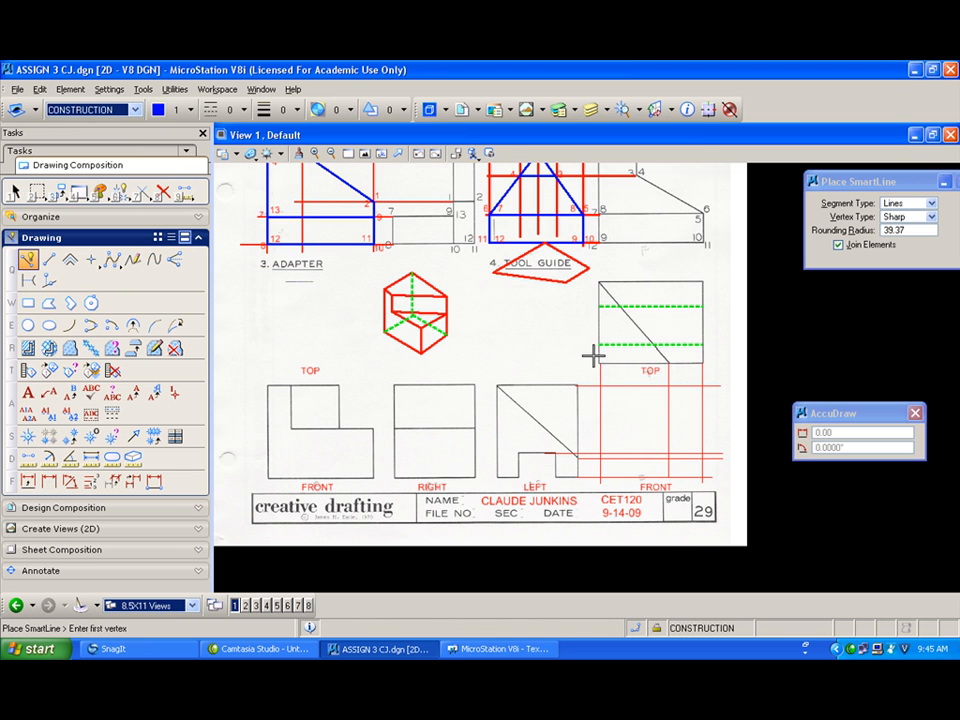
click(668, 386)
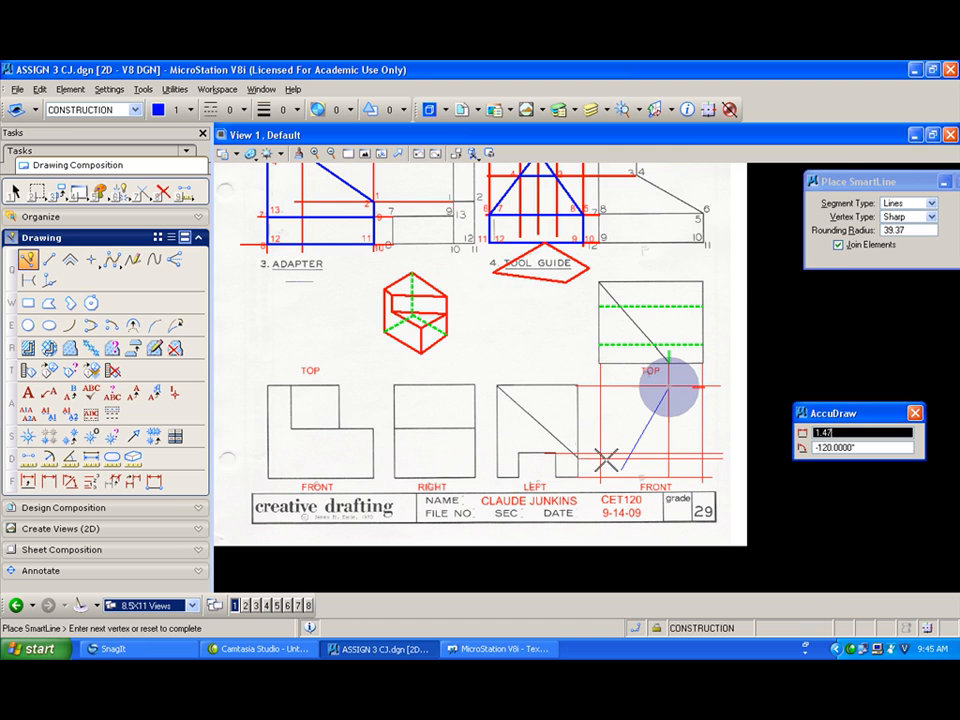
scroll(600, 461, up, 2)
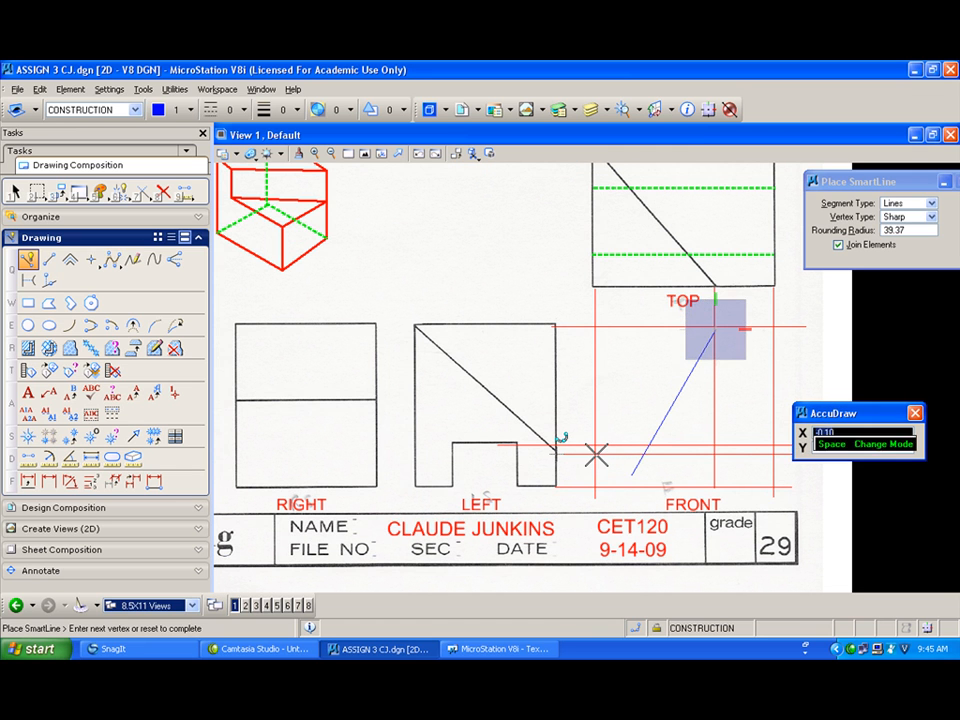
click(596, 455)
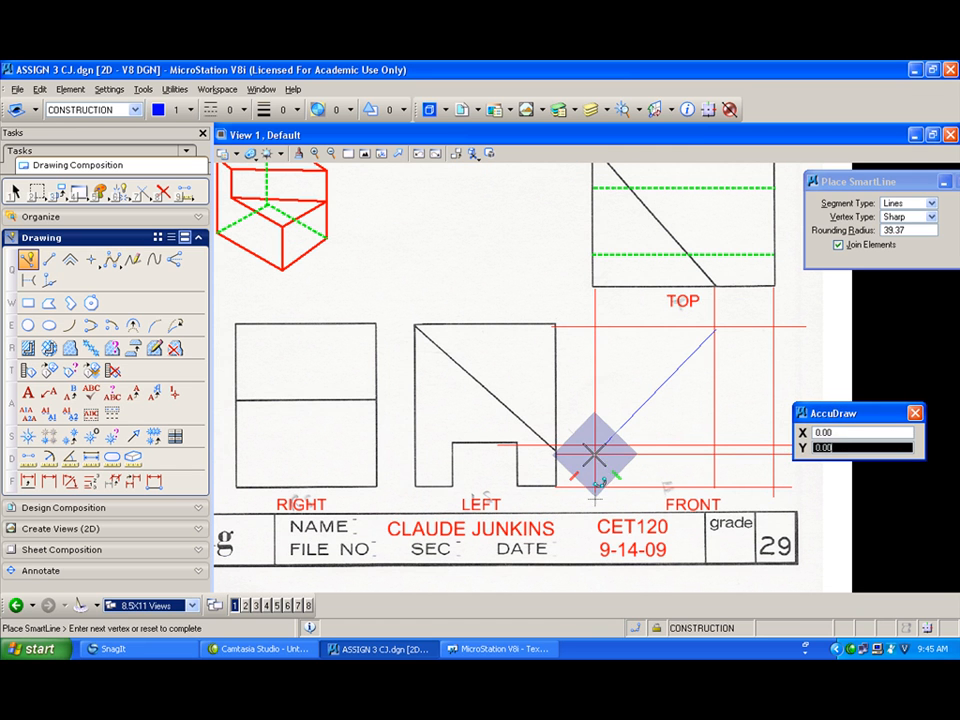
click(278, 110)
click(310, 163)
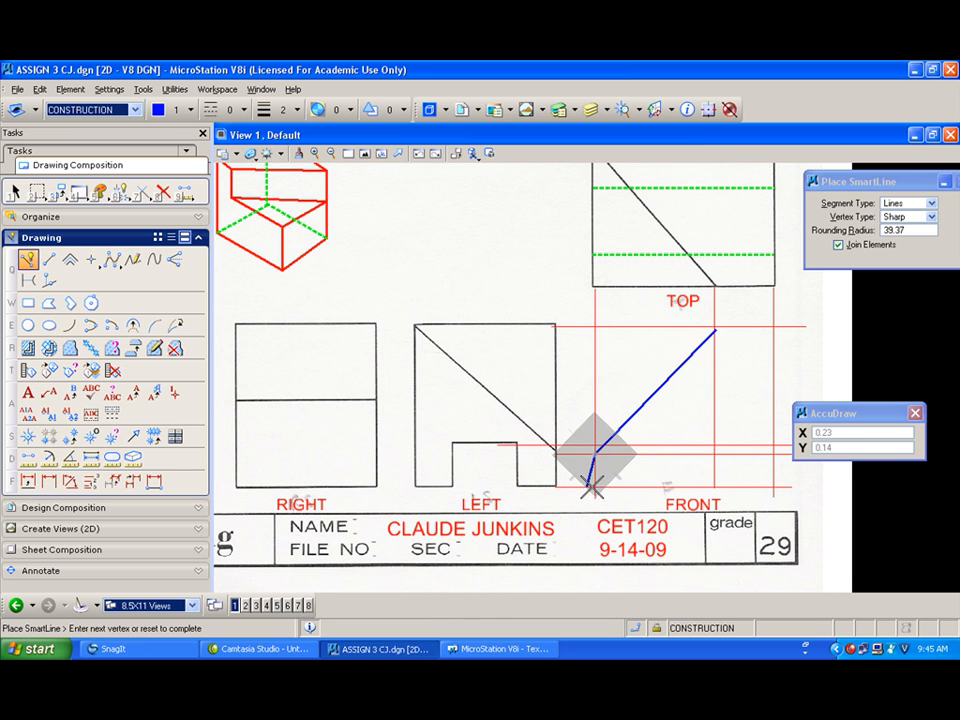
scroll(598, 486, up, 2)
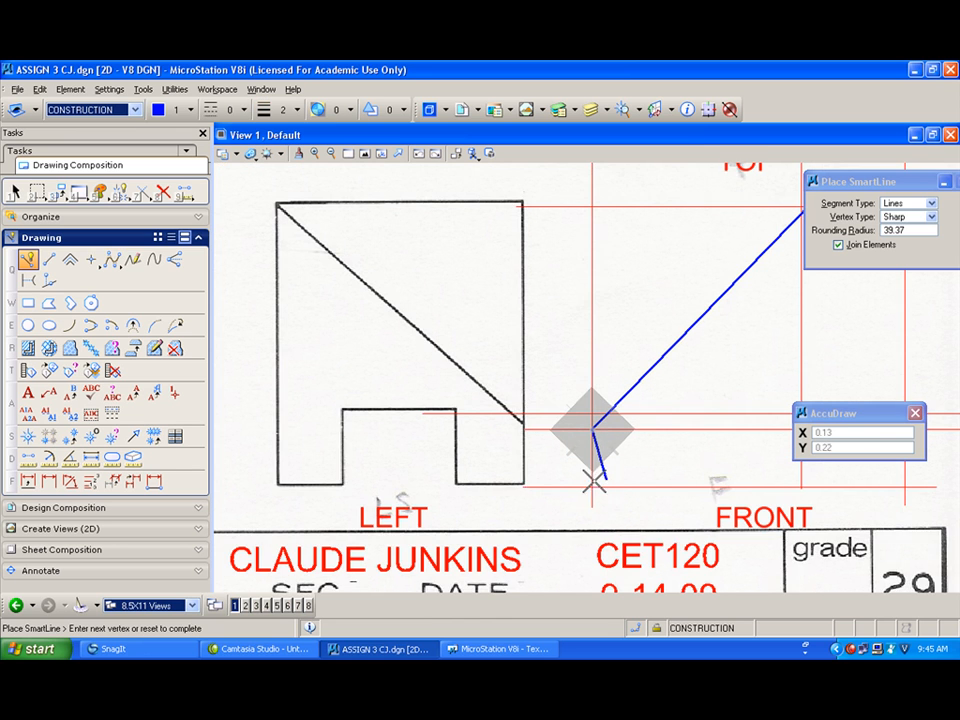
right_click(597, 478)
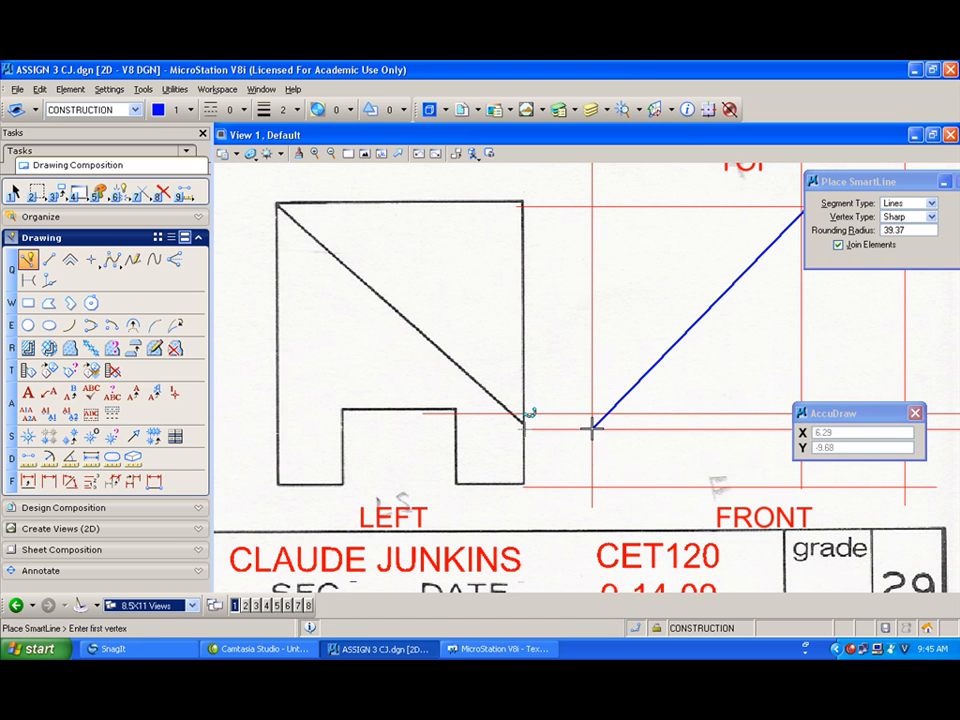
Step: Draw a blue line string around the front view's bottom, right edge, top and an inner vertical edge
click(592, 428)
click(592, 487)
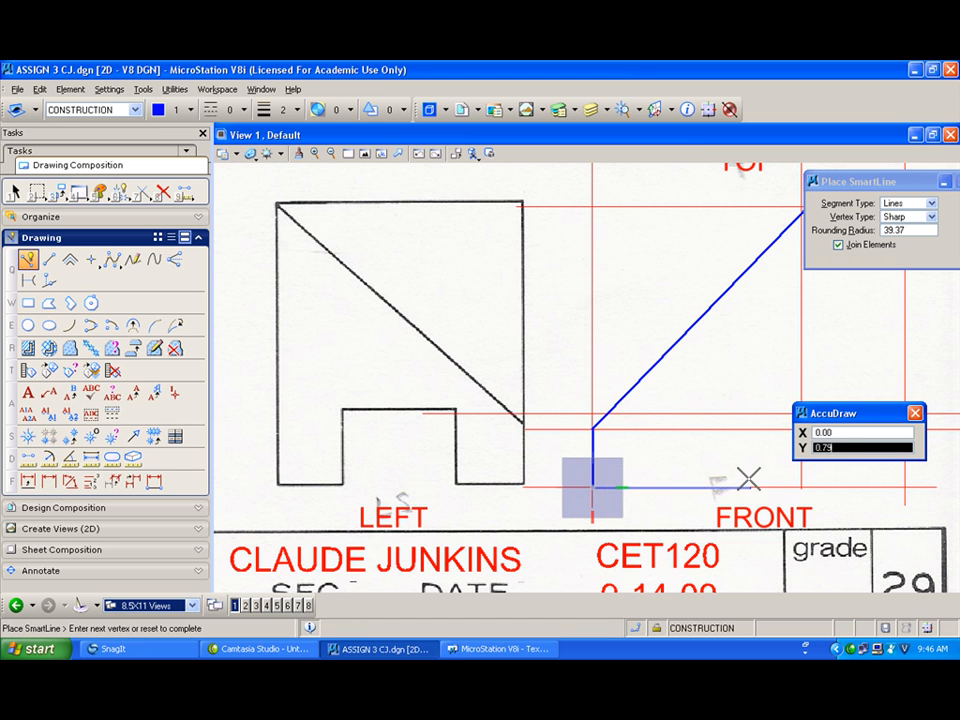
scroll(775, 482, down, 3)
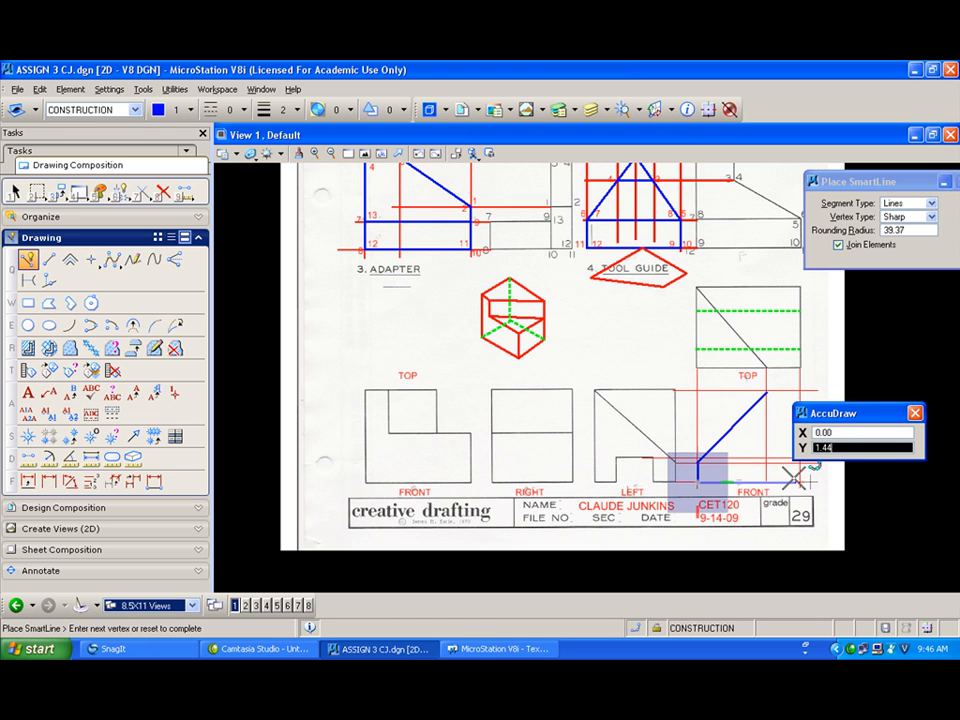
click(800, 479)
drag(820, 415, 854, 430)
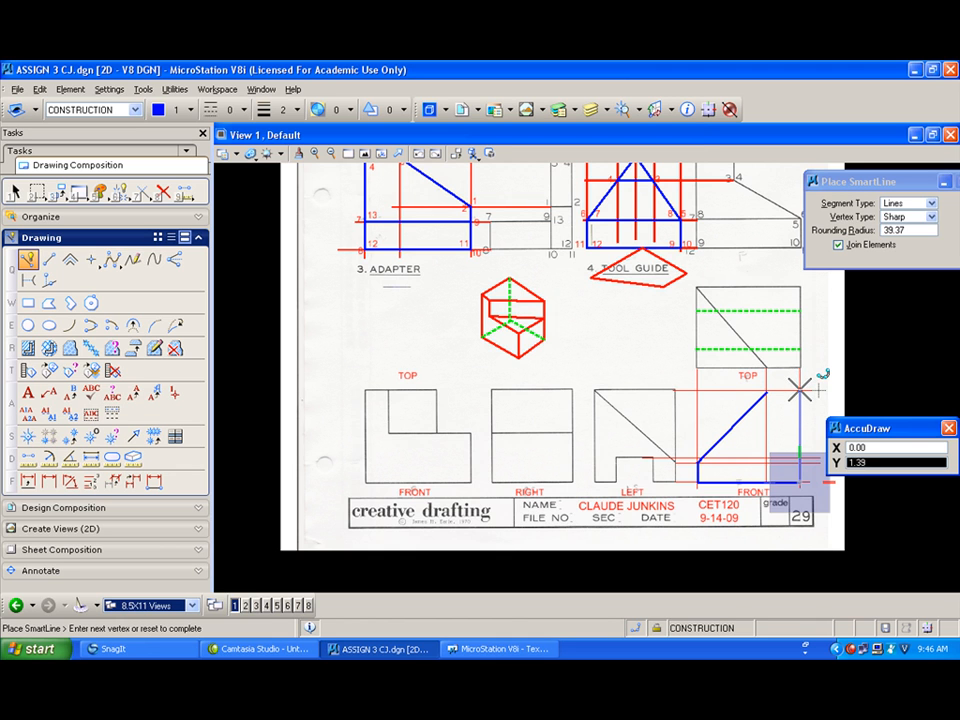
click(800, 392)
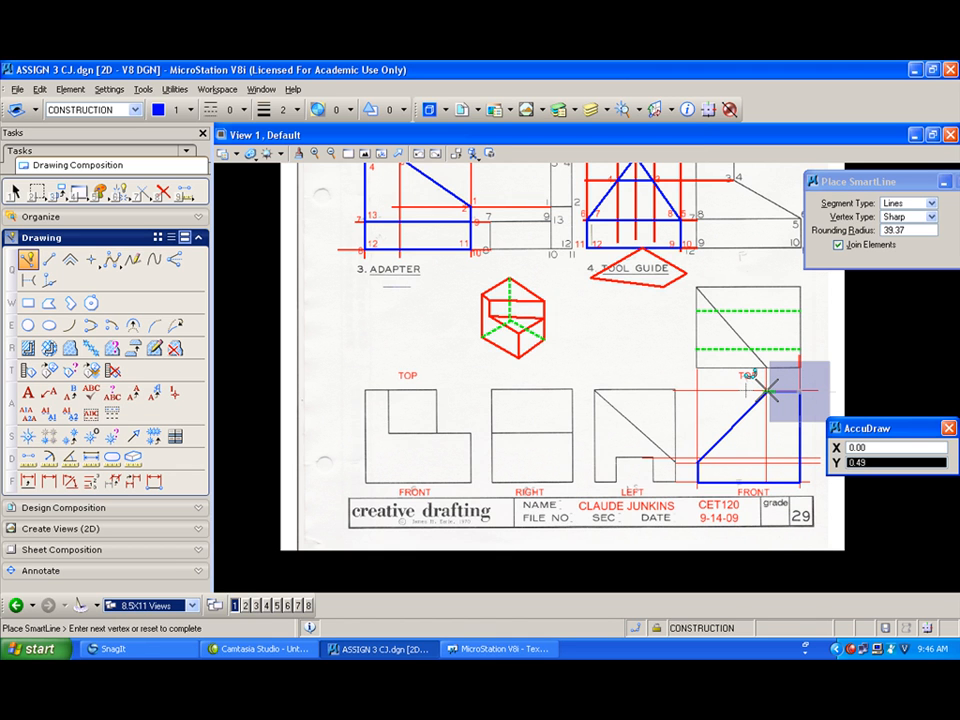
click(768, 391)
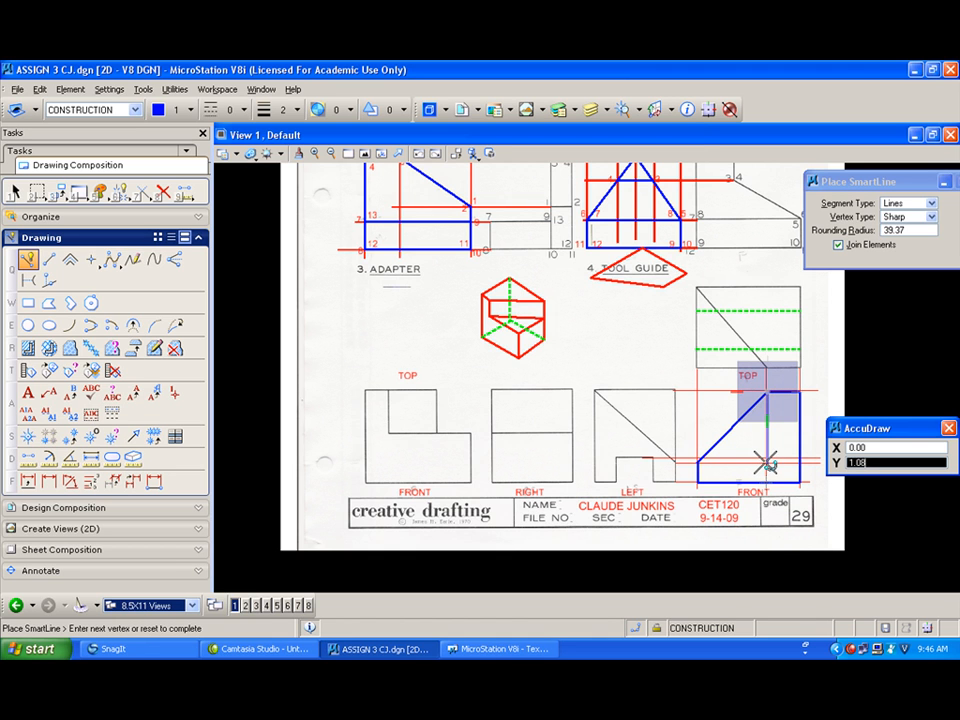
click(767, 462)
click(690, 458)
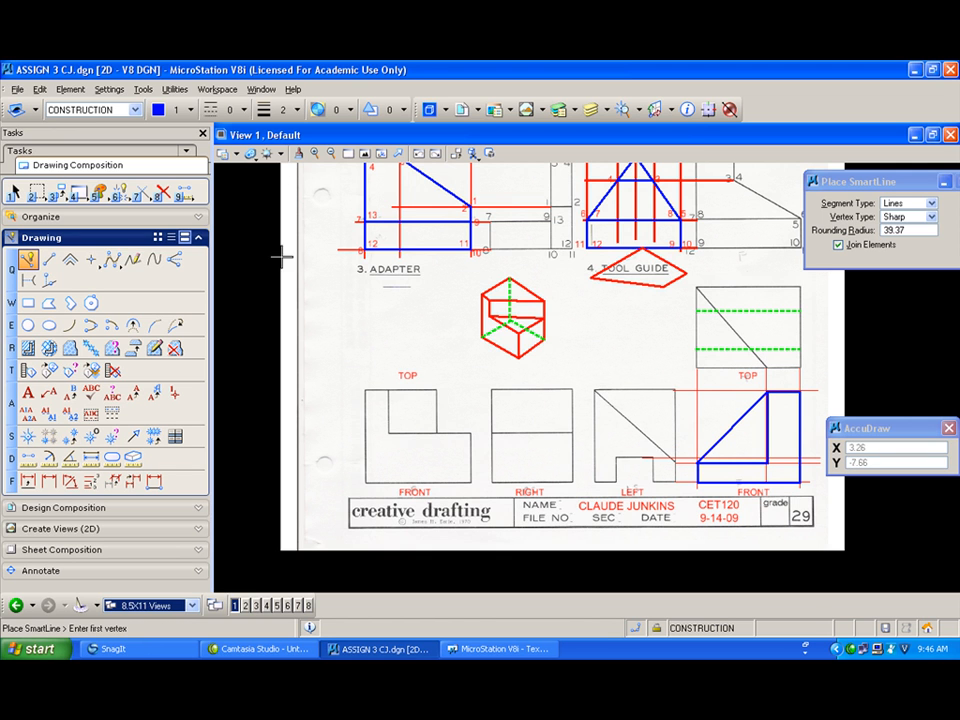
Step: Switch to green, line style 2, and draw a dashed hidden line across the front view at the notch height
click(190, 110)
click(188, 160)
click(222, 110)
click(226, 174)
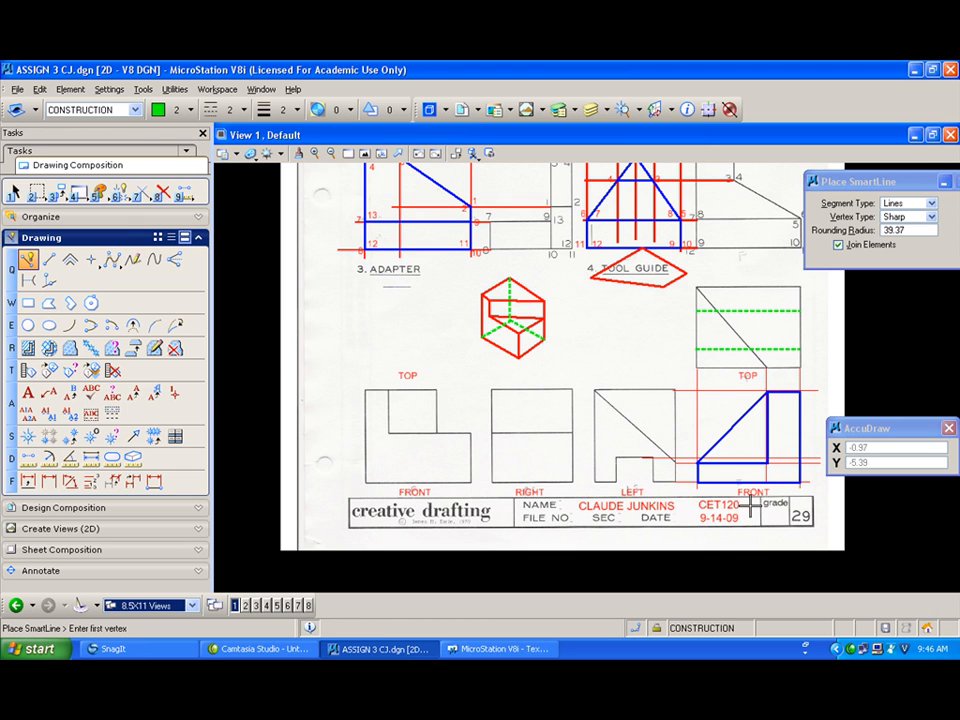
click(700, 457)
click(798, 458)
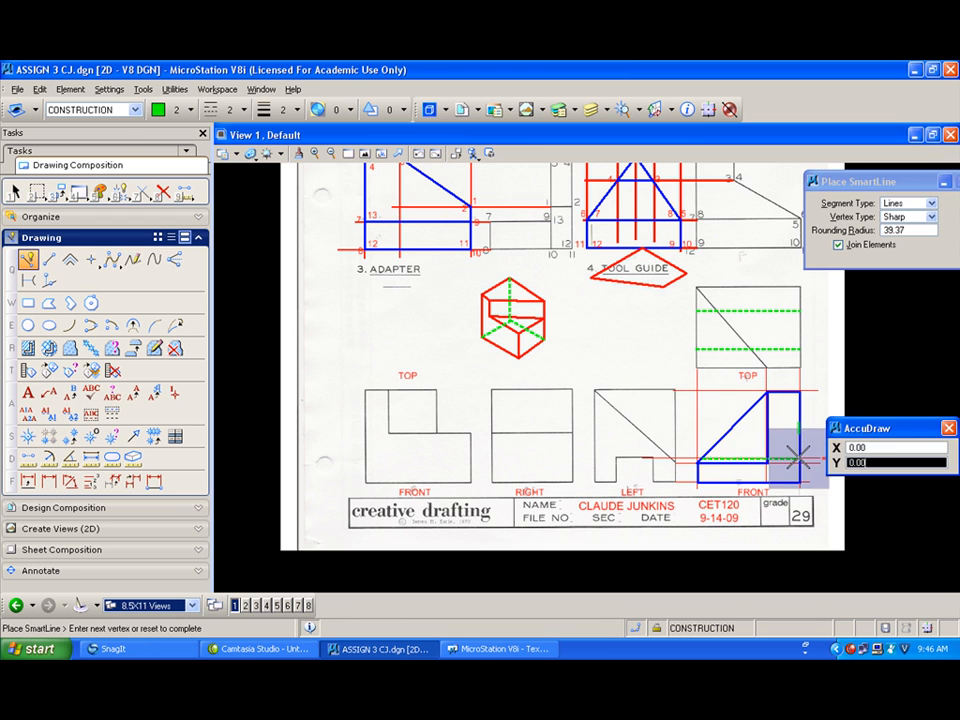
right_click(793, 458)
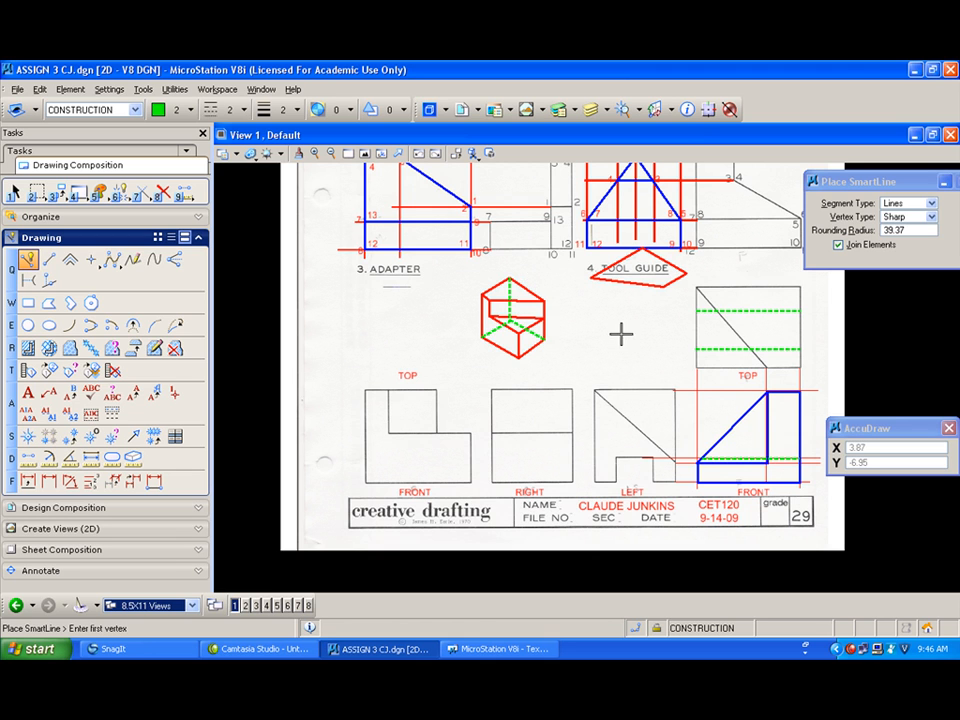
Step: Delete the red shape under the TOOL GUIDE label and the blue front-view outline line string
click(163, 192)
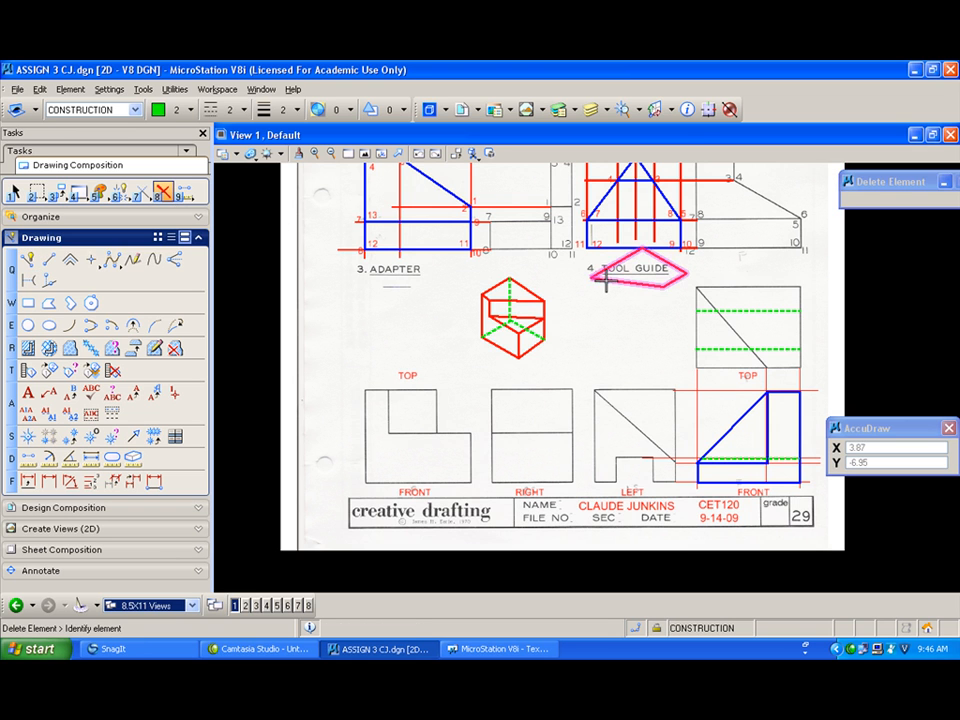
click(189, 110)
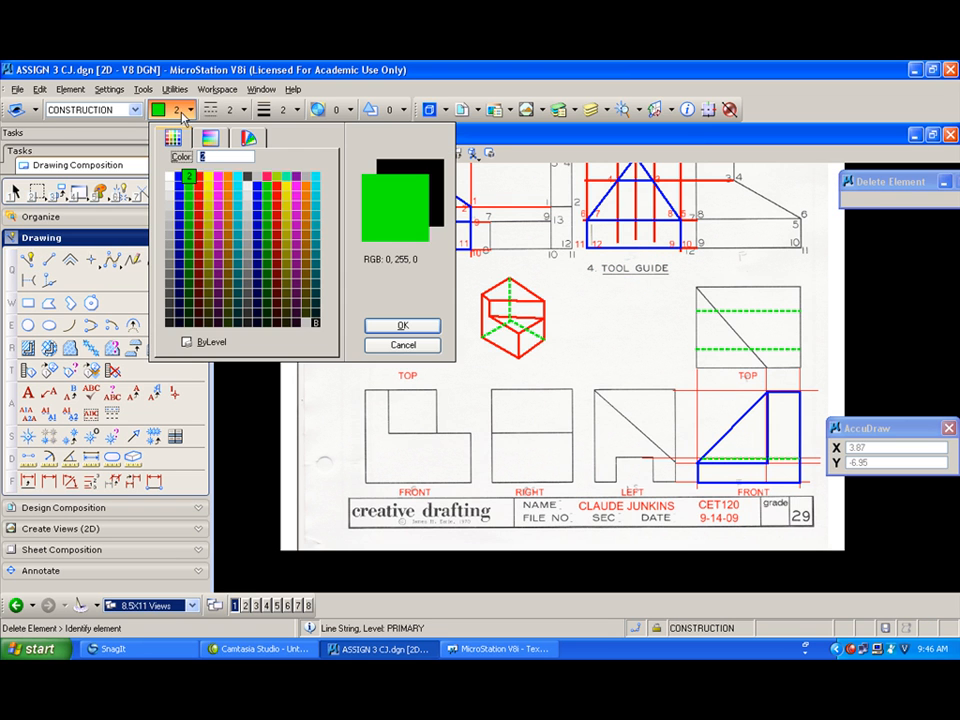
click(199, 172)
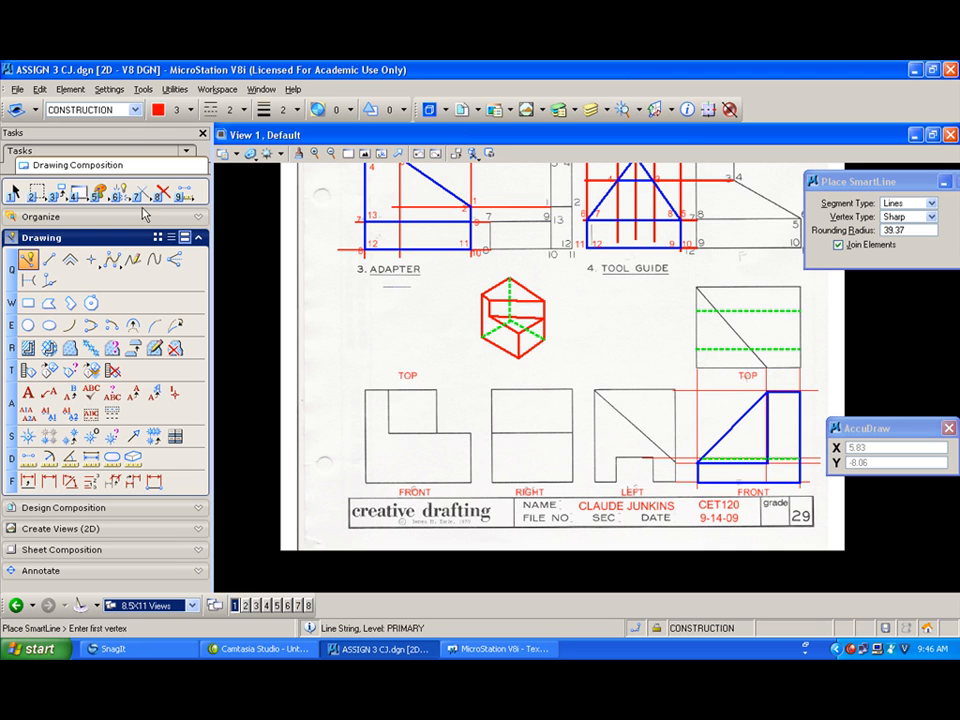
click(168, 191)
click(768, 431)
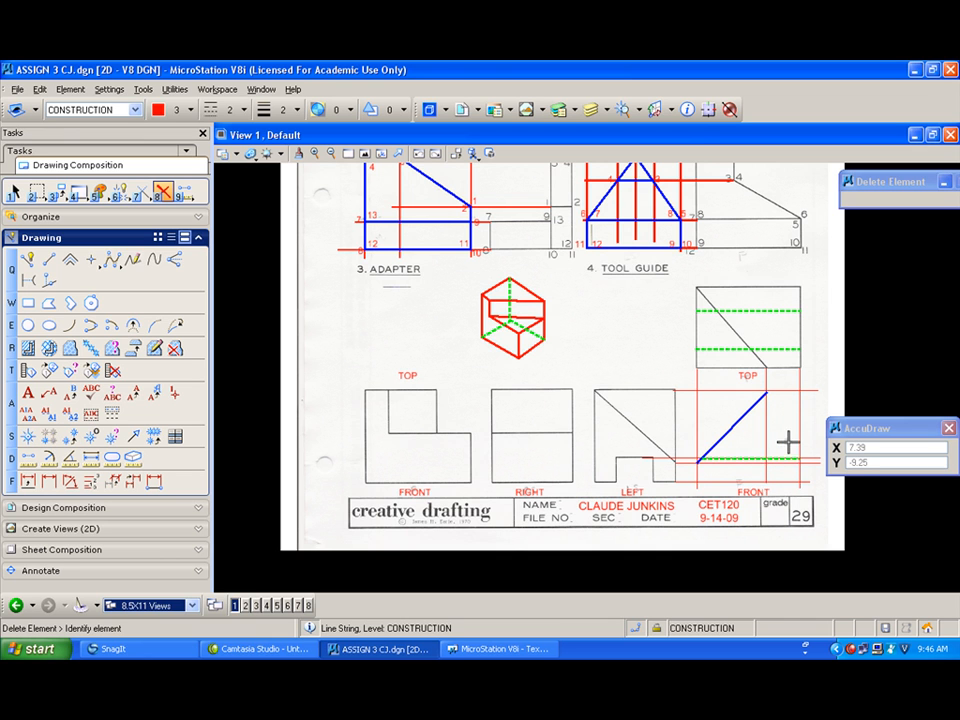
Step: Switch to blue solid lines and redraw the front view's outline: left edge stub, bottom, right edge and top segment
click(27, 259)
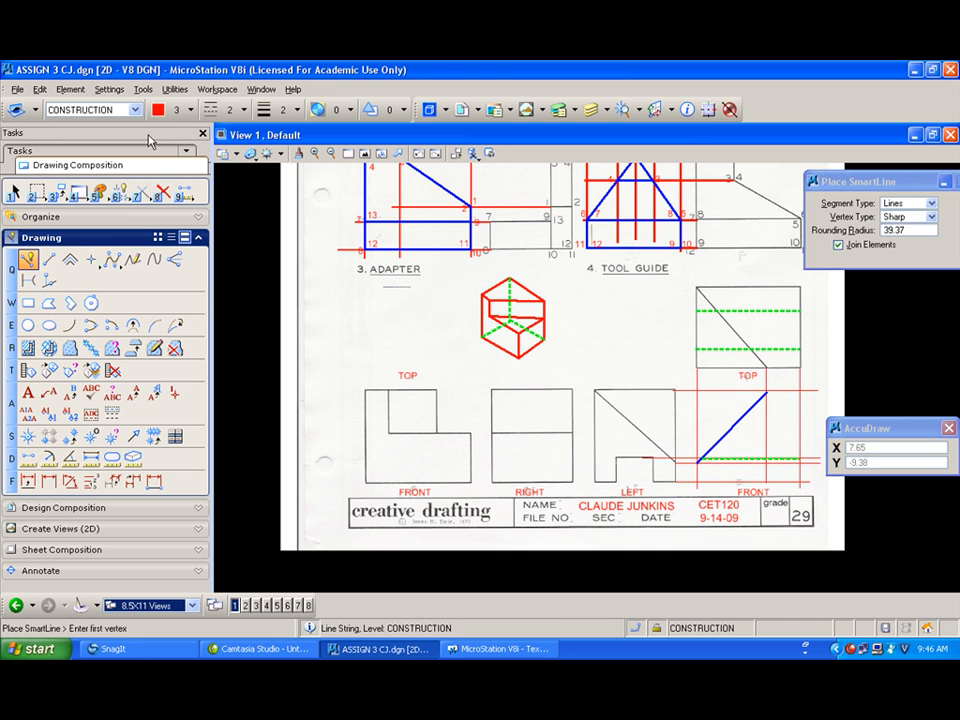
click(160, 109)
click(179, 177)
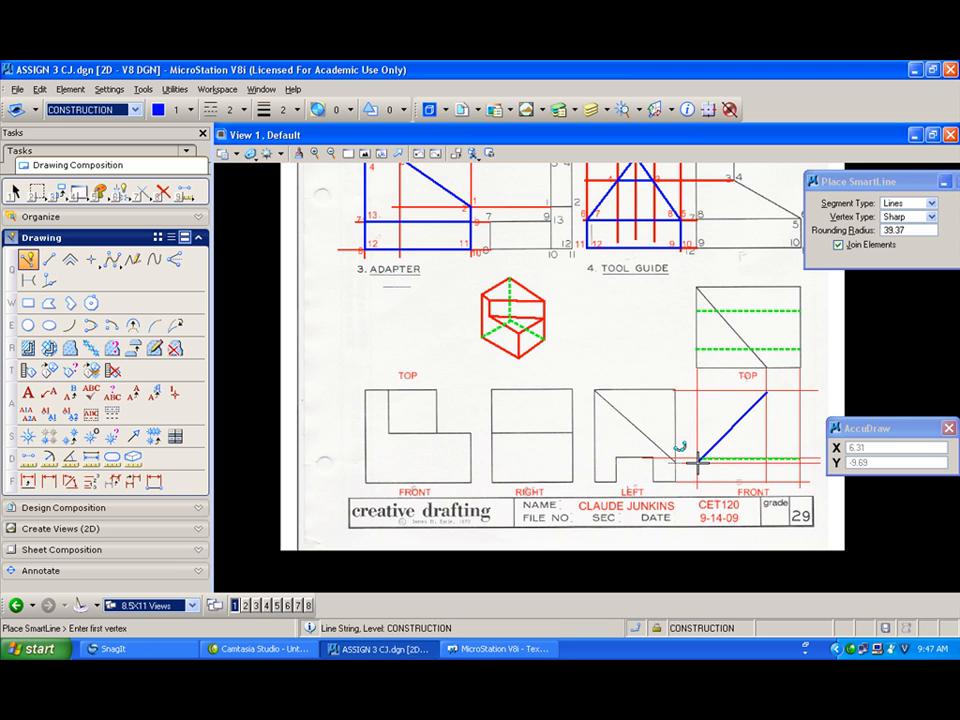
click(697, 460)
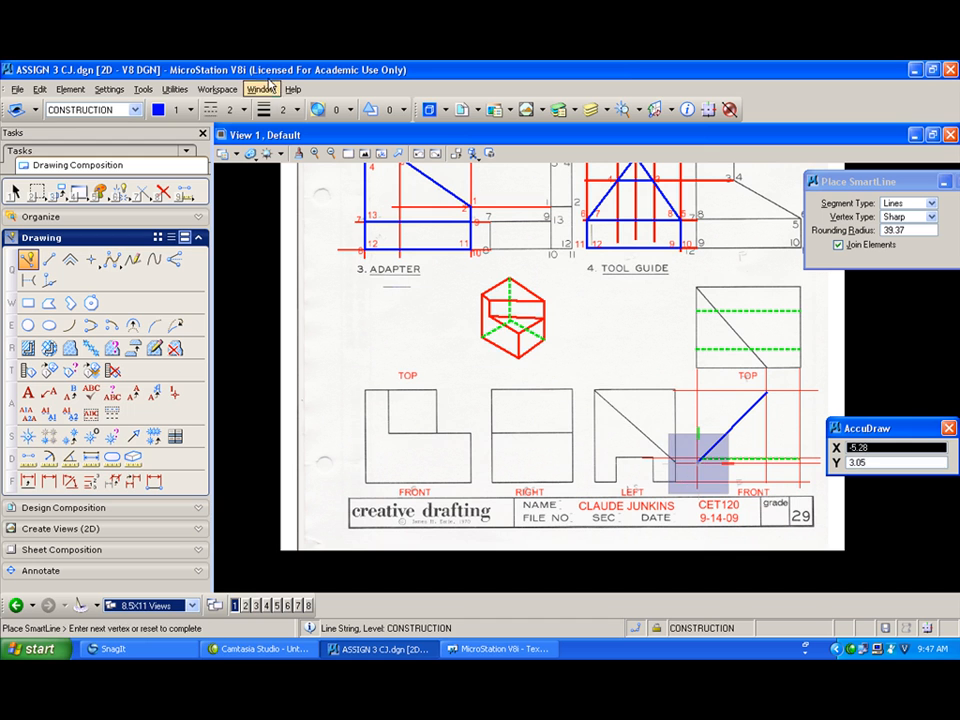
click(227, 112)
click(235, 151)
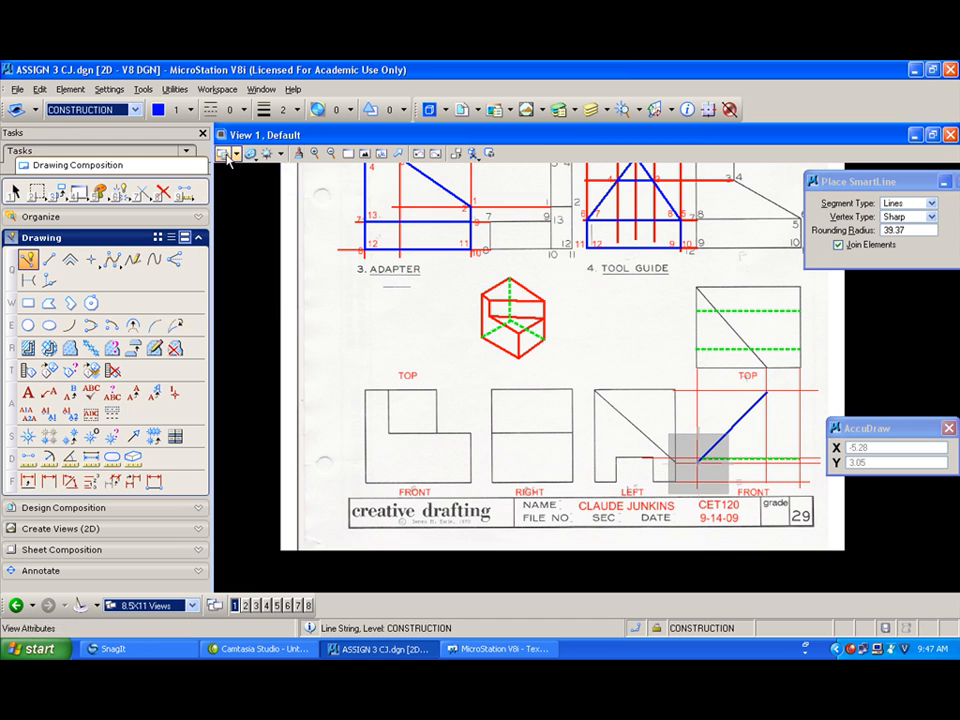
click(698, 478)
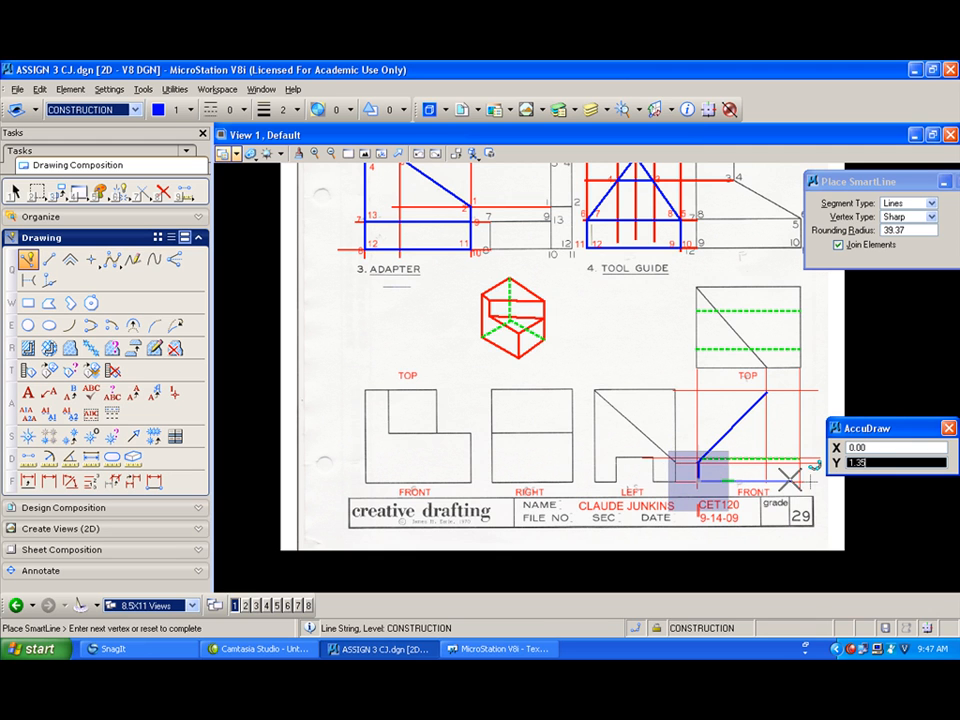
click(800, 478)
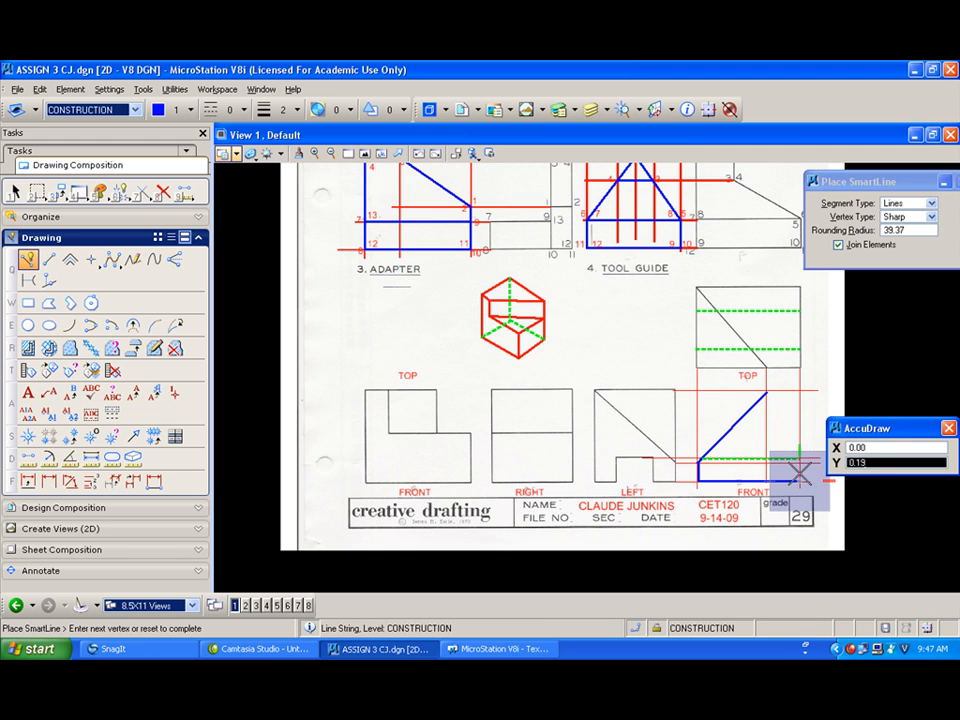
click(798, 392)
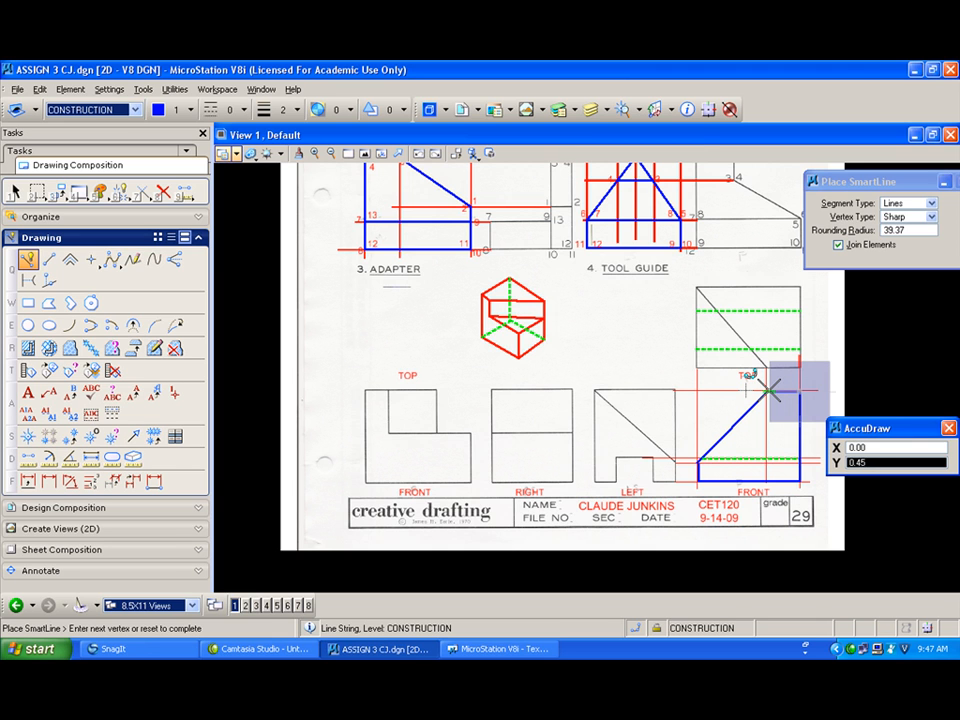
click(768, 391)
right_click(677, 381)
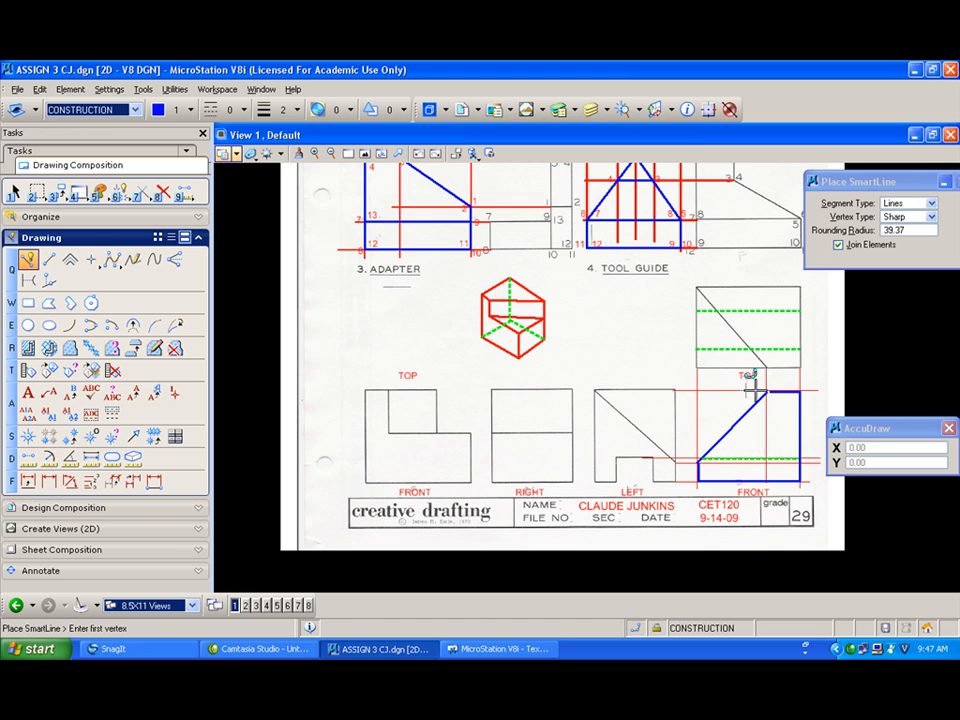
Step: Switch to green and draw lines along the front view's top-left edge and left edge
click(186, 109)
click(191, 172)
click(767, 392)
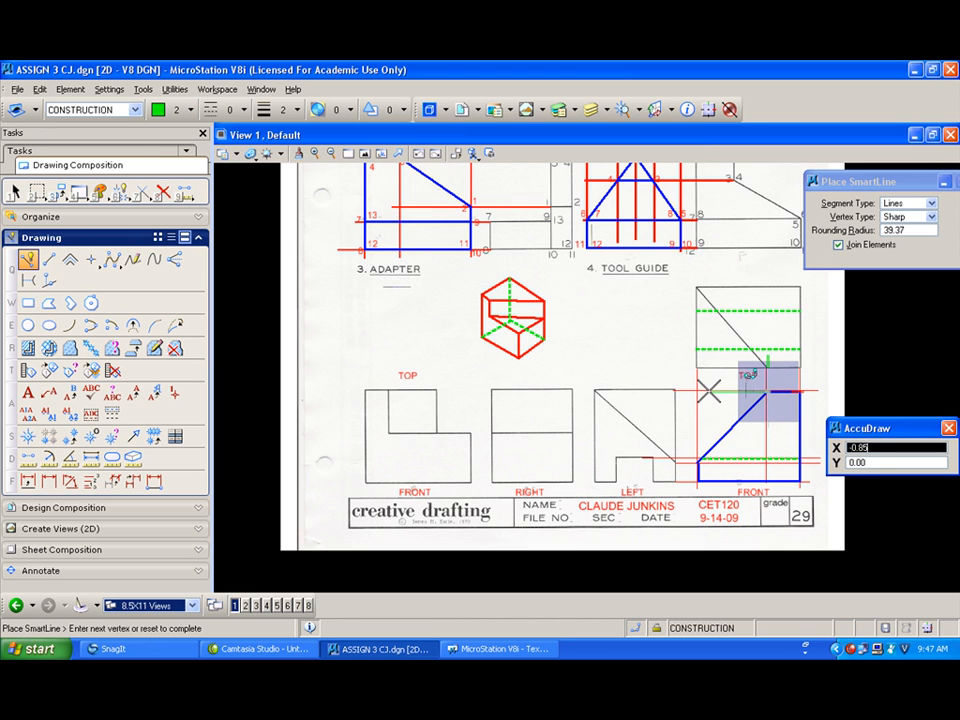
click(697, 392)
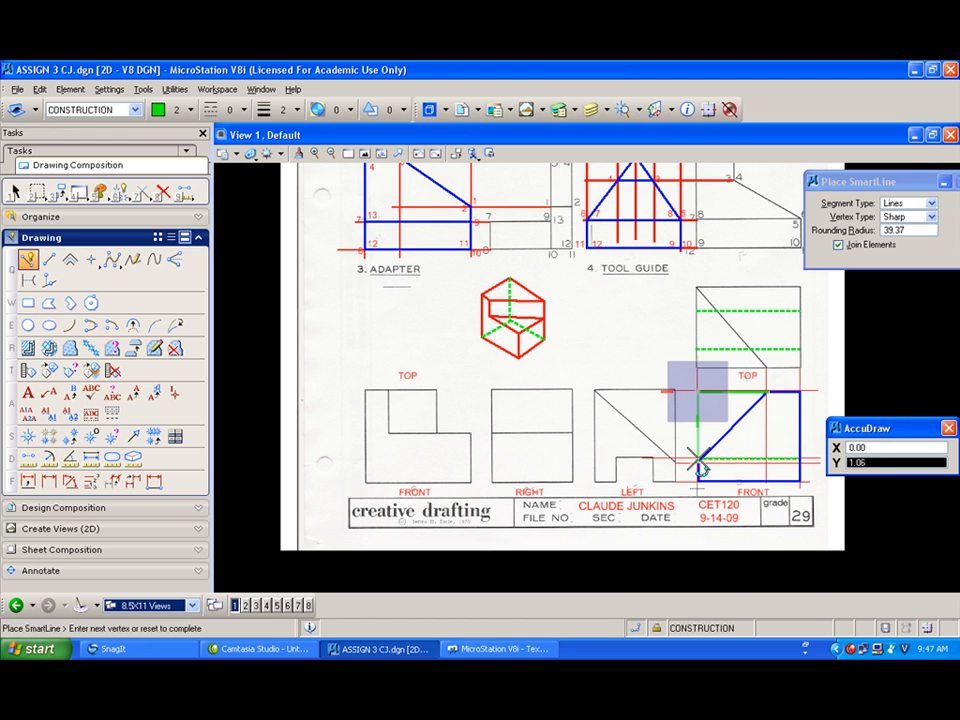
click(697, 460)
right_click(697, 460)
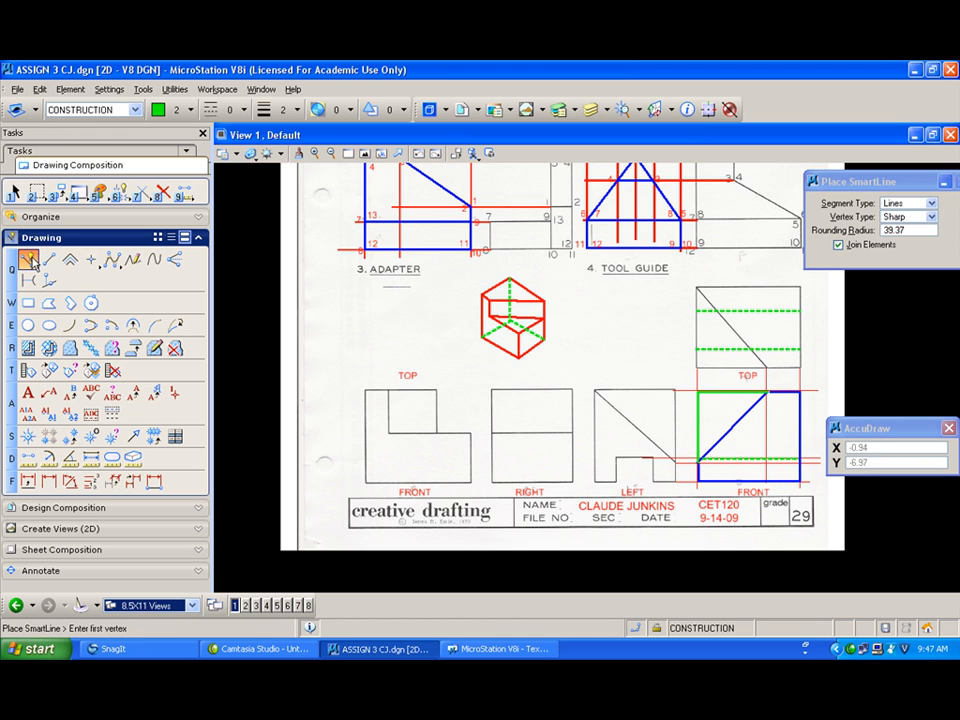
Step: Switch to red and sketch pictorial lines left of the top view: a closed slanted shape and a peaked top edge
click(160, 109)
click(197, 177)
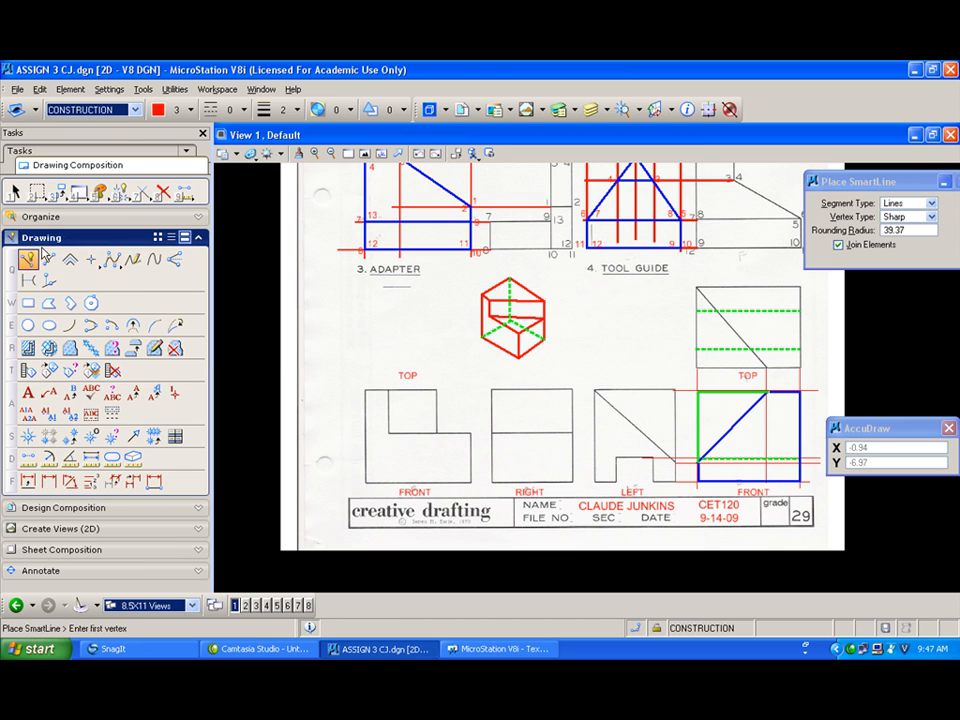
click(663, 306)
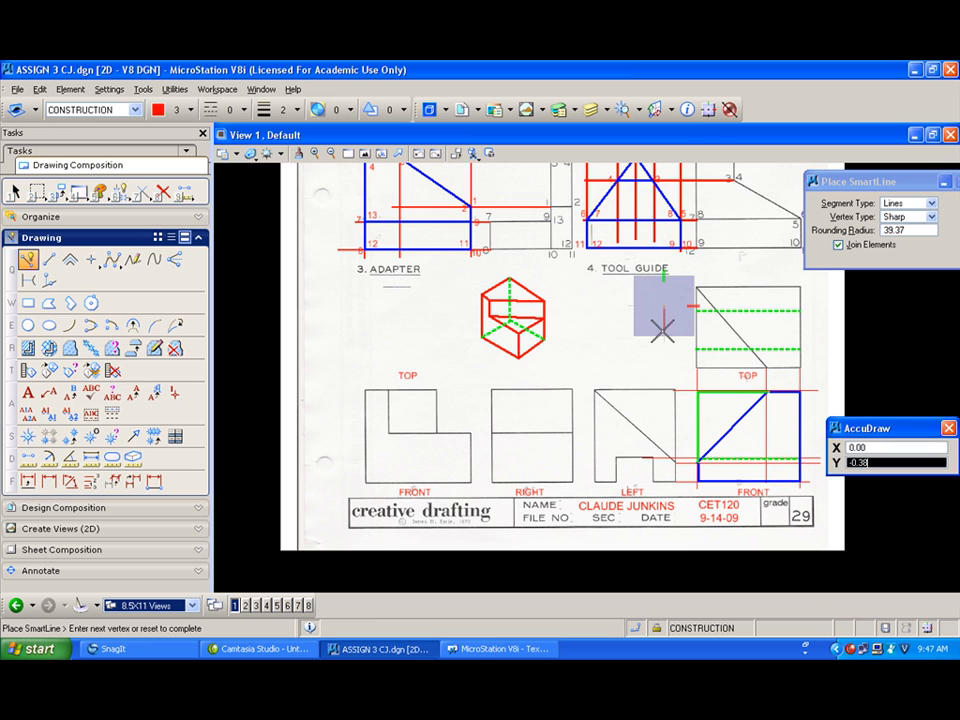
click(622, 370)
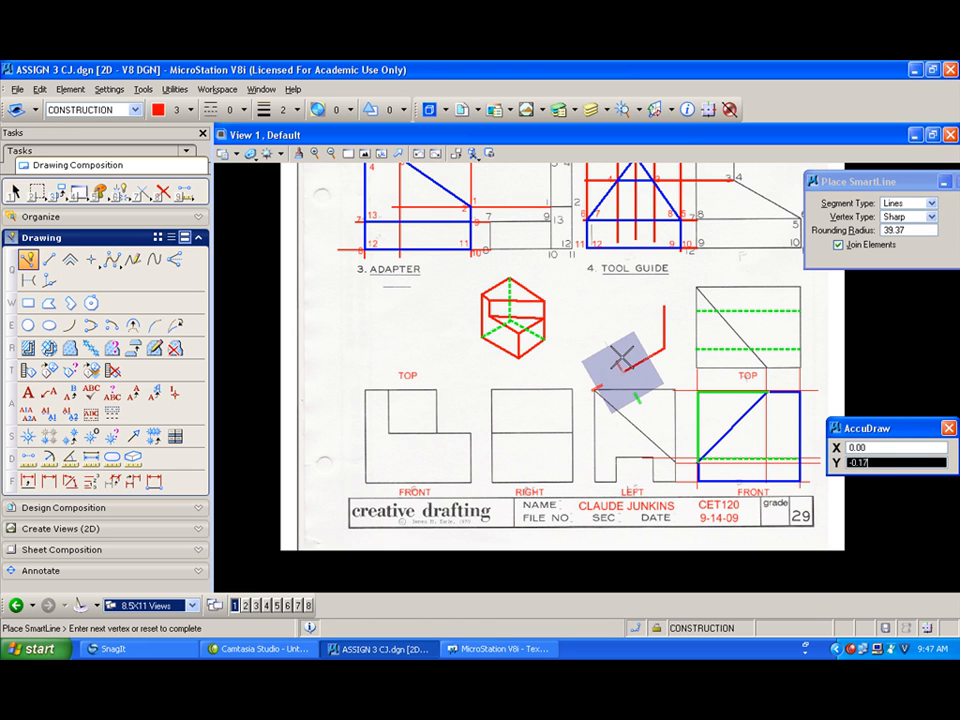
click(663, 305)
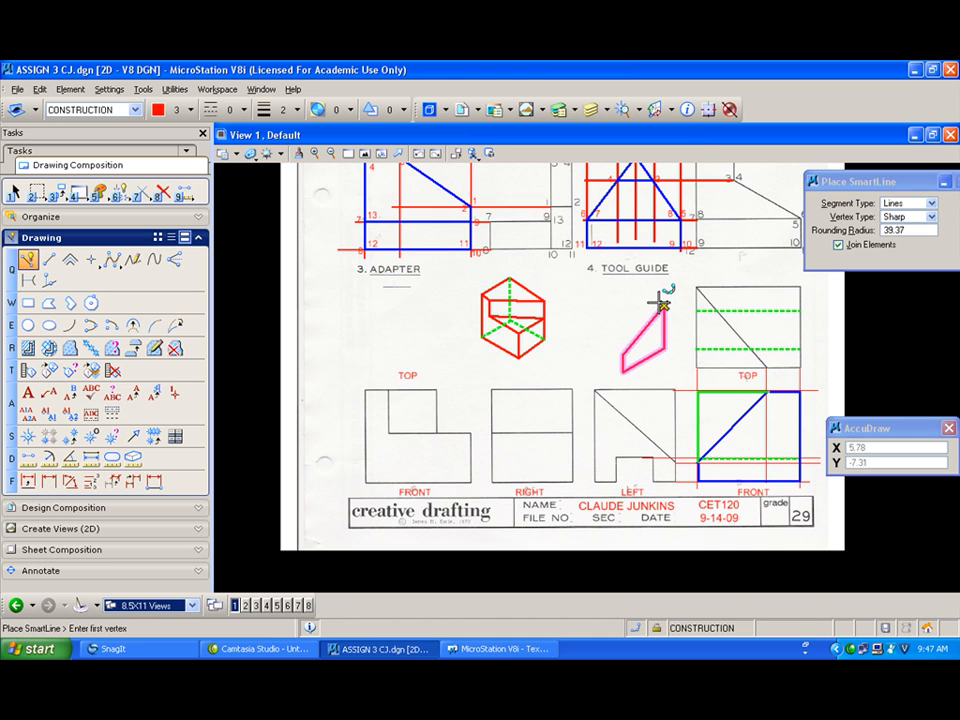
click(662, 304)
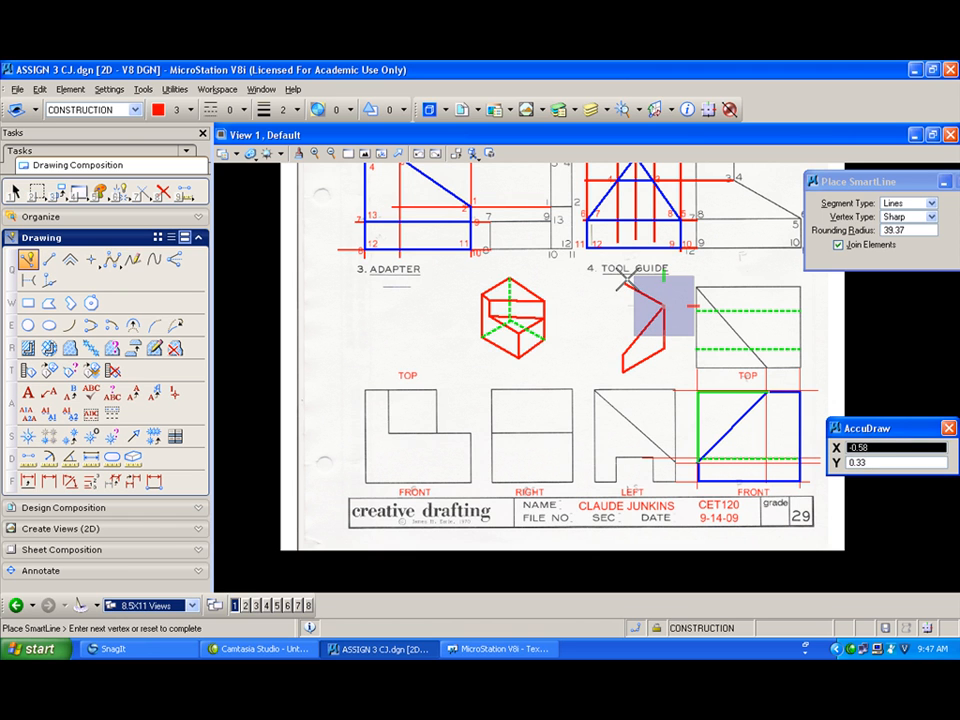
click(627, 281)
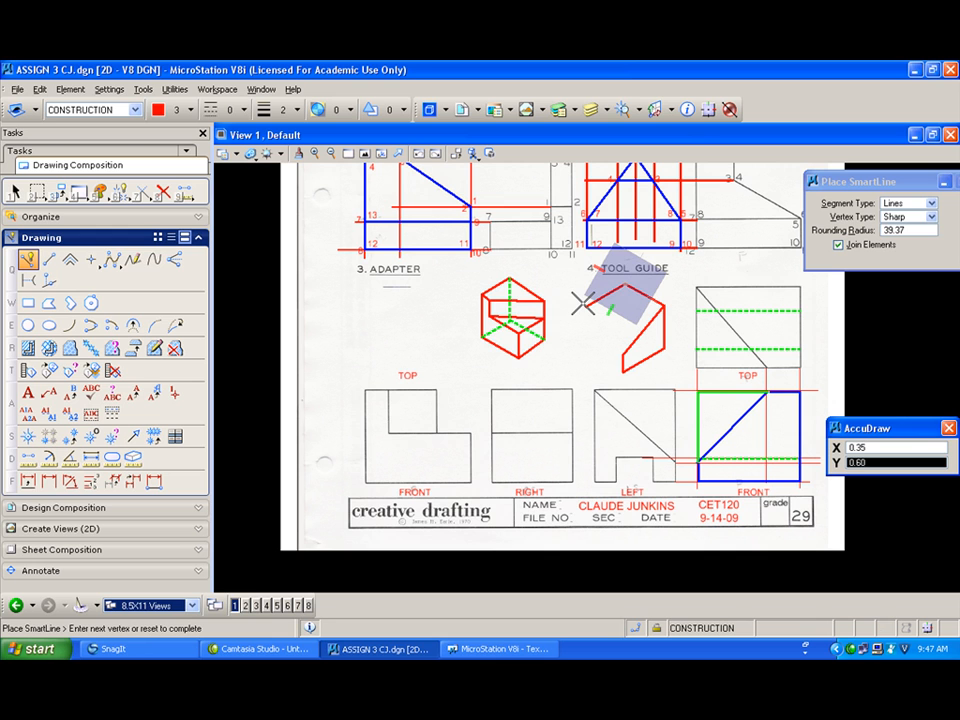
right_click(590, 306)
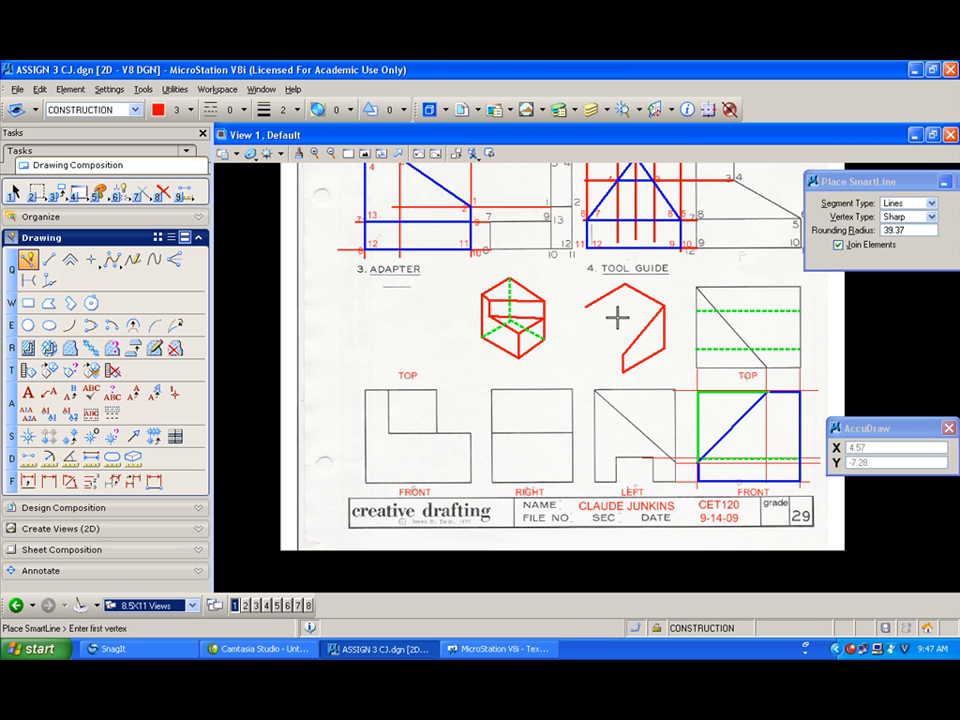
Step: Delete the closed slanted red shape from the tool guide pictorial
click(163, 191)
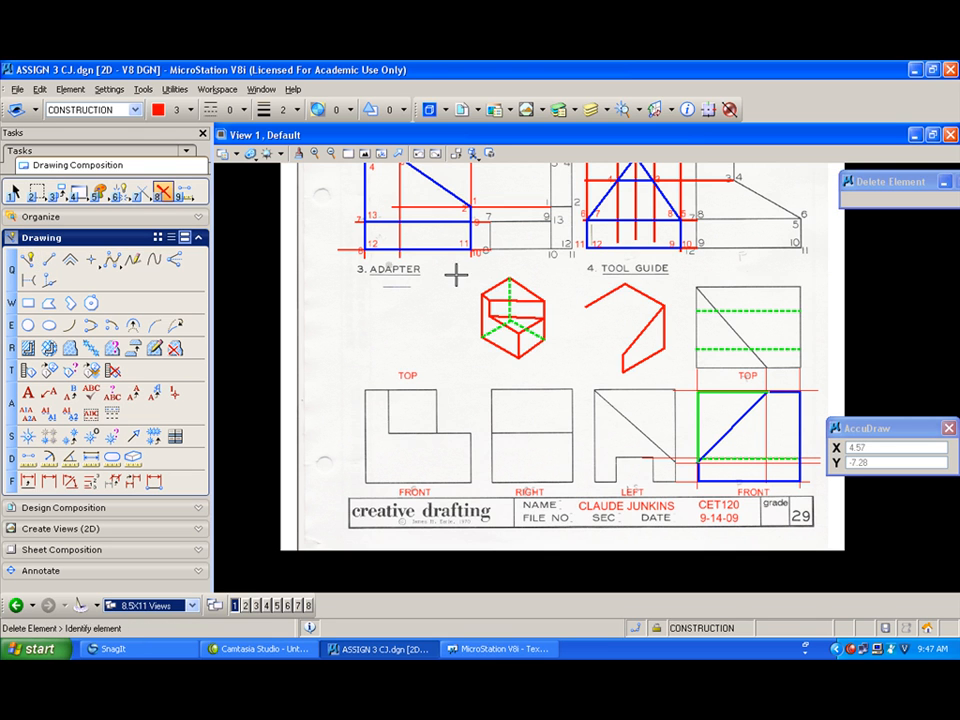
click(637, 330)
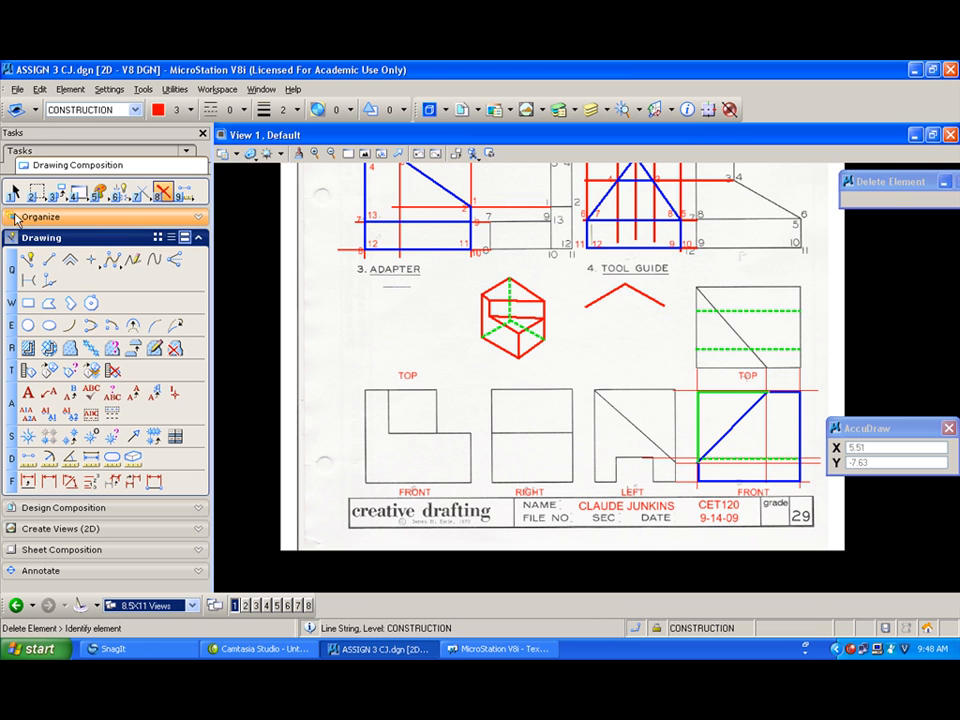
Step: Sketch the tool guide pictorial's right vertical edge, lower front edges and a diagonal back up toward the top
click(50, 258)
click(664, 306)
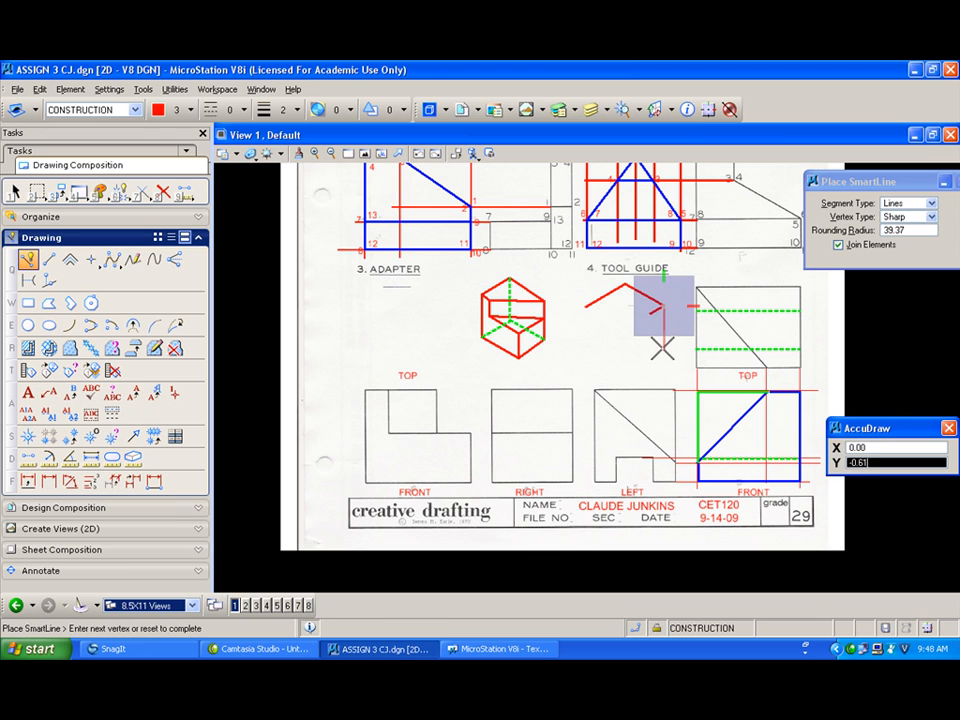
click(664, 352)
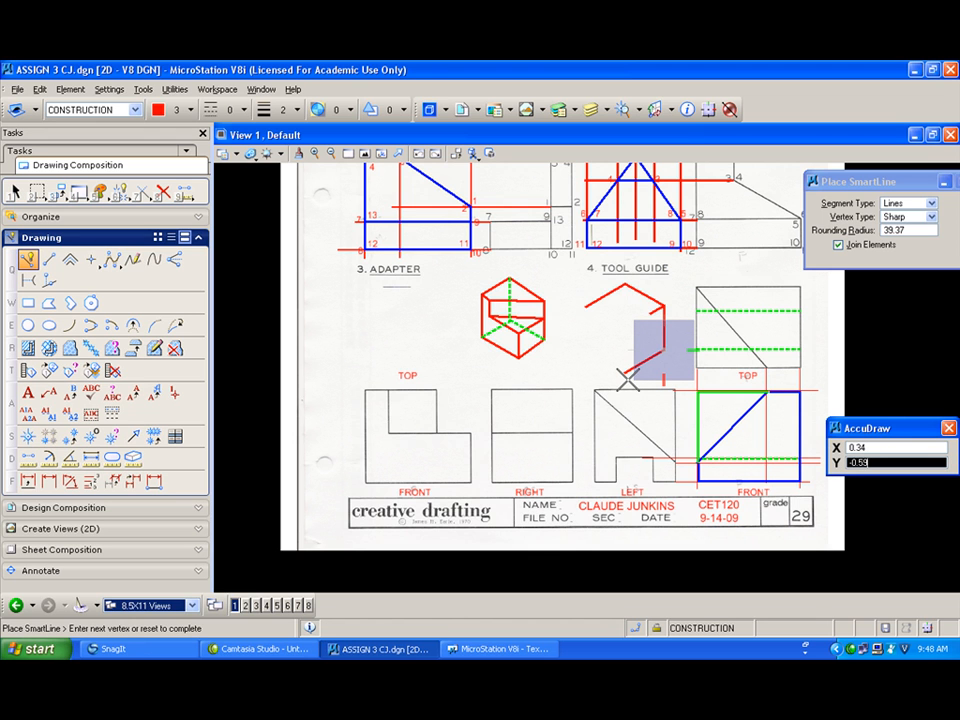
click(621, 377)
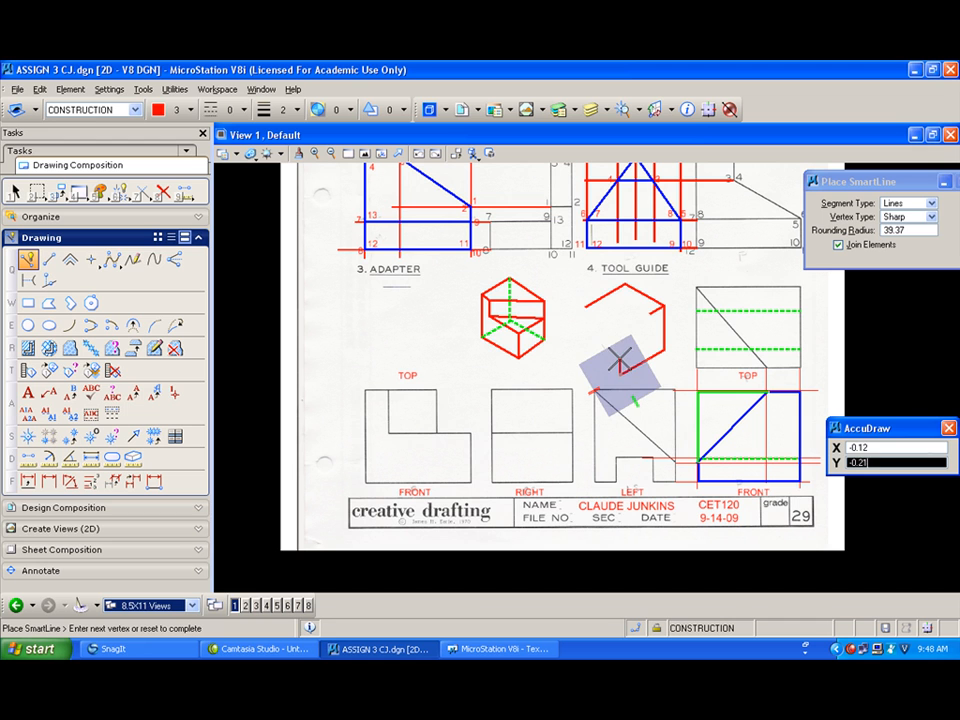
click(620, 358)
click(650, 313)
right_click(641, 309)
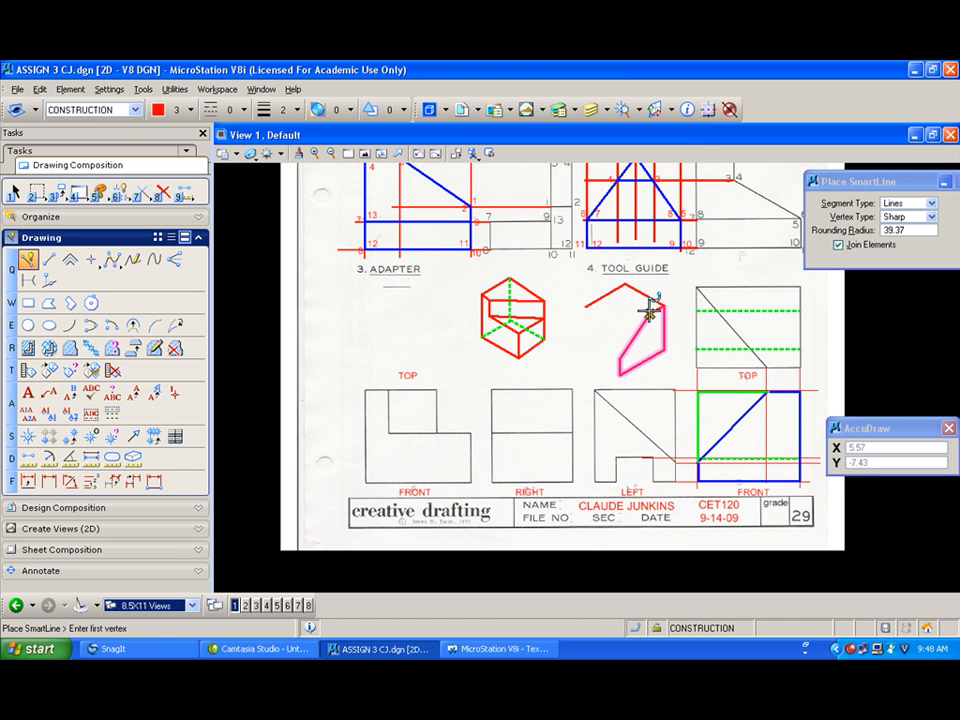
Step: Draw the red edges of the triangular front face joining the top corners to its lower vertex
click(650, 313)
click(584, 308)
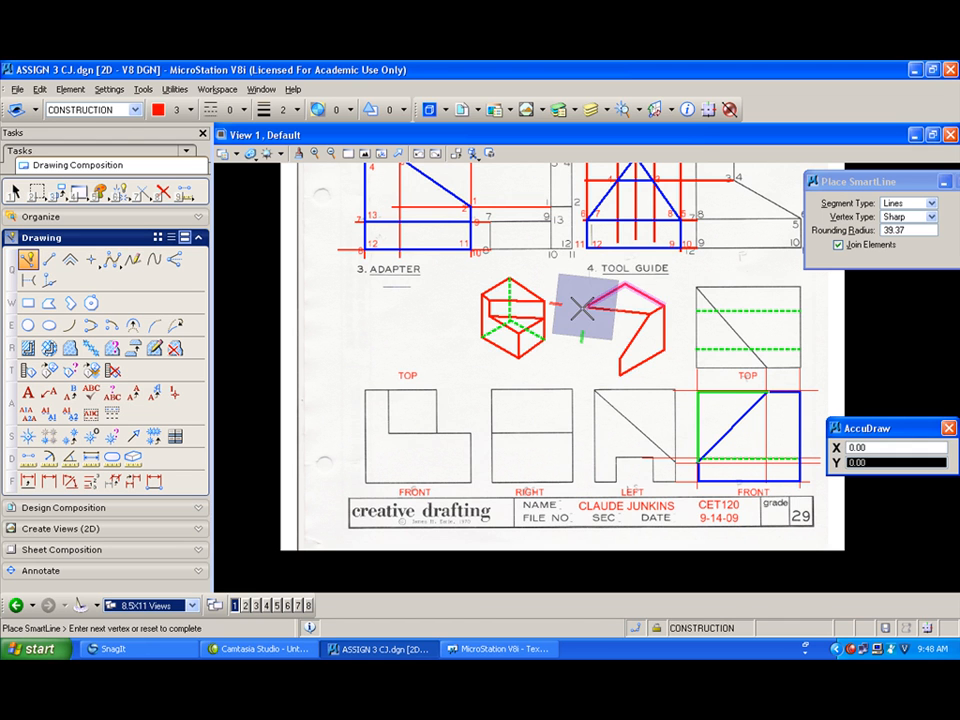
right_click(589, 334)
click(619, 356)
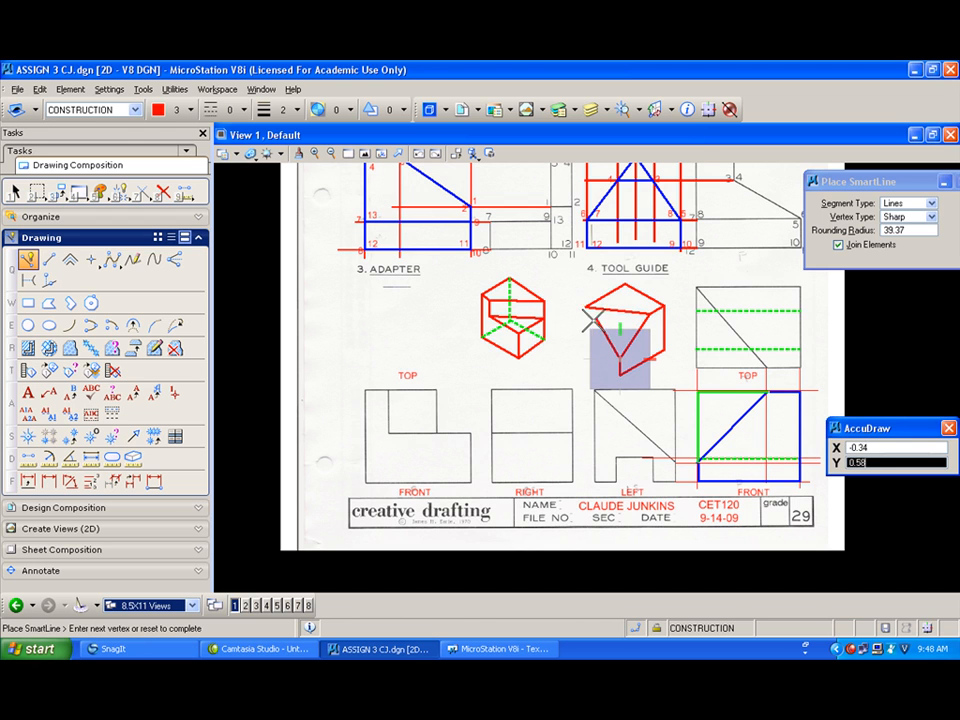
click(584, 308)
right_click(581, 309)
Step: Sketch the pictorial's left vertical edge and the stepped notch along its lower left edges
click(583, 308)
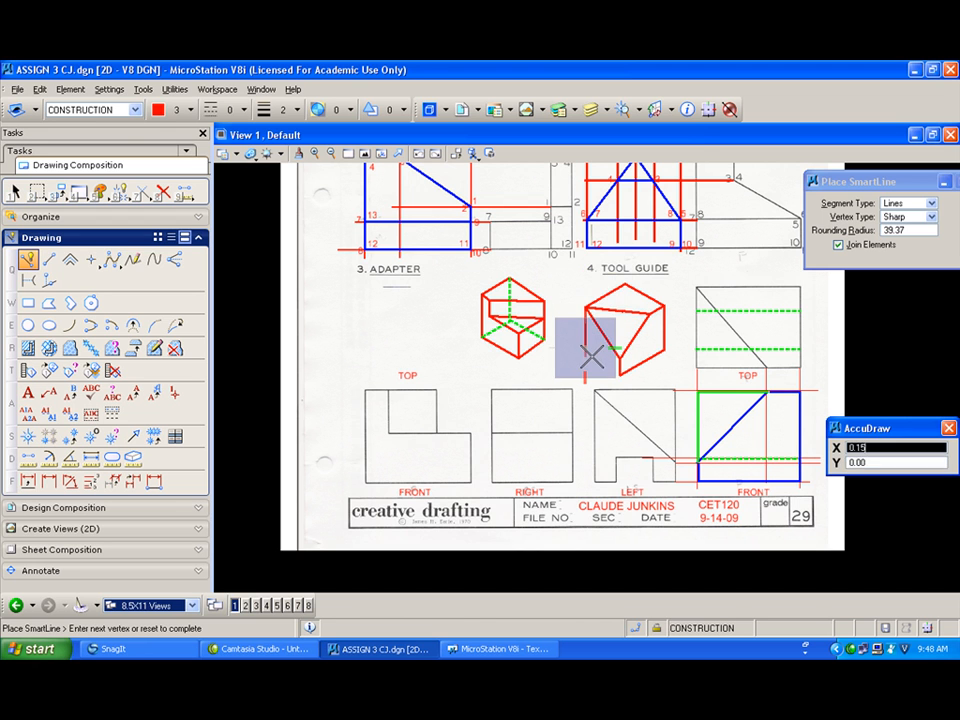
scroll(596, 350, up, 2)
scroll(590, 355, up, 2)
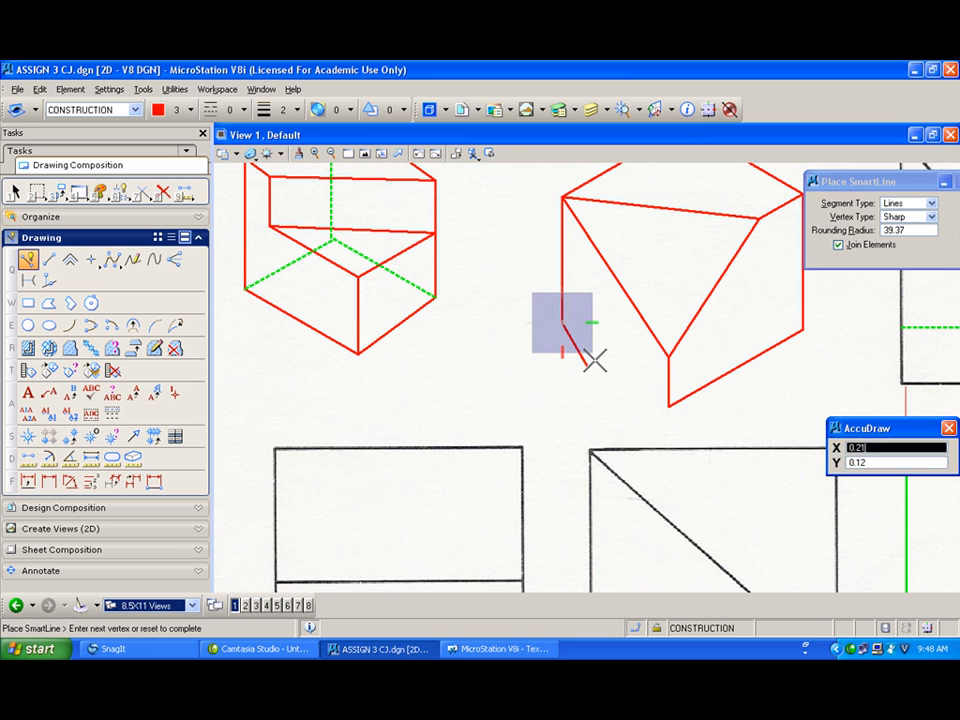
right_click(655, 407)
click(668, 403)
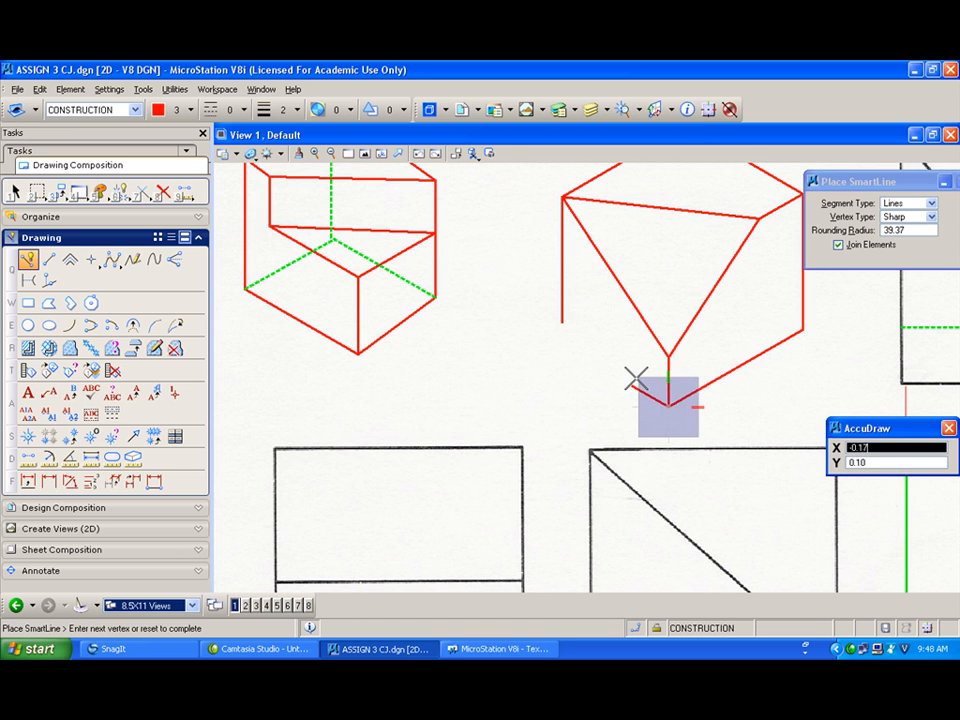
click(634, 384)
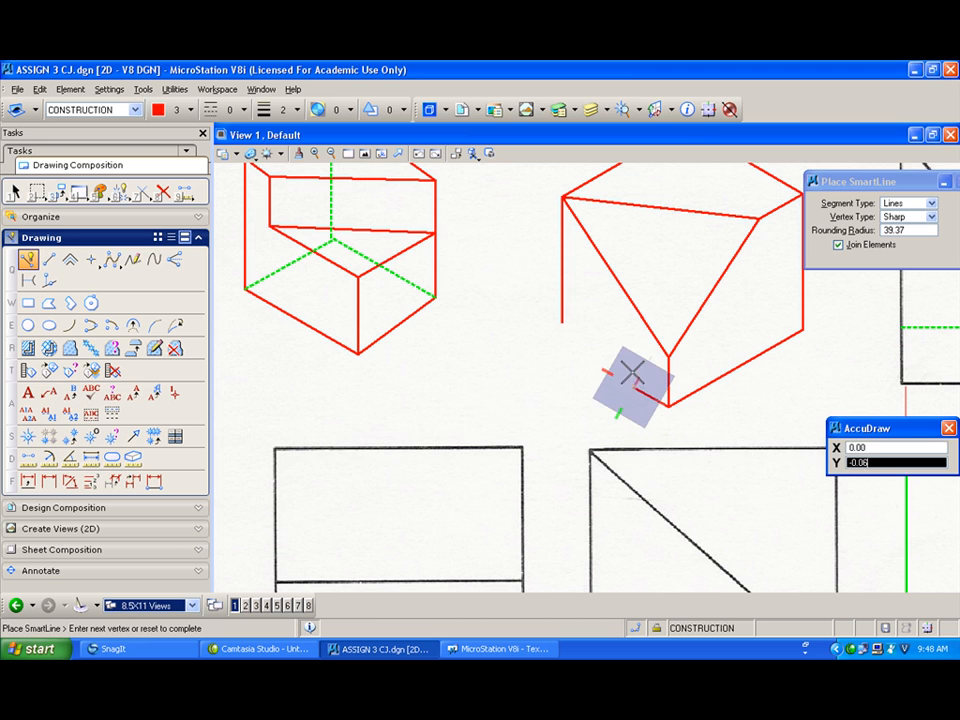
click(633, 362)
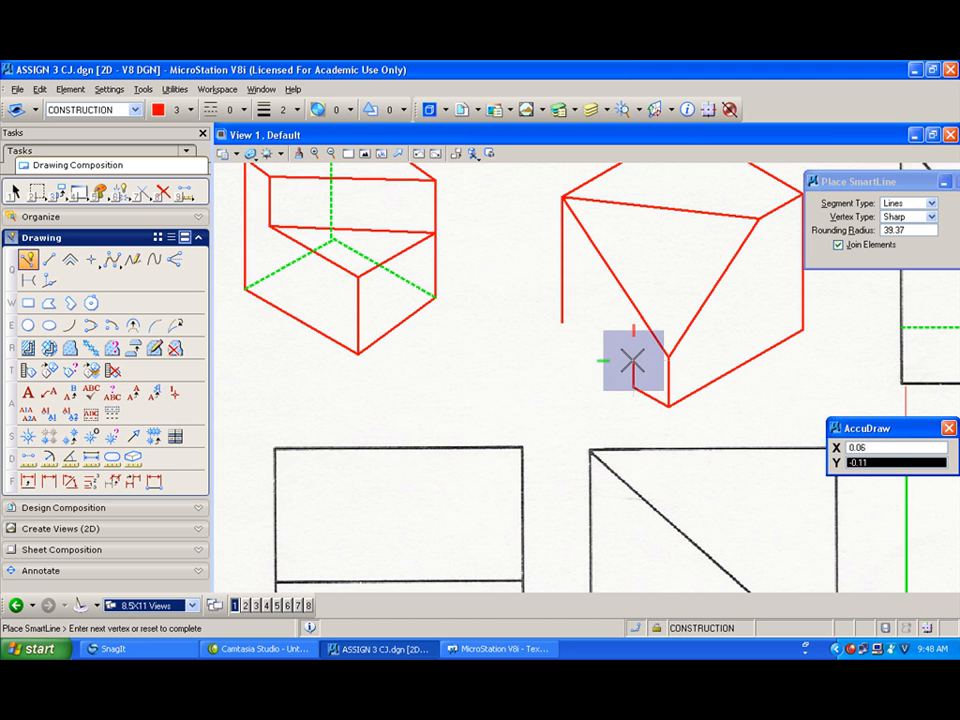
click(593, 350)
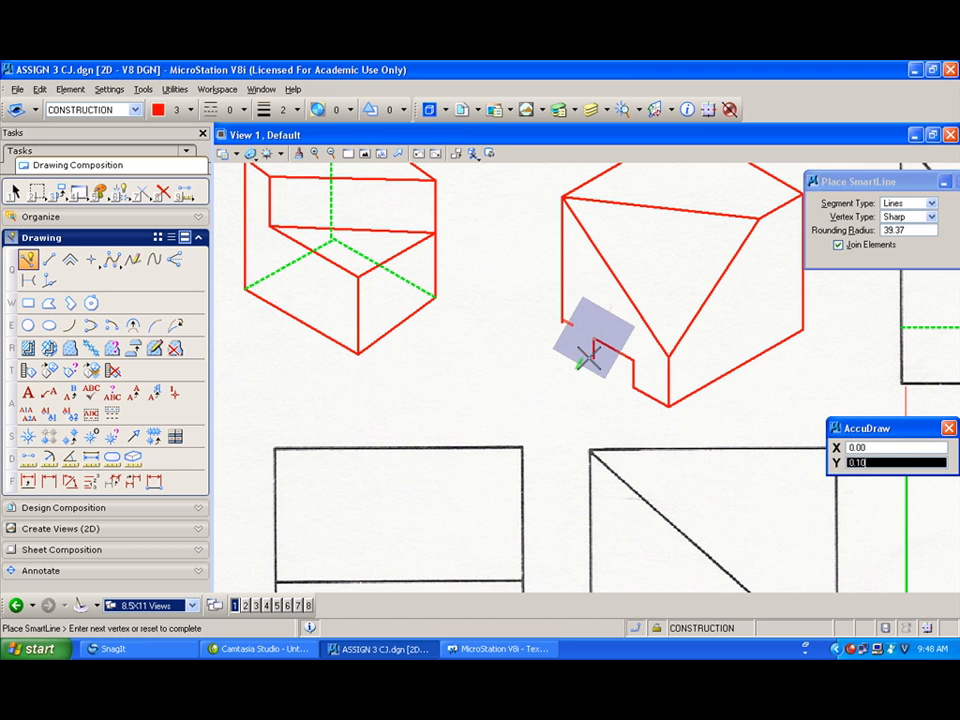
click(593, 363)
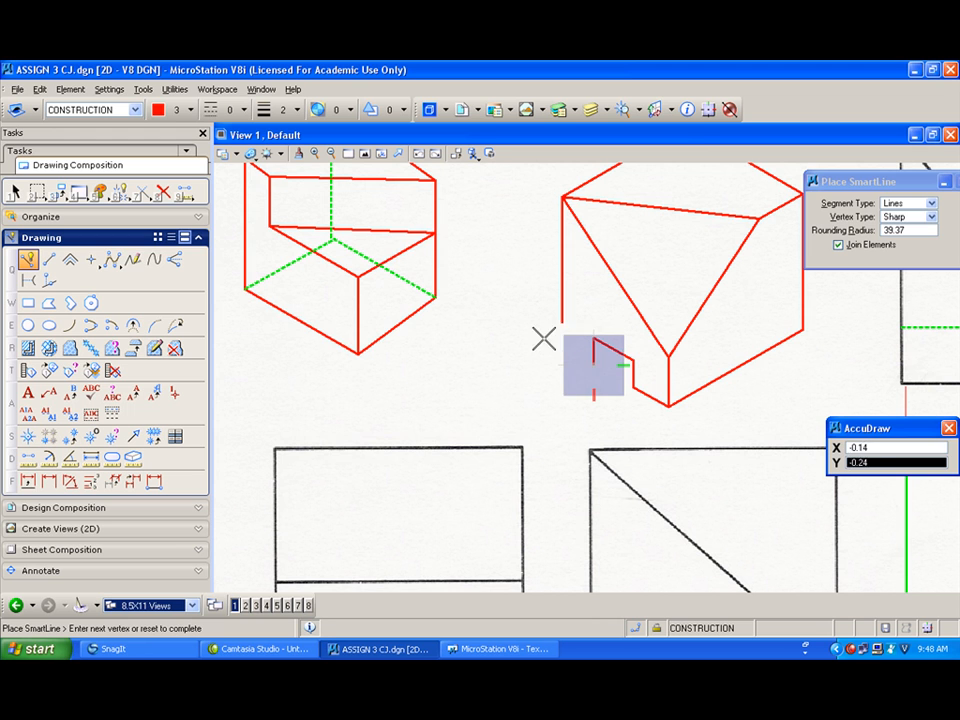
click(546, 337)
right_click(546, 337)
Step: Extend the left vertical edge and the notch lines to meet at their intersections
click(142, 192)
click(579, 350)
click(549, 300)
click(561, 300)
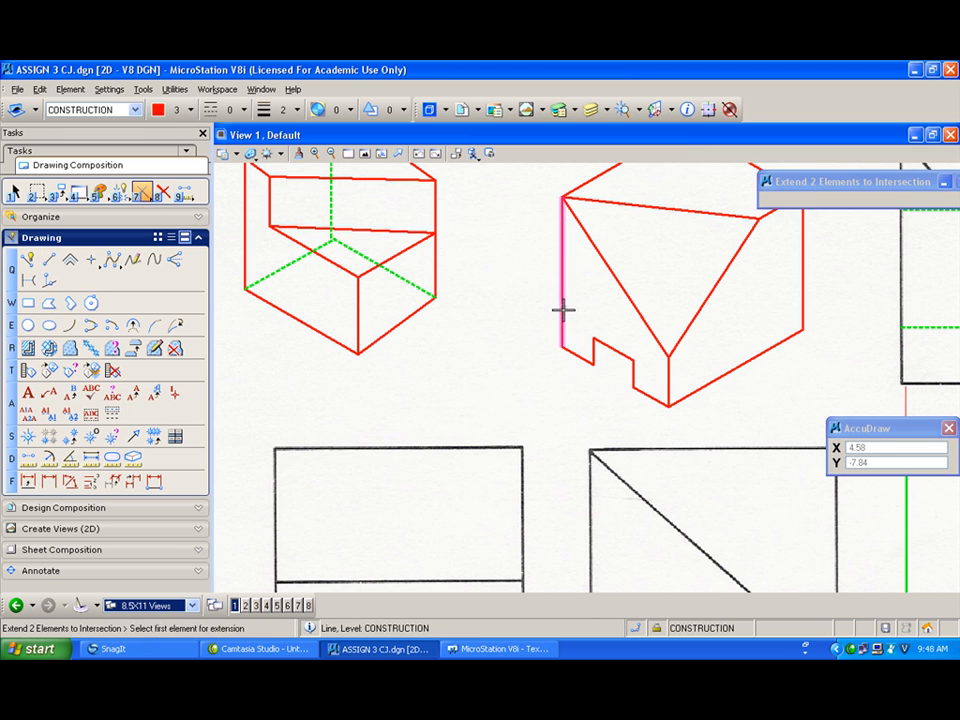
click(617, 353)
click(29, 259)
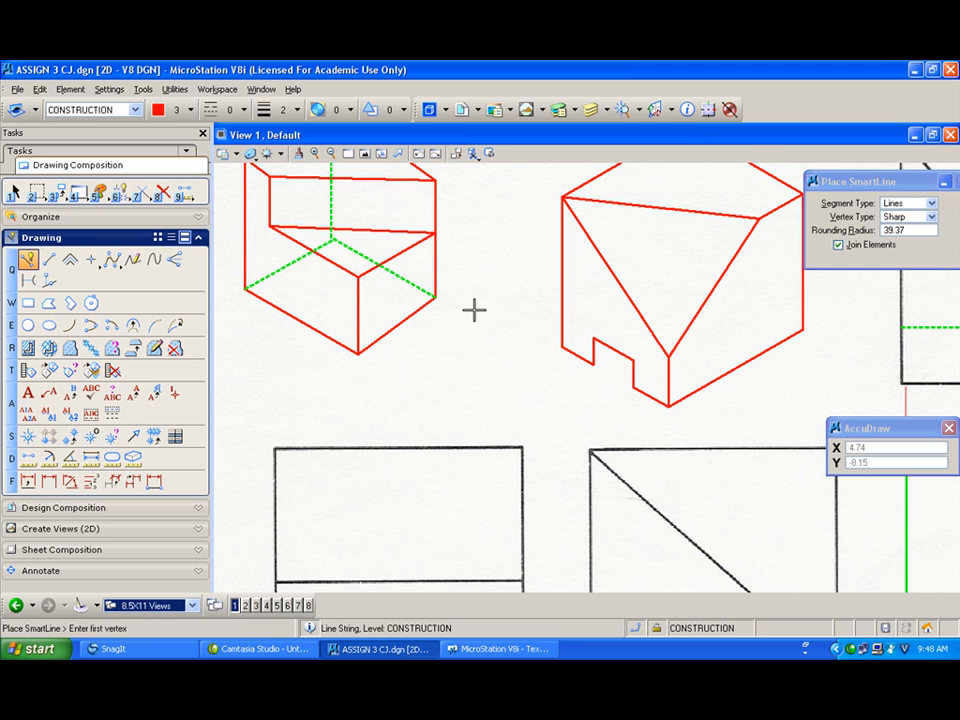
click(607, 348)
right_click(612, 344)
scroll(540, 310, down, 5)
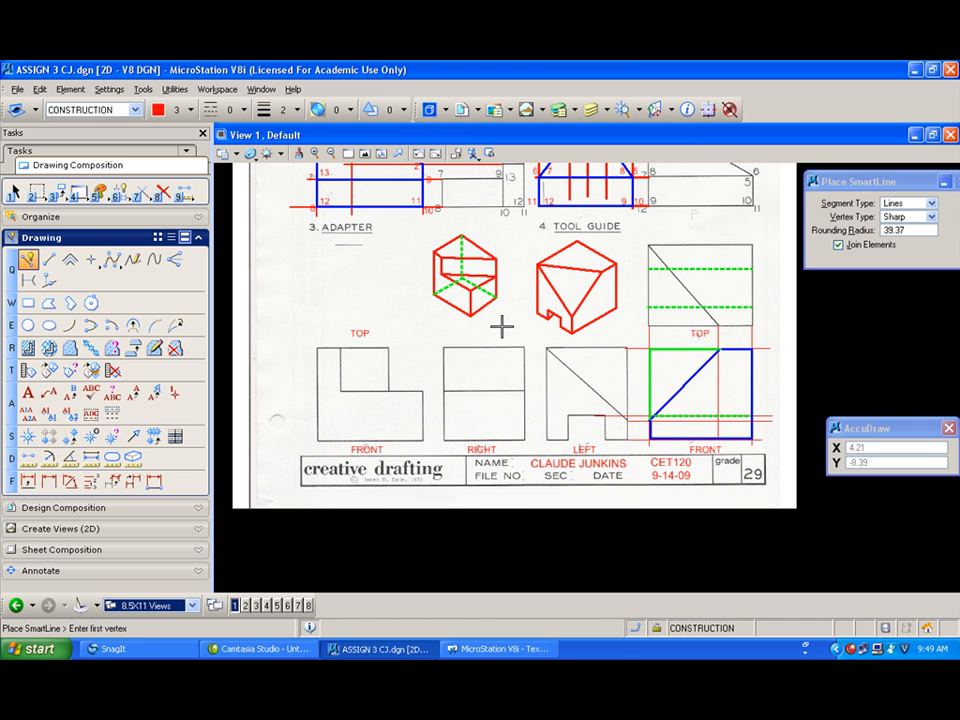
scroll(593, 322, up, 2)
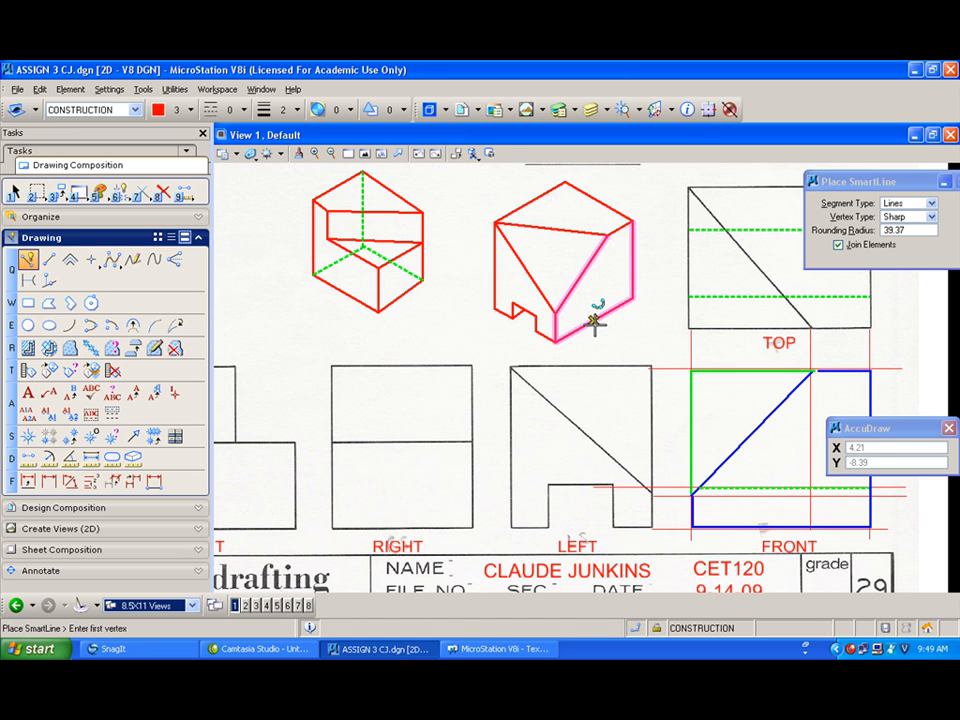
Step: Switch to green dashed lines and draw hidden vertical and receding edges inside the tool guide pictorial
click(188, 110)
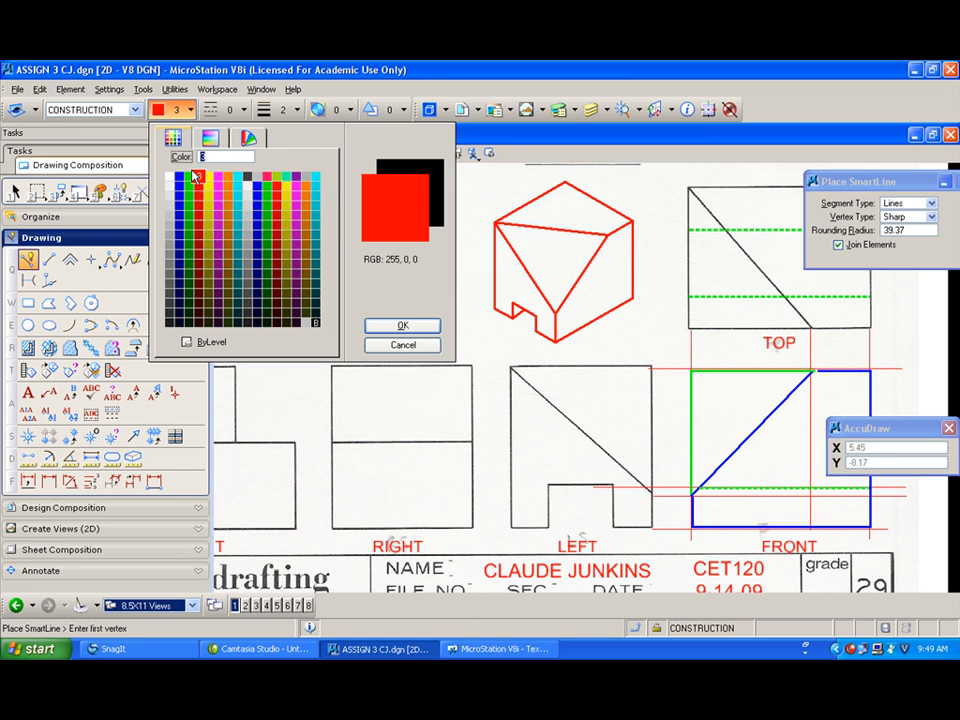
click(188, 177)
click(222, 110)
click(220, 160)
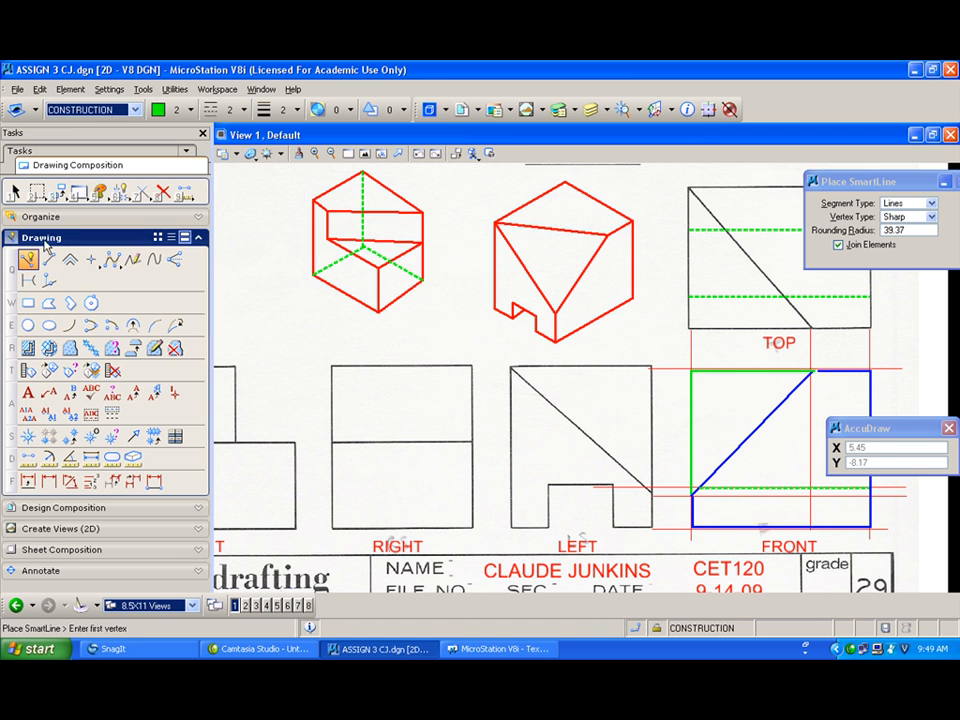
click(630, 296)
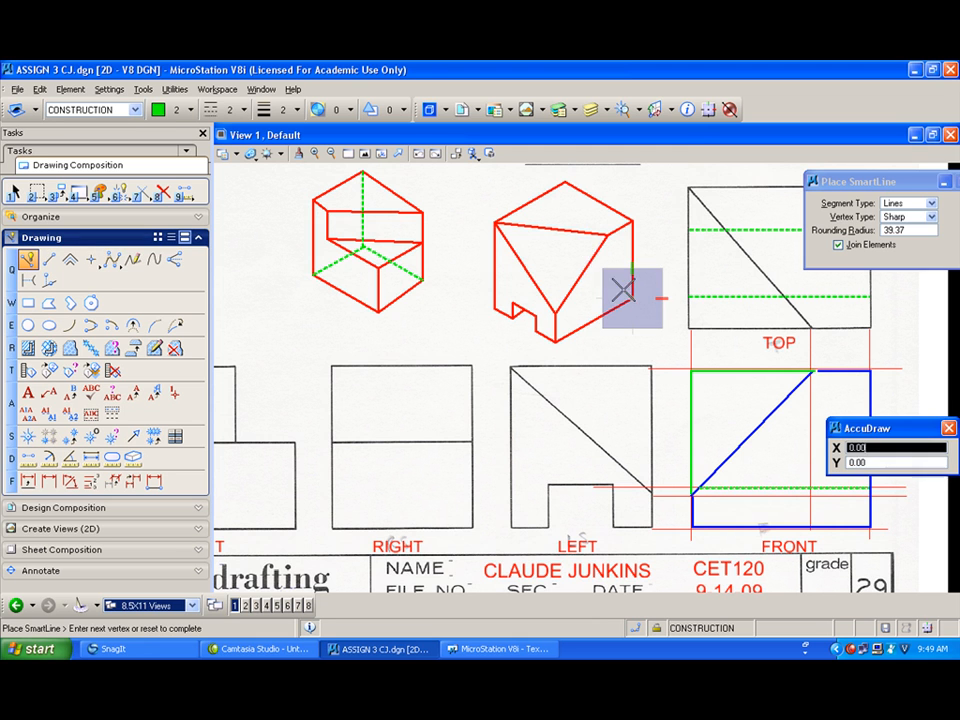
click(555, 252)
right_click(556, 250)
click(564, 183)
click(564, 265)
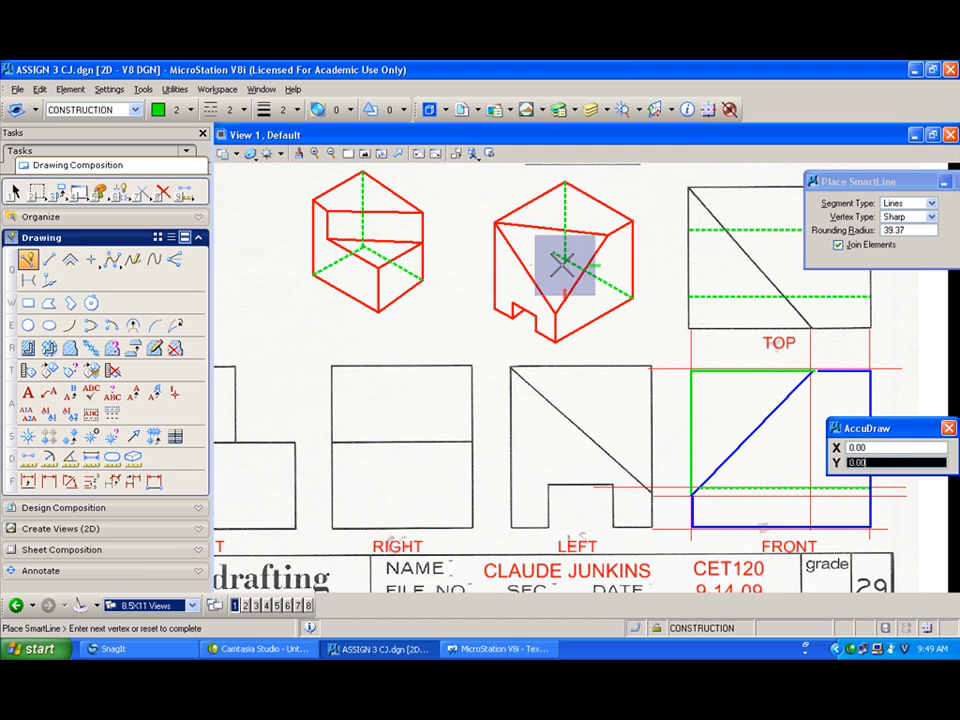
click(496, 306)
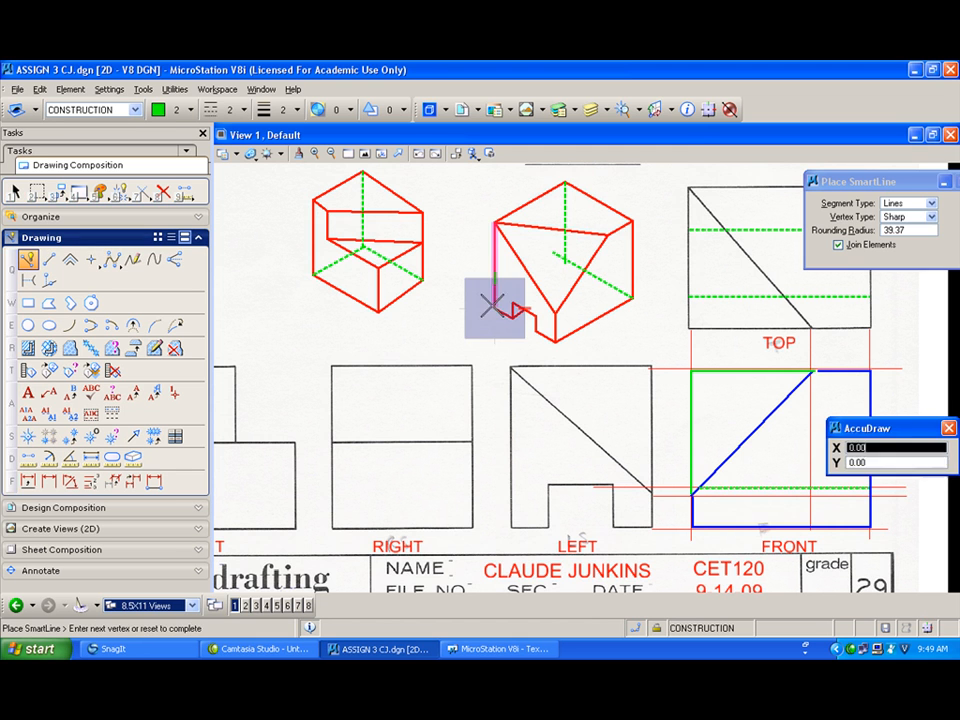
click(577, 258)
right_click(577, 260)
Step: Draw parallel green dashed hidden lines for the groove running across the pictorial
click(513, 303)
click(615, 262)
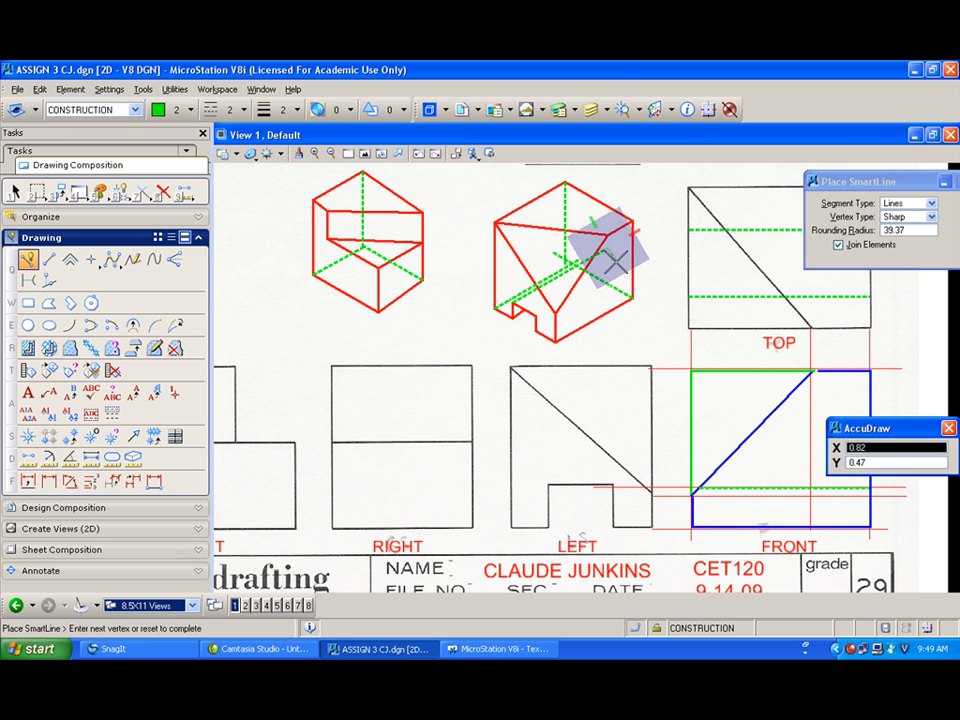
right_click(615, 262)
click(533, 317)
right_click(621, 267)
click(536, 331)
click(619, 288)
right_click(618, 288)
click(514, 317)
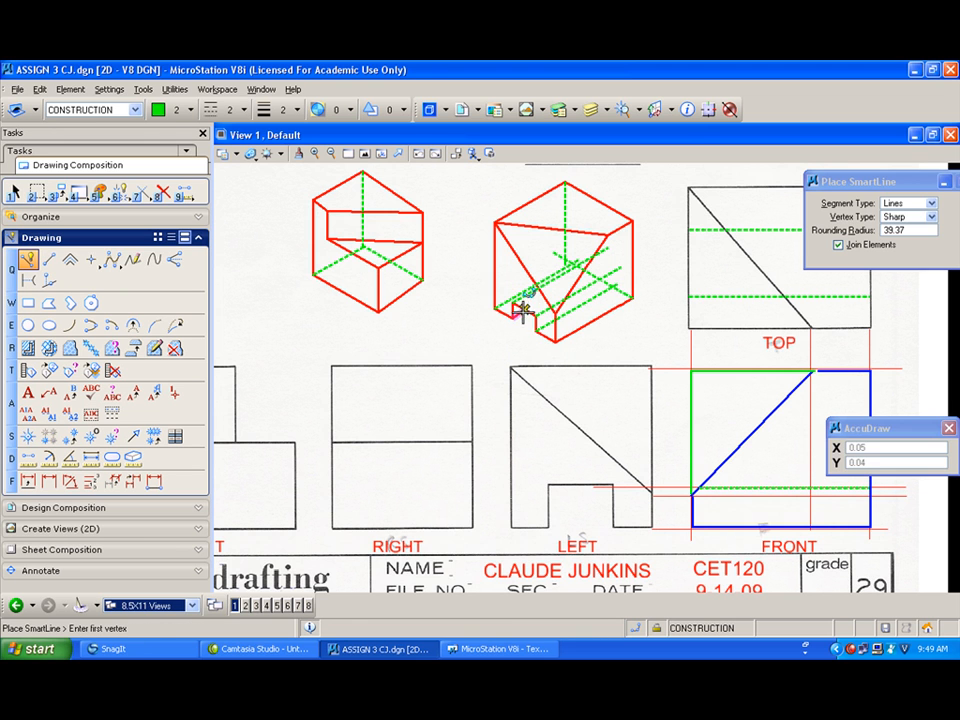
click(614, 266)
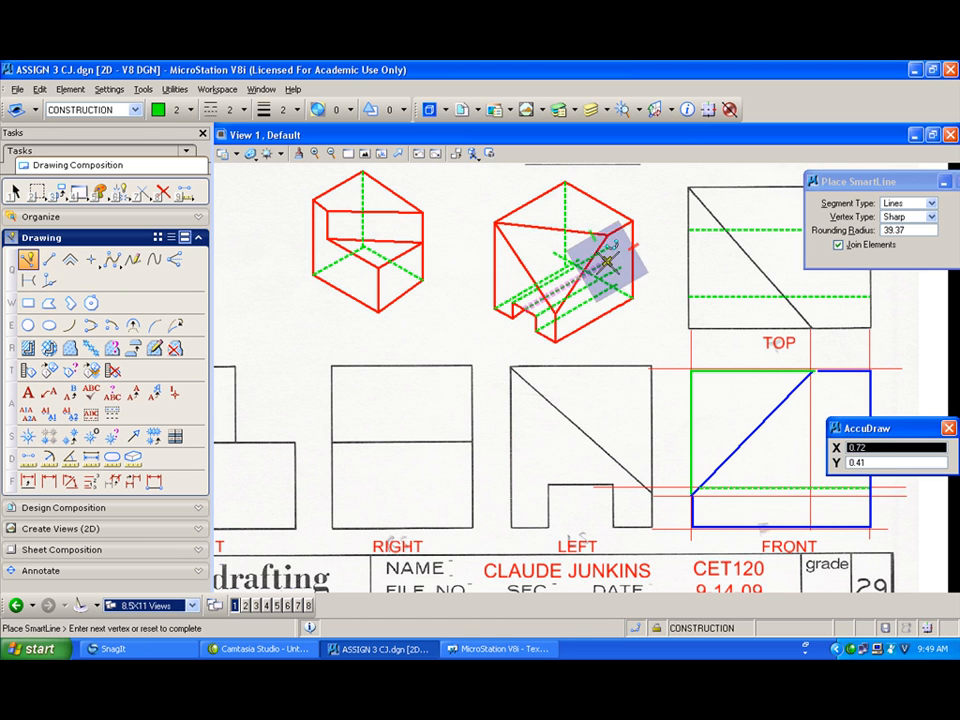
right_click(610, 260)
Step: Draw short green dashed connecting lines at the groove's back end, snapping to intersections
scroll(609, 262, up, 2)
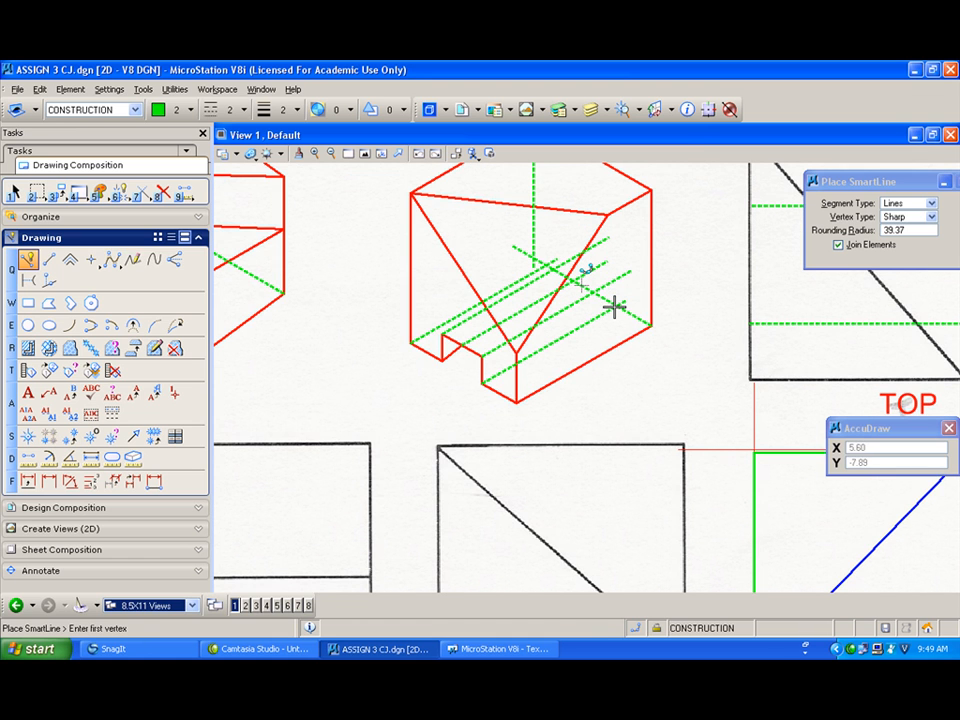
key(F11)
key(i)
click(615, 306)
click(616, 269)
right_click(611, 269)
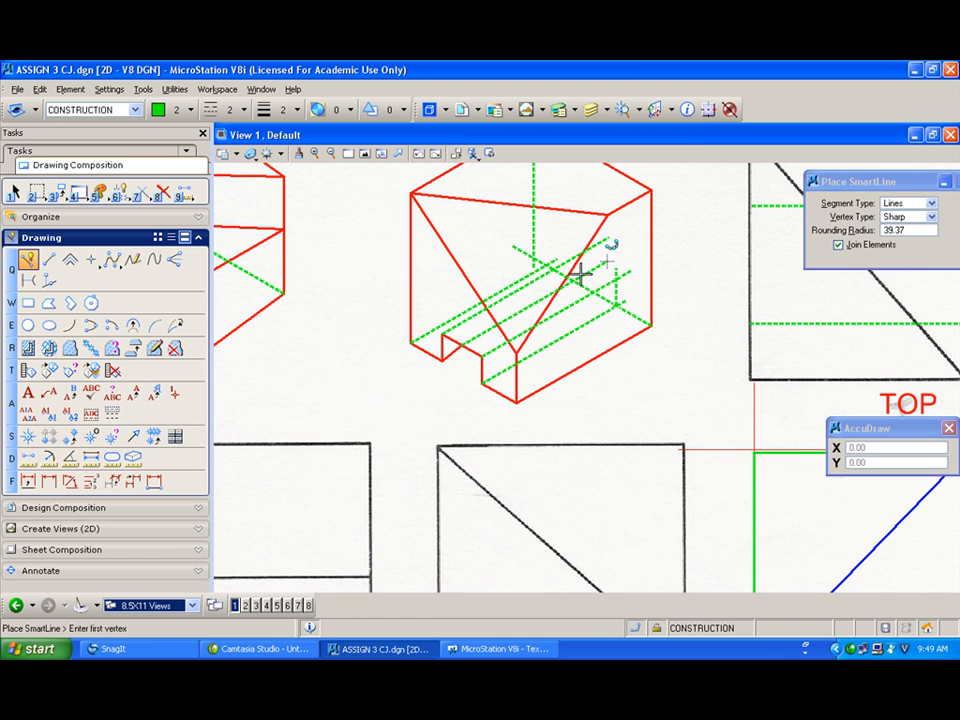
key(F11)
key(i)
click(575, 283)
click(575, 283)
click(574, 246)
right_click(574, 246)
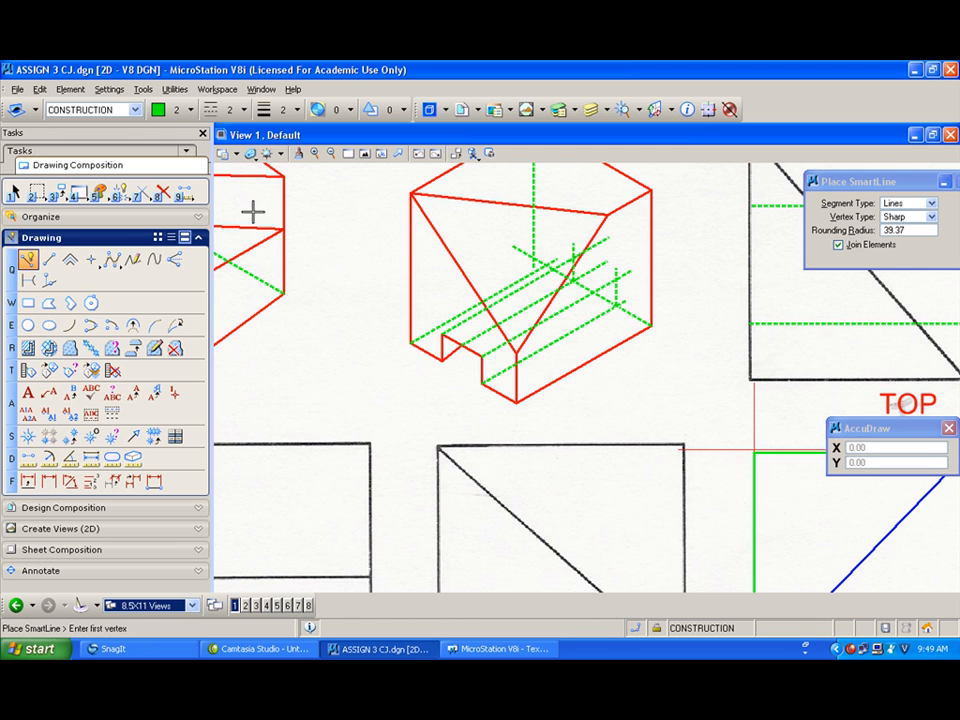
Step: Extend the green dashed groove lines to their intersections with neighbouring hidden lines
click(143, 193)
click(588, 264)
click(574, 269)
click(608, 288)
click(615, 293)
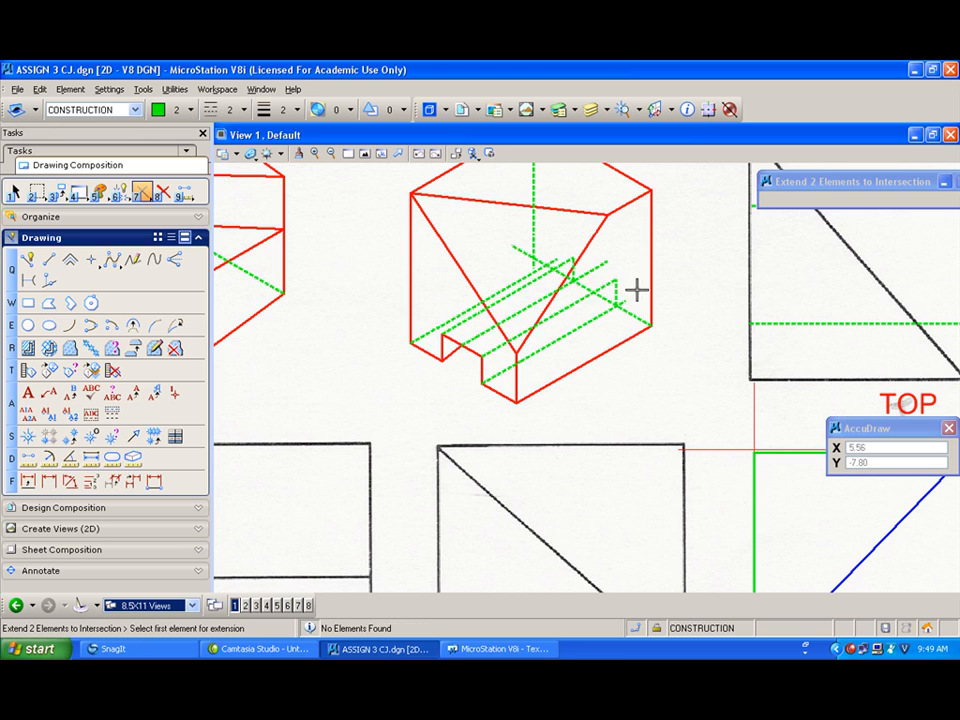
click(542, 294)
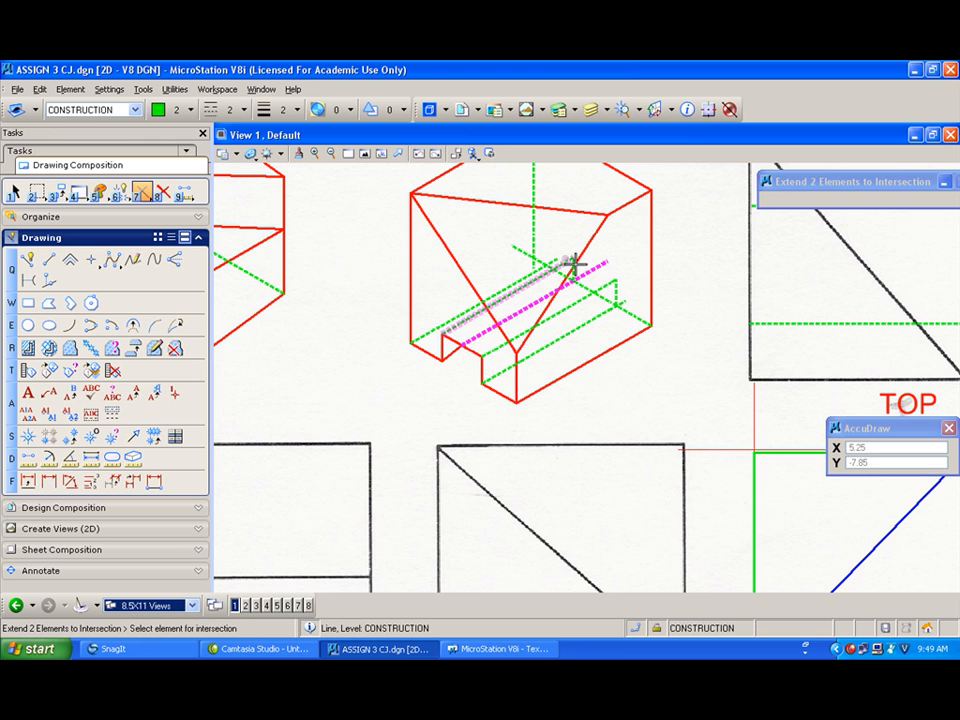
right_click(575, 270)
click(573, 272)
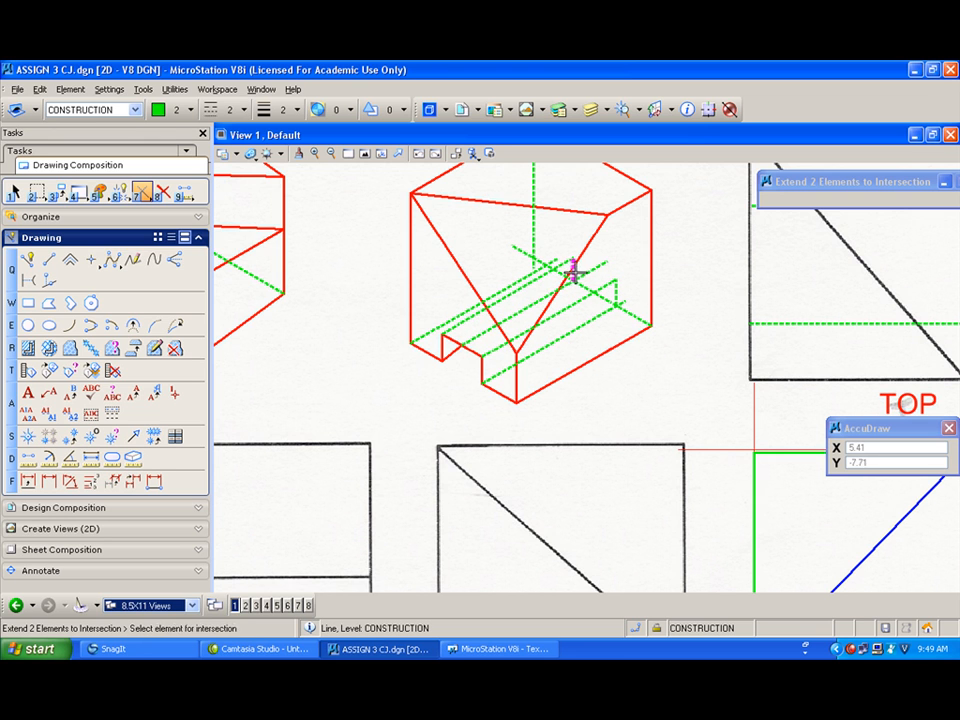
click(564, 290)
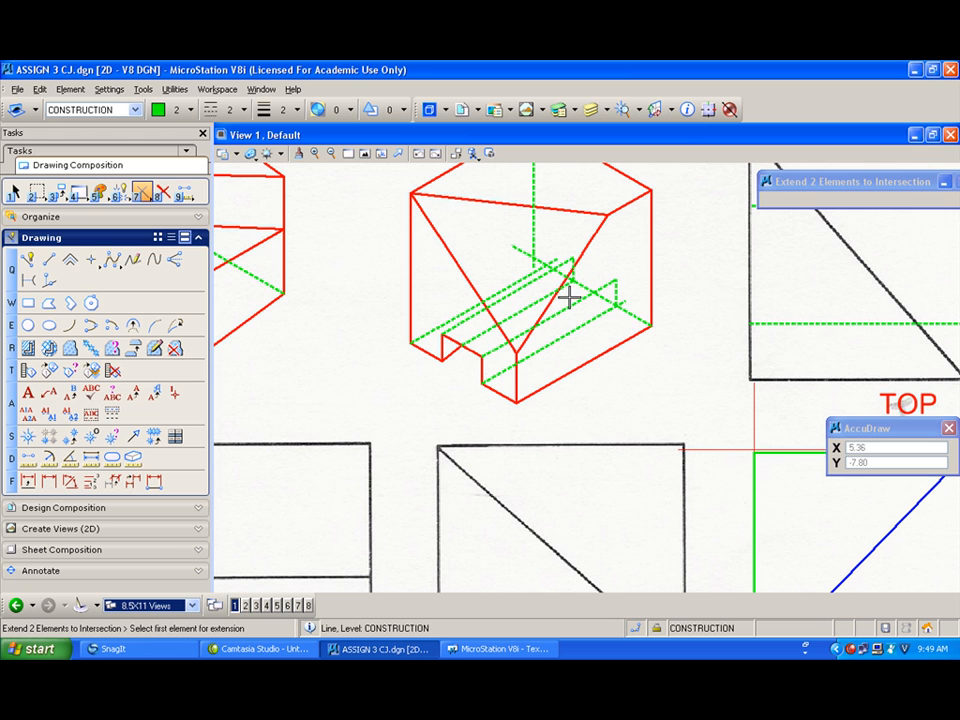
click(524, 276)
click(579, 279)
click(579, 284)
click(578, 284)
scroll(532, 257, down, 1)
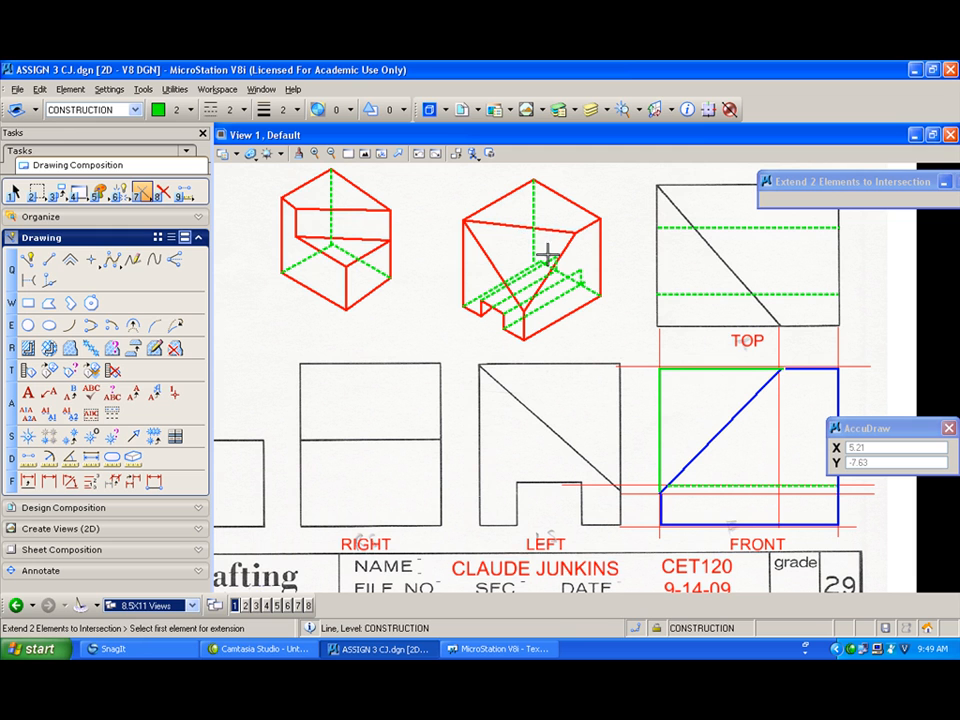
Step: Place a block fence enclosing the entire drawing sheet
click(28, 259)
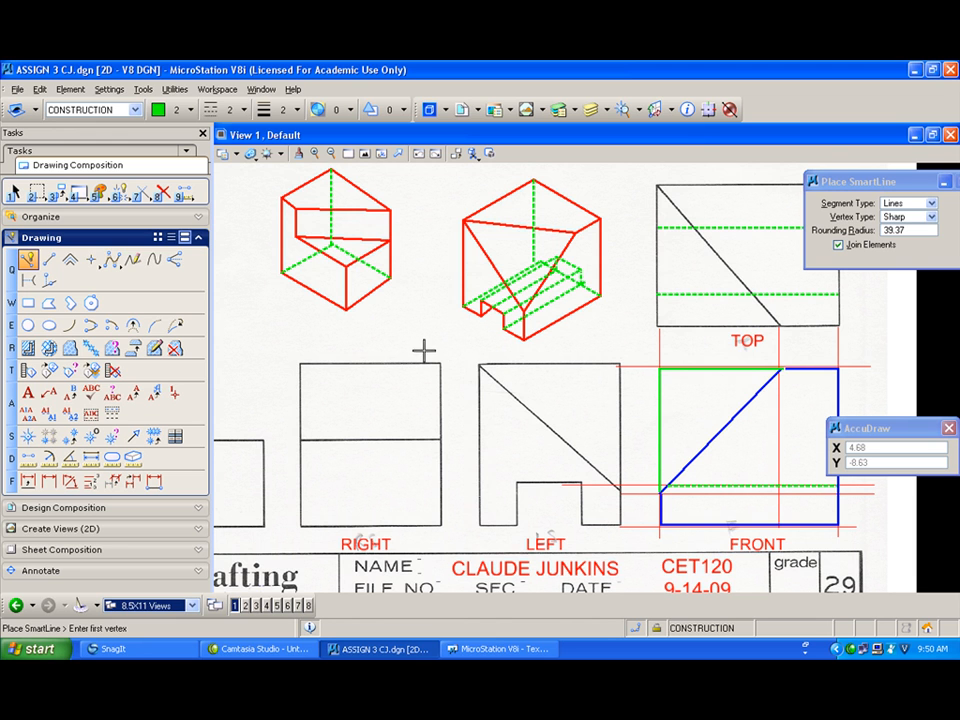
scroll(476, 362, down, 2)
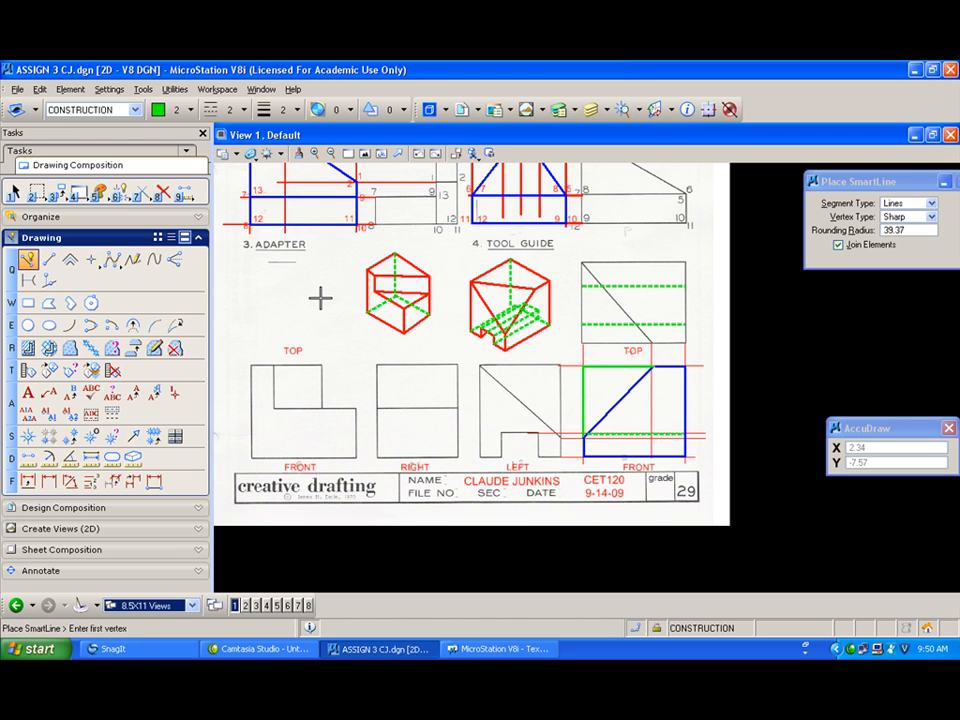
click(365, 154)
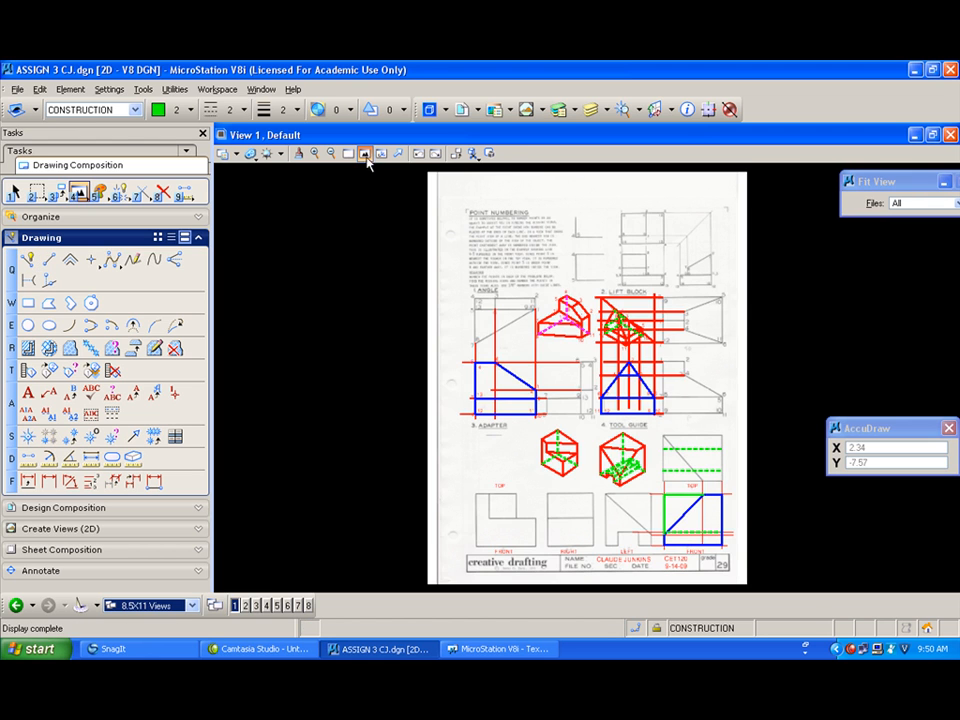
click(36, 191)
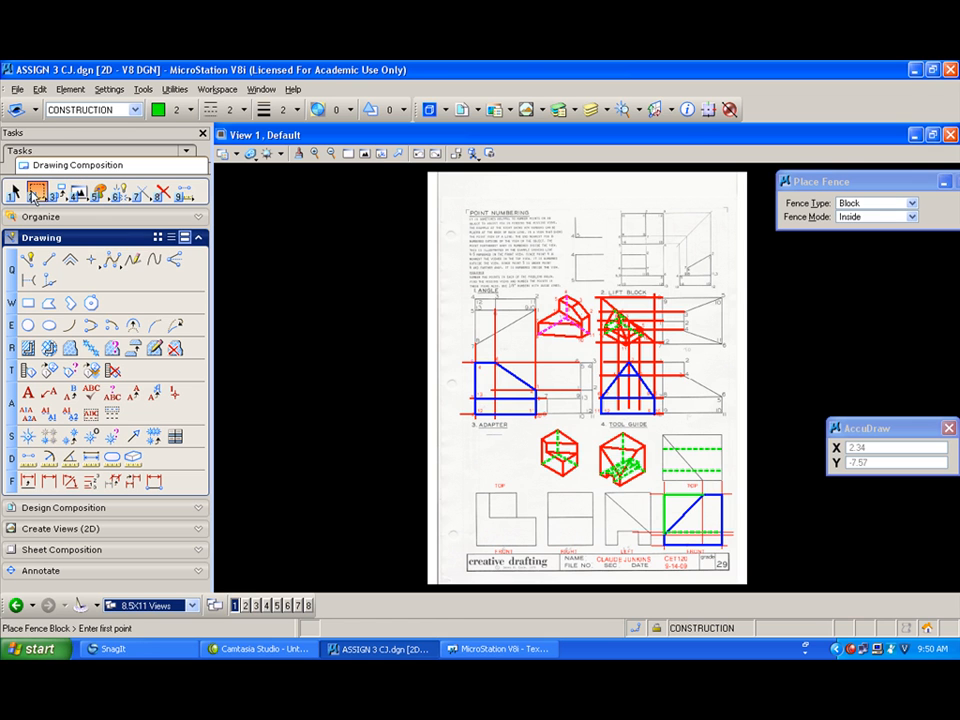
click(457, 196)
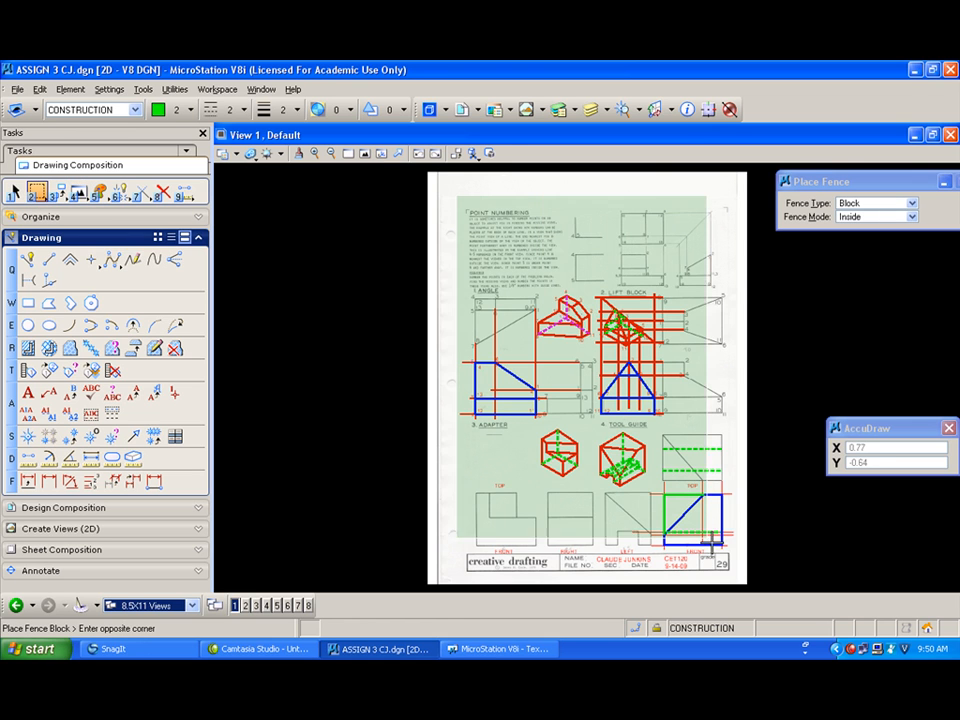
click(736, 577)
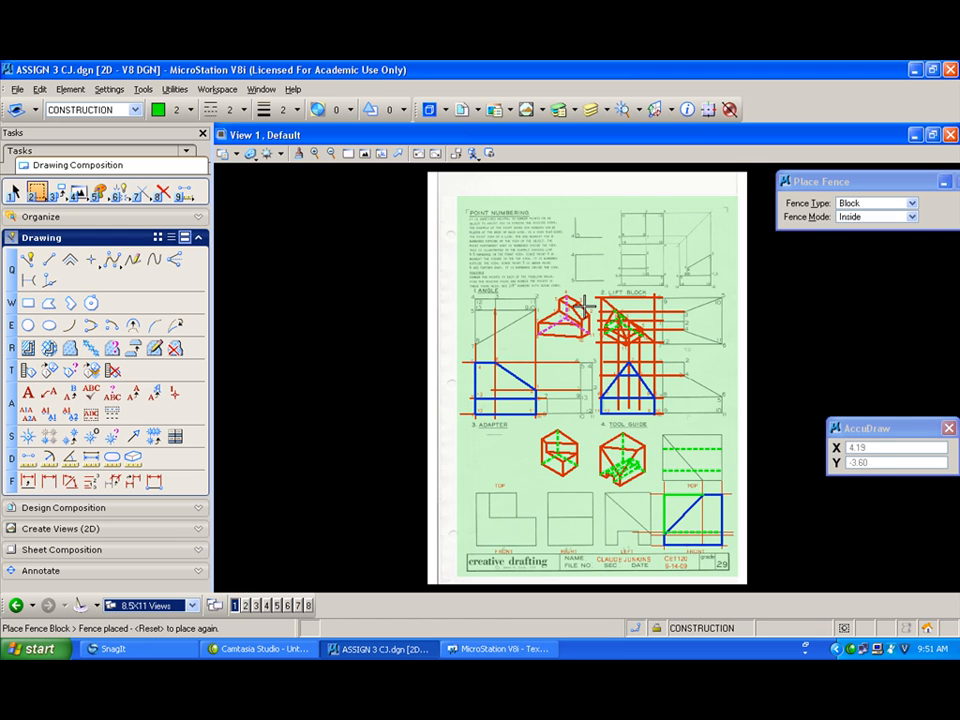
Step: Open the Print dialog for the fence area and select the pdf.pltcfg printer driver configuration
key(ctrl+p)
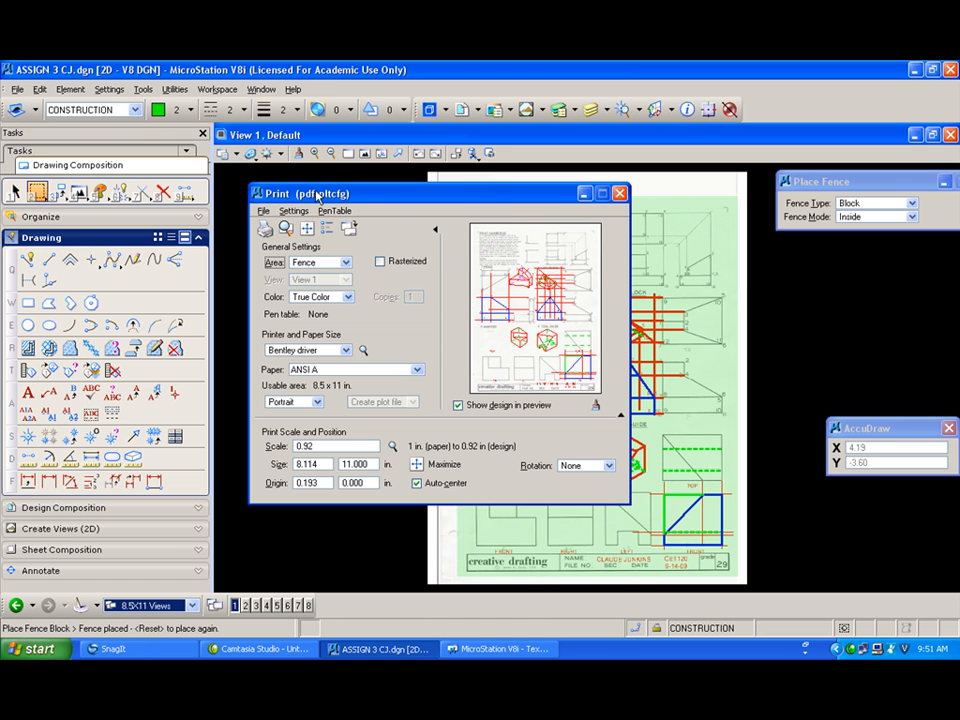
click(263, 211)
click(292, 321)
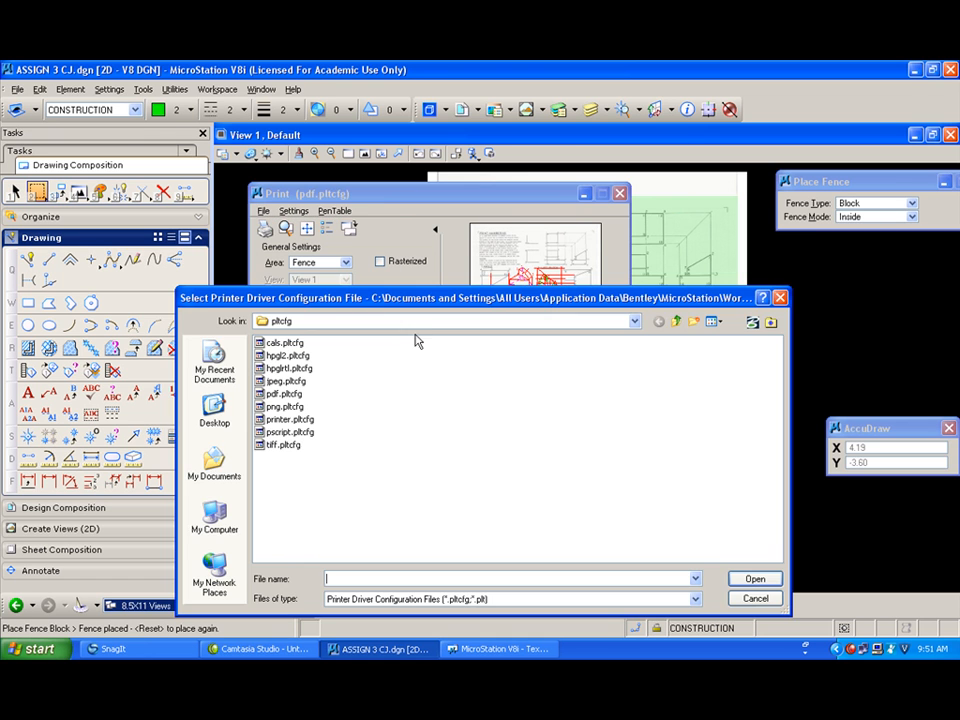
click(282, 394)
double_click(277, 395)
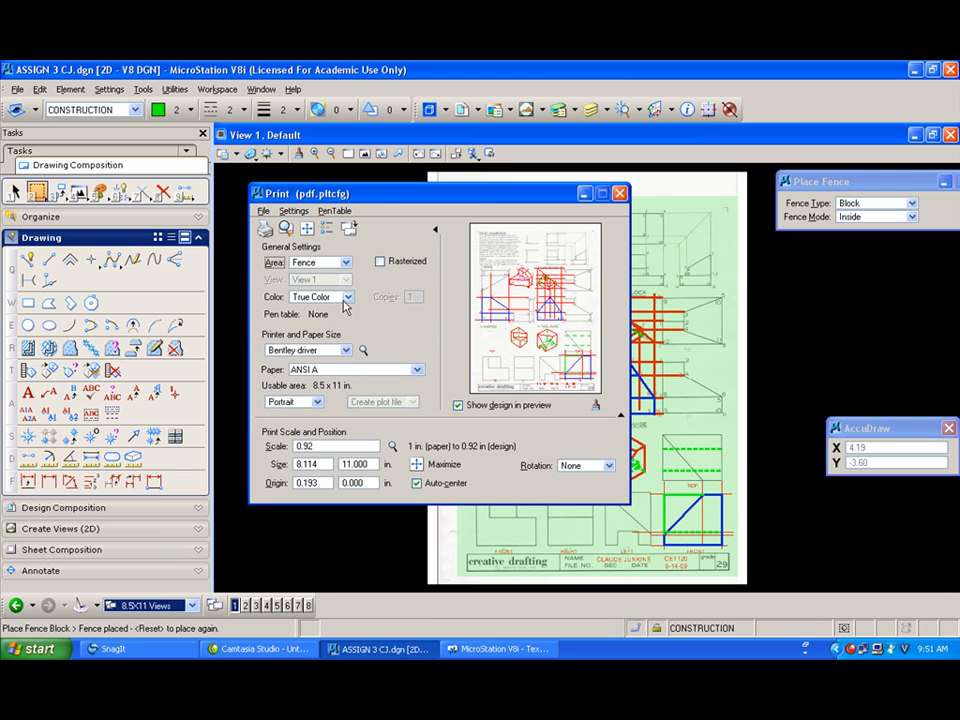
Step: Attach the MYPENSCJ.tbl pen table to the print
click(335, 211)
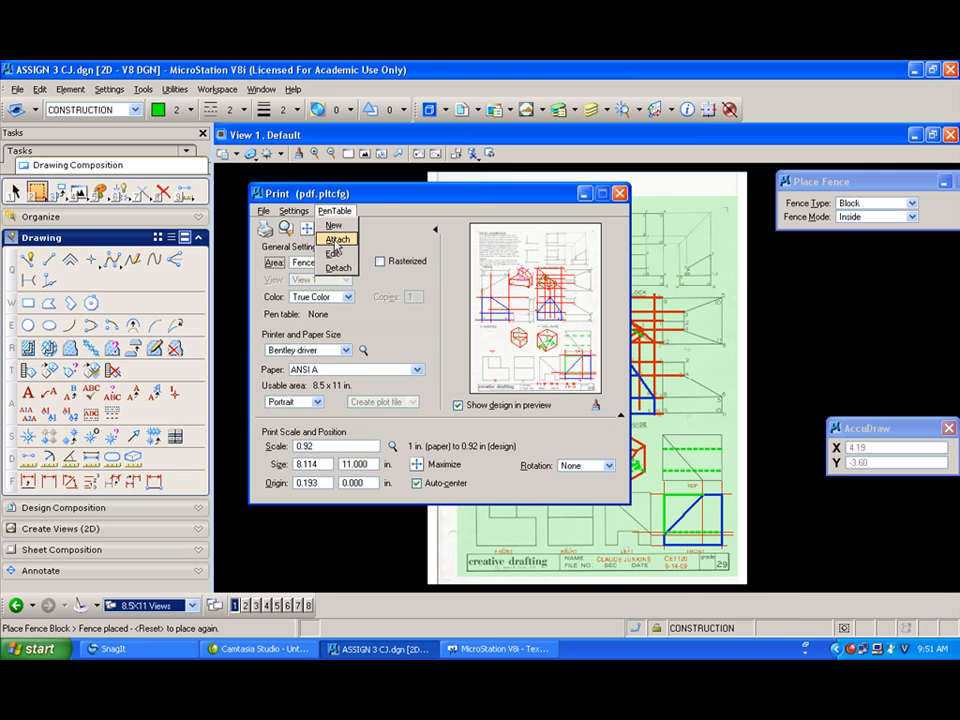
click(335, 250)
double_click(285, 342)
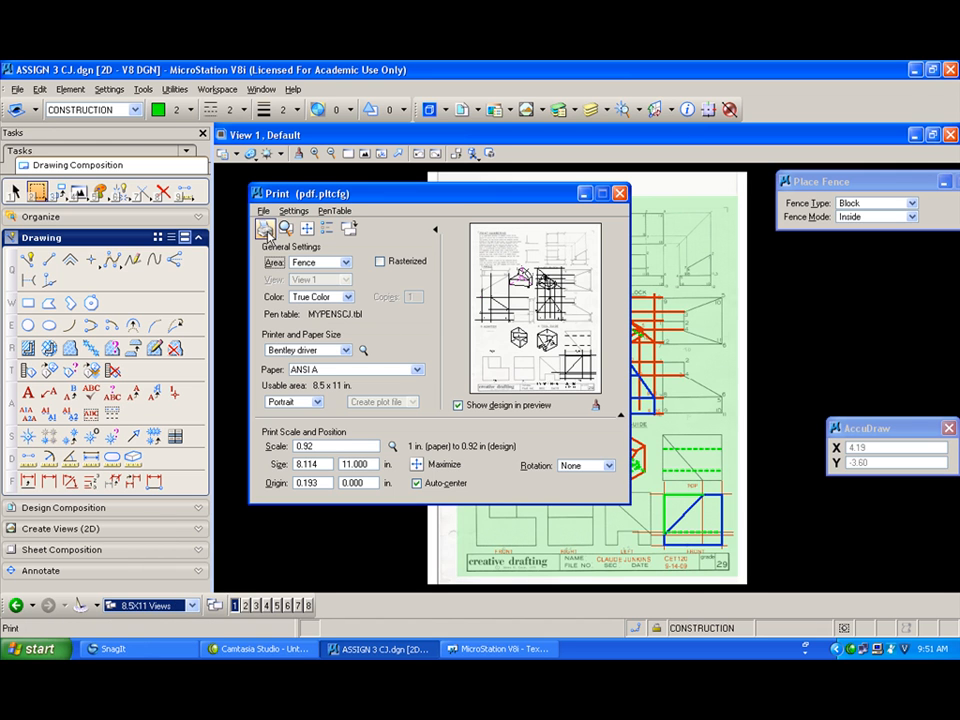
Step: Print to a PDF file named ASSIGN3 plus the student's name in the CET120CJ HOMEWORK folder
click(265, 228)
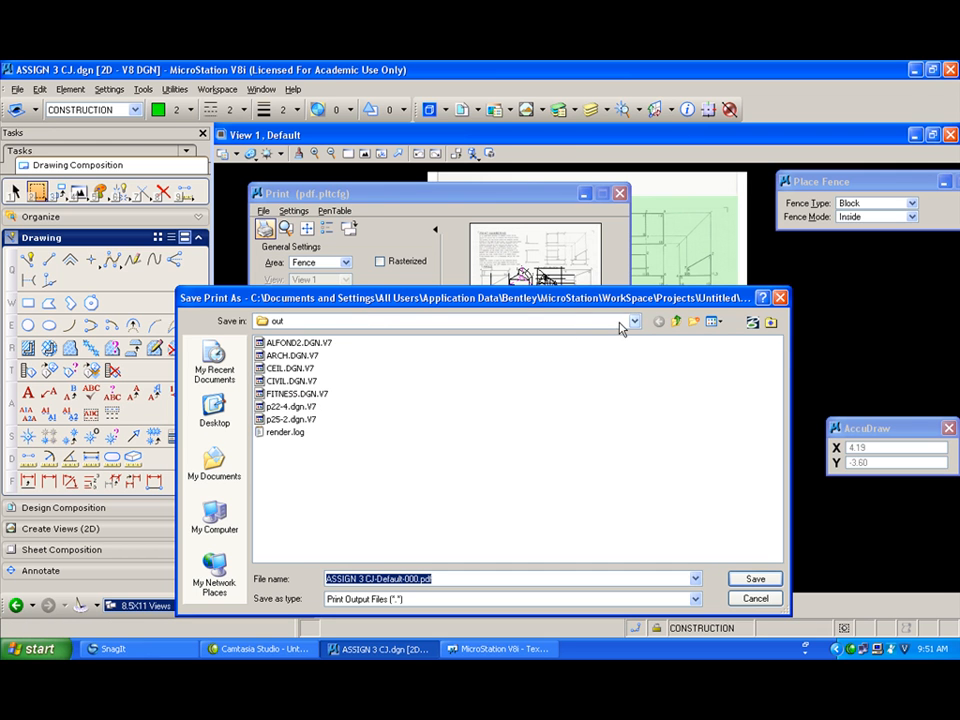
click(634, 321)
click(292, 359)
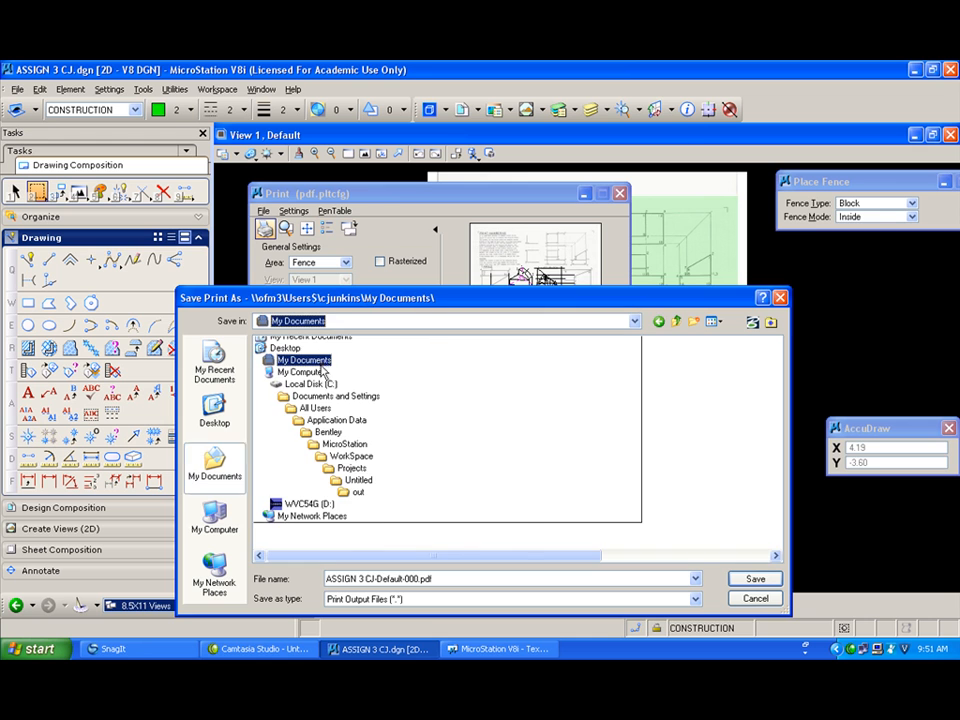
double_click(288, 442)
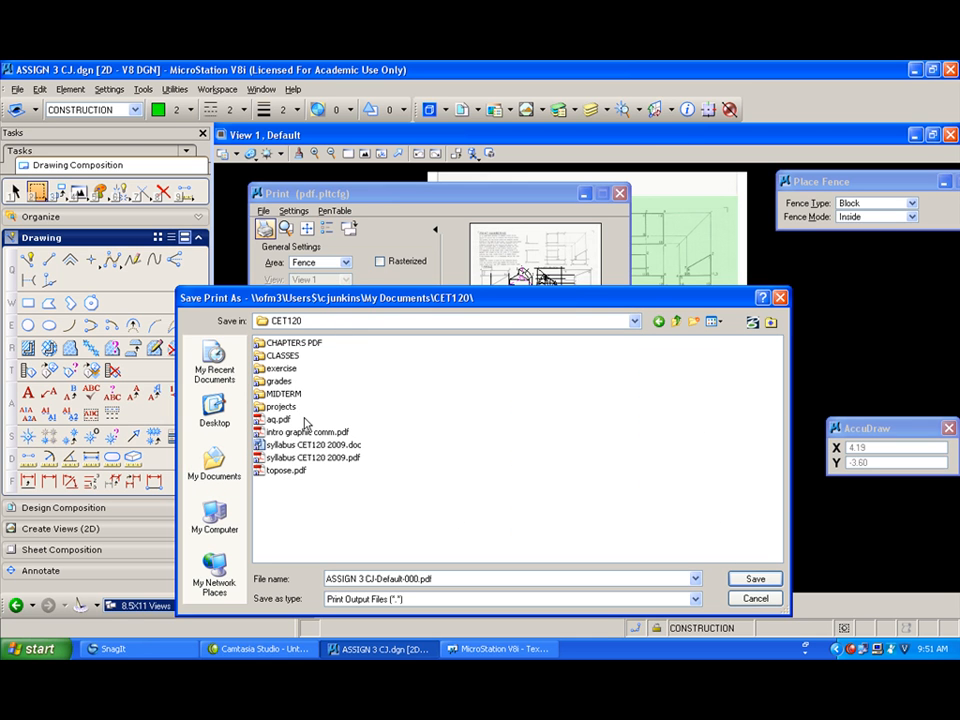
click(659, 322)
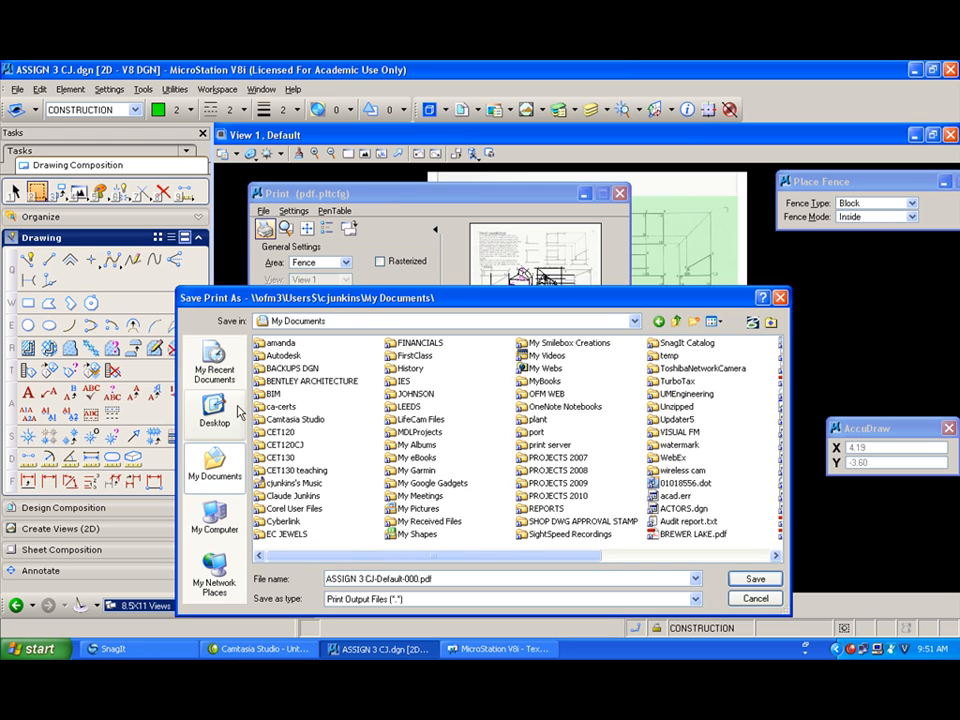
double_click(280, 443)
double_click(268, 342)
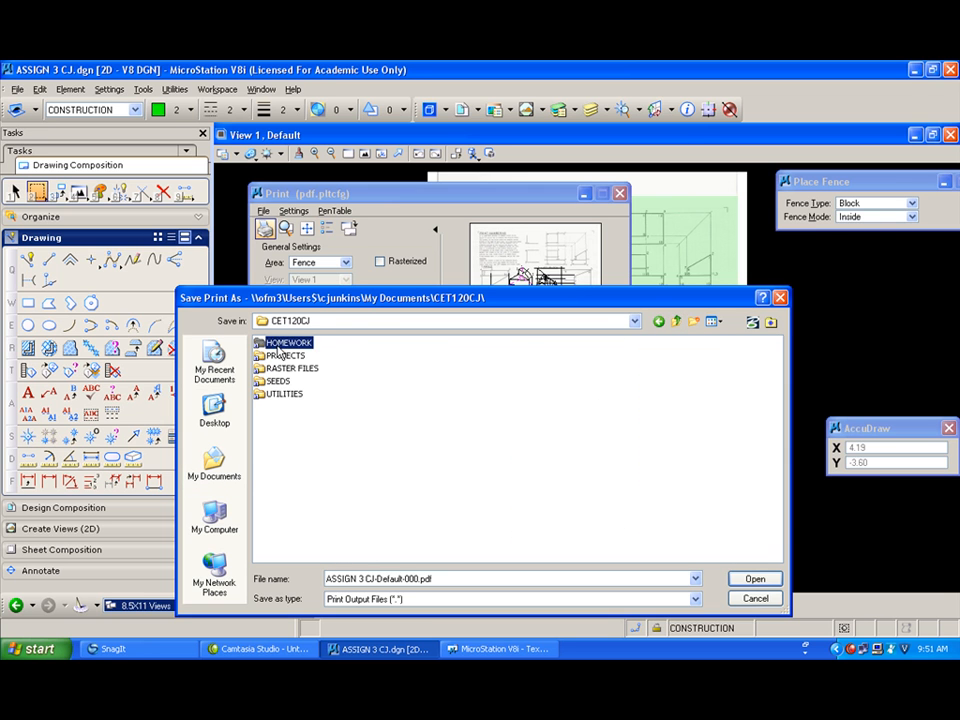
click(305, 355)
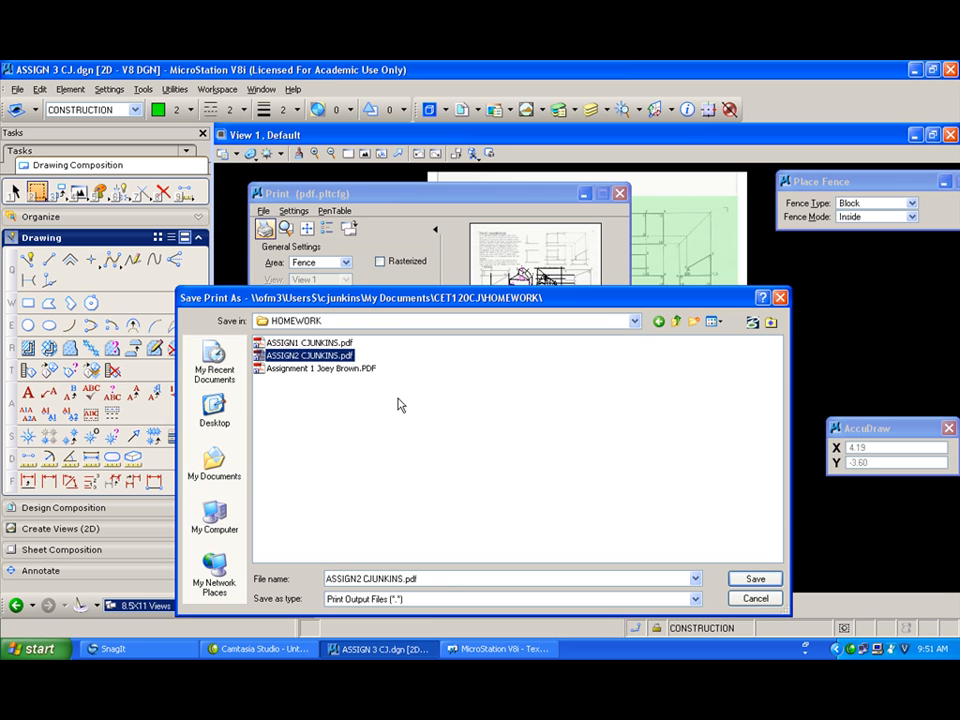
click(358, 578)
click(358, 578)
key(BackSpace)
text(3)
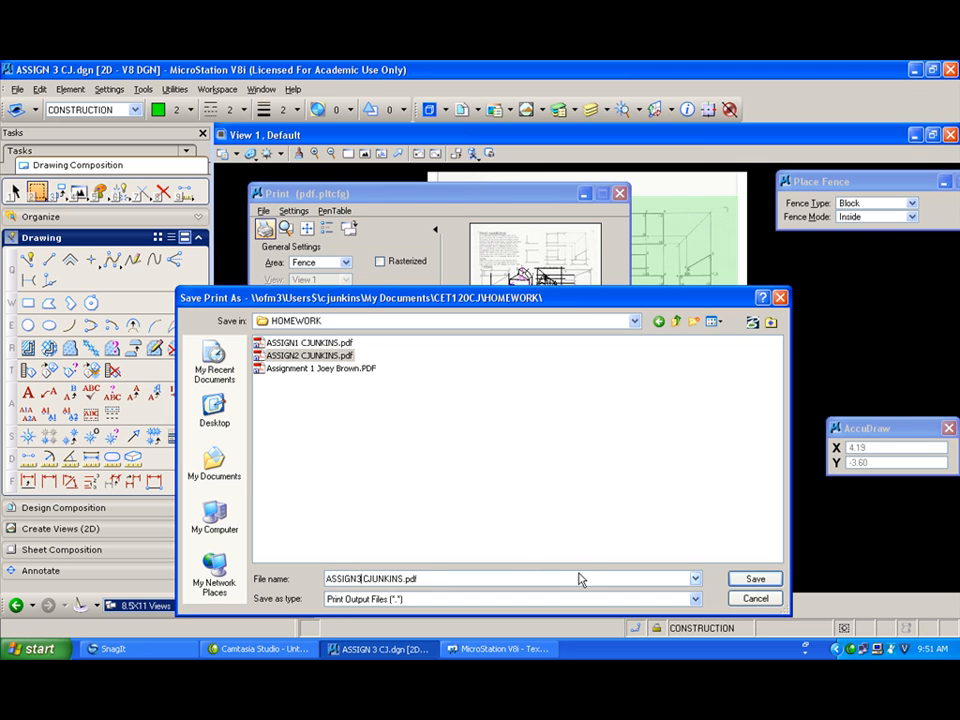
click(755, 580)
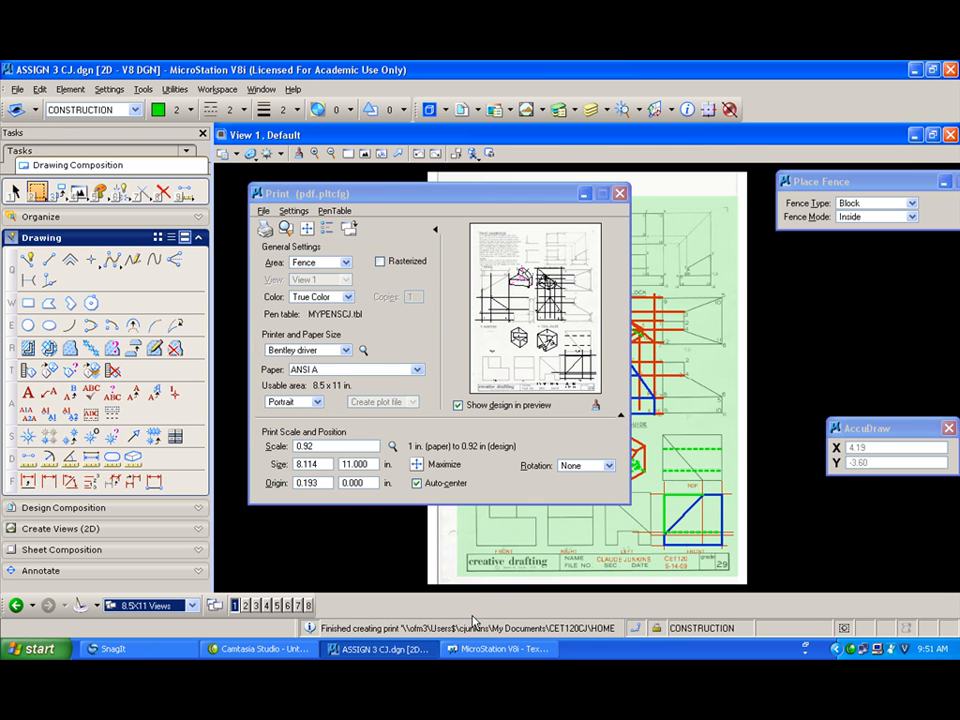
Step: Switch to Windows Explorer and open the ASSIGN3 PDF from the CET120CJ HOMEWORK folder
click(914, 70)
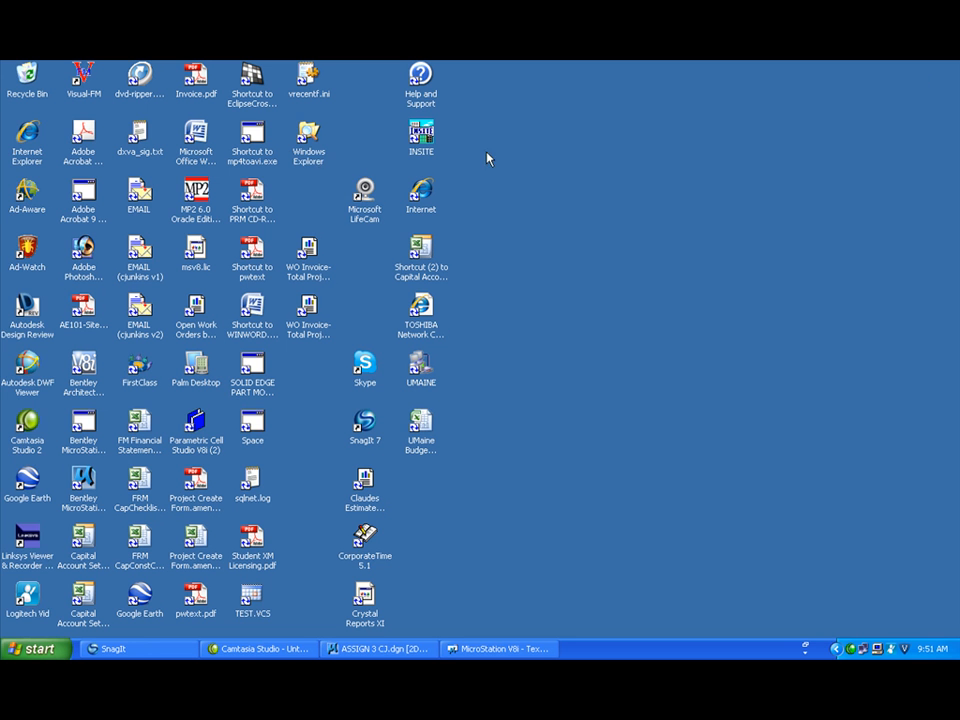
double_click(308, 150)
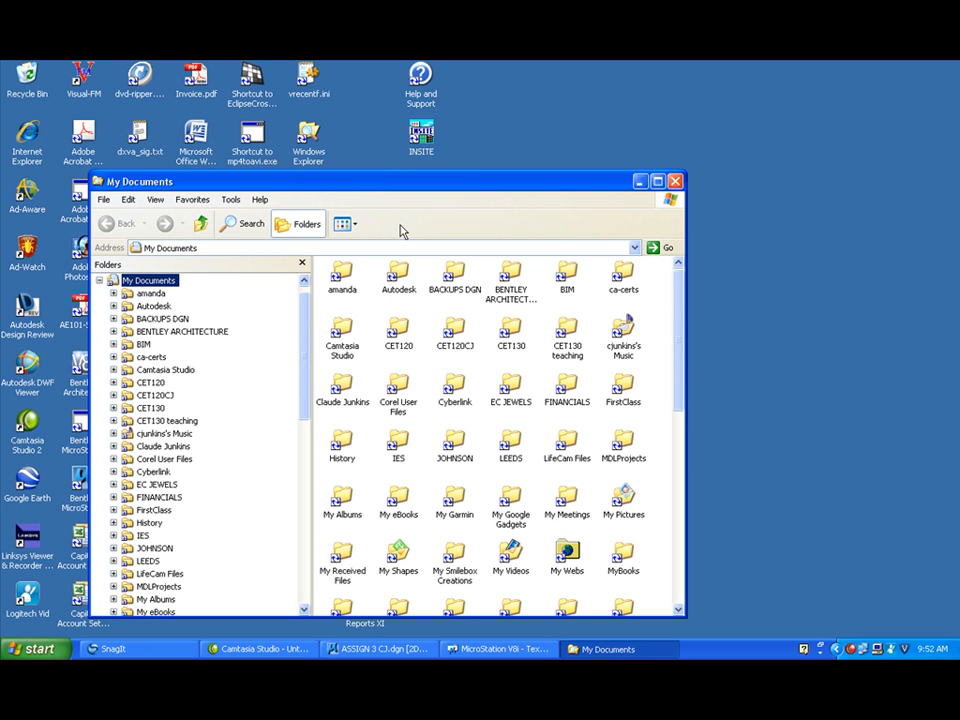
double_click(460, 334)
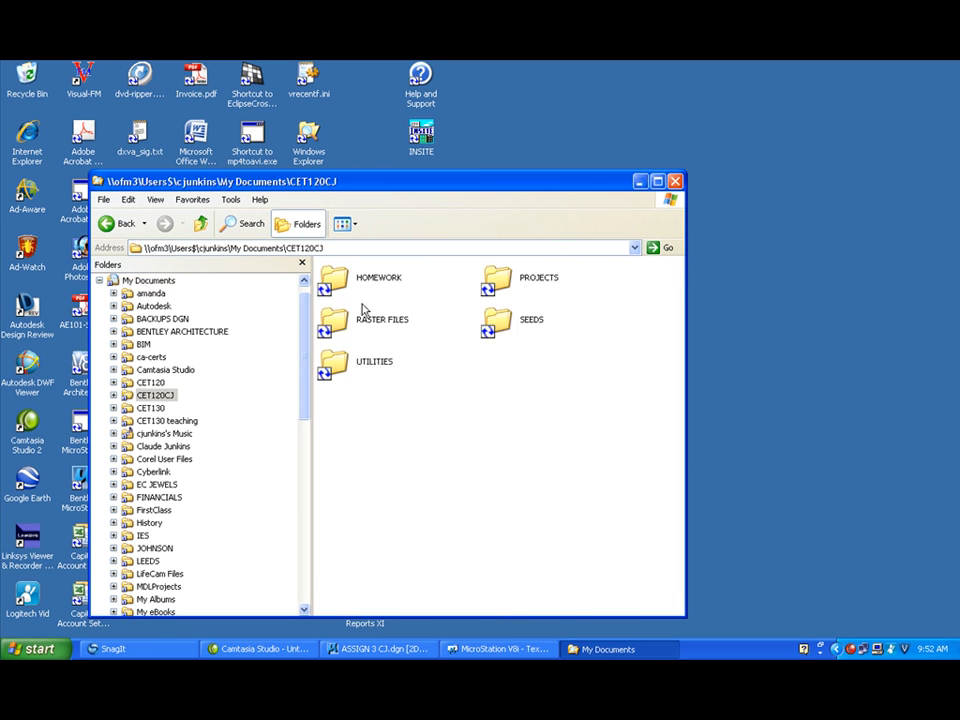
double_click(345, 280)
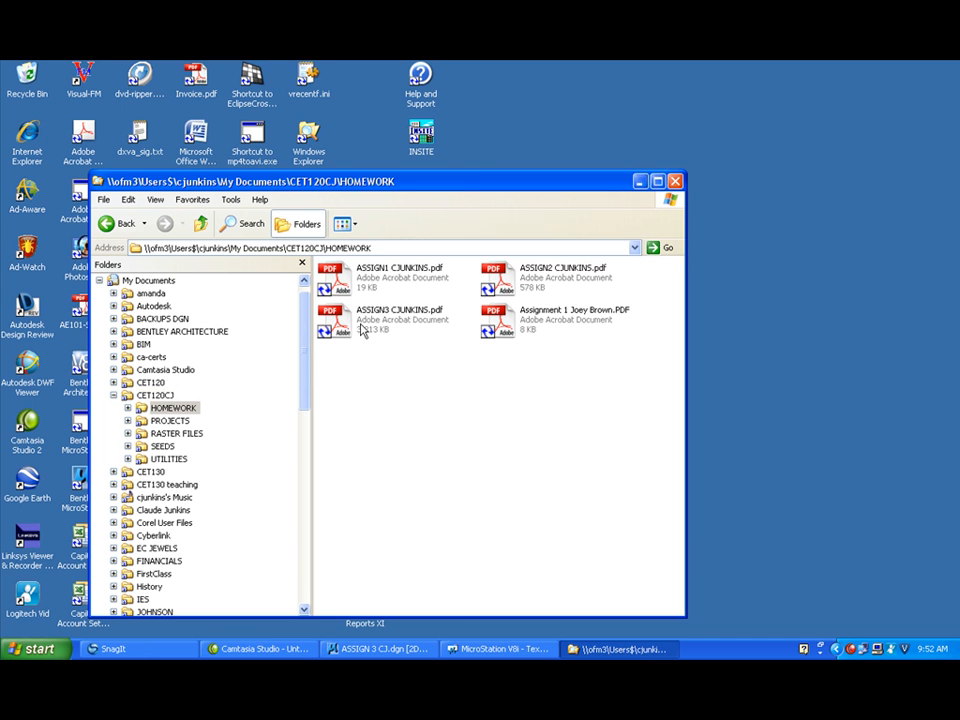
click(388, 322)
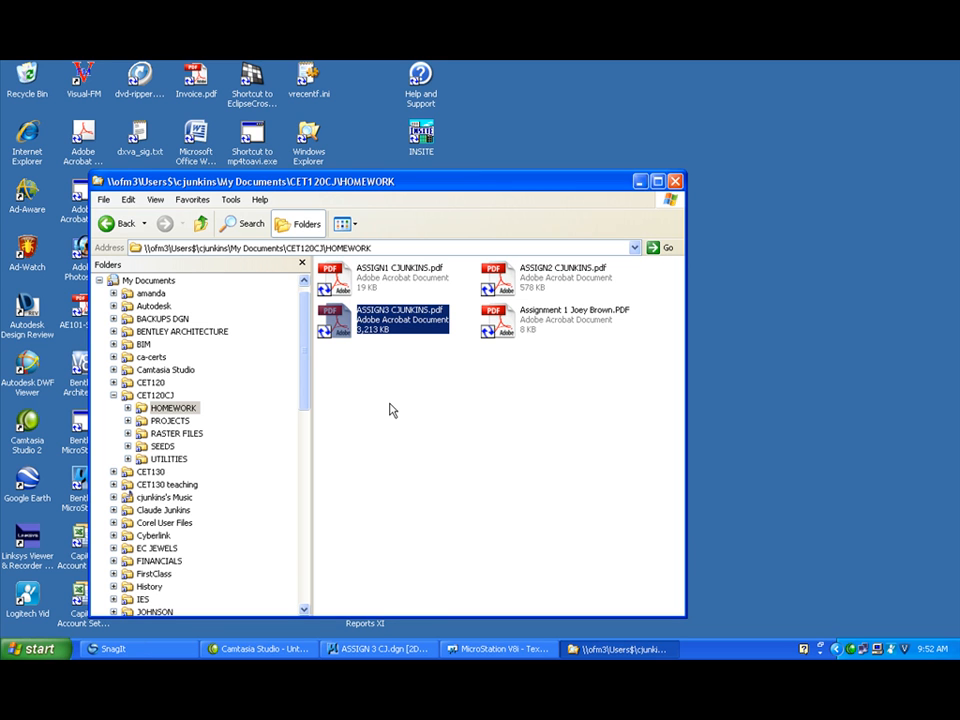
double_click(340, 330)
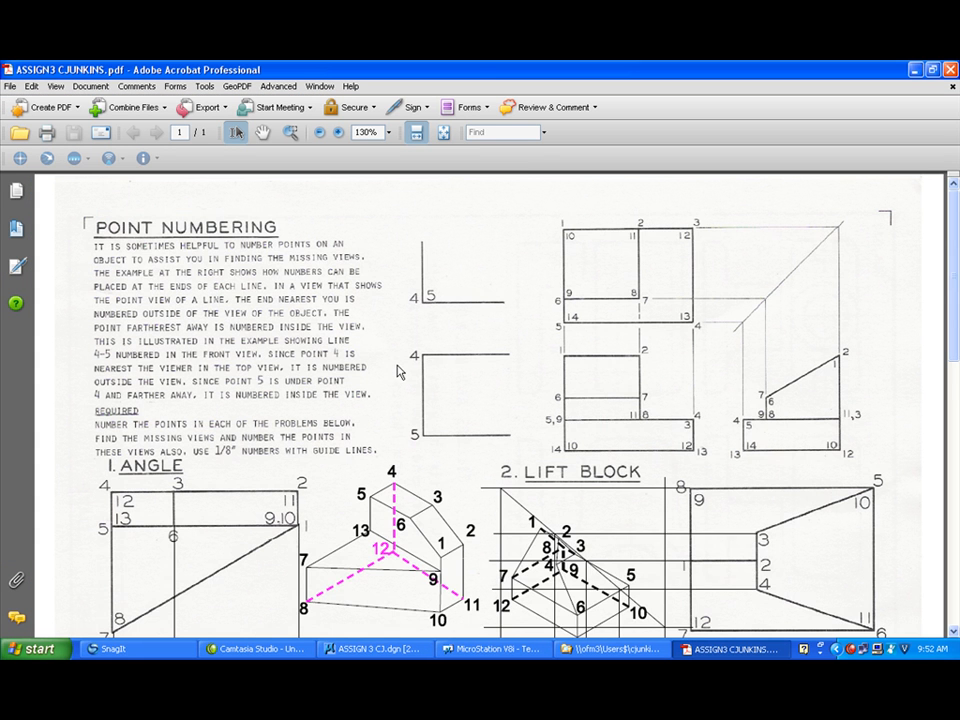
Step: Scroll through the printed PDF to review the problems, then close the document
scroll(398, 372, down, 3)
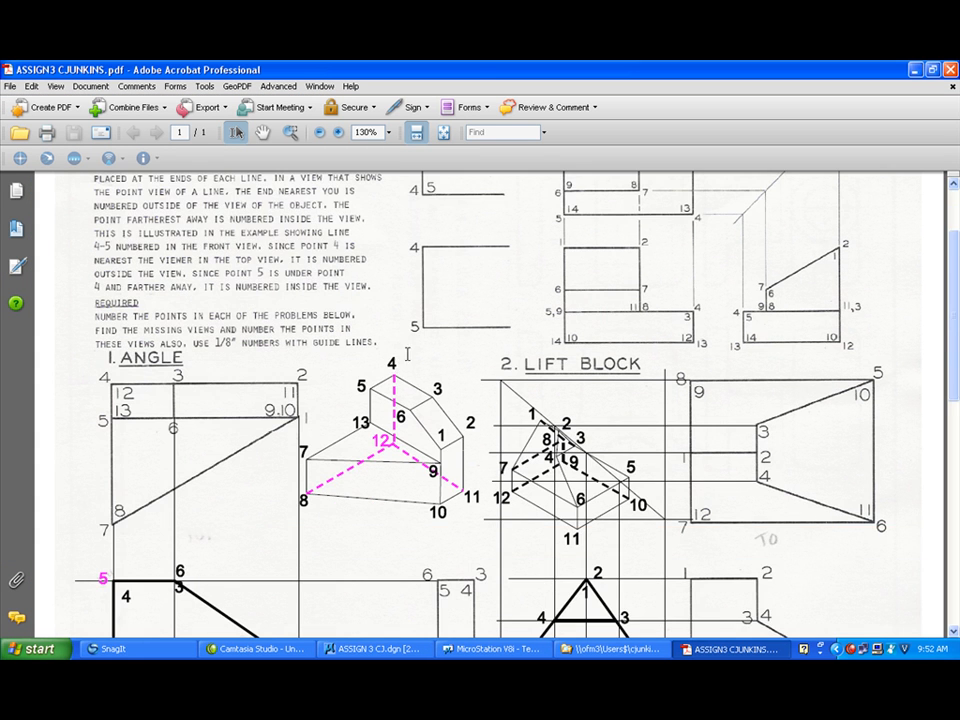
scroll(569, 287, down, 3)
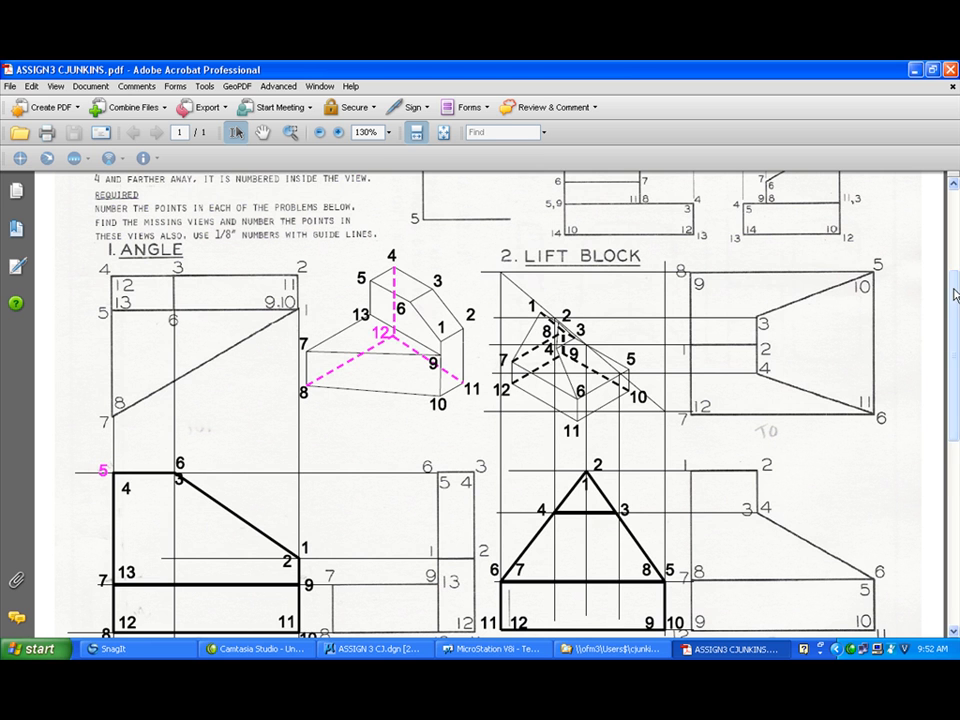
scroll(955, 380, down, 6)
mouse_move(955, 380)
mouse_down()
mouse_move(955, 479)
mouse_move(953, 290)
mouse_move(934, 414)
mouse_move(934, 510)
mouse_move(940, 270)
mouse_move(940, 318)
mouse_move(939, 307)
mouse_up()
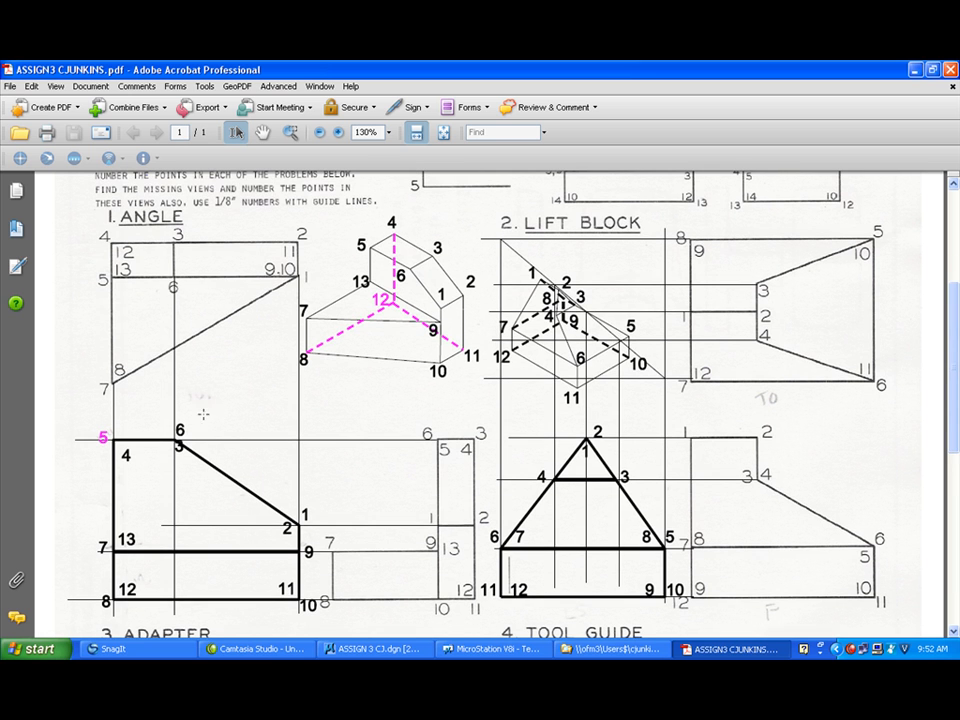
scroll(630, 440, down, 10)
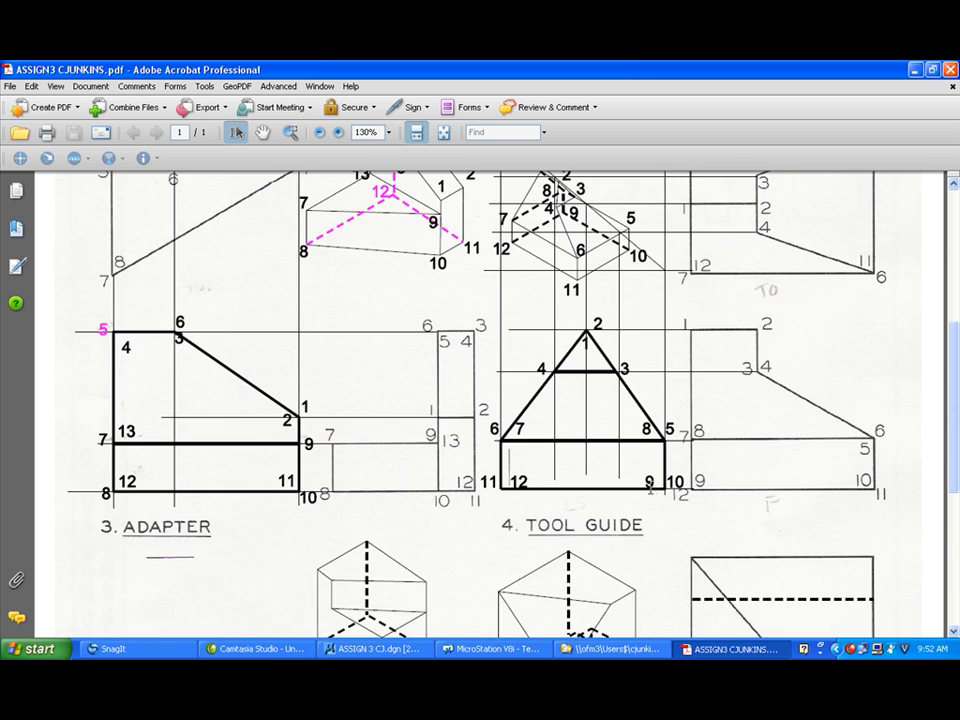
scroll(652, 487, up, 8)
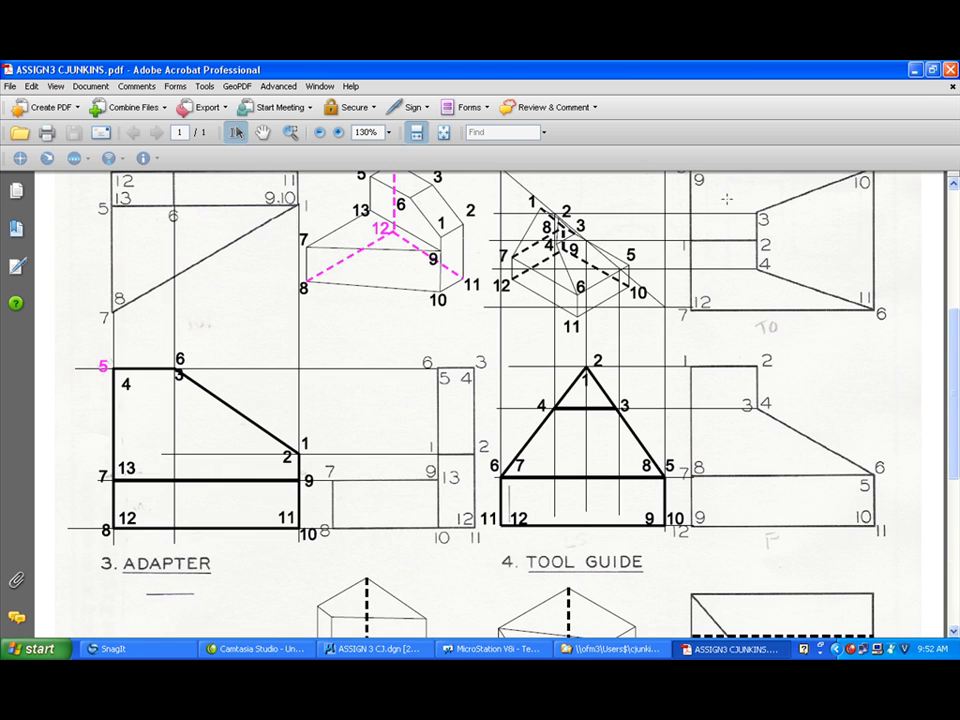
click(948, 68)
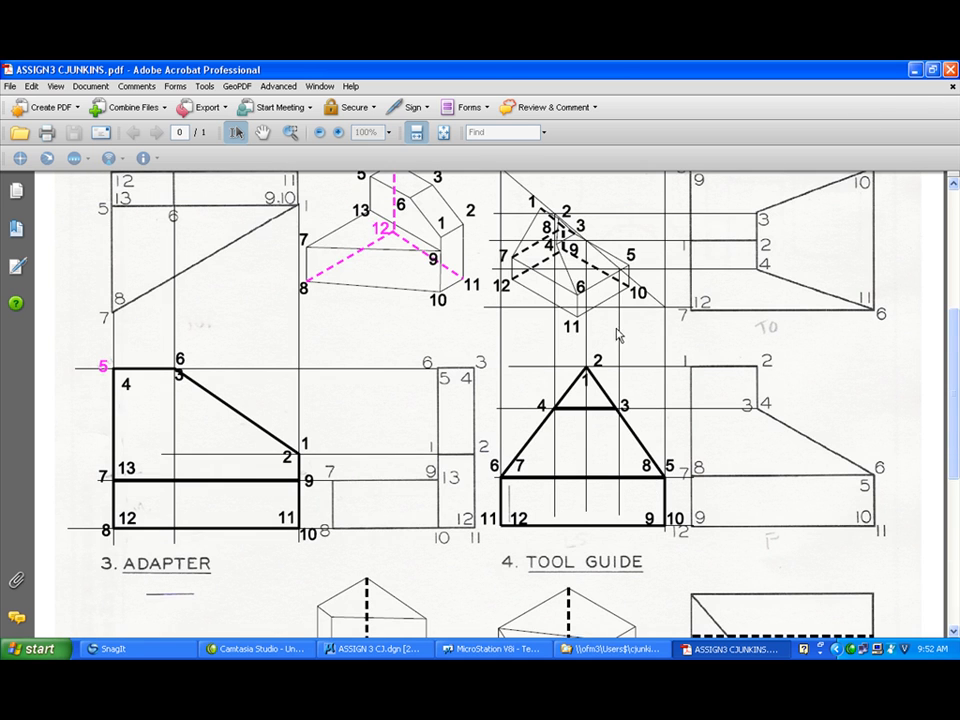